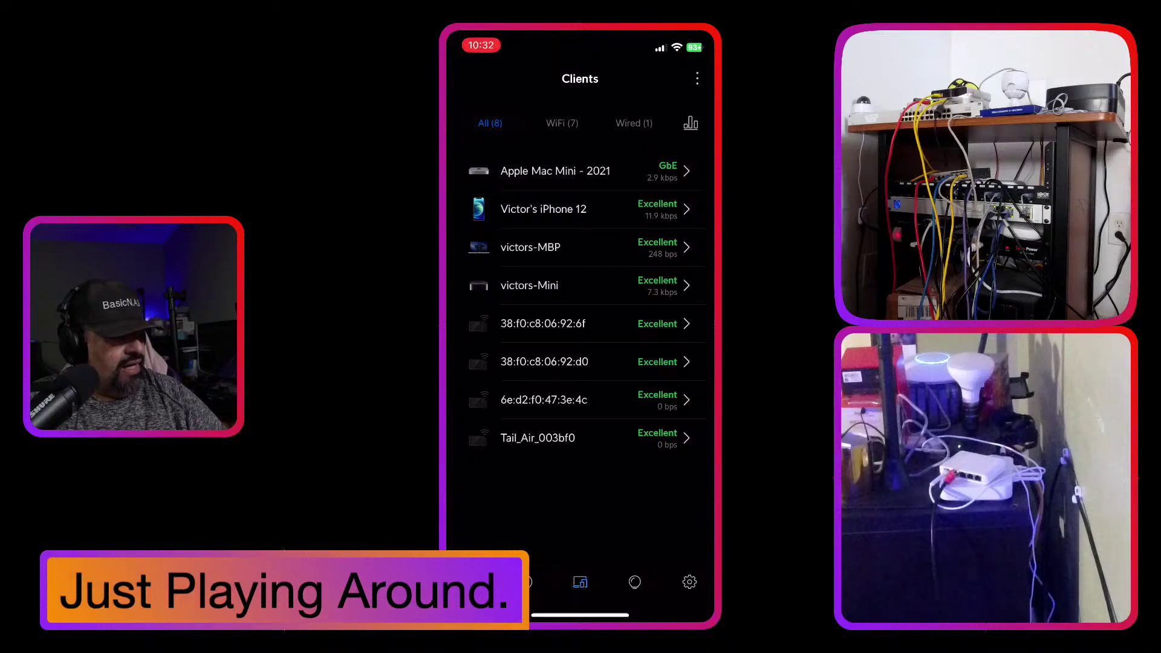
# Return to the BasicNAS dashboard and switch to the Grandview site.
pyautogui.click(471, 582)
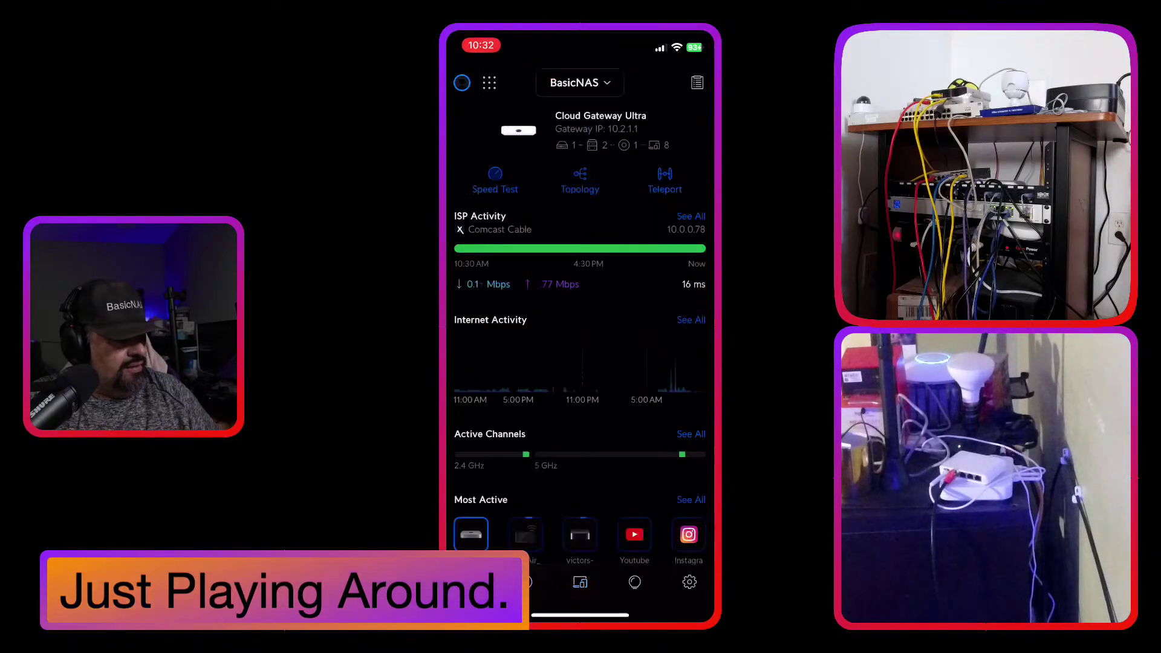
pyautogui.click(580, 83)
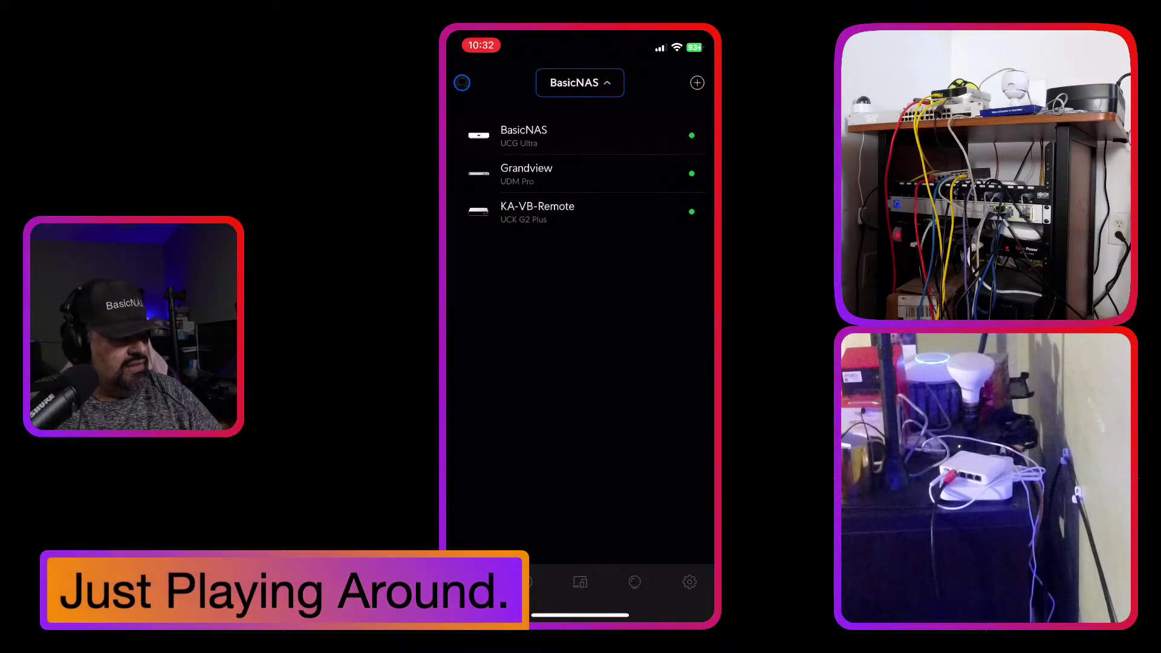
pyautogui.click(526, 173)
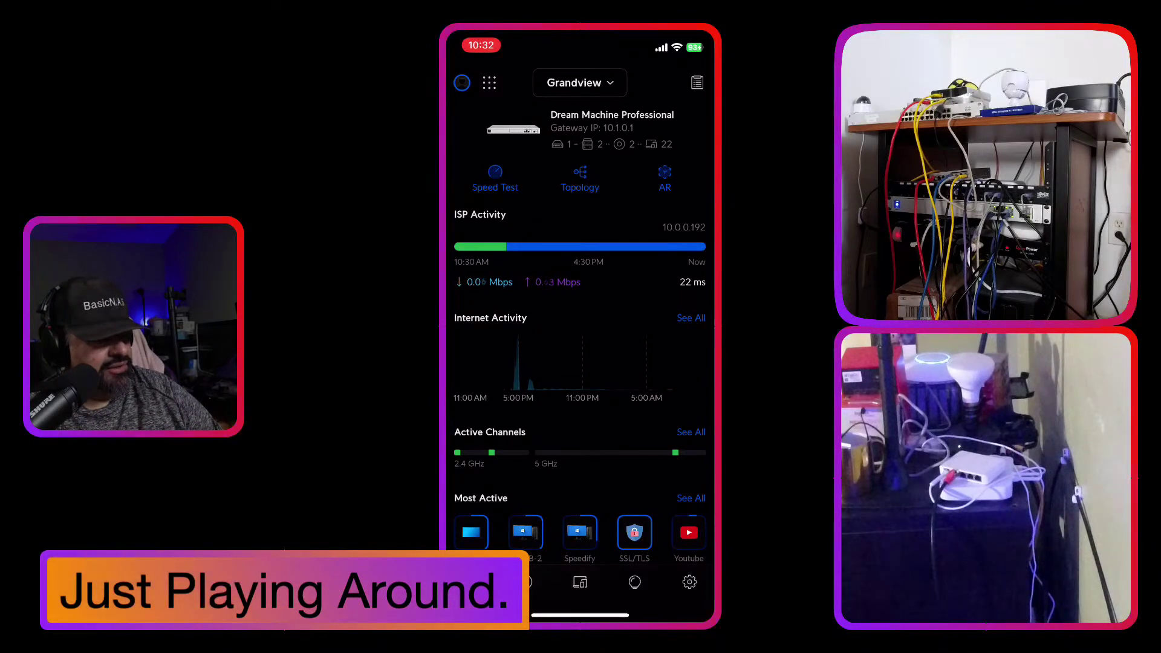
# Examine the Grandview network topology, from the gateway through the connected switch to its downstream devices, and close the map.
pyautogui.click(579, 179)
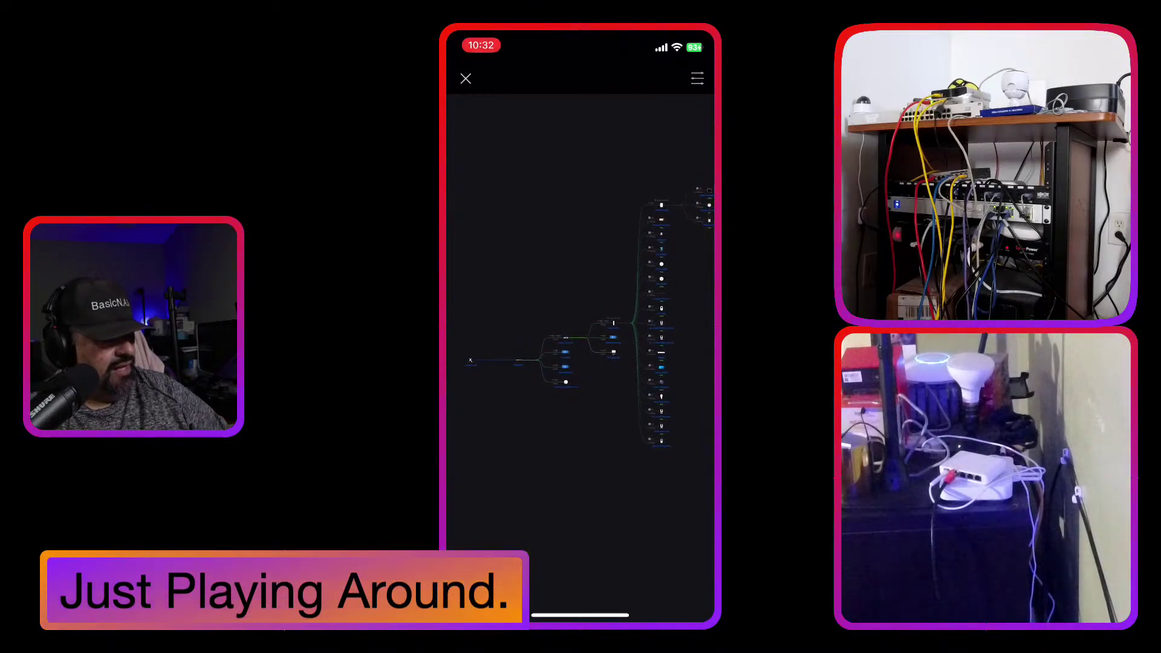
pyautogui.scroll(5, 562, 363)
pyautogui.scroll(2, 563, 363)
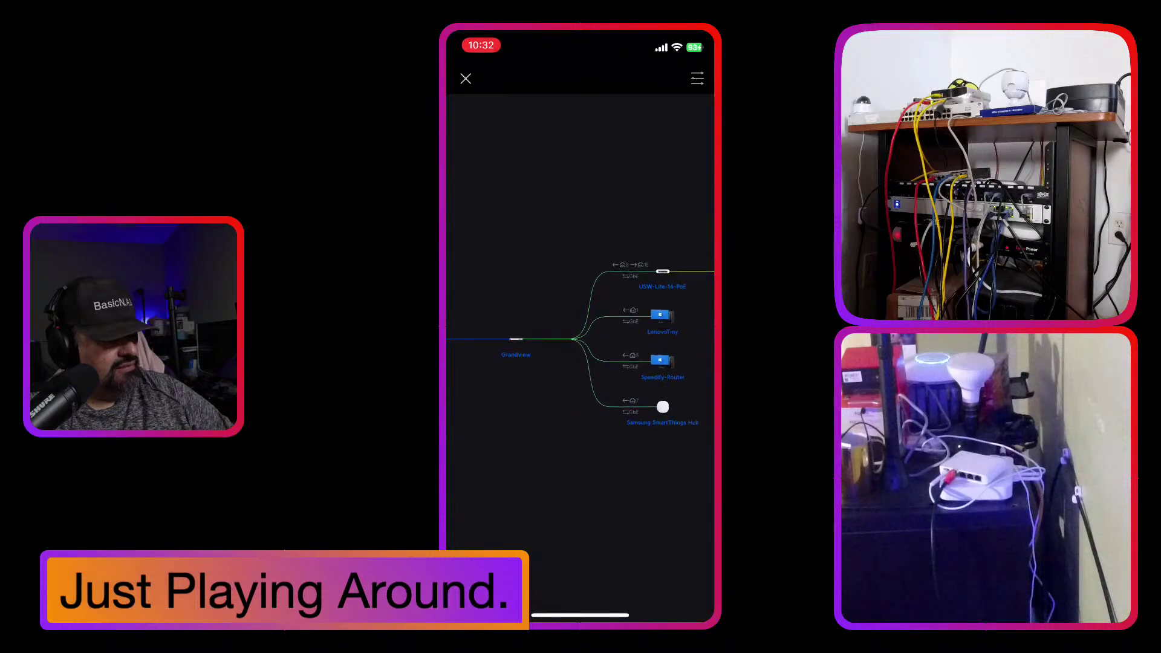
pyautogui.moveTo(518, 343); pyautogui.dragTo(492, 318)
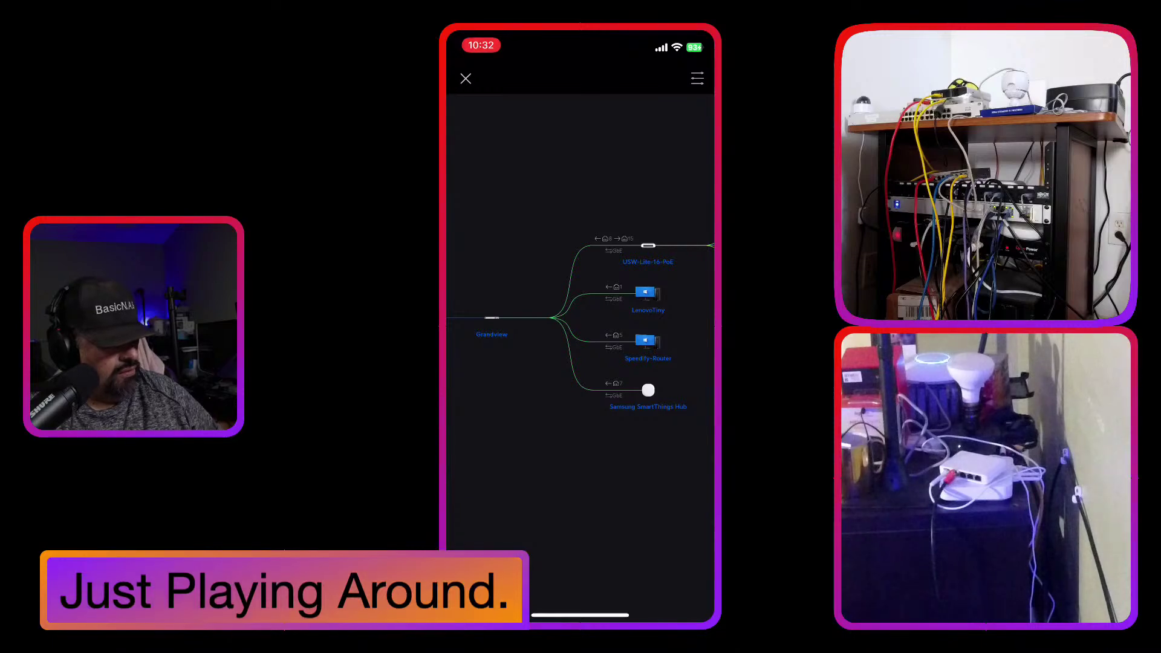
pyautogui.moveTo(605, 362); pyautogui.dragTo(459, 384)
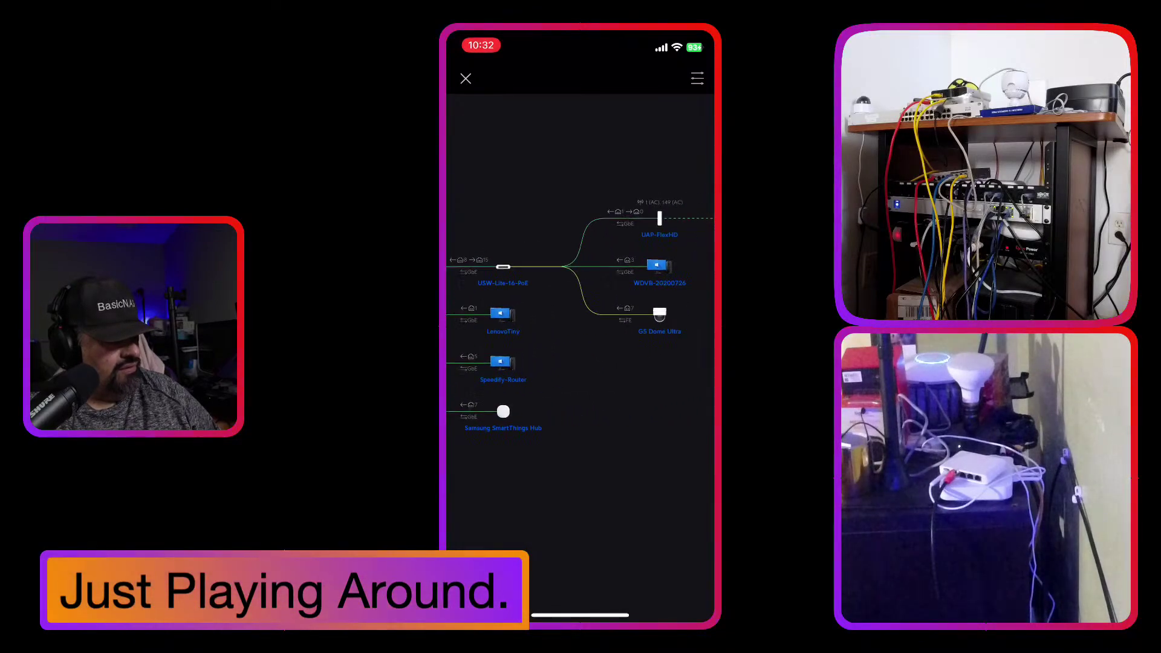
pyautogui.moveTo(671, 339); pyautogui.dragTo(449, 444)
pyautogui.scroll(-10, 617, 363)
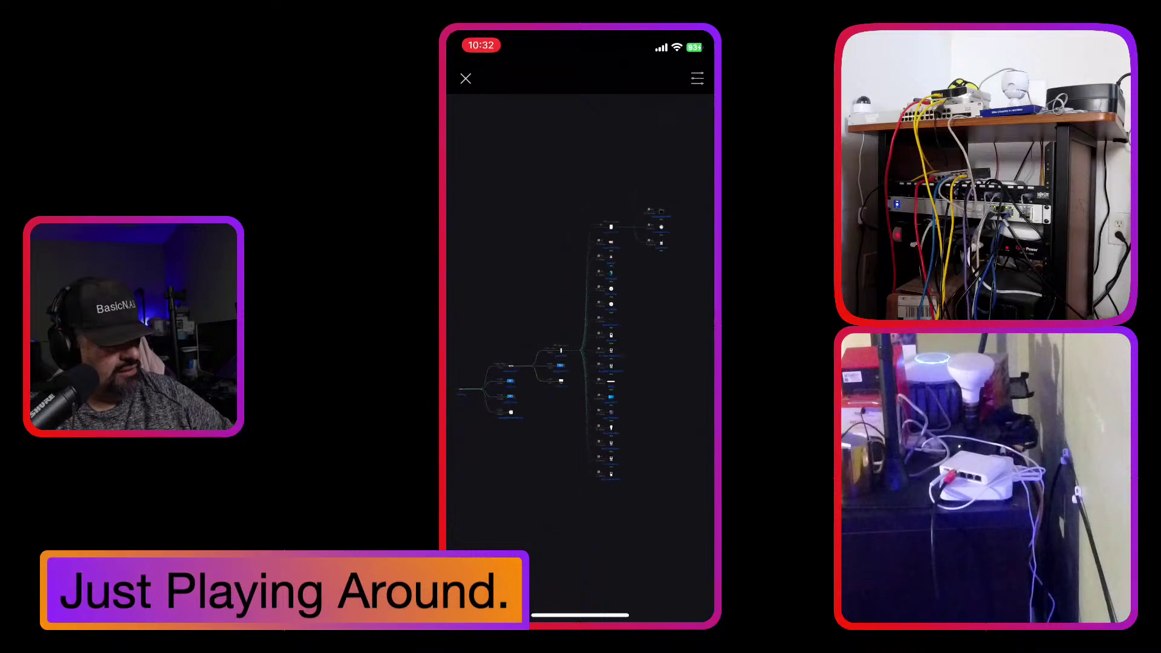
pyautogui.moveTo(581, 363); pyautogui.dragTo(613, 335)
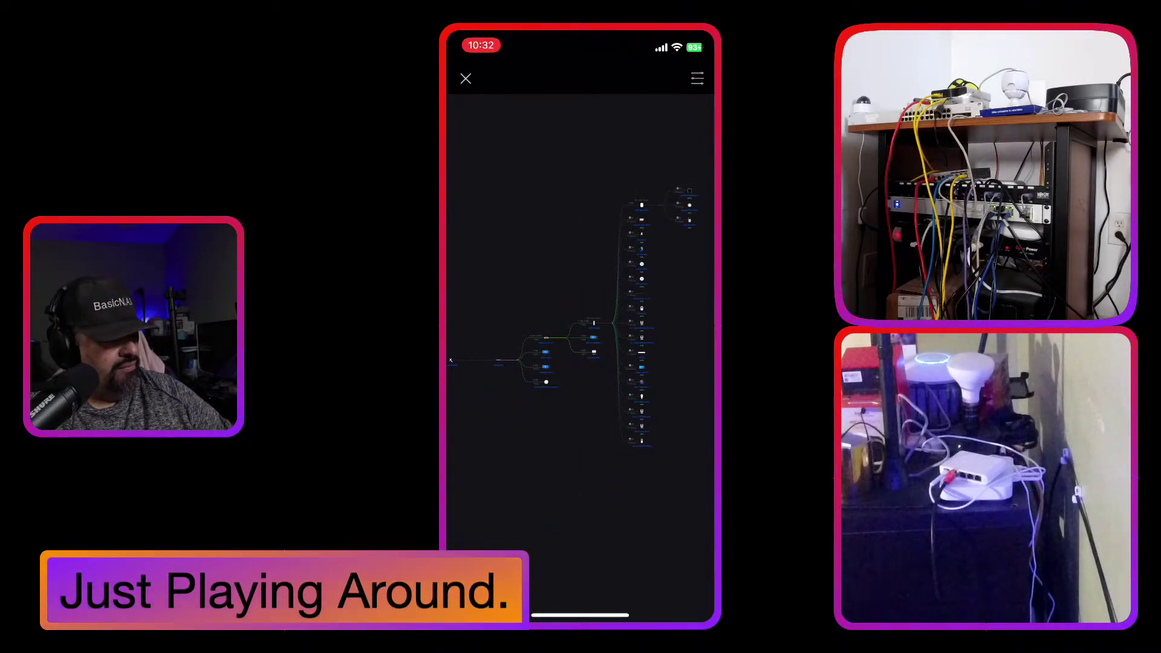
pyautogui.click(466, 78)
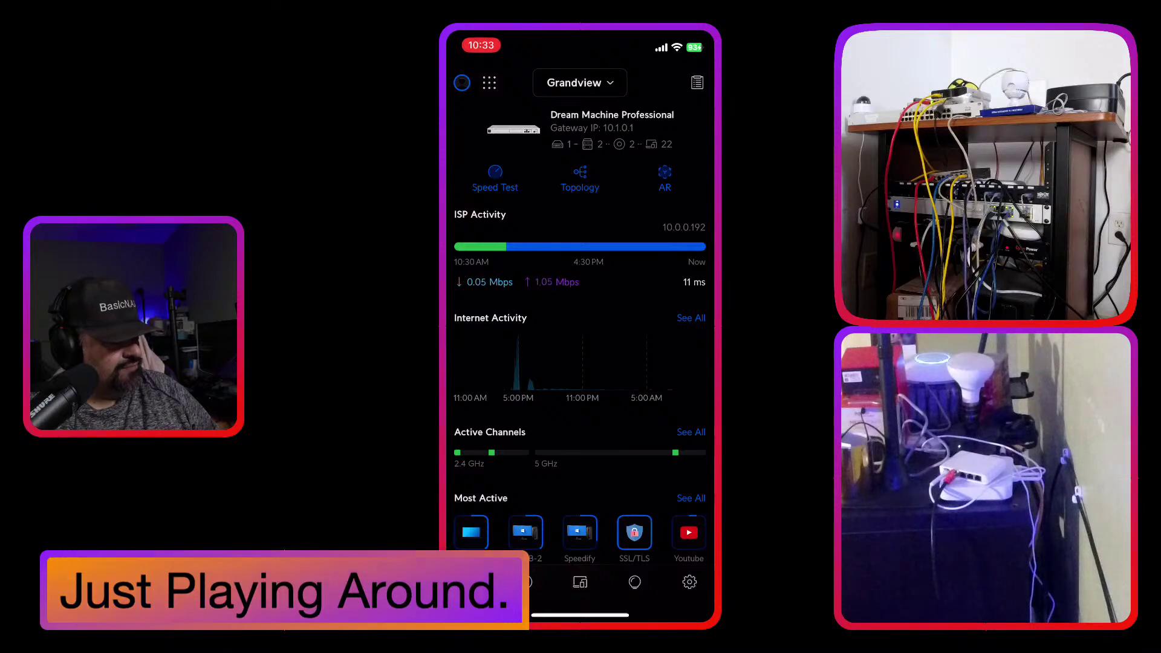
pyautogui.click(525, 582)
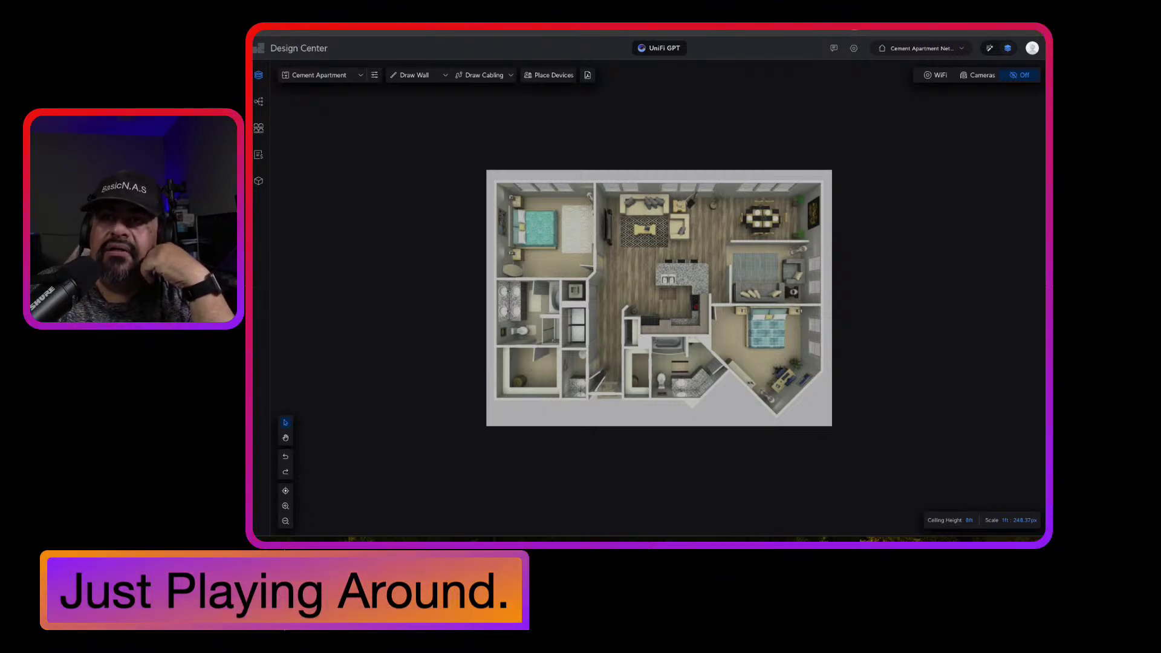
# Set the Draw Wall tool to draw single walls in Concrete.
pyautogui.click(446, 76)
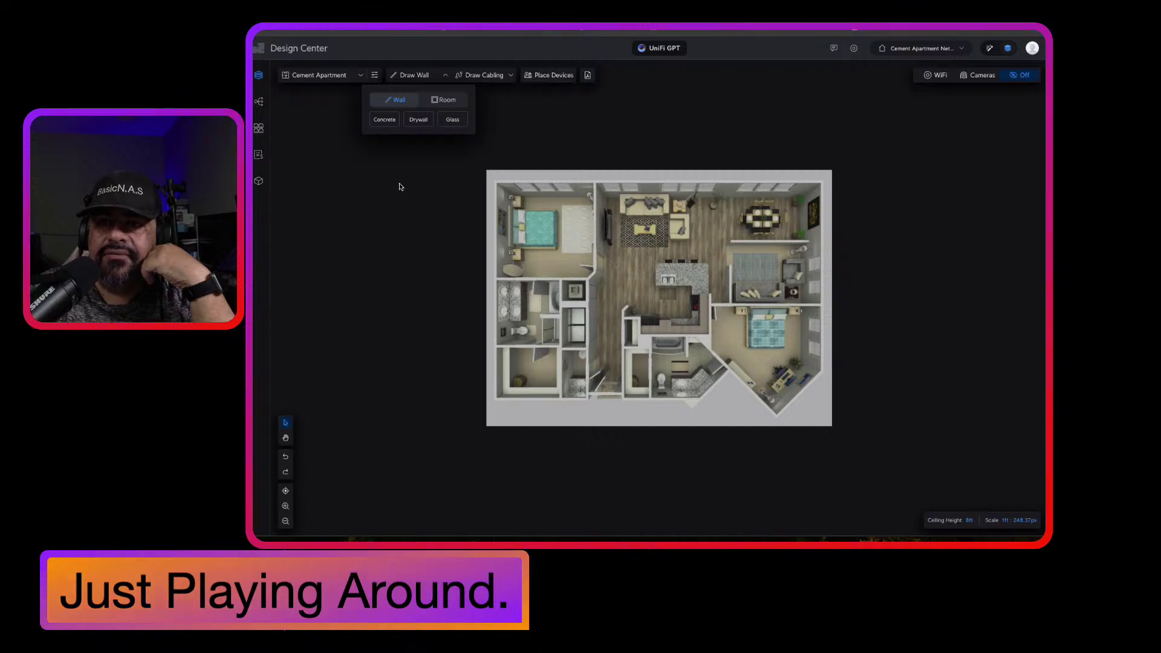
pyautogui.click(385, 120)
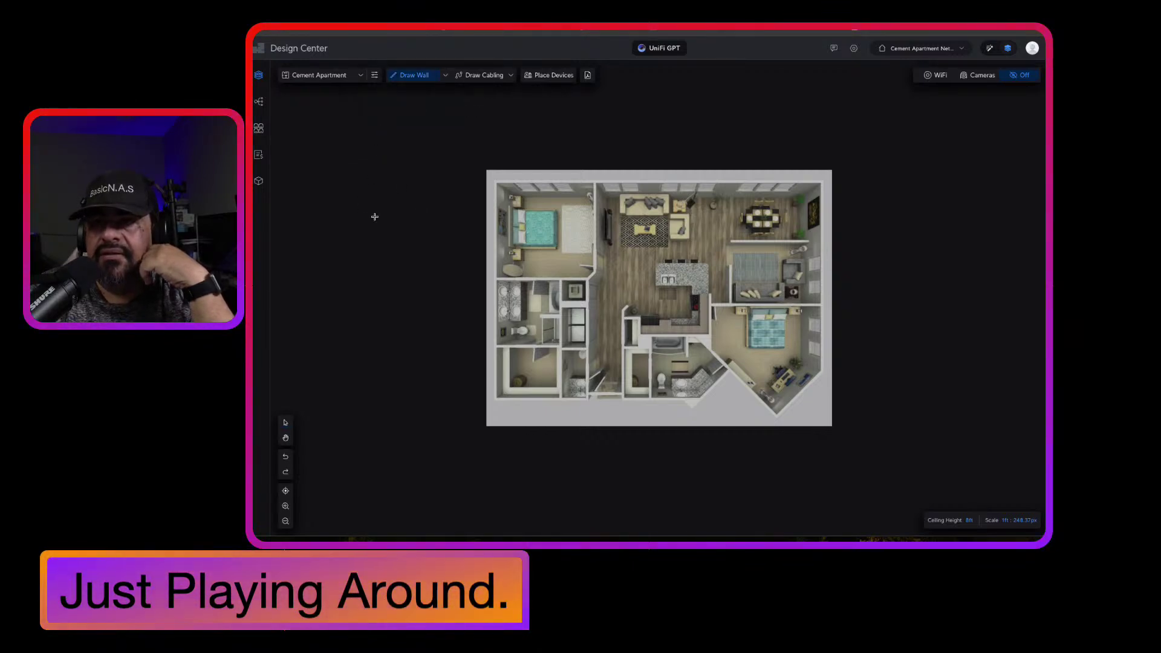
pyautogui.click(446, 78)
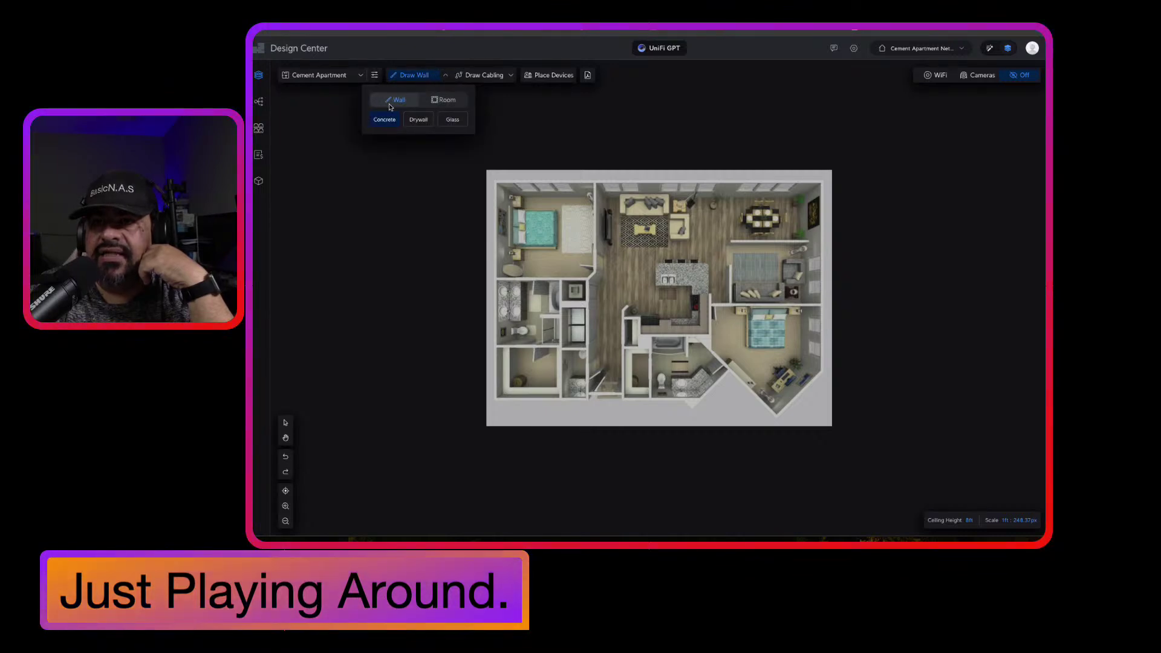
pyautogui.click(416, 81)
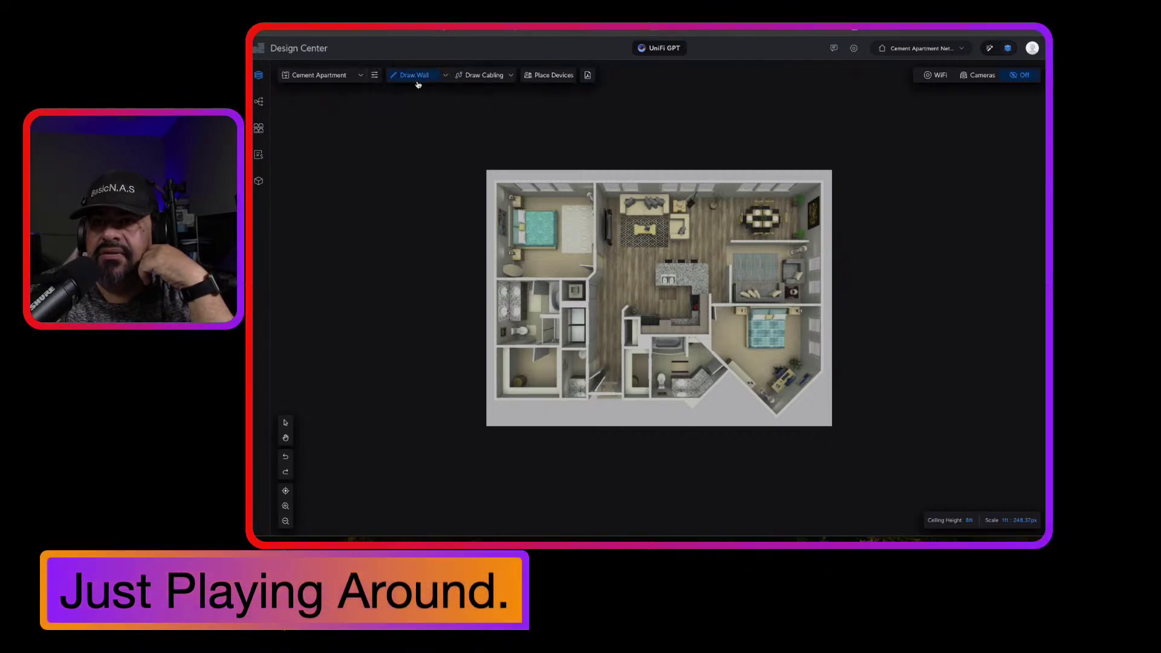
# Place one Dream Router from UniFi Cloud Gateways at the wall between the kitchen and bathroom, and close the device list.
pyautogui.click(550, 78)
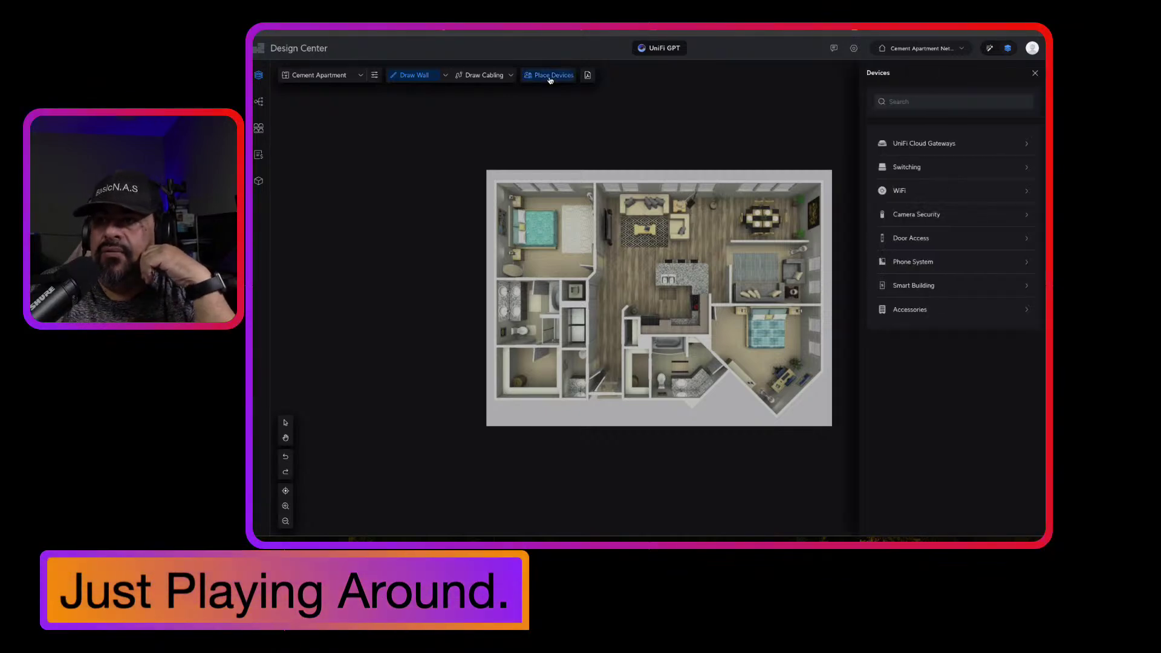
pyautogui.click(917, 146)
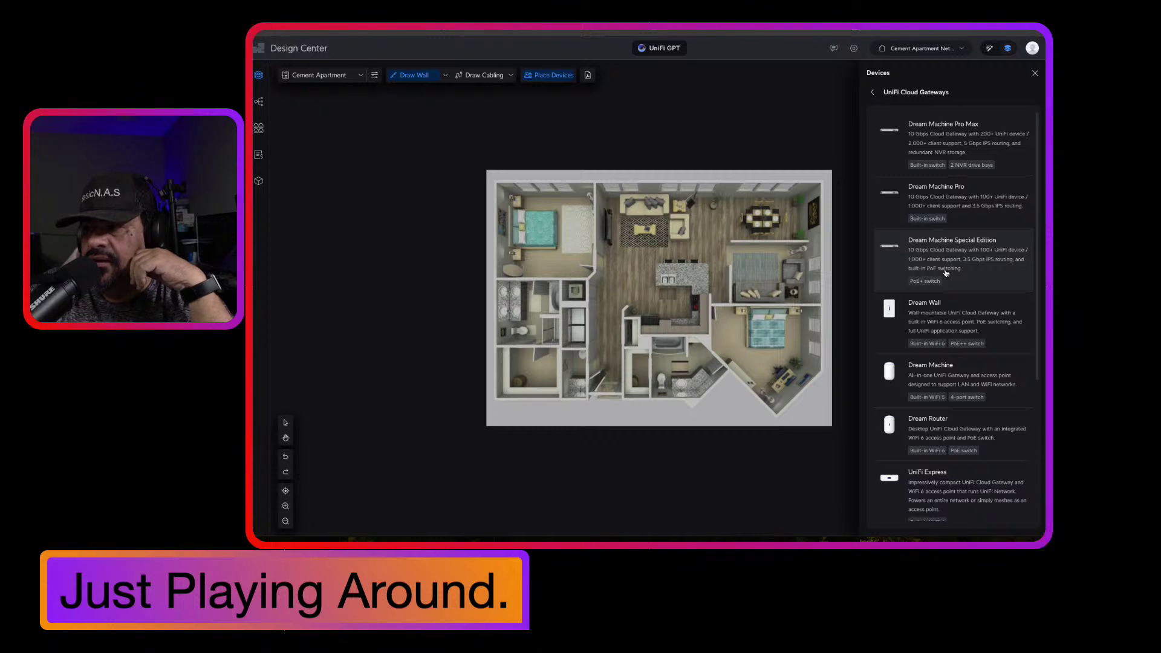
pyautogui.click(889, 430)
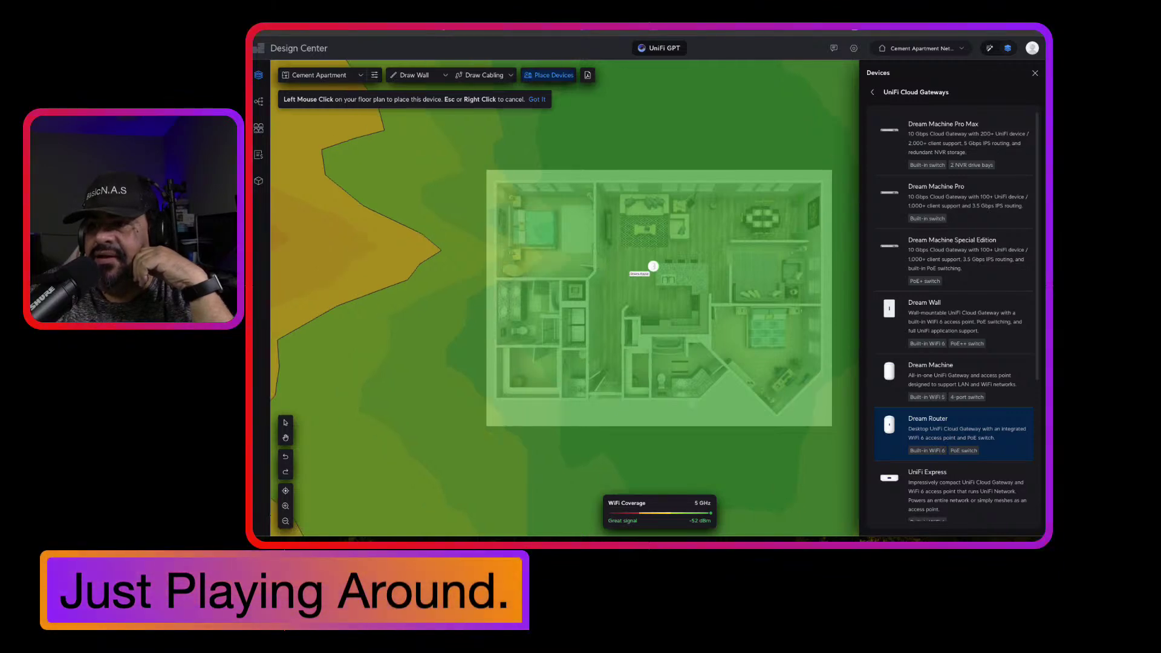
pyautogui.click(646, 328)
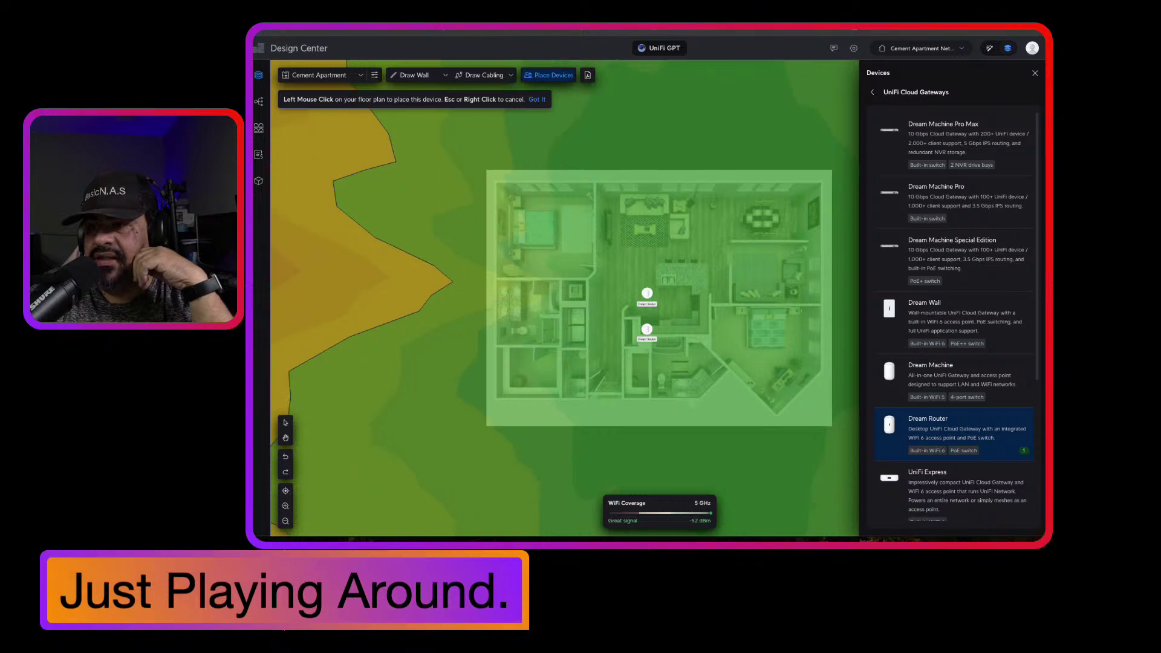
pyautogui.press('Escape')
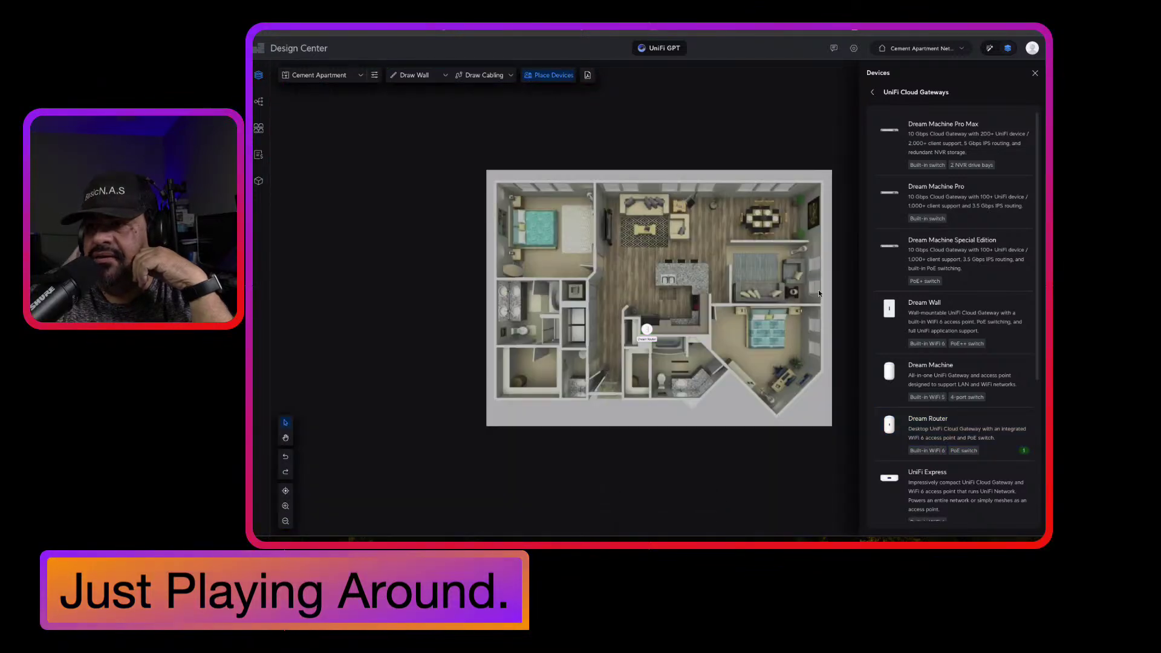
pyautogui.click(646, 330)
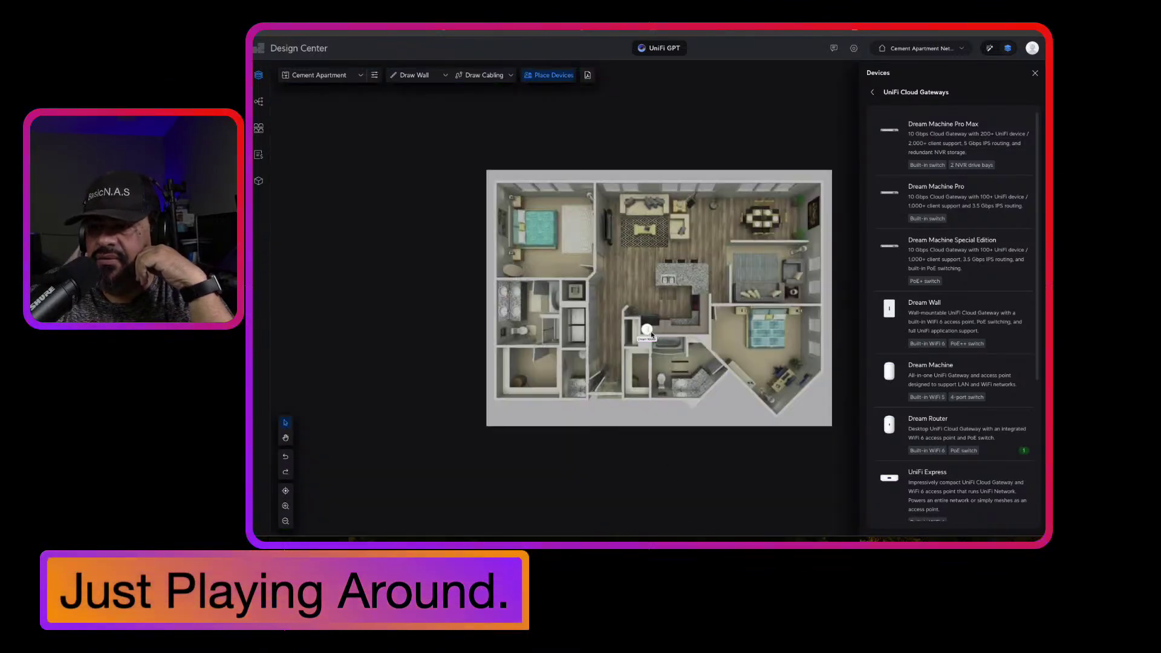
pyautogui.moveTo(647, 332)
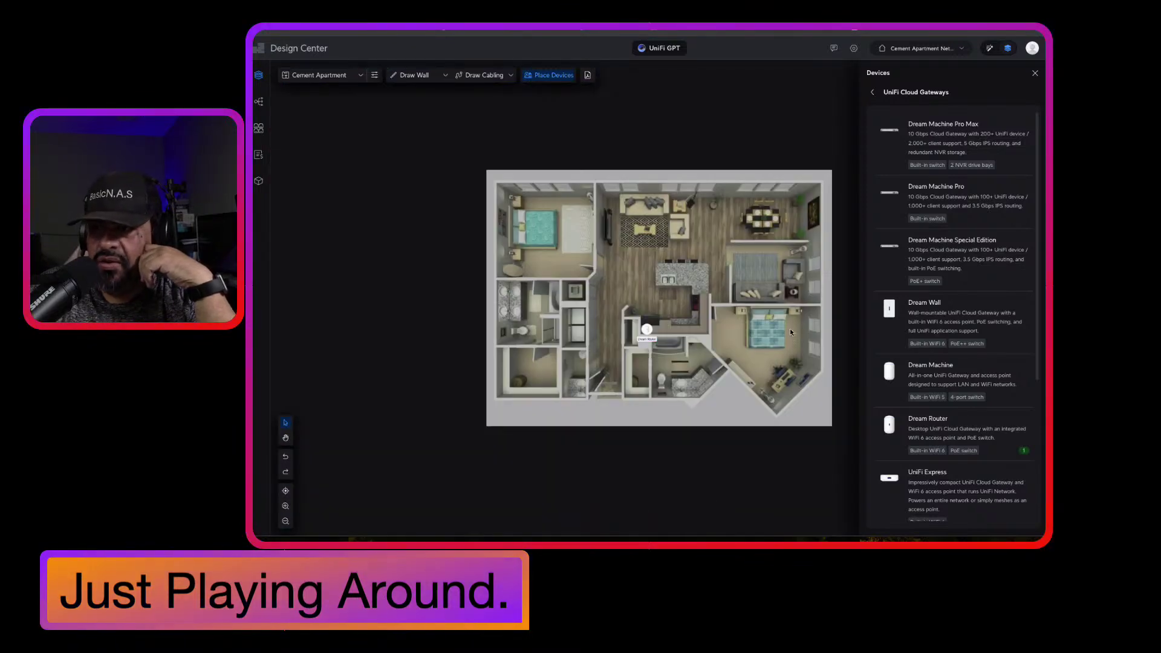
pyautogui.click(1035, 74)
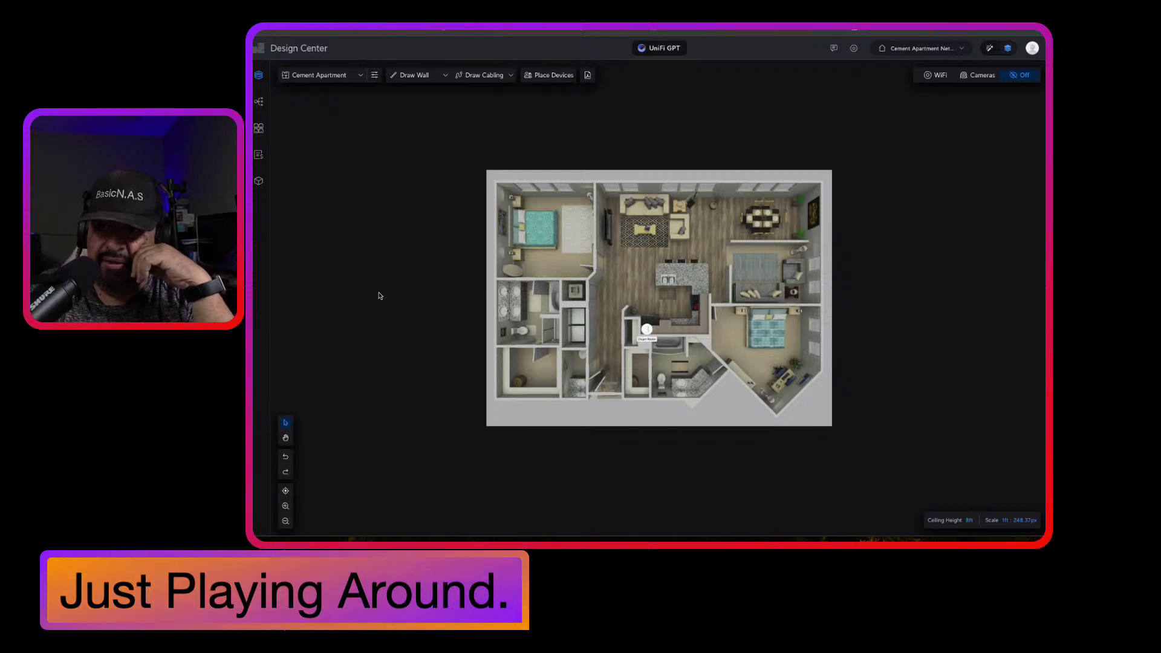
# Trace the apartment's whole outer perimeter with connected concrete walls, including the angled bedroom corner, and end the wall drawing.
pyautogui.click(410, 78)
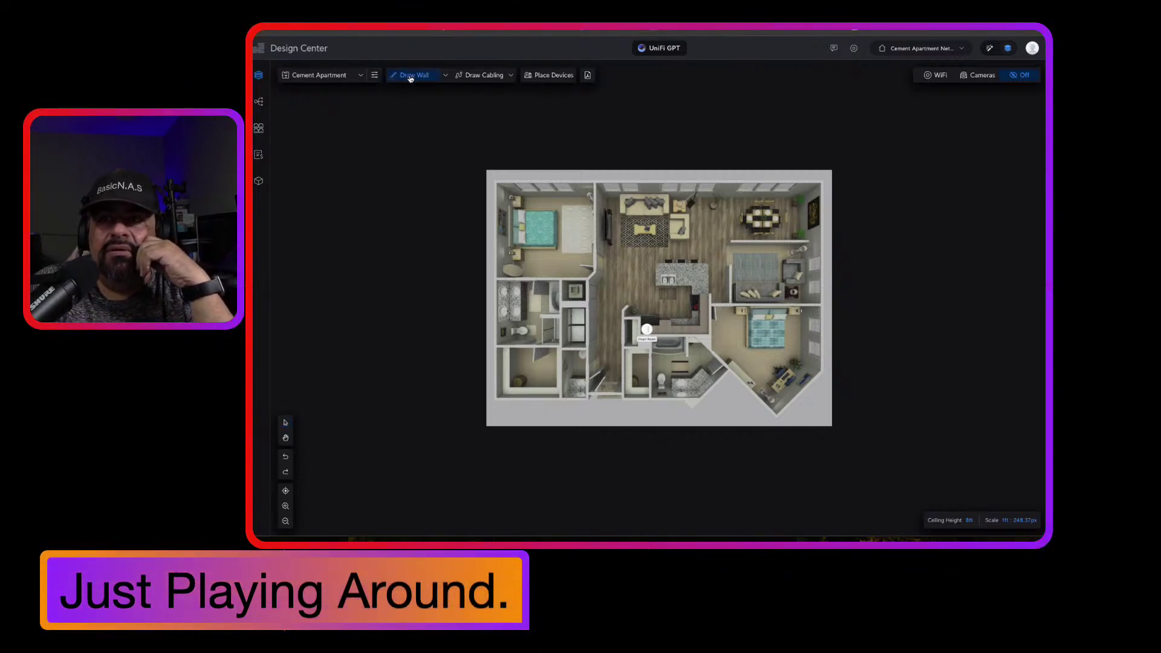
pyautogui.click(445, 76)
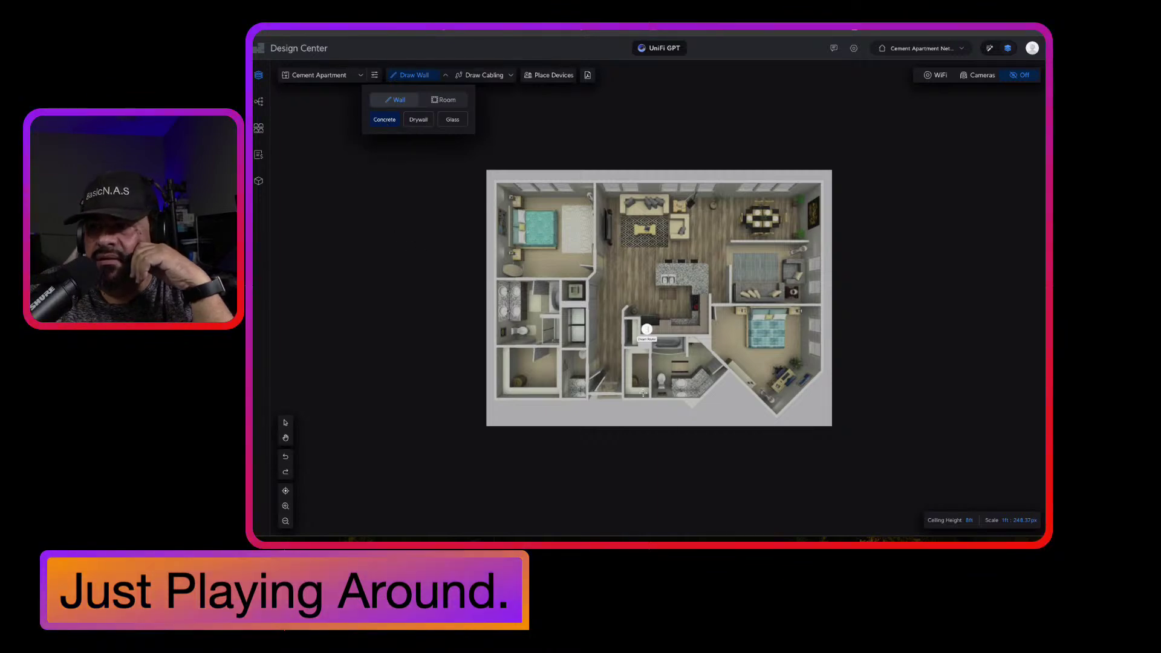
pyautogui.click(699, 398)
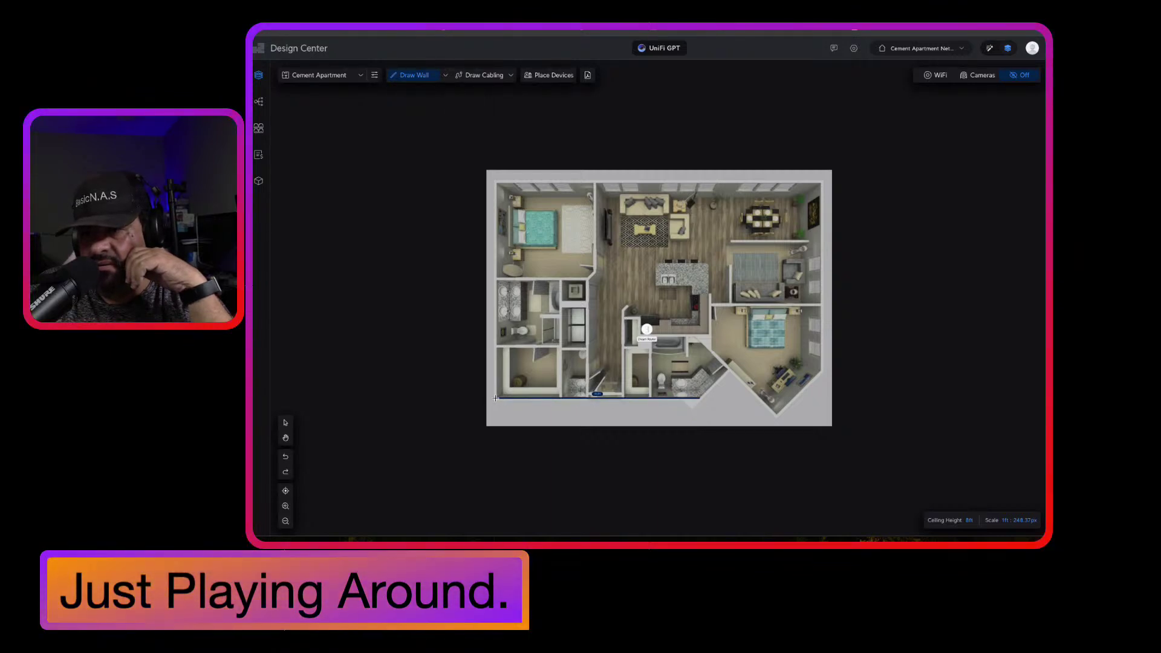
pyautogui.click(495, 397)
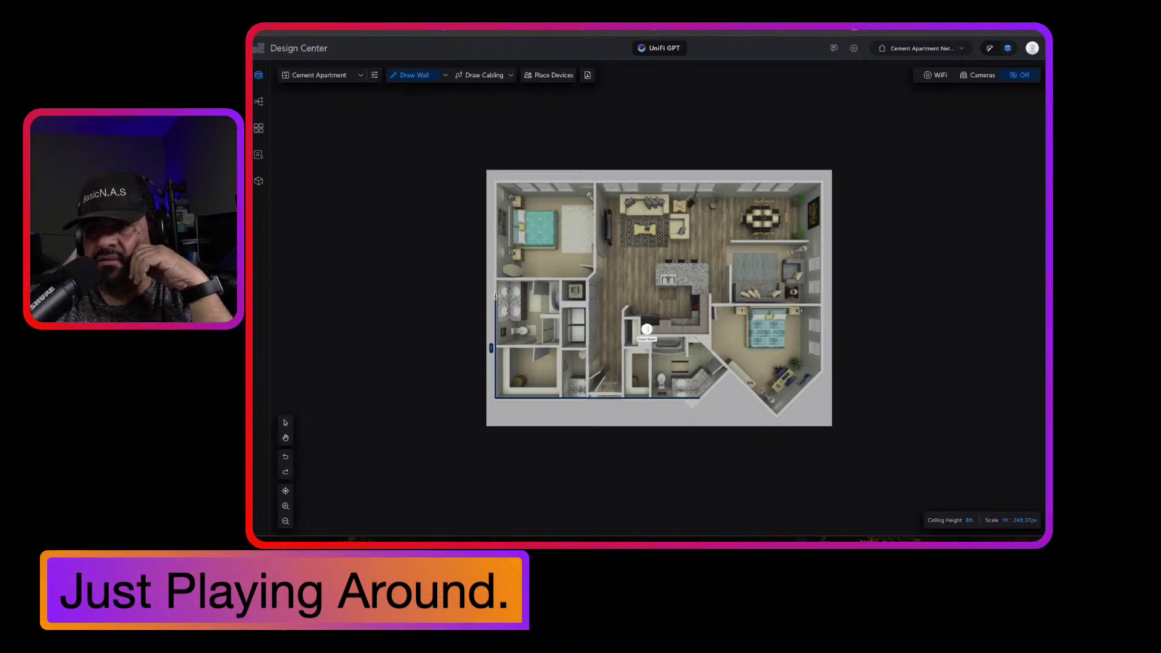
pyautogui.click(496, 181)
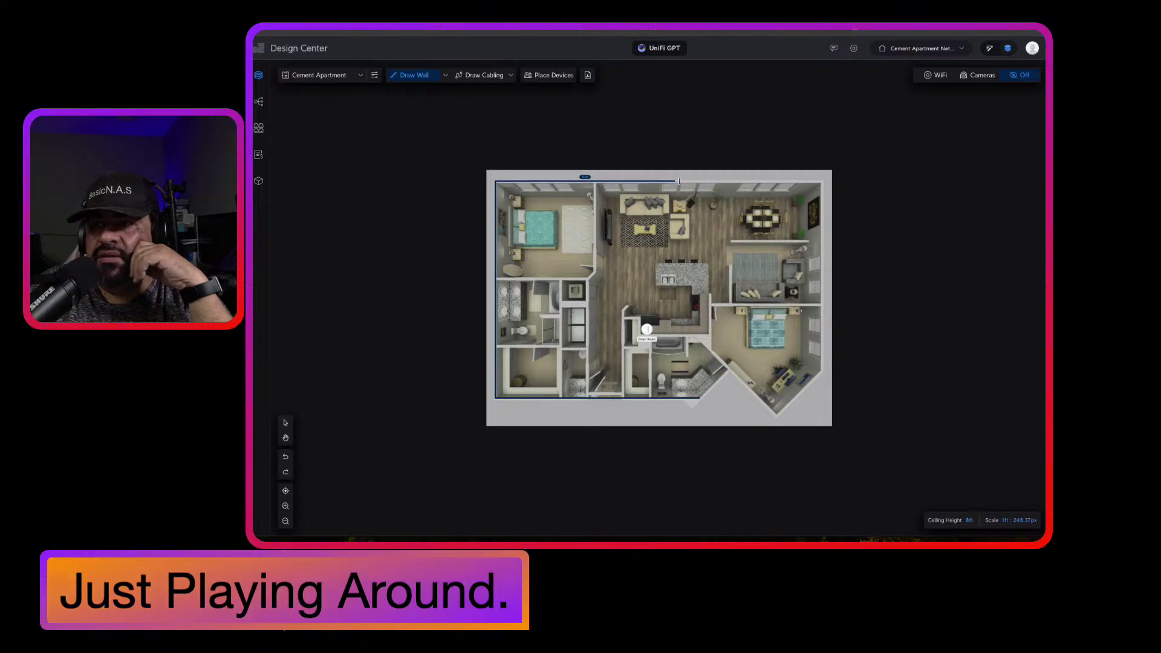
pyautogui.click(822, 183)
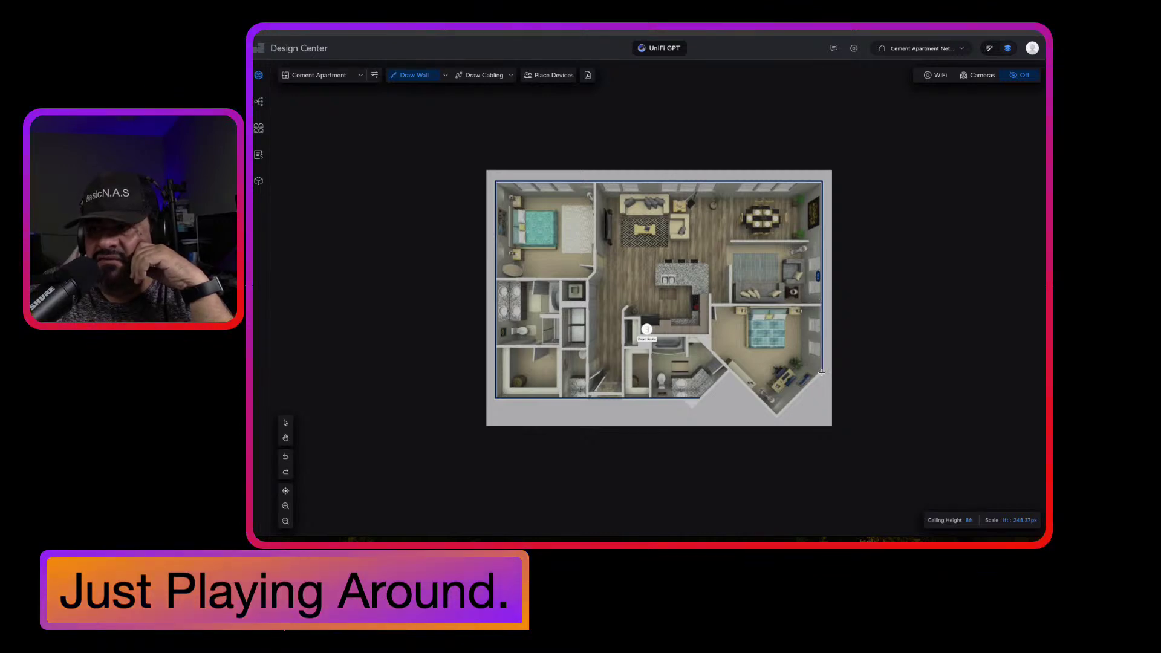
pyautogui.click(821, 371)
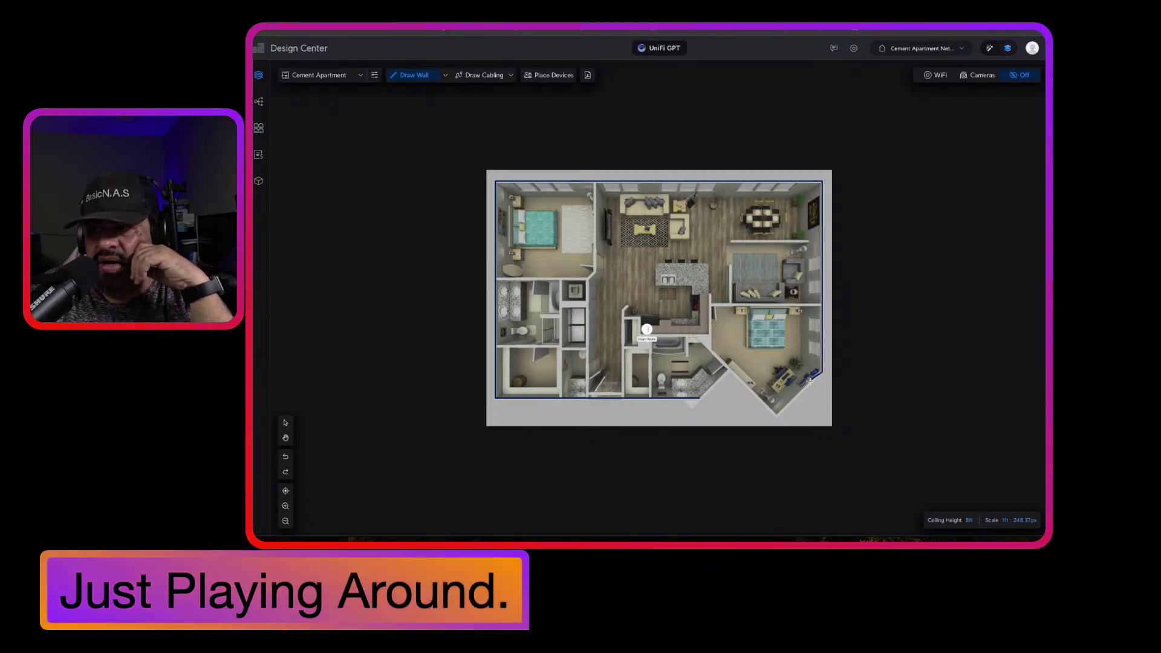
pyautogui.click(777, 416)
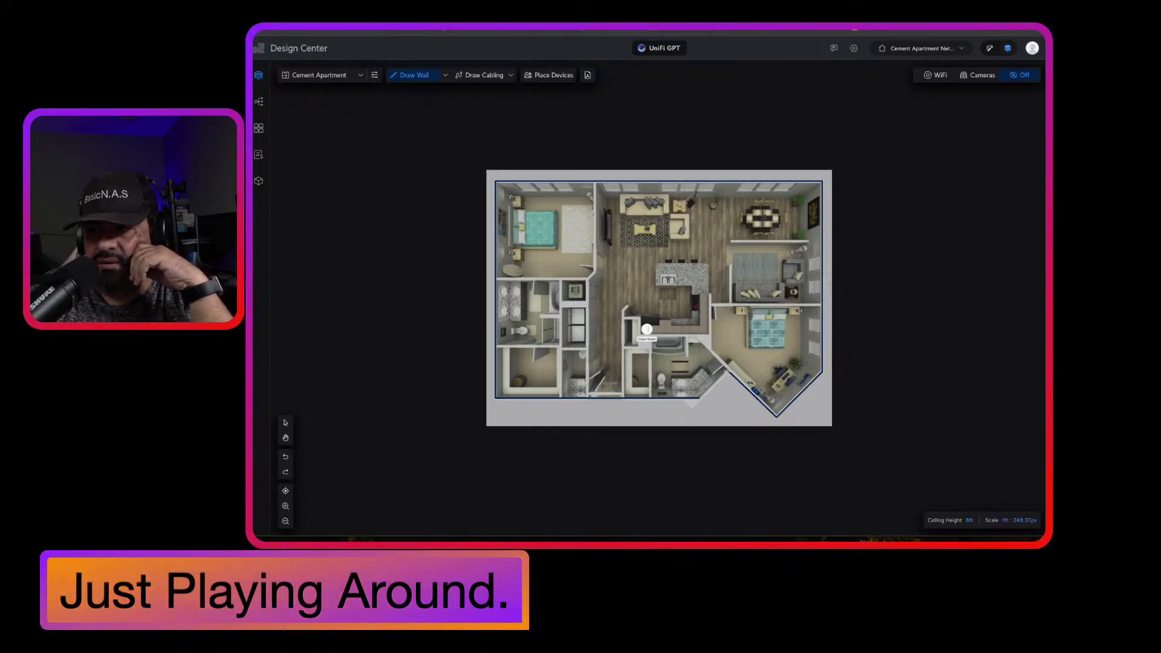
pyautogui.click(699, 395)
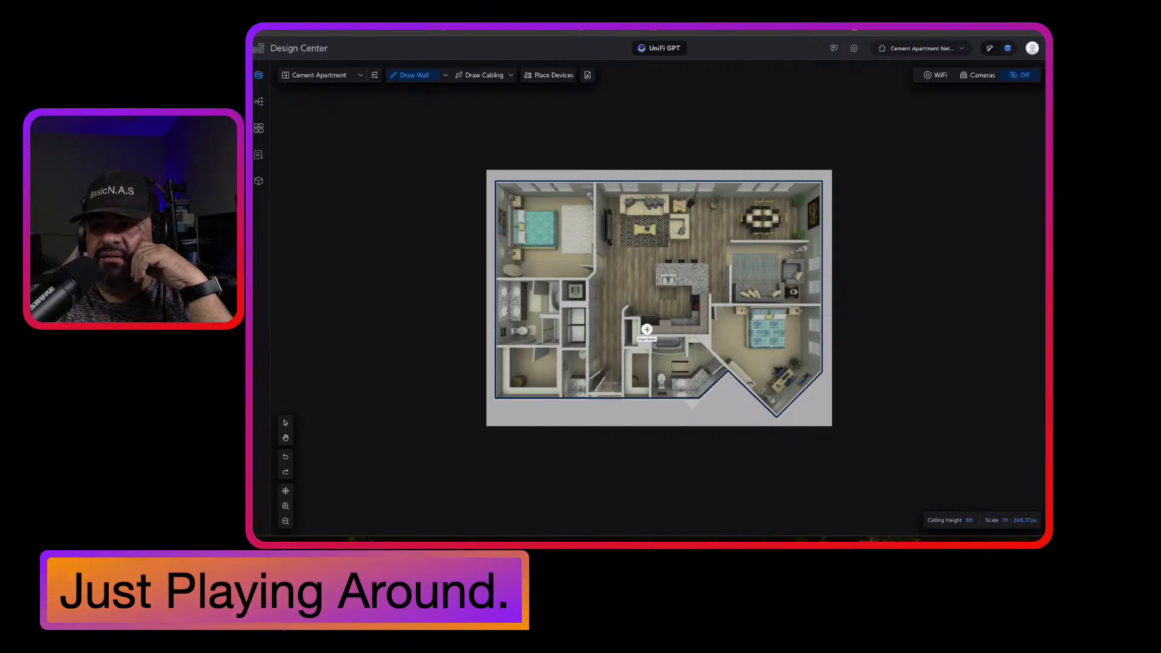
pyautogui.click(423, 106)
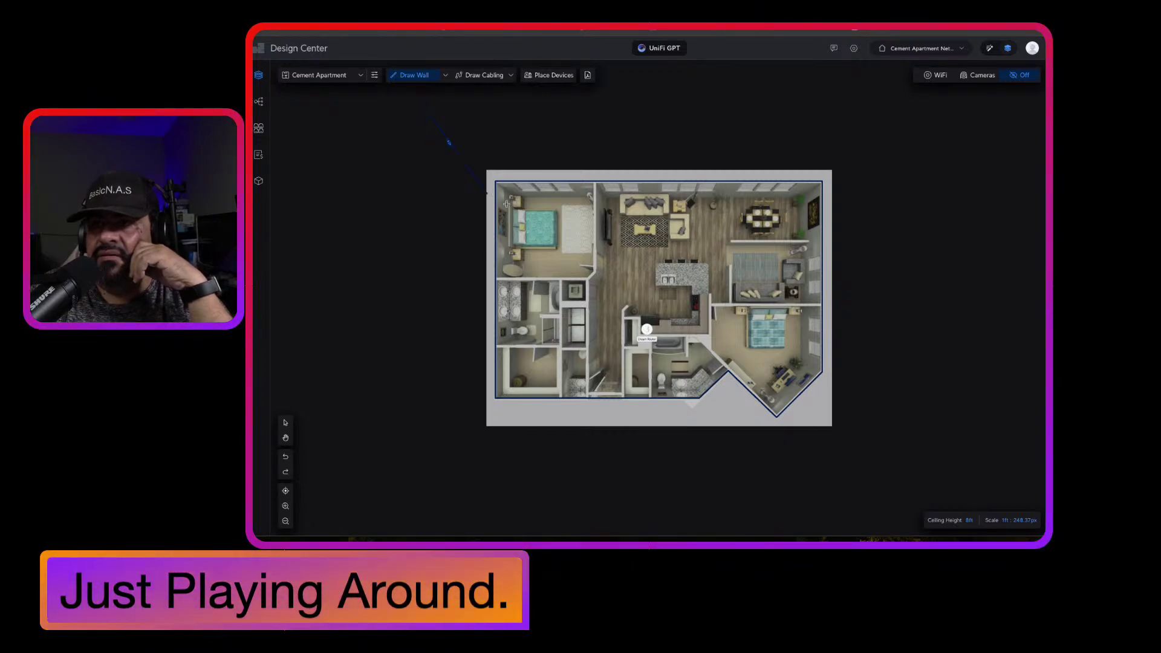
pyautogui.rightClick(431, 179)
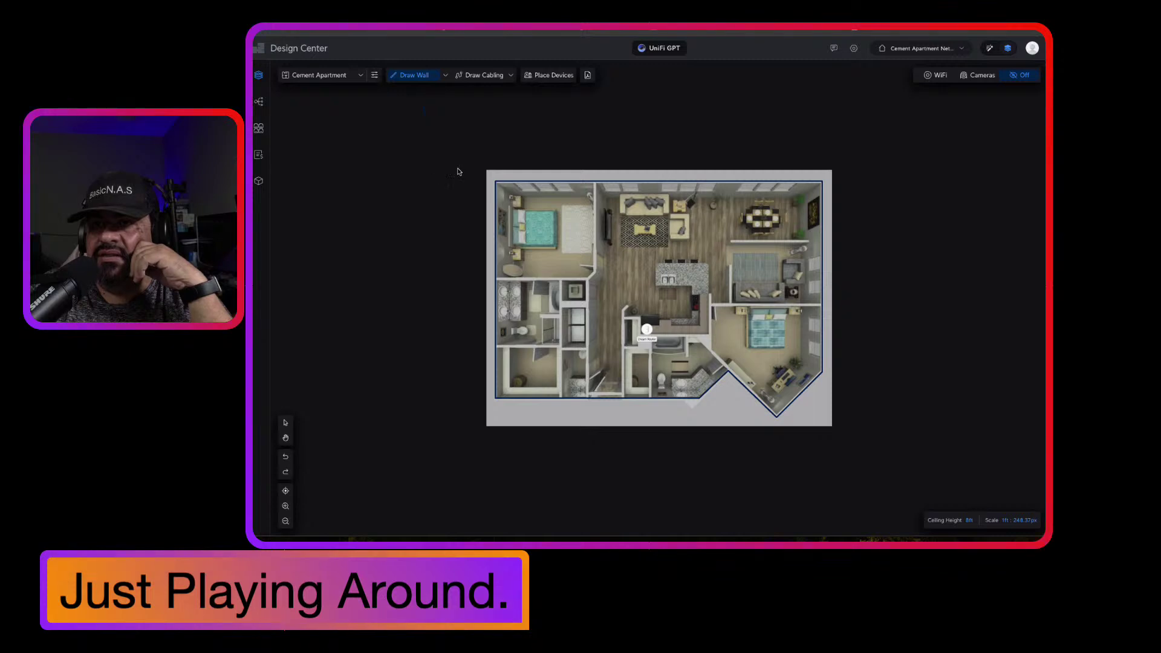
pyautogui.click(419, 76)
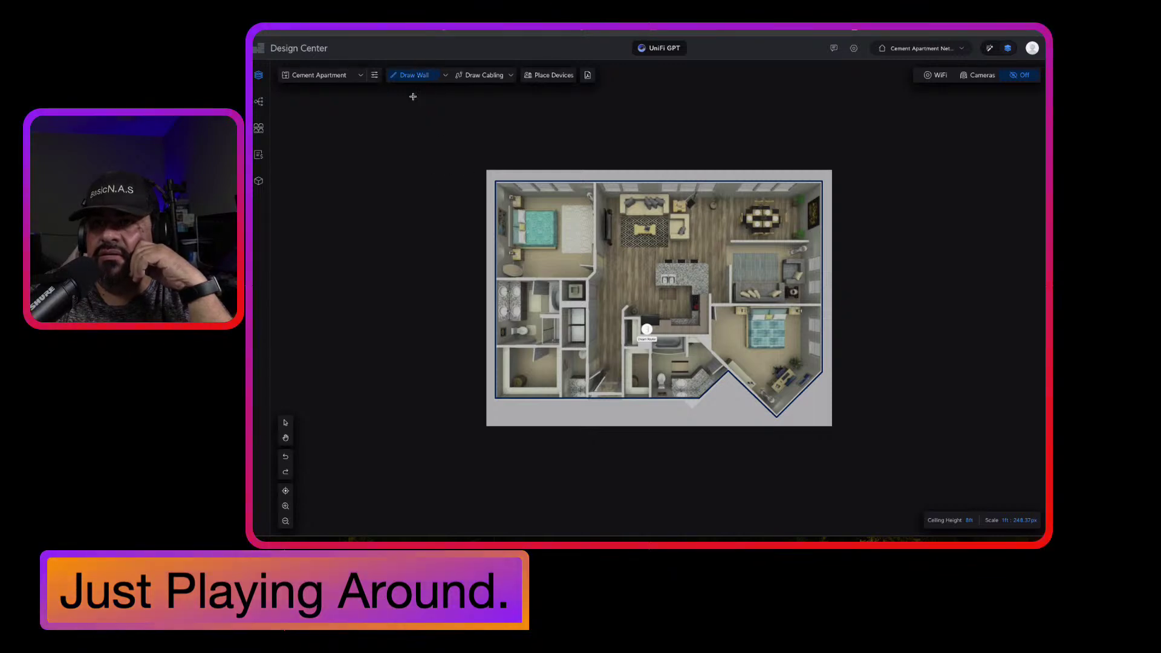
pyautogui.click(558, 76)
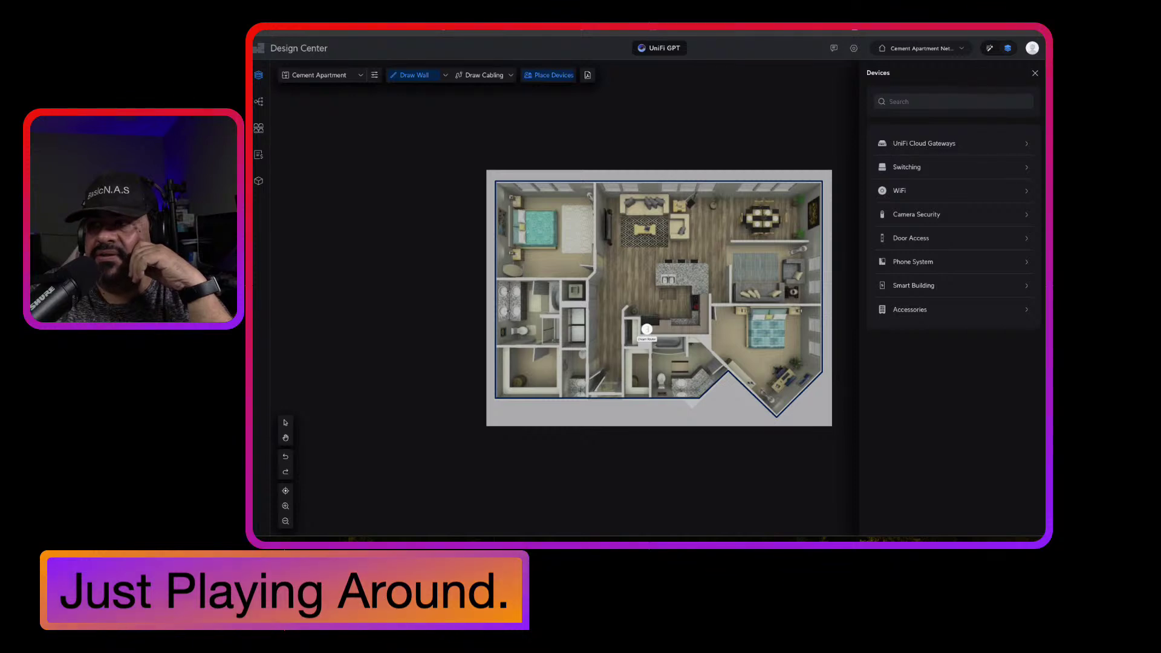
pyautogui.click(1035, 74)
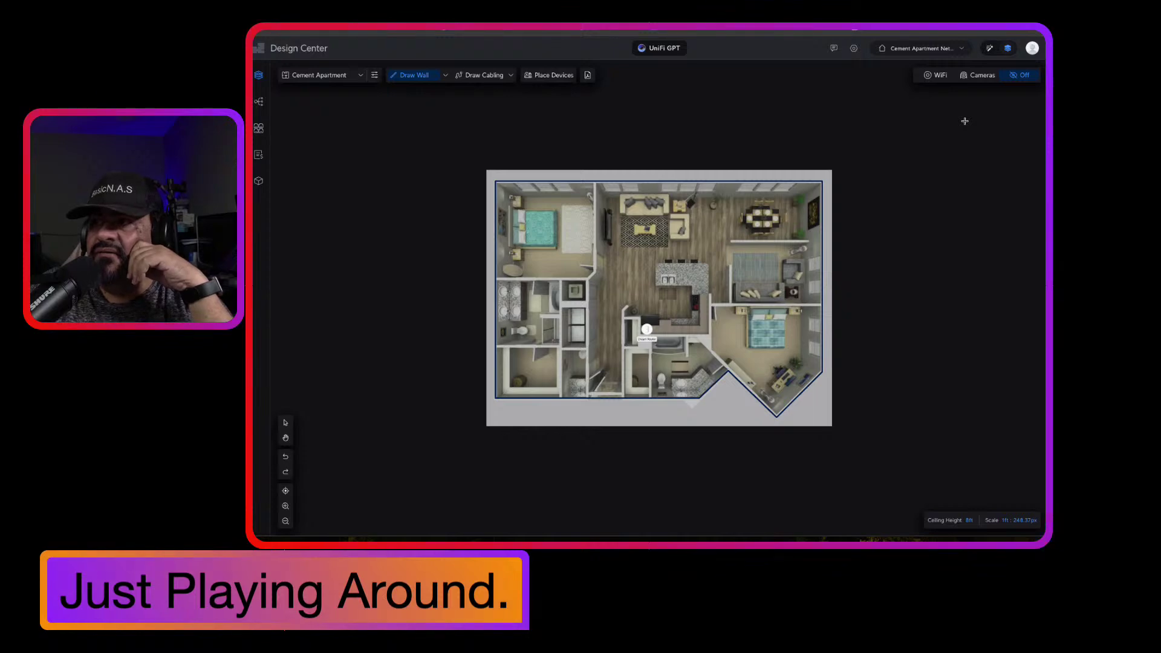
pyautogui.click(550, 77)
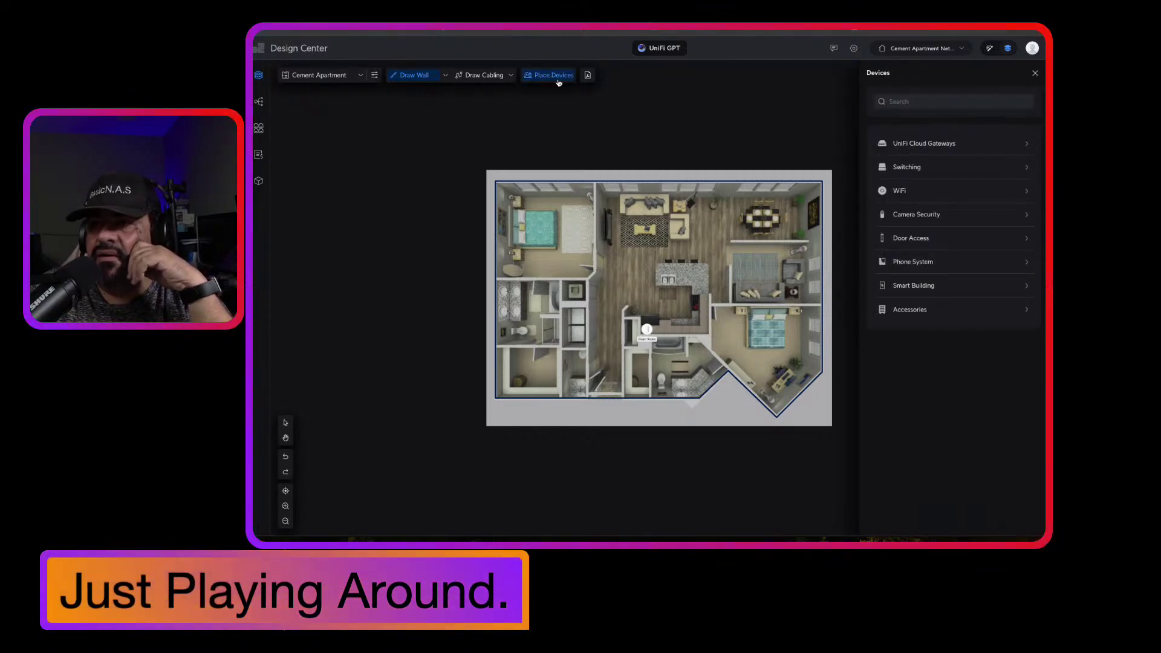
pyautogui.click(911, 145)
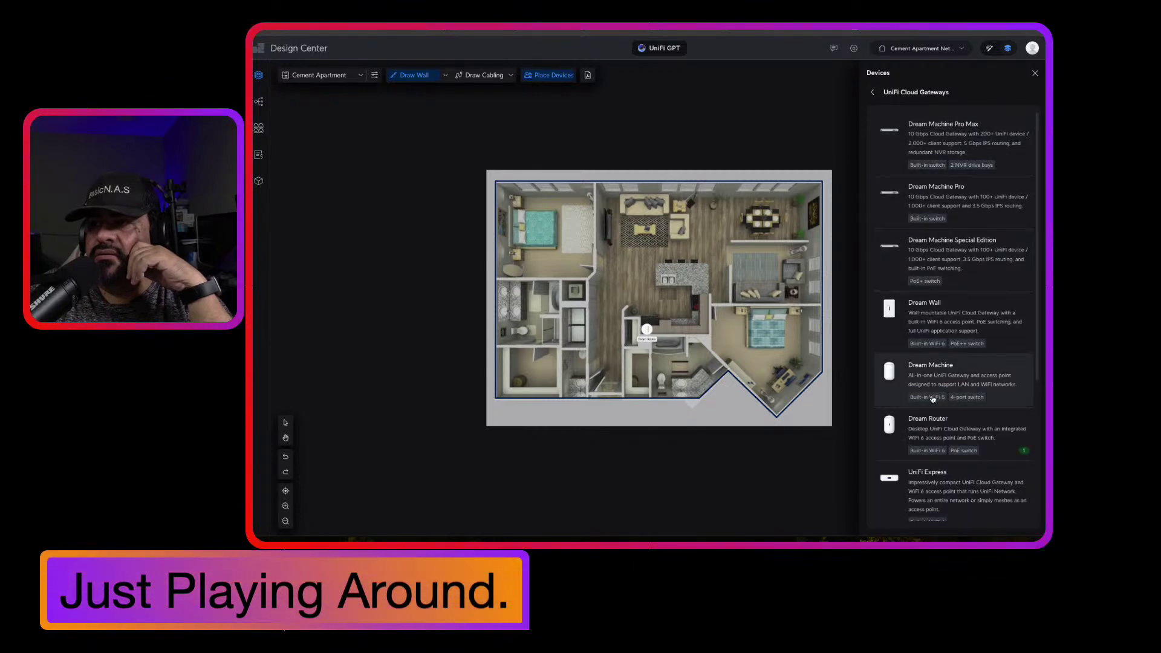
pyautogui.click(933, 438)
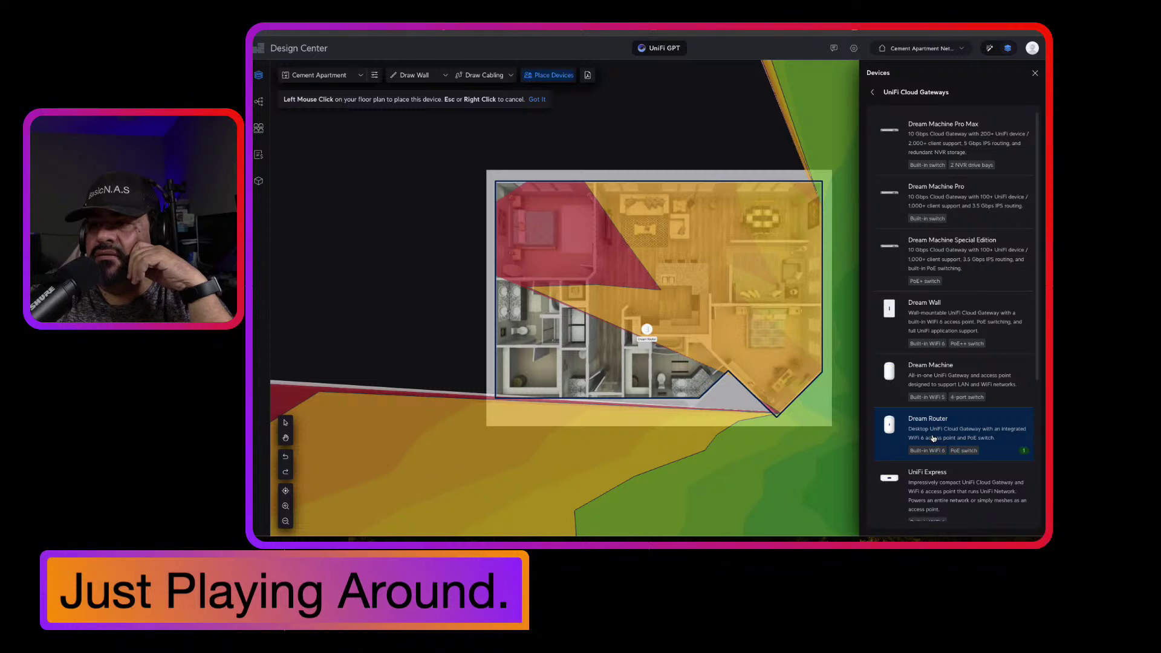
pyautogui.rightClick(703, 116)
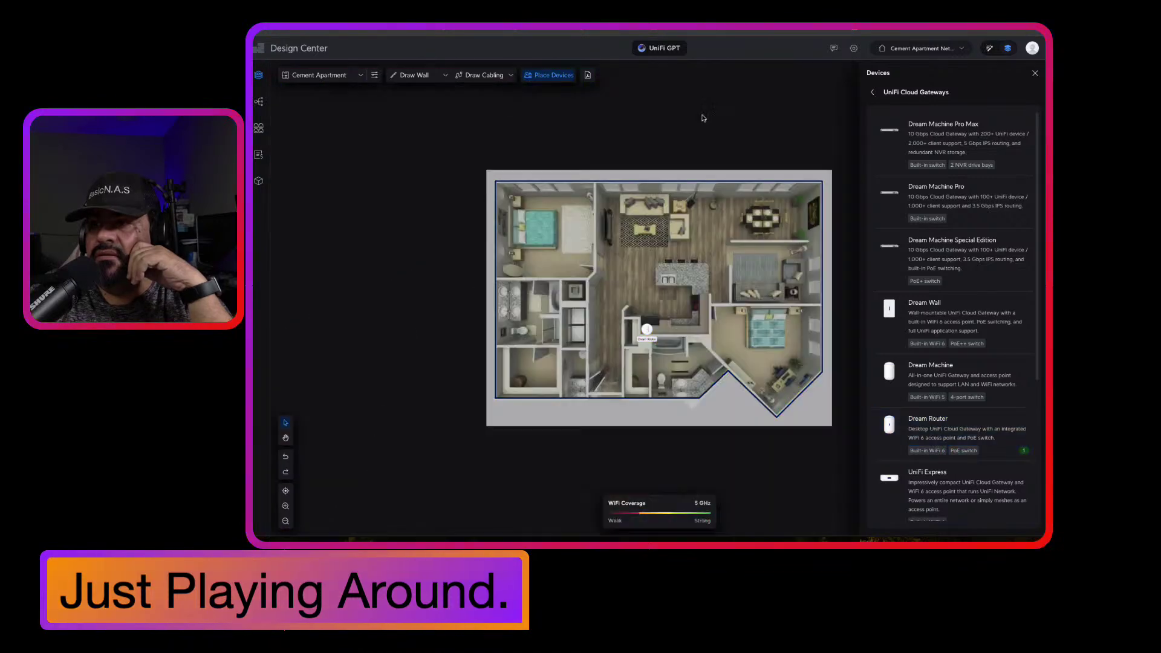
pyautogui.click(648, 331)
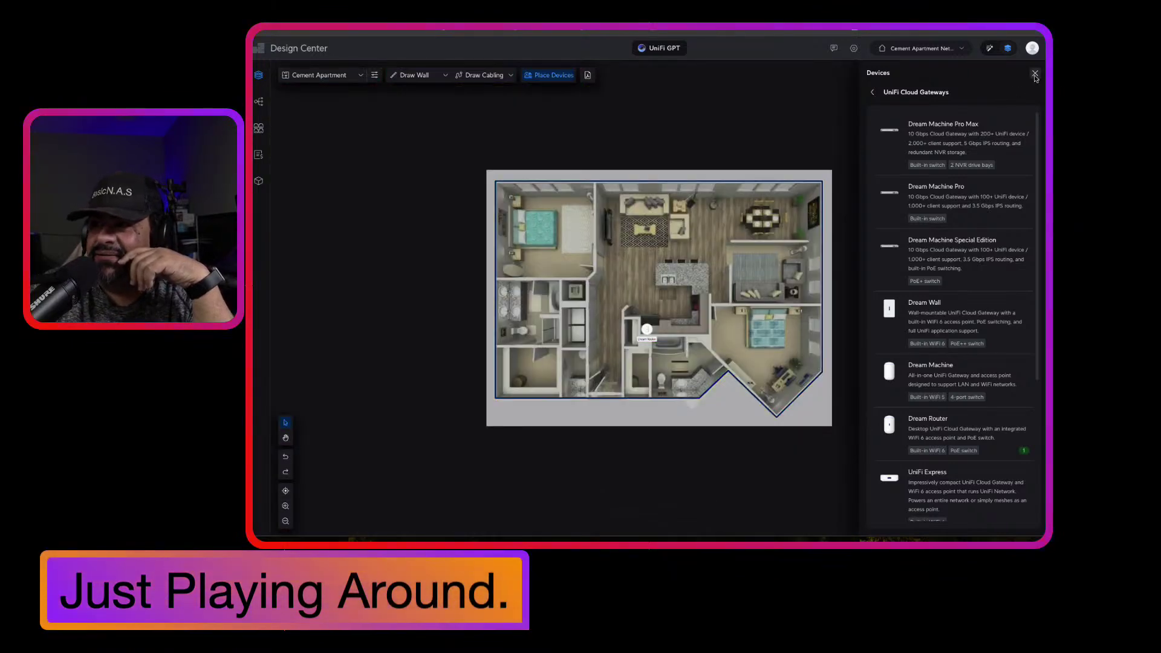
pyautogui.click(1035, 74)
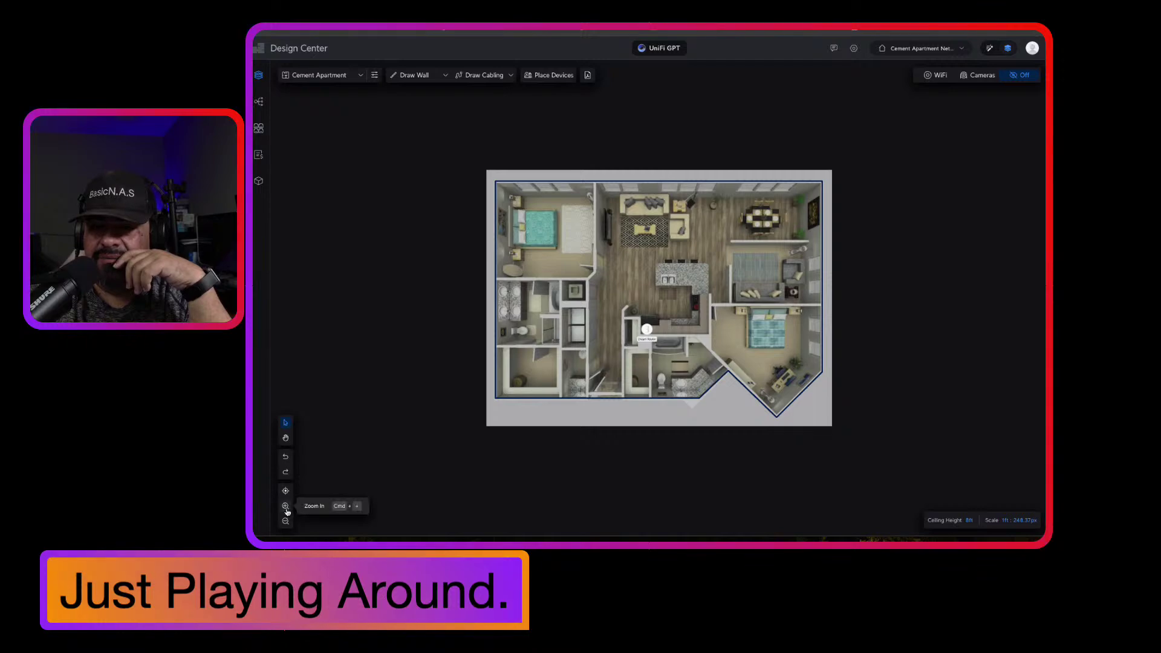
# Draw connected concrete walls from the top outer wall beside the upper-left bedroom, around its angled corner, and along the hallway to the bottom outer wall.
pyautogui.click(285, 506)
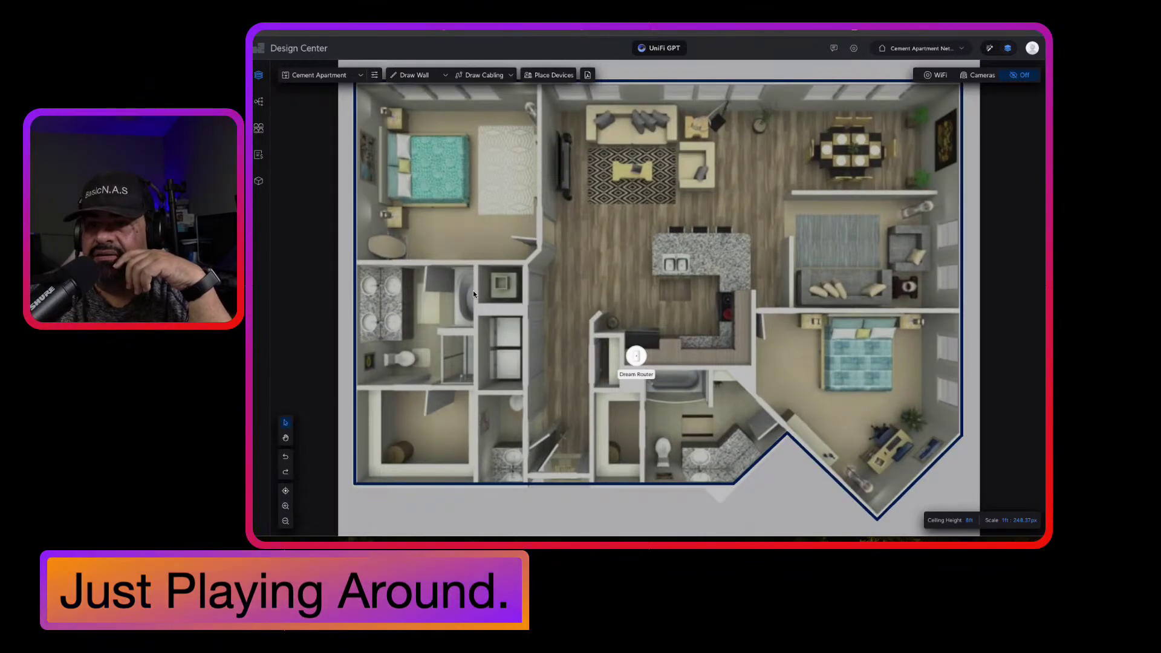
pyautogui.scroll(1, 323, 295)
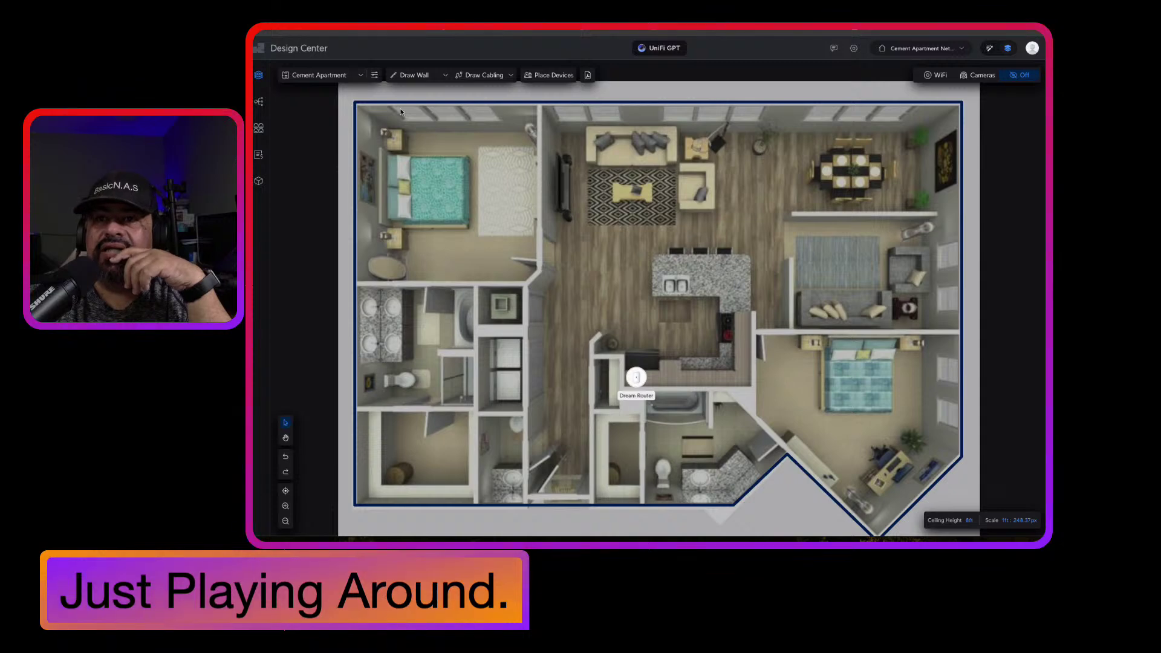
pyautogui.click(414, 75)
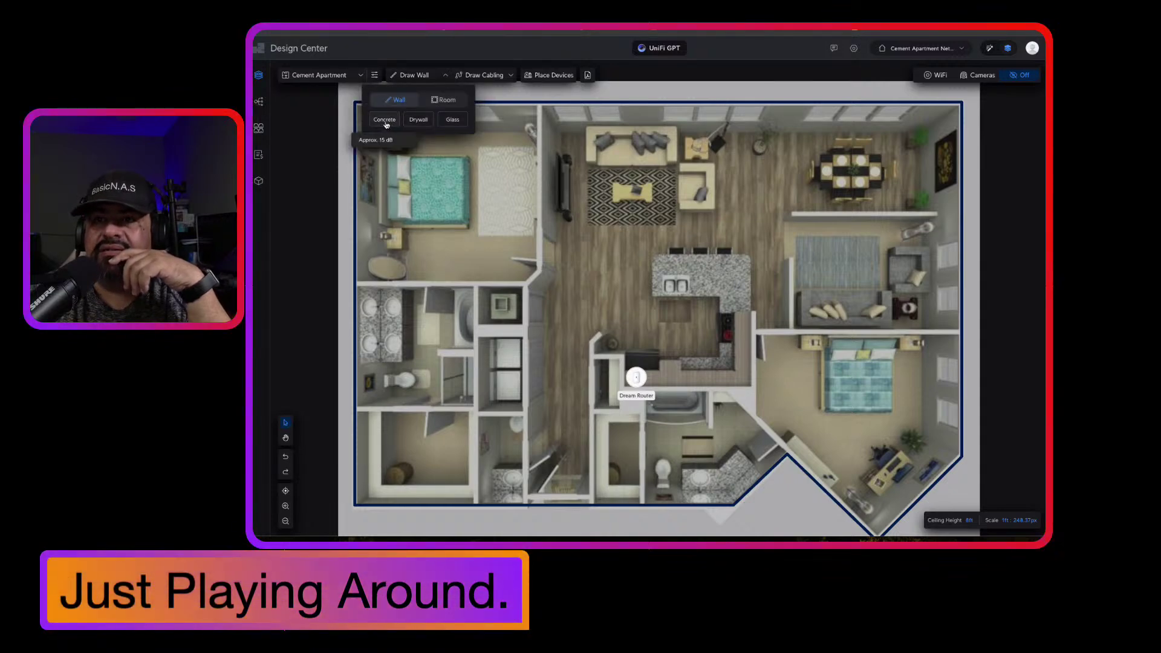
pyautogui.click(384, 119)
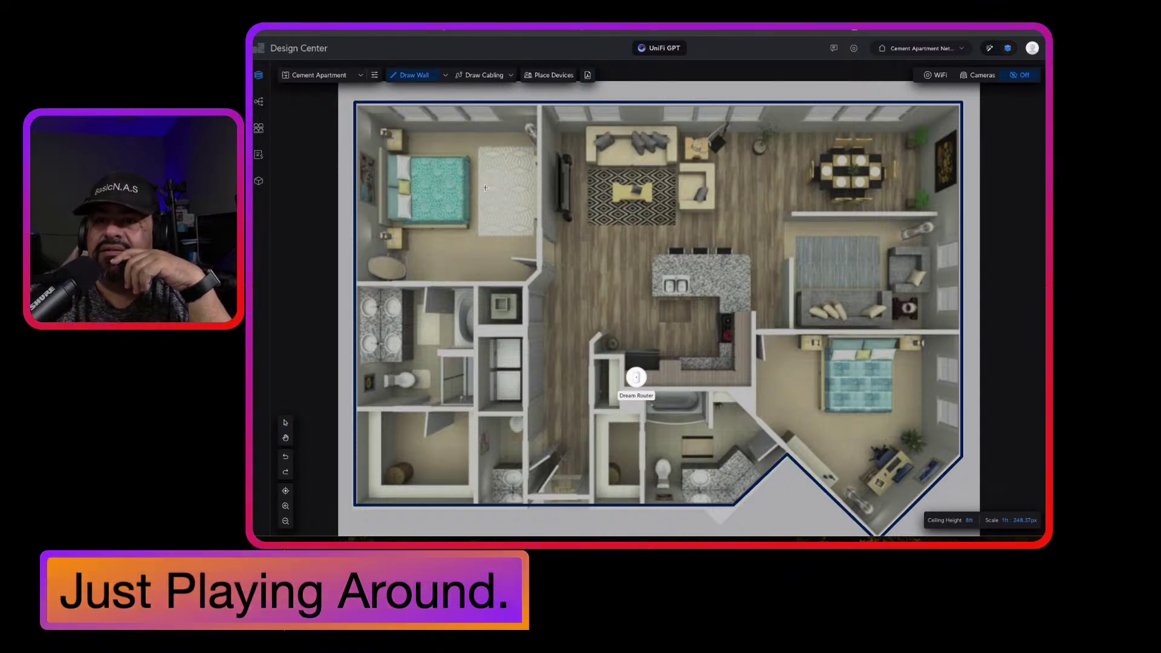
pyautogui.click(538, 104)
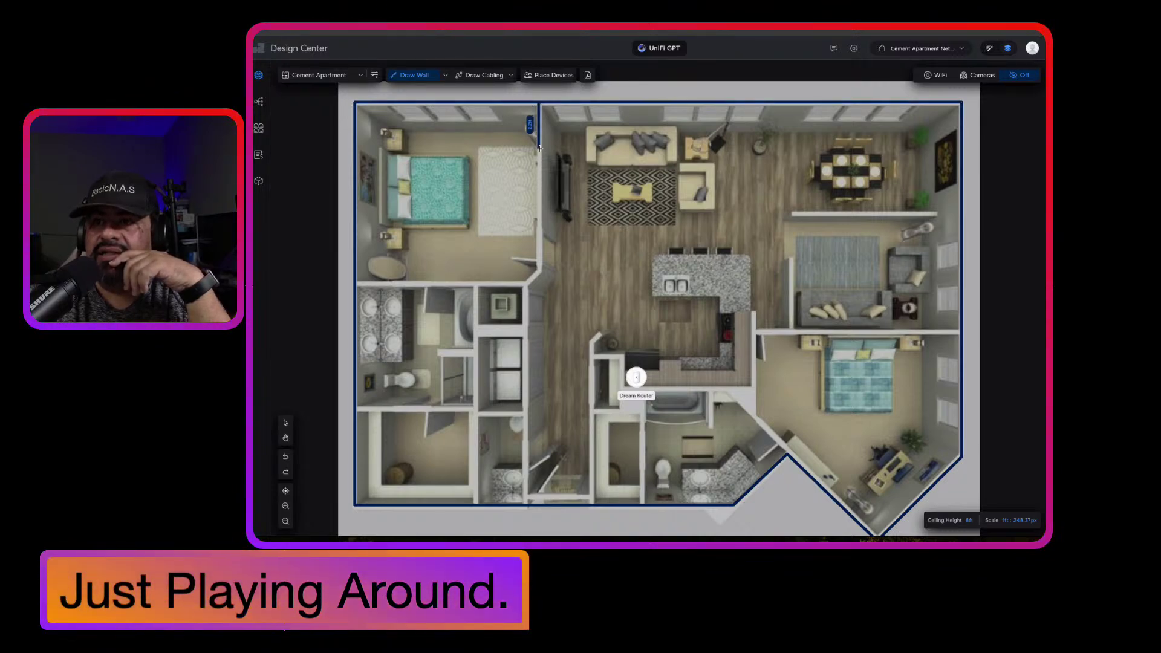
pyautogui.click(540, 270)
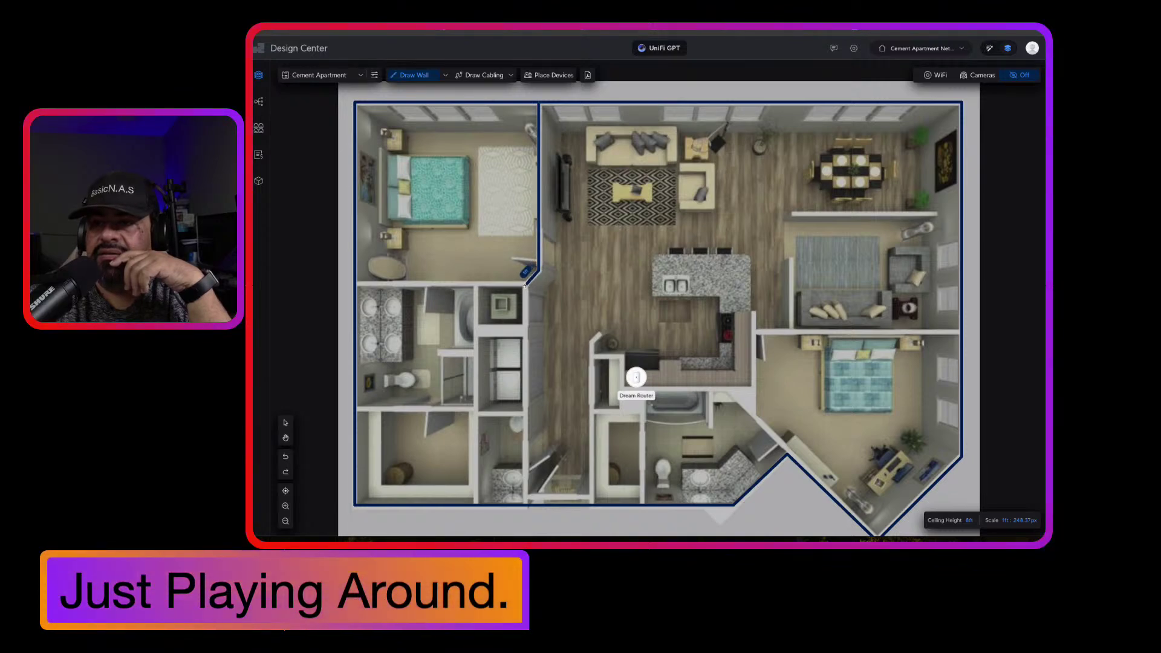
pyautogui.click(524, 286)
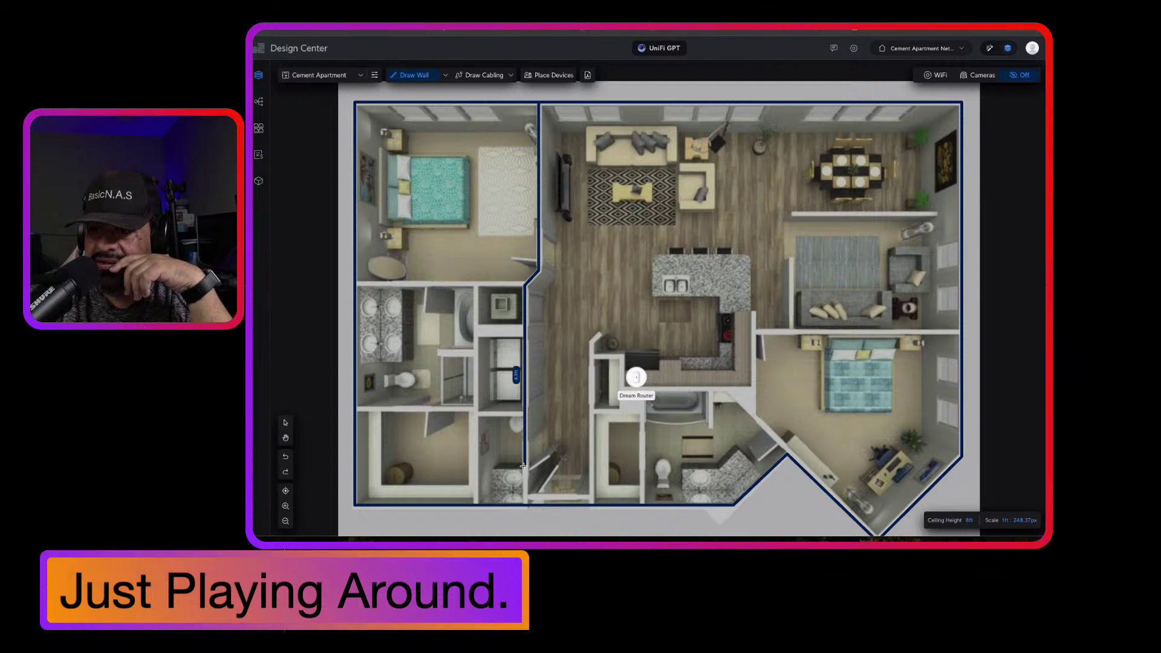
pyautogui.click(524, 504)
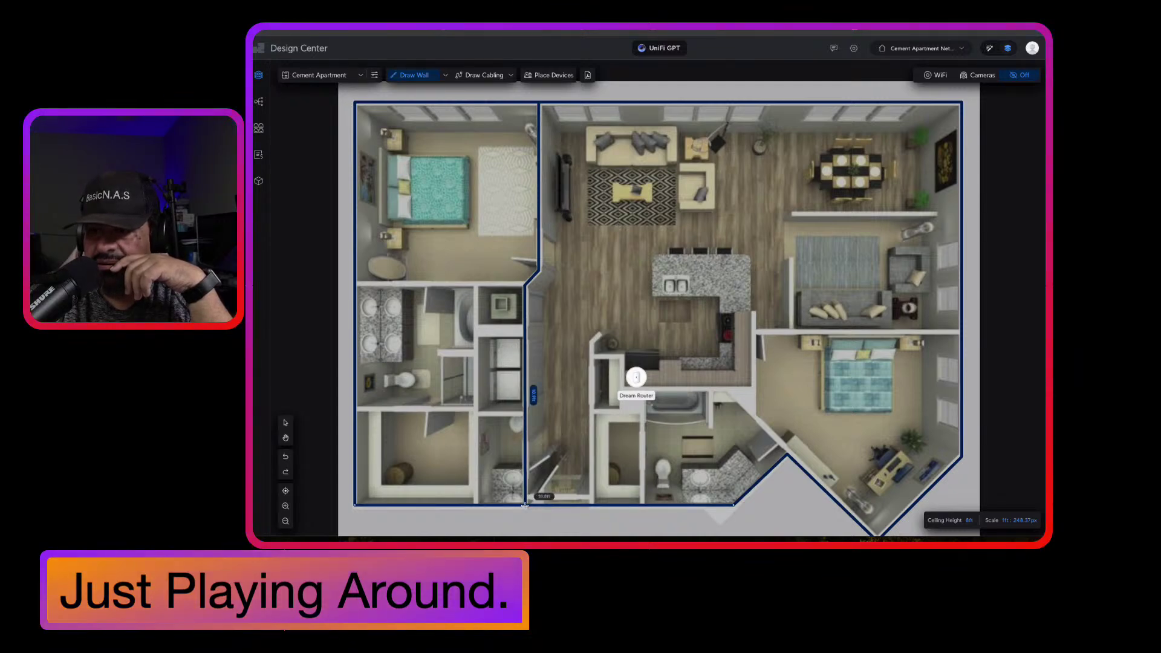
pyautogui.click(524, 506)
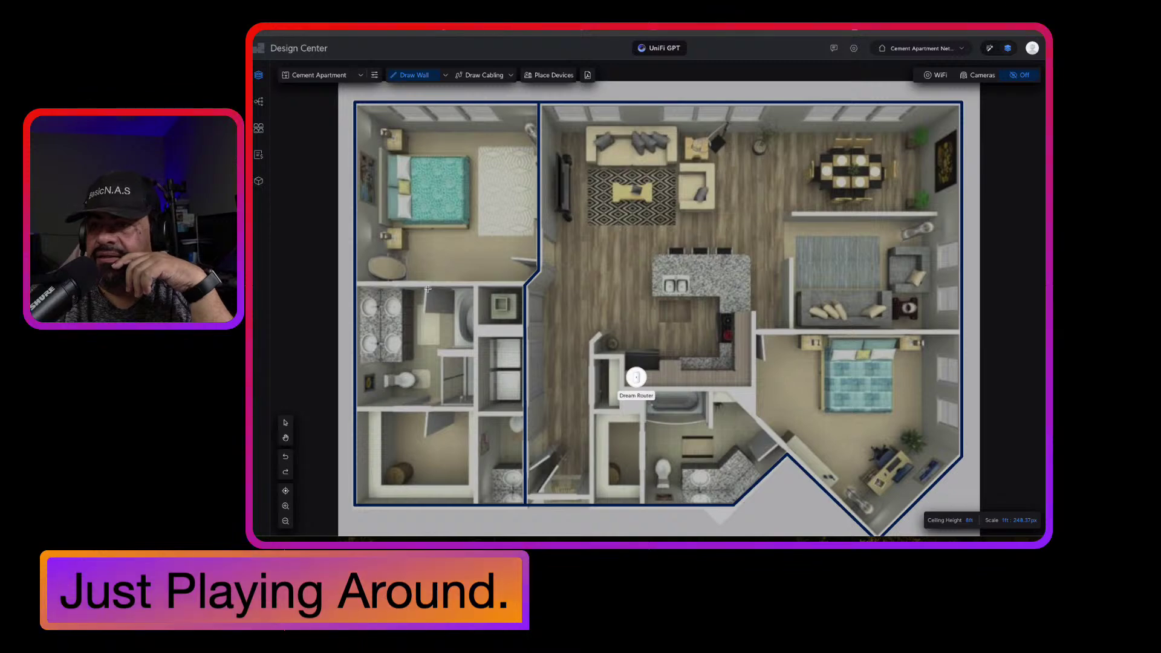
# Enclose the left bathroom with concrete walls along the bedroom above, the walk-in closet below, and the utility and laundry closets beside it.
pyautogui.click(355, 283)
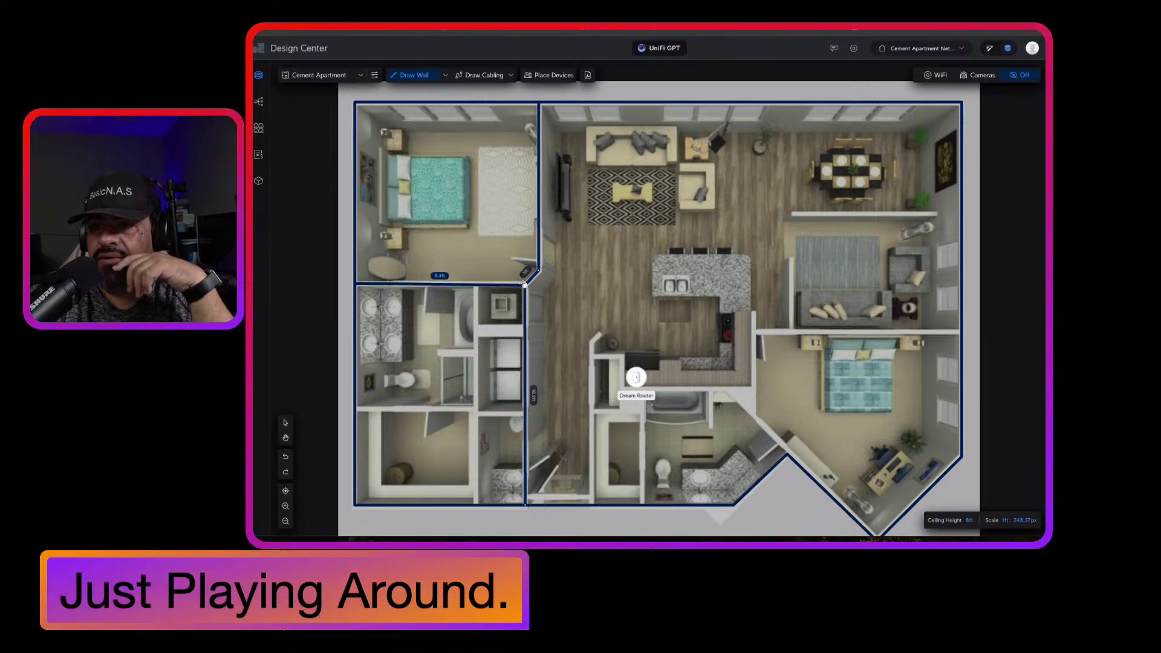
pyautogui.click(523, 282)
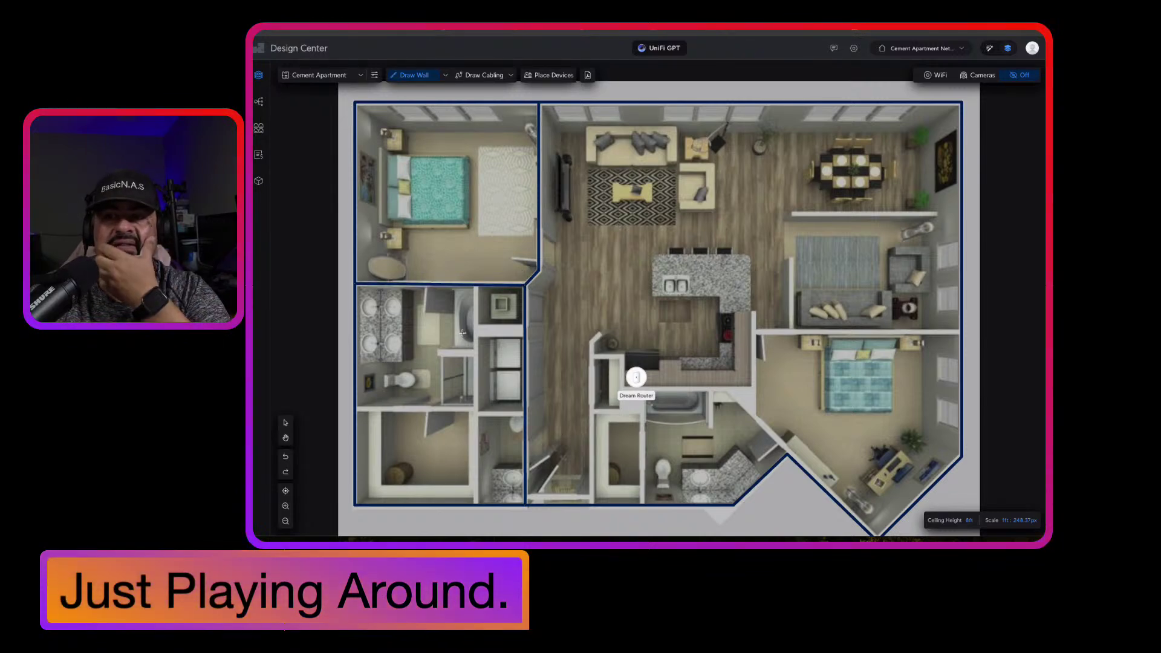
pyautogui.click(356, 410)
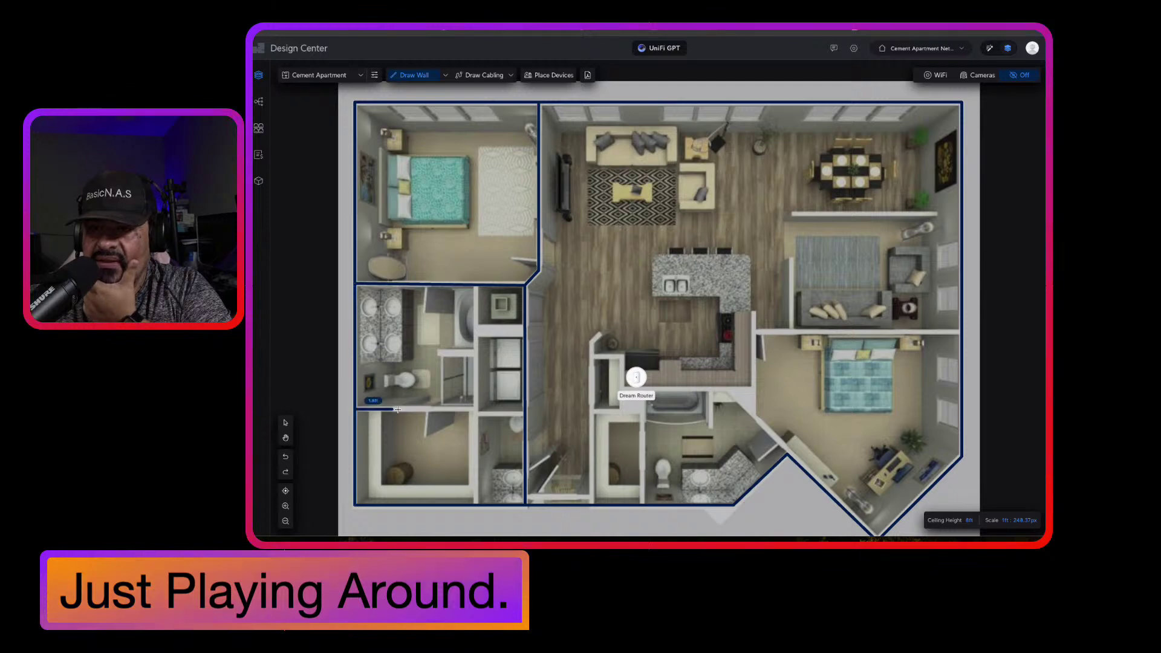
pyautogui.click(476, 410)
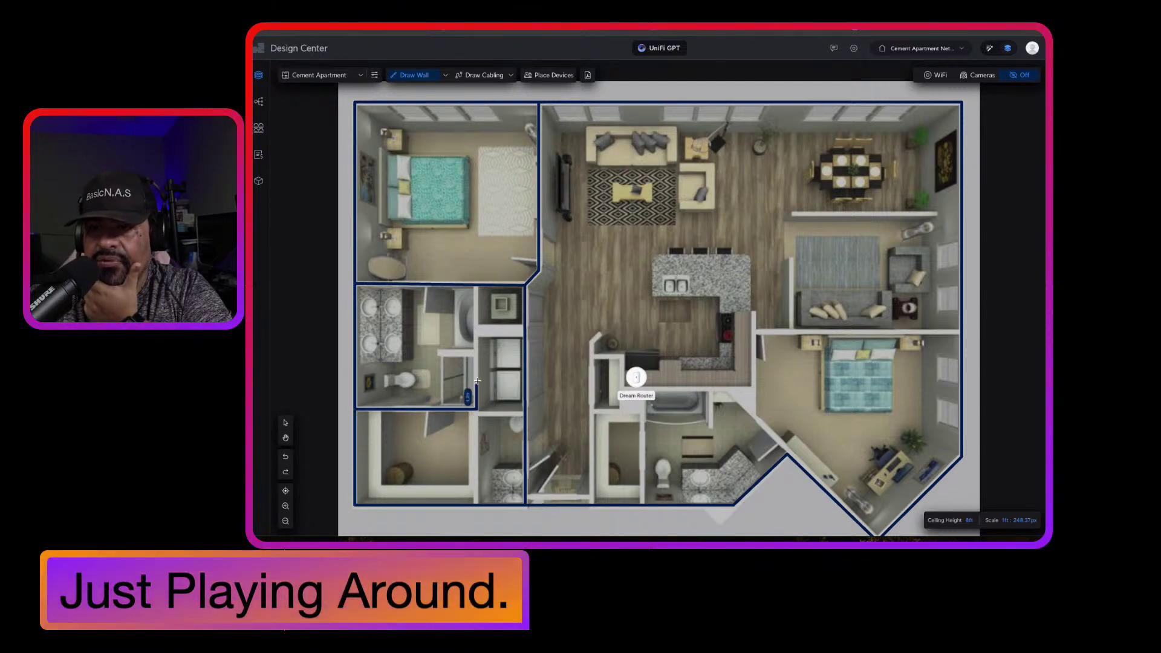
pyautogui.click(475, 286)
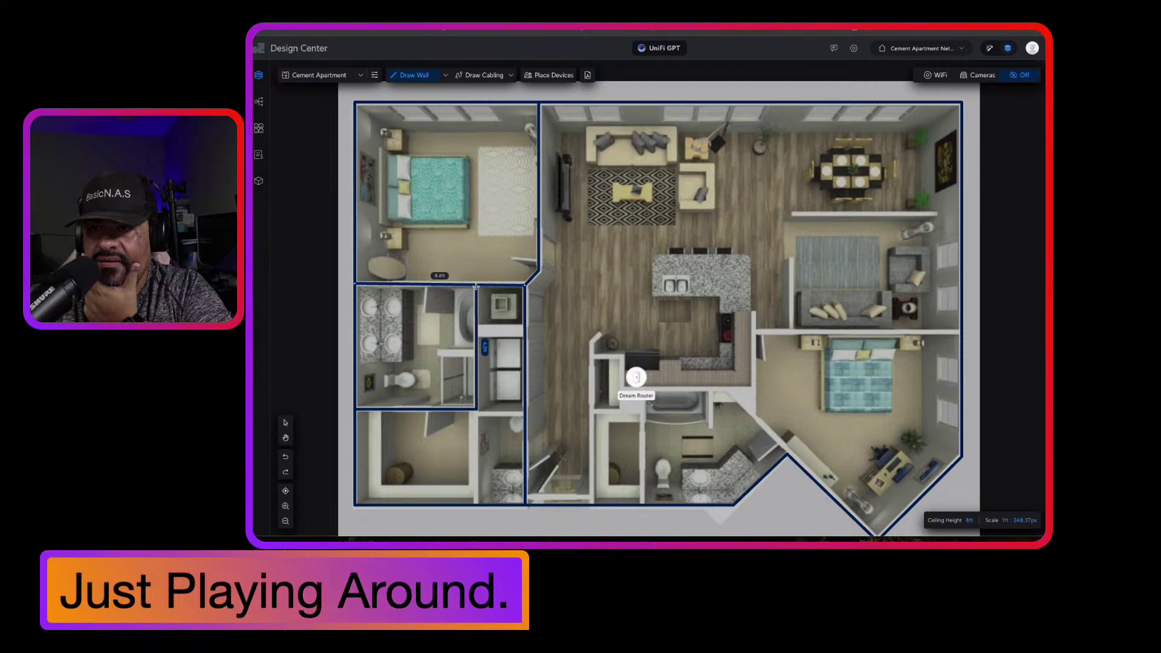
# Draw concrete walls between the walk-in closet and small bathroom, between that bathroom and the laundry, and between the laundry and utility closet.
pyautogui.click(478, 412)
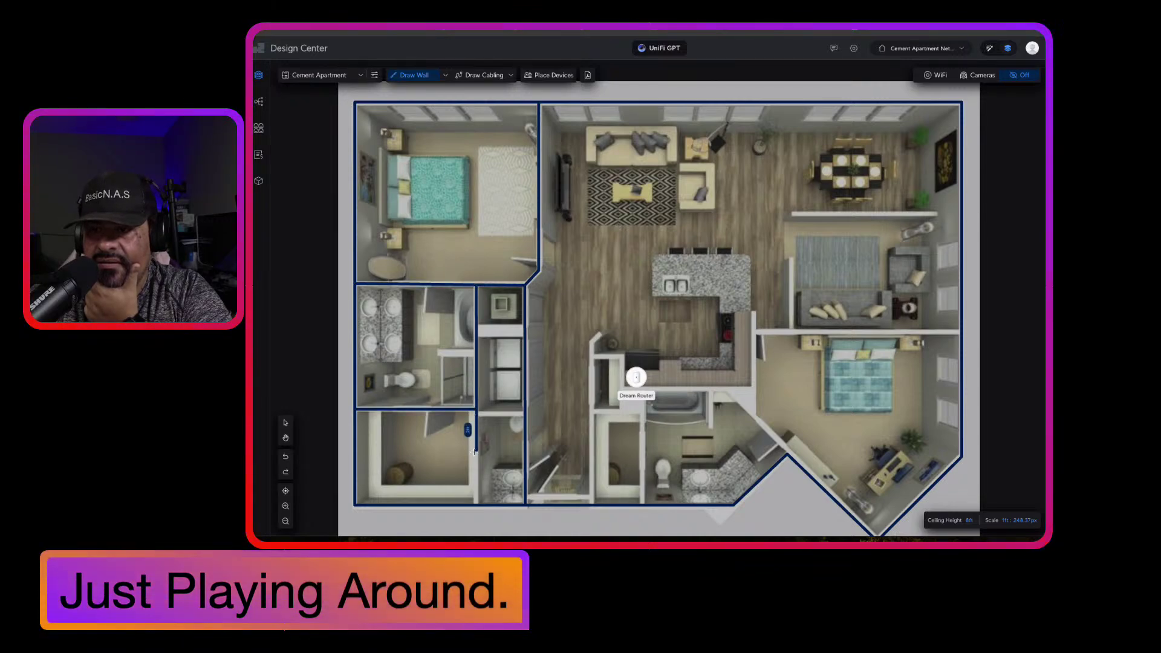
pyautogui.click(476, 504)
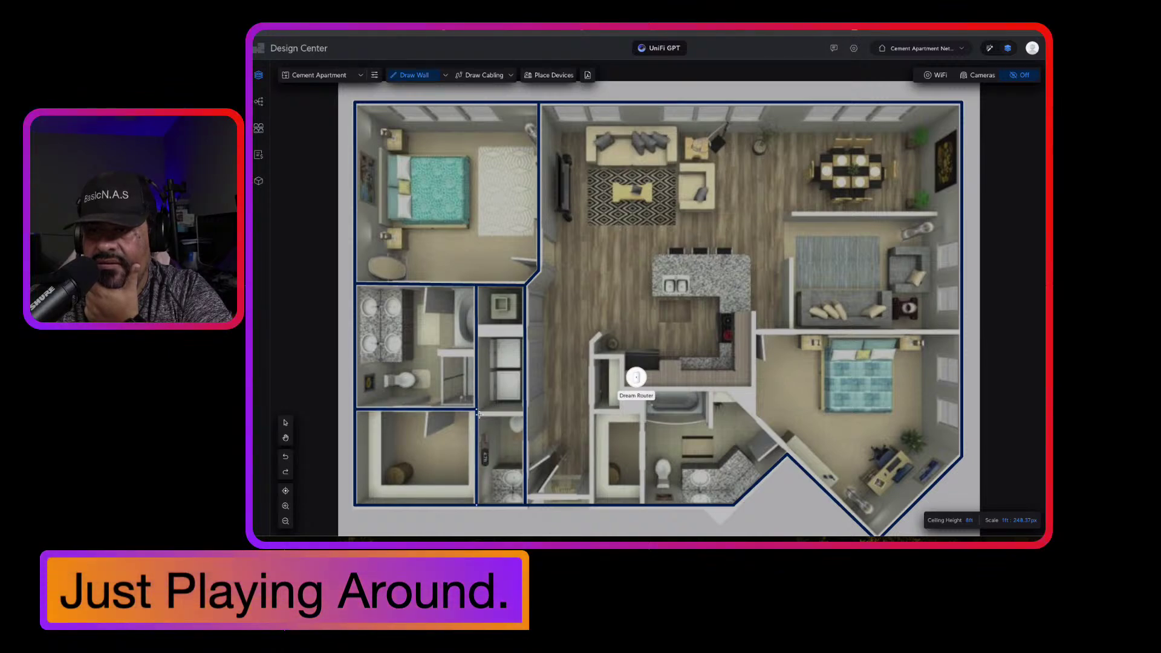
pyautogui.click(479, 414)
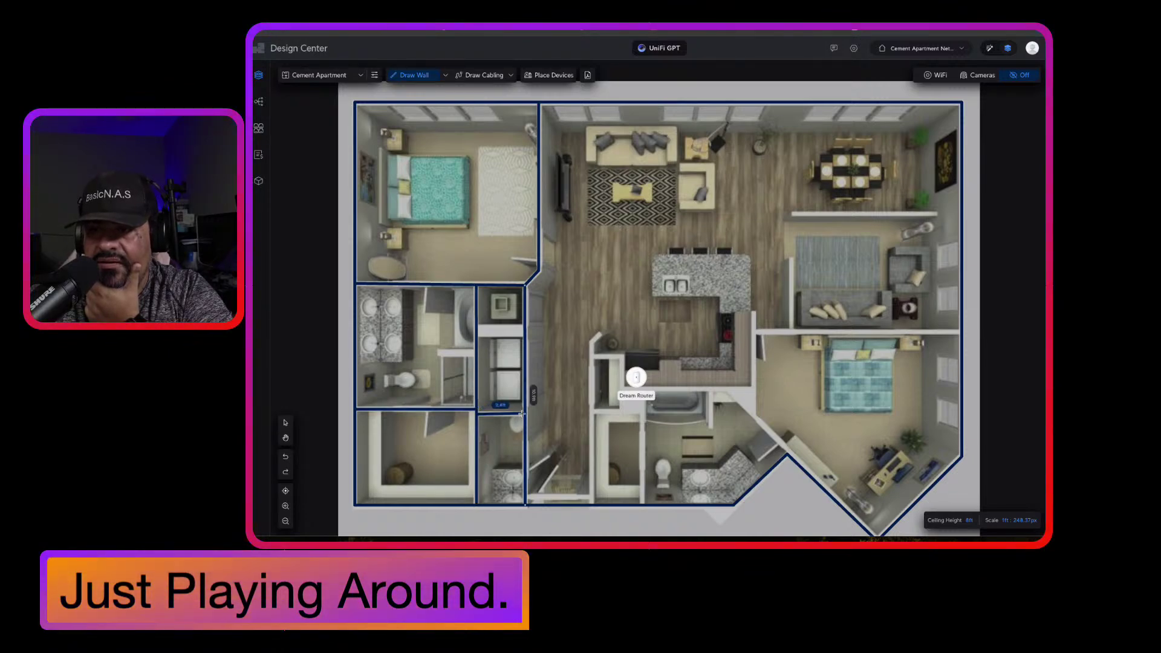
pyautogui.click(523, 414)
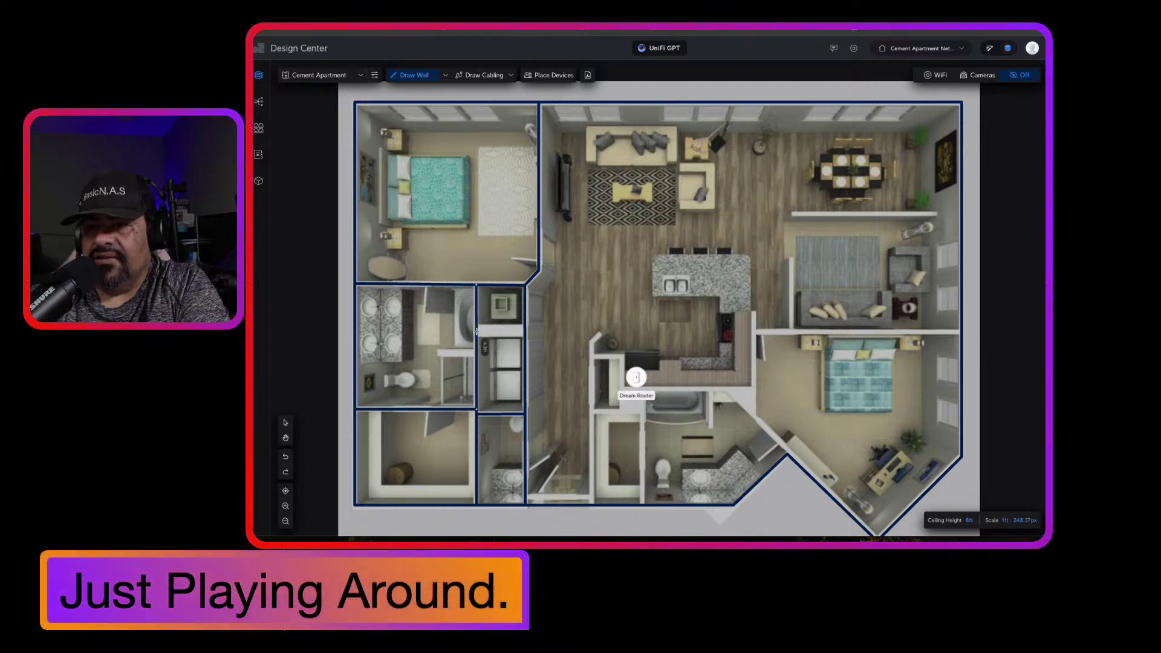
pyautogui.click(477, 331)
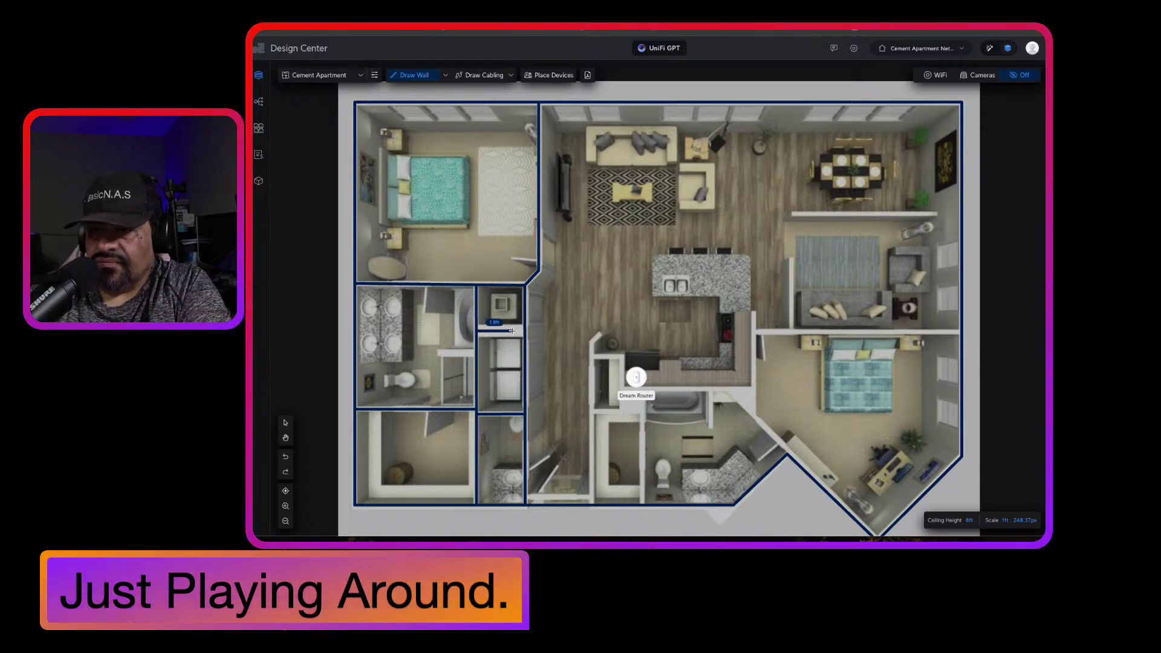
pyautogui.click(525, 331)
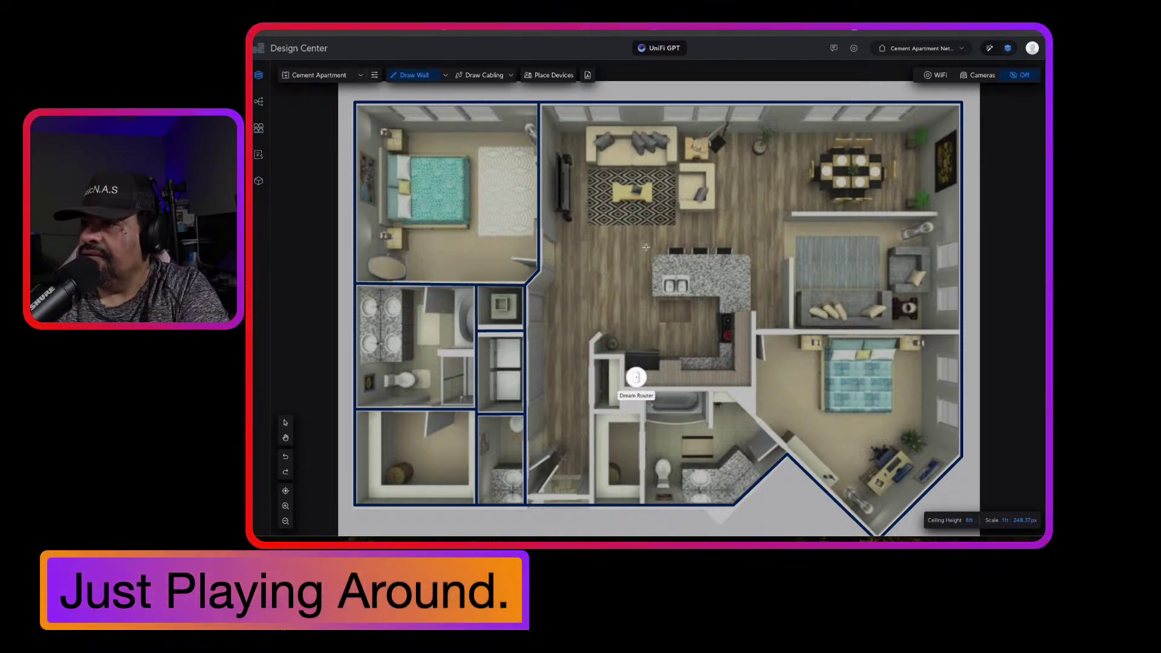
# Draw two separate concrete walls around the den: one along the dining area and a short one on the kitchen side.
pyautogui.click(793, 214)
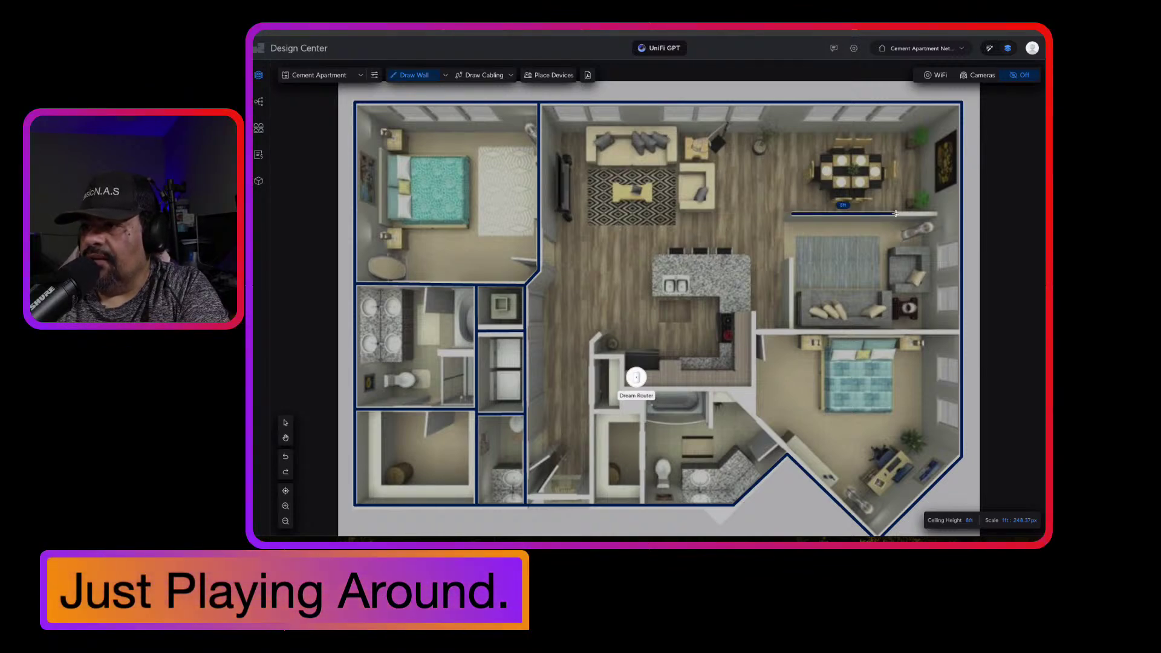
pyautogui.click(939, 214)
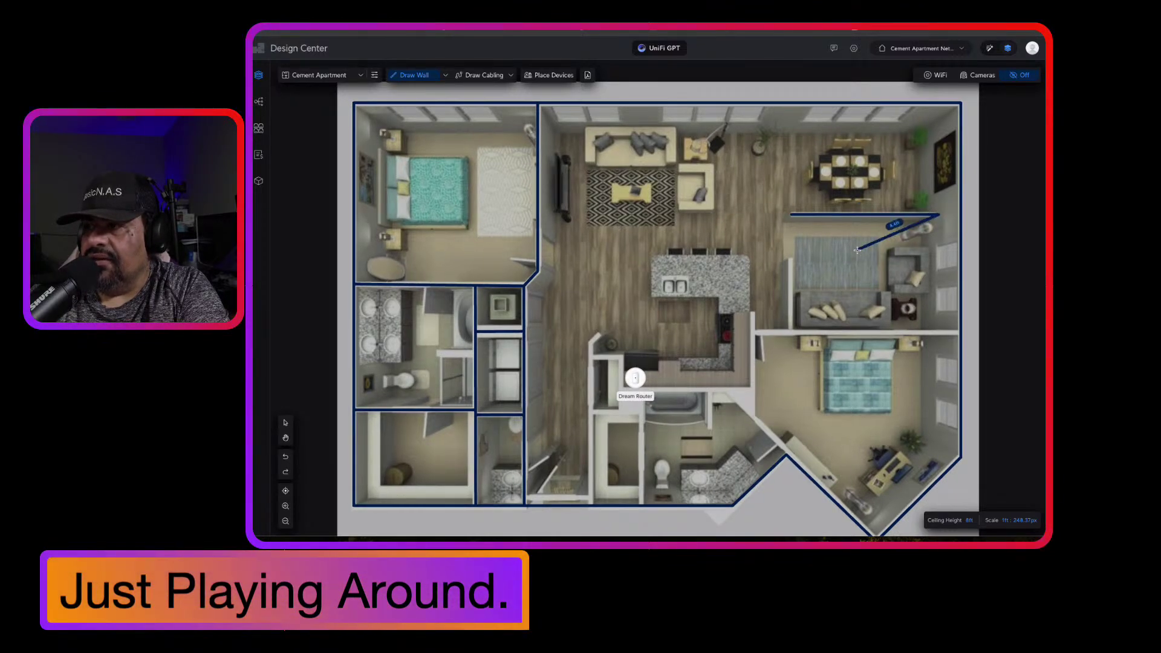
pyautogui.press('Escape')
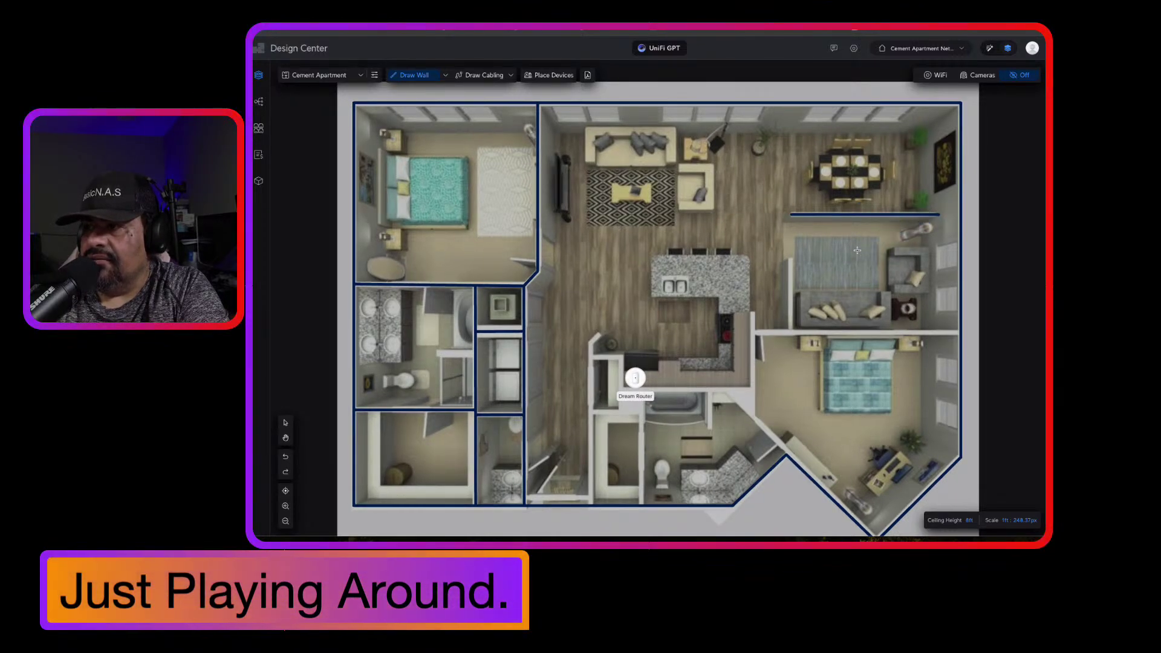
pyautogui.click(792, 261)
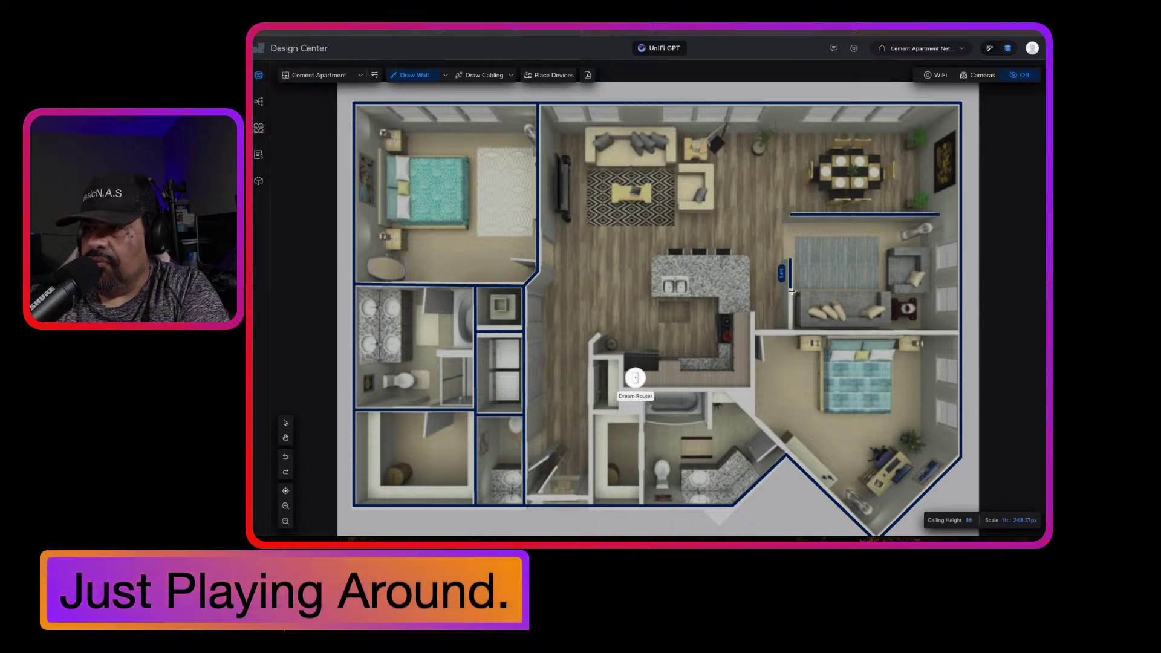
pyautogui.click(791, 329)
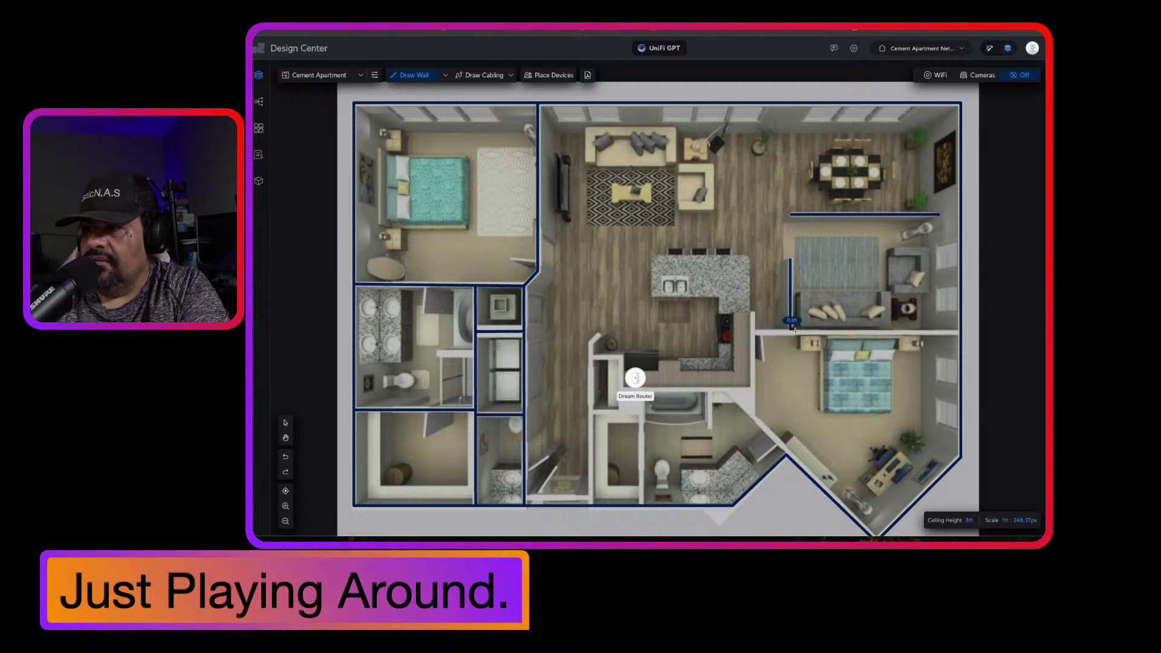
pyautogui.press('Escape')
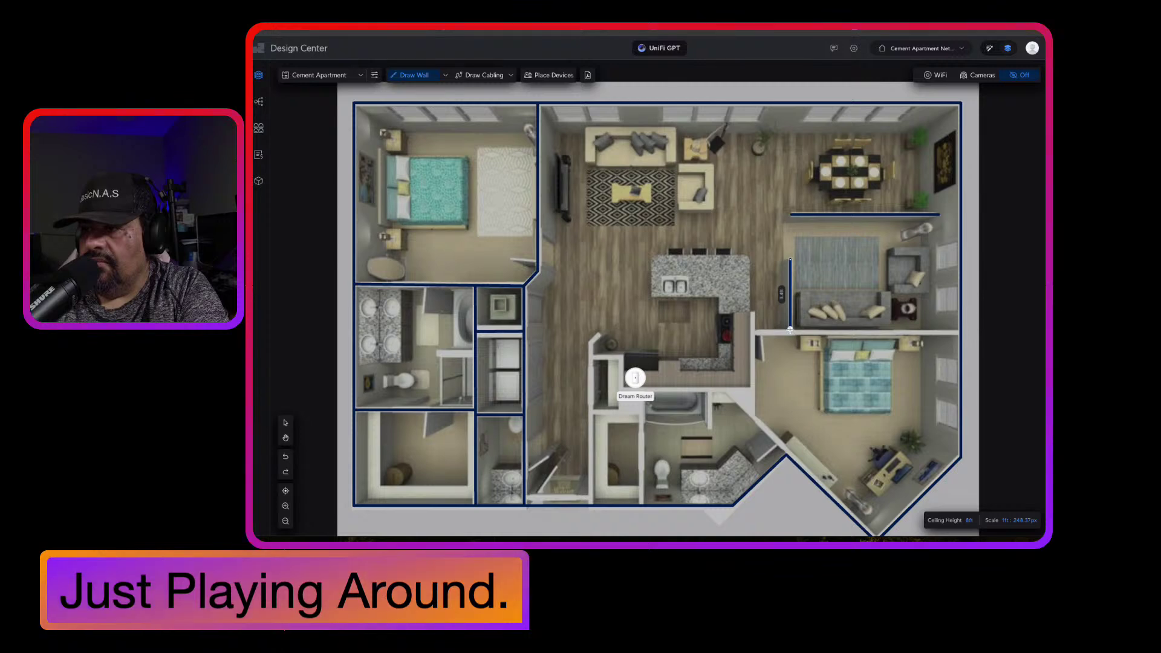
# Draw concrete walls between the den and lower-right bedroom, and along that bedroom's kitchen side down to the angled outer-wall corner.
pyautogui.click(957, 333)
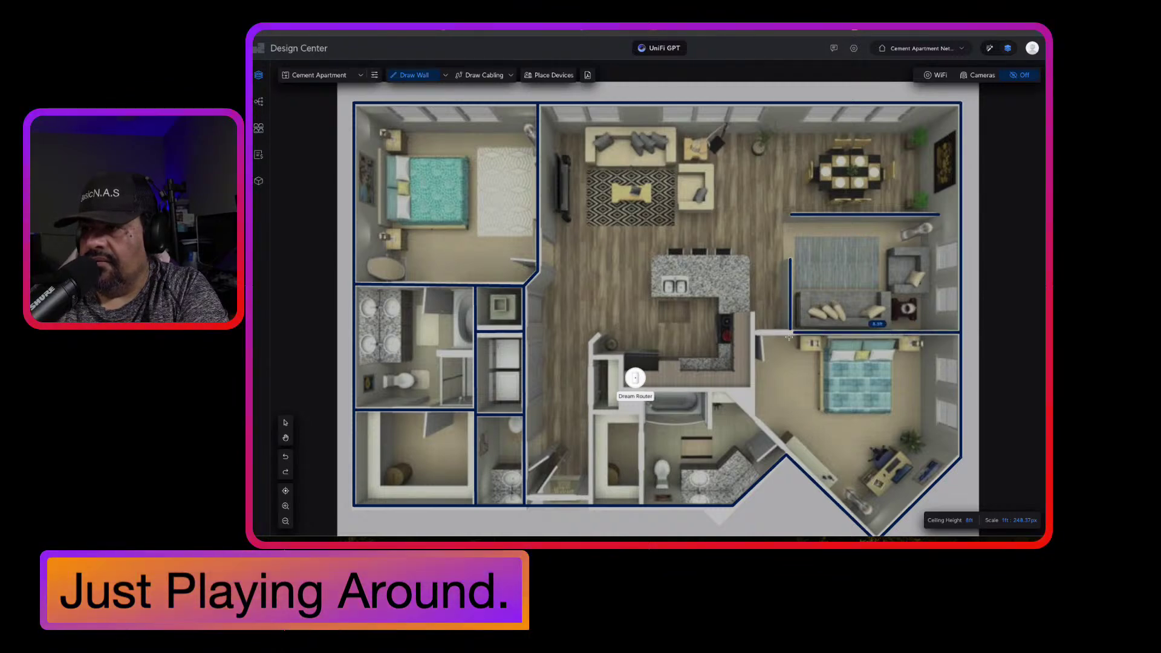
pyautogui.click(753, 333)
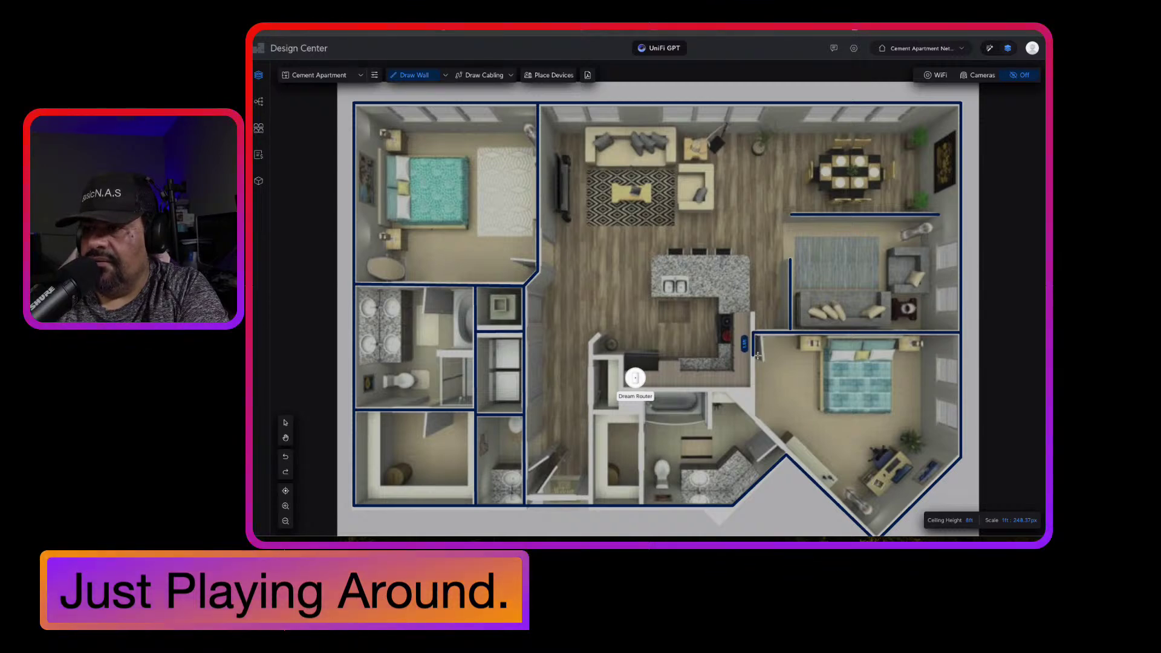
pyautogui.click(752, 314)
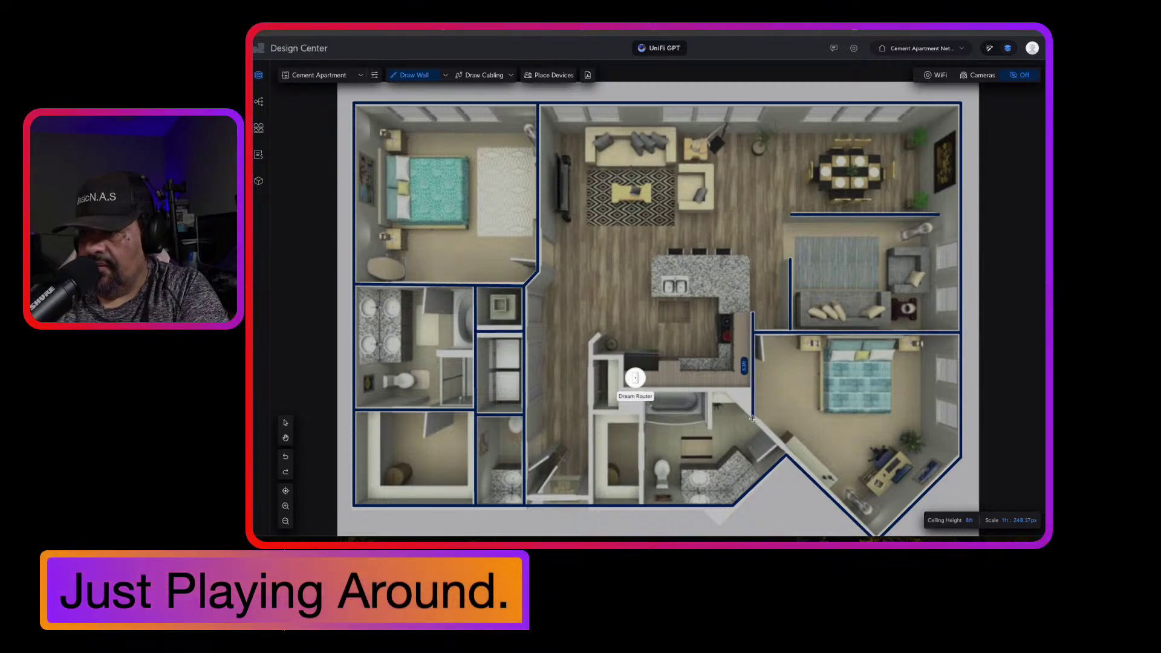
pyautogui.click(753, 418)
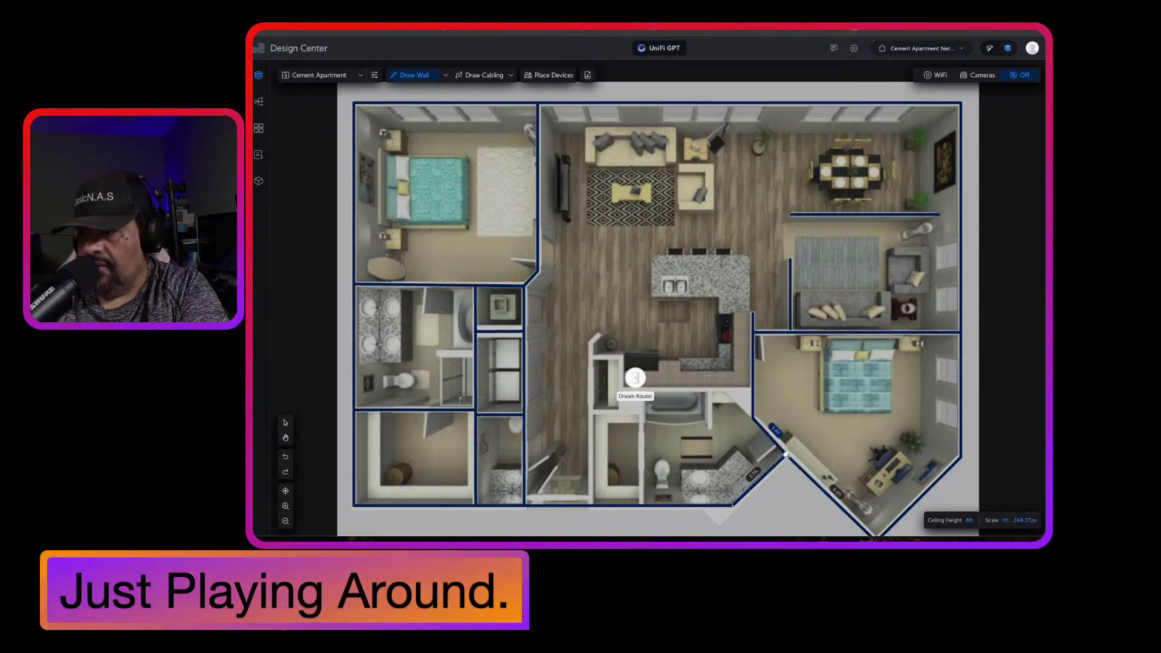
pyautogui.click(786, 455)
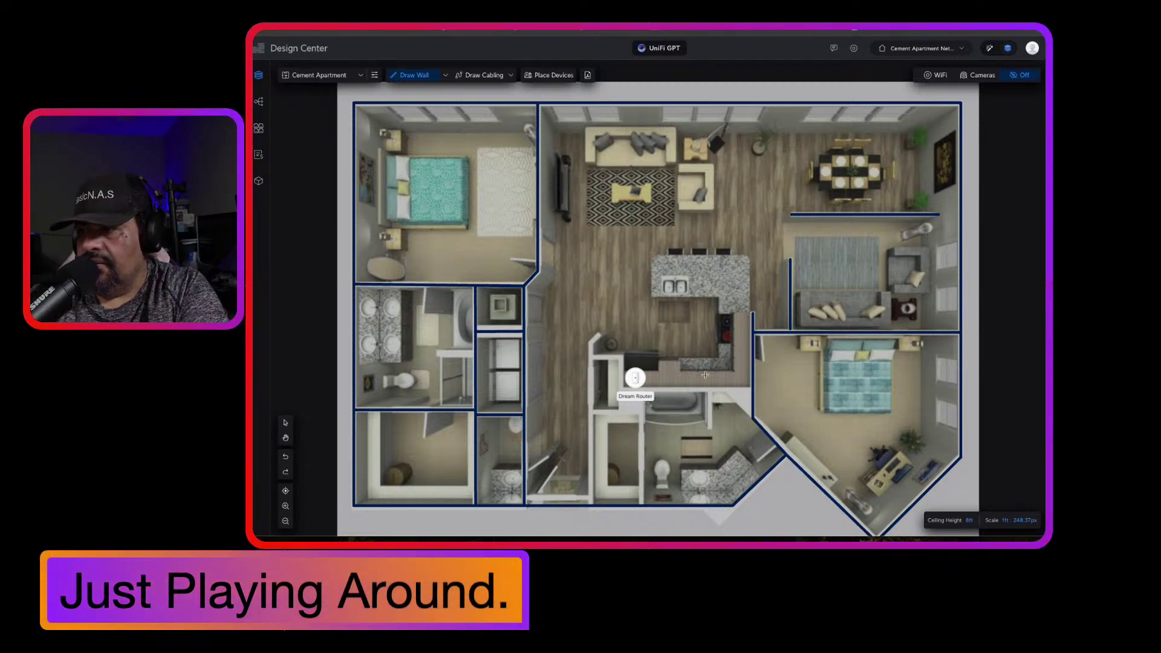
# Draw connected concrete walls from the lower-right bedroom's angled corner behind the kitchen, around the pantry, and down the hallway to the outer wall.
pyautogui.click(752, 417)
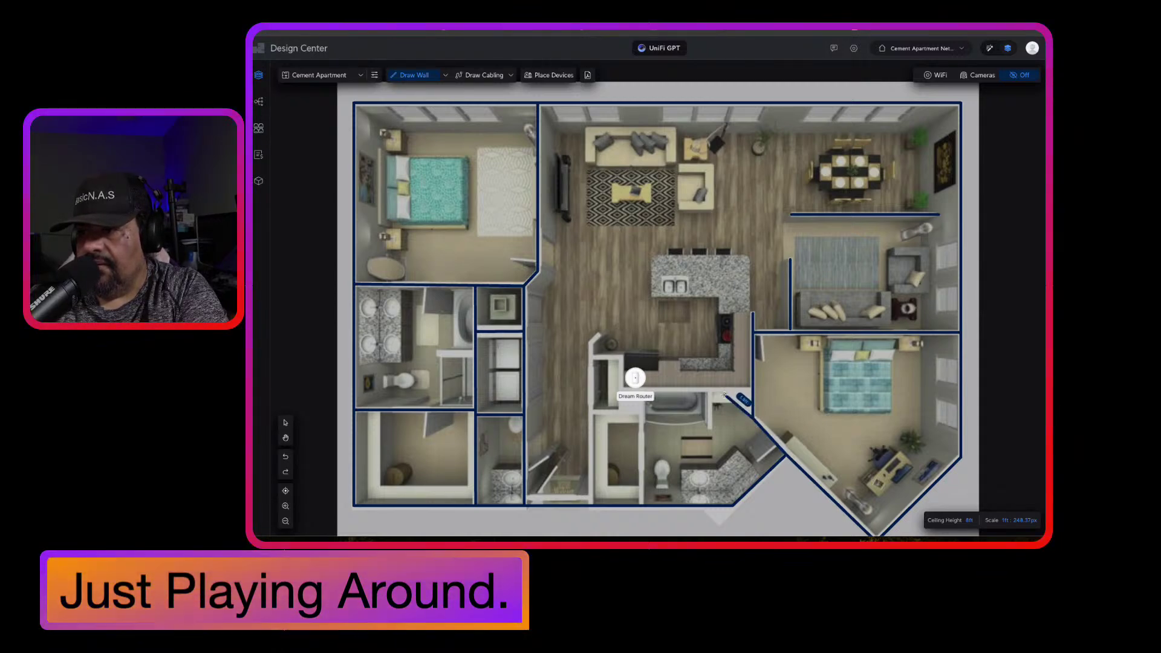
pyautogui.click(724, 391)
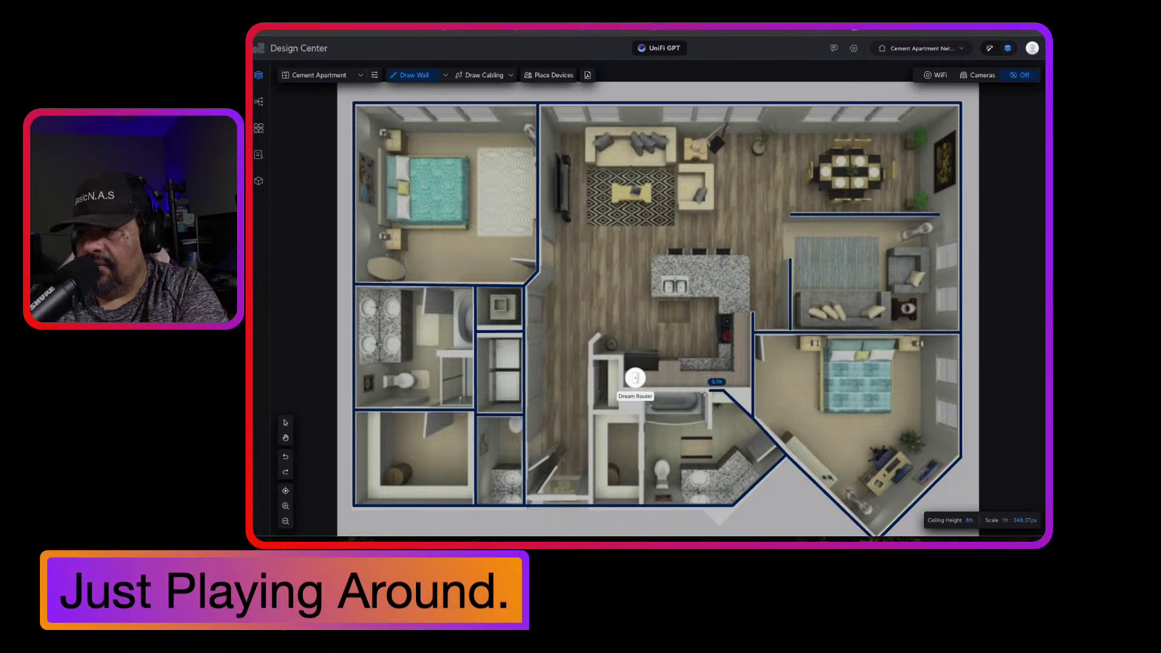
pyautogui.click(620, 390)
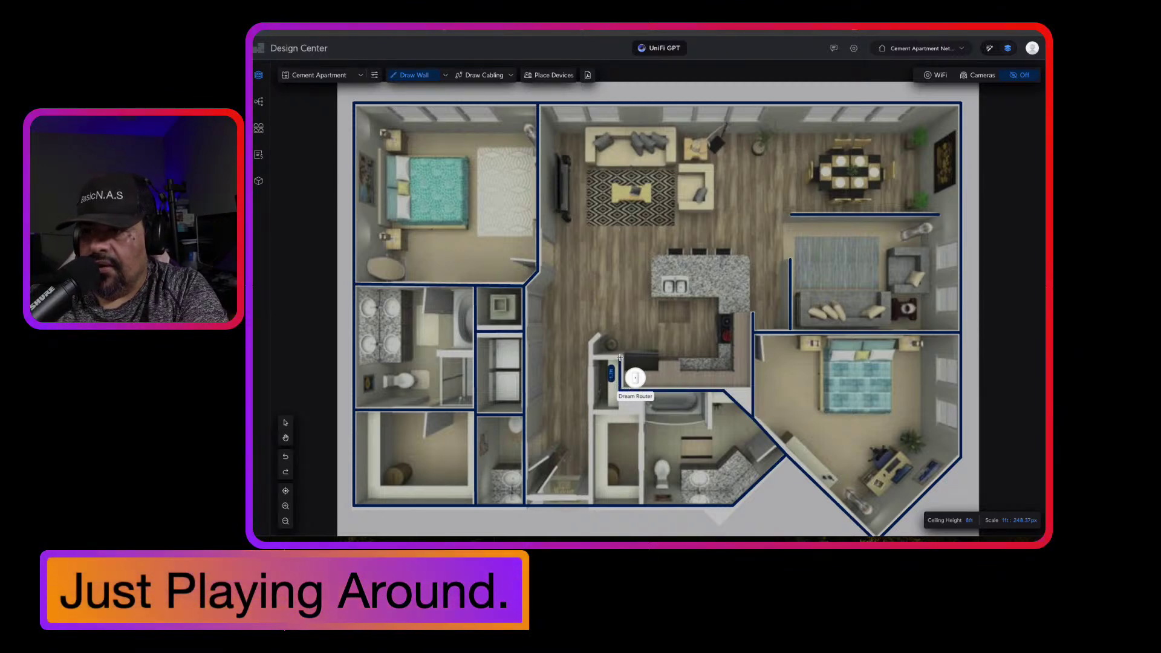
pyautogui.click(619, 357)
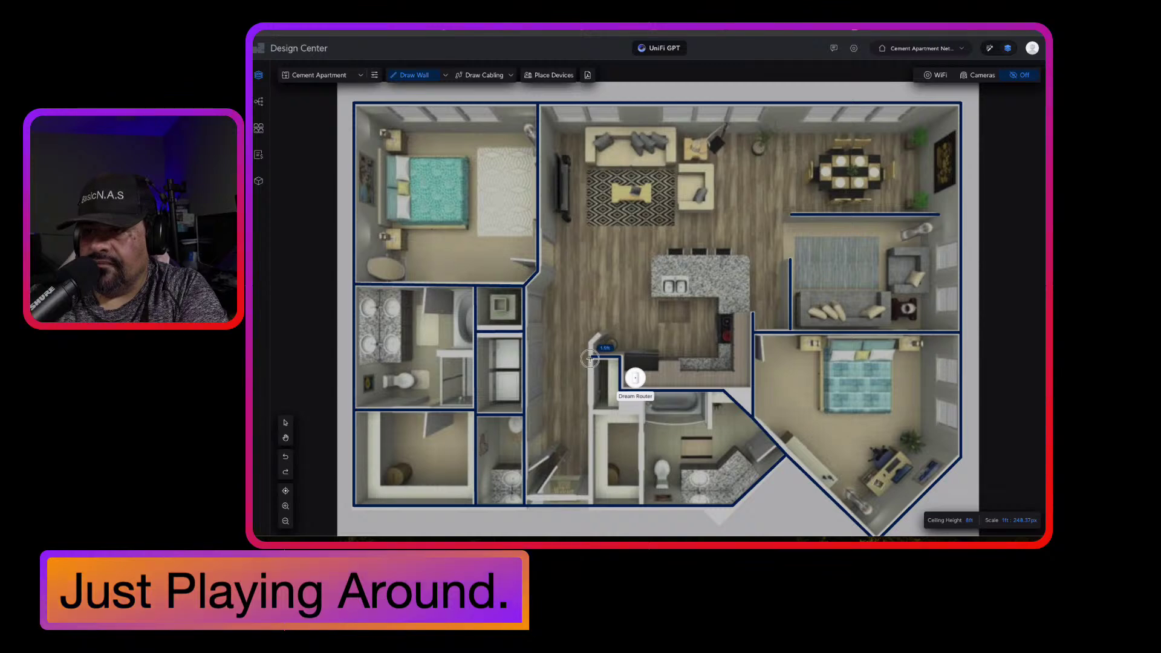
pyautogui.click(590, 359)
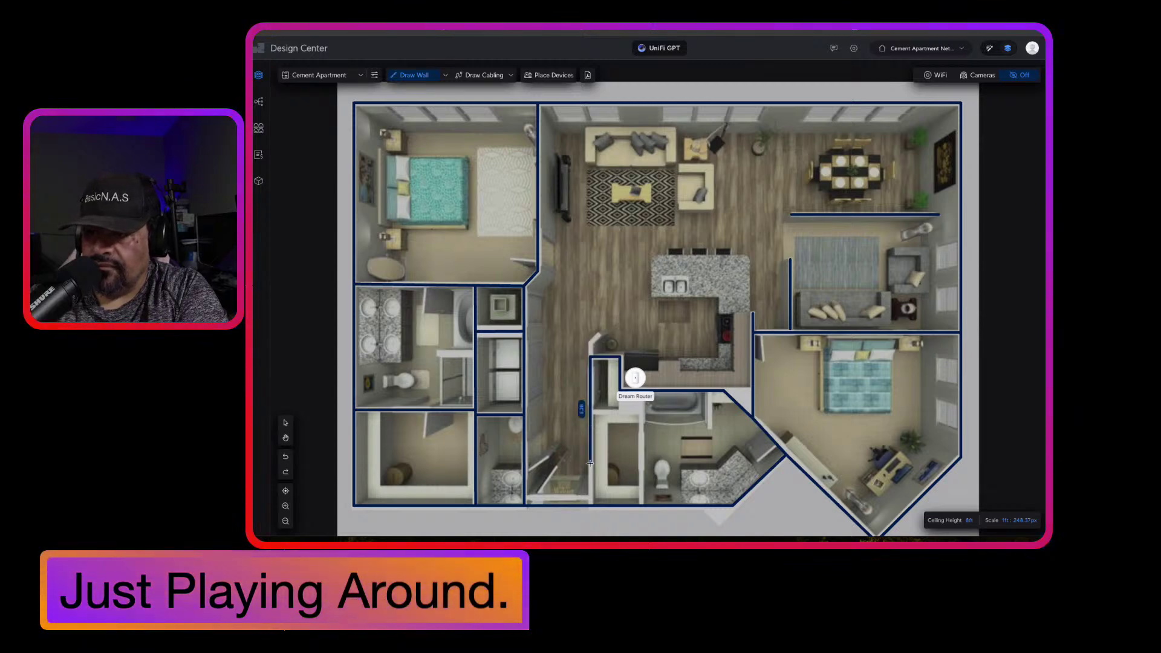
pyautogui.click(590, 505)
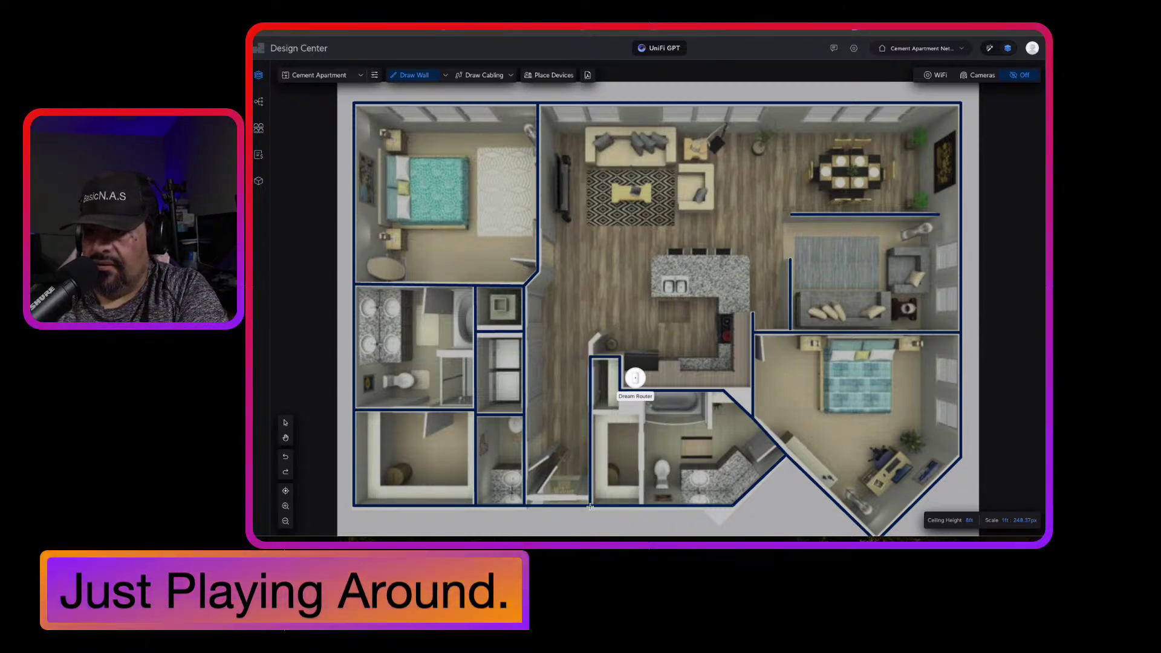
# Enclose the closet beside the right bathroom with concrete walls, extending its bathroom-side wall up to the kitchen wall.
pyautogui.click(634, 506)
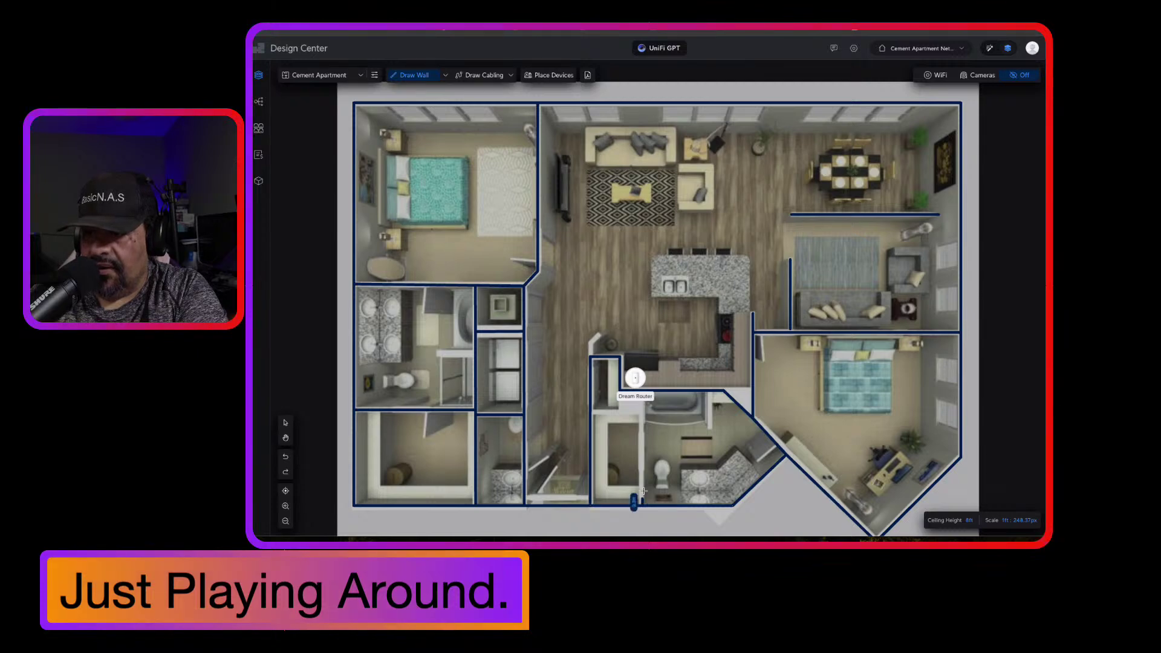
pyautogui.click(639, 413)
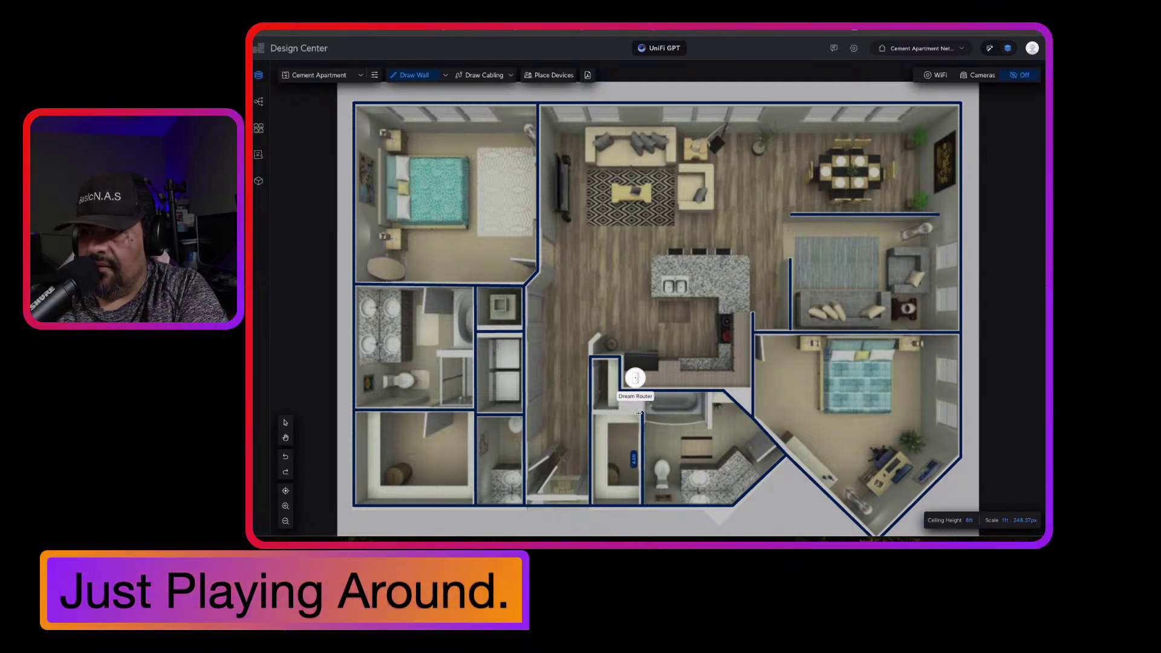
pyautogui.click(592, 415)
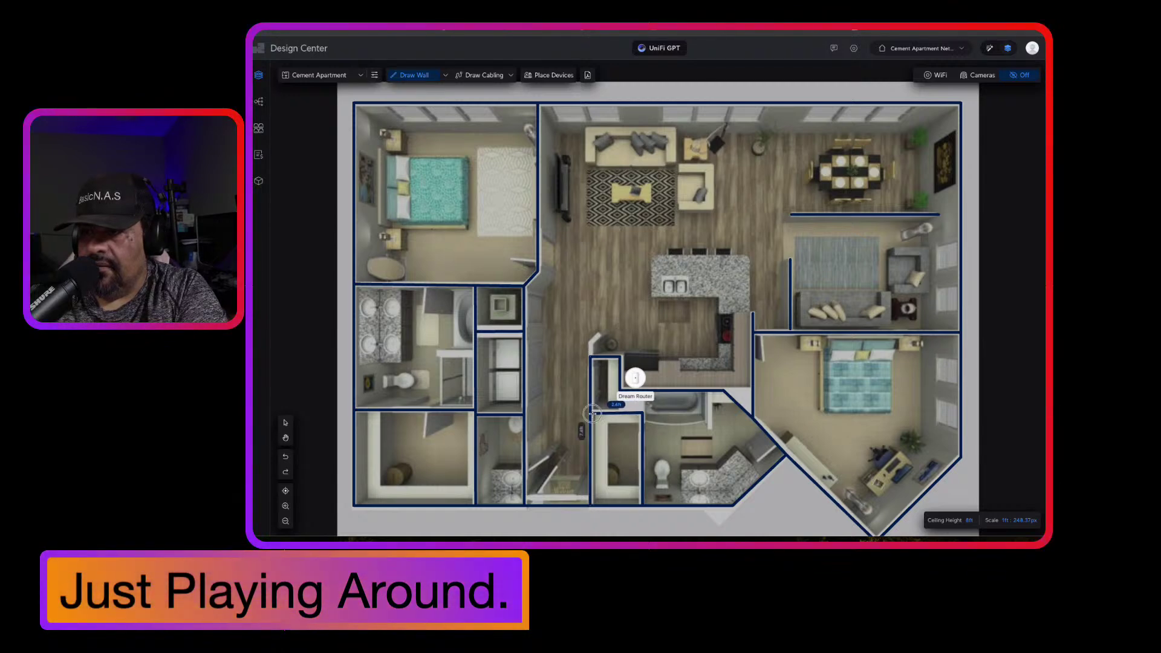
pyautogui.click(642, 413)
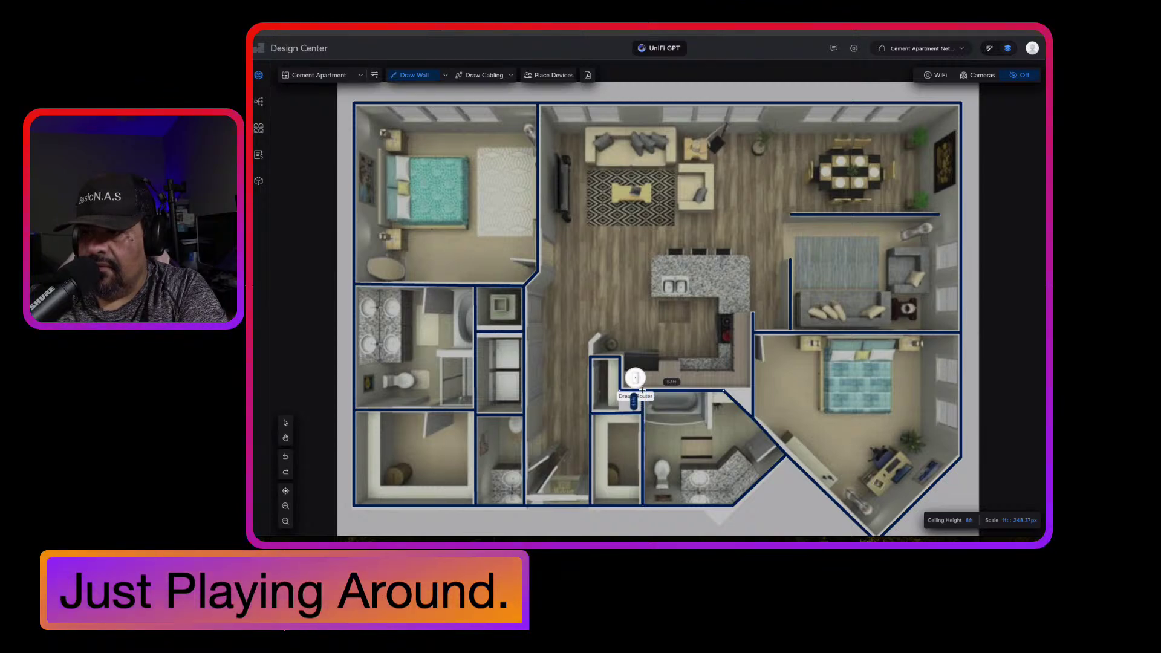
pyautogui.click(642, 390)
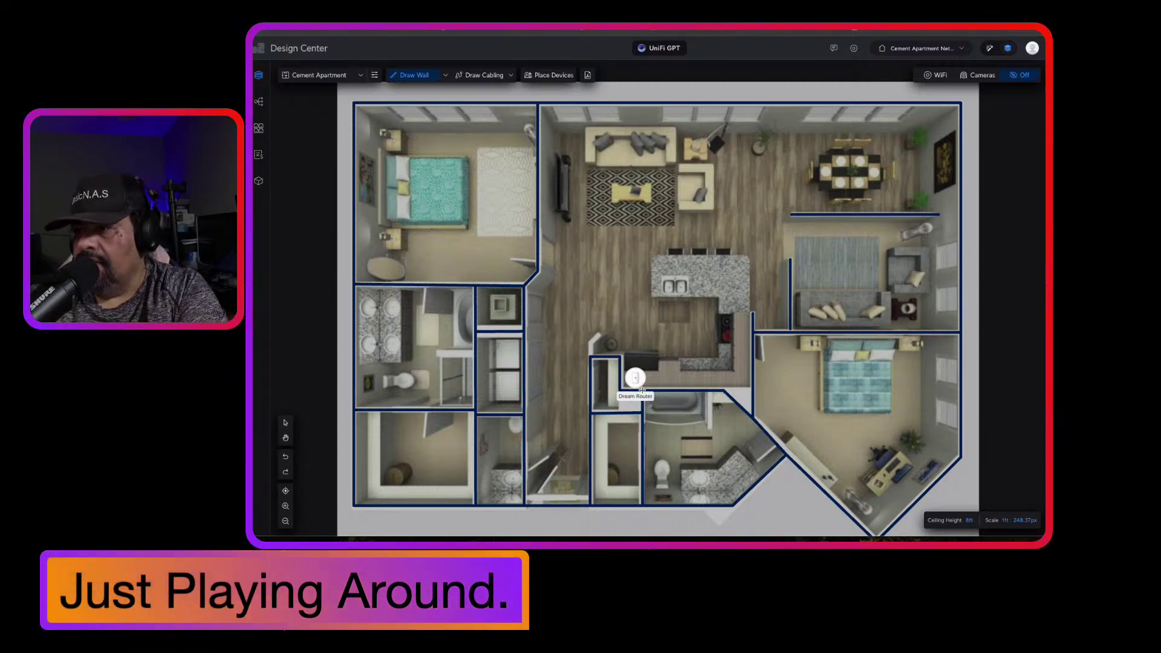
# Draw a short concrete wall at the end of the right bathroom's tub, starting from the kitchen wall, and finish wall drawing.
pyautogui.click(709, 393)
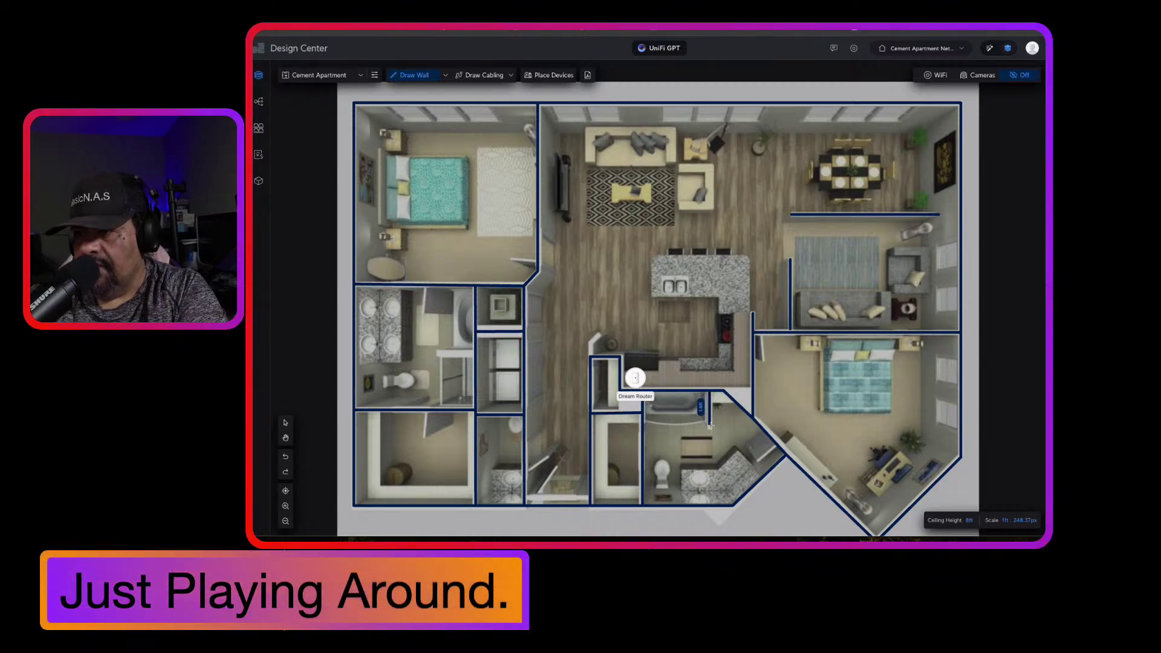
pyautogui.click(709, 428)
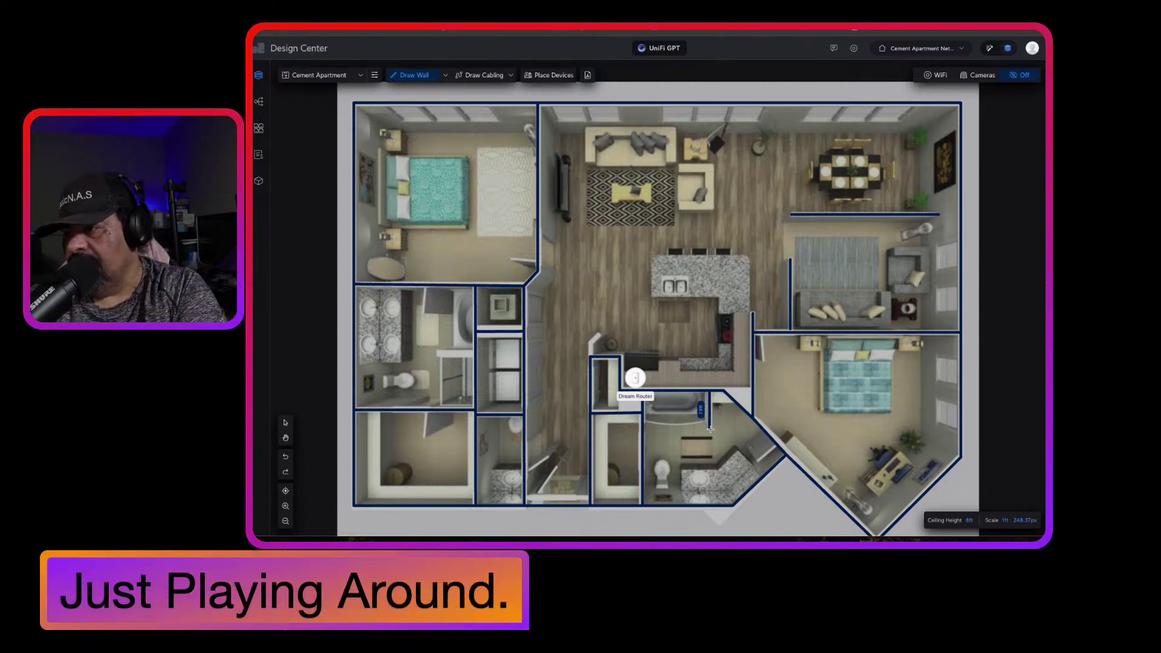
pyautogui.press('Escape')
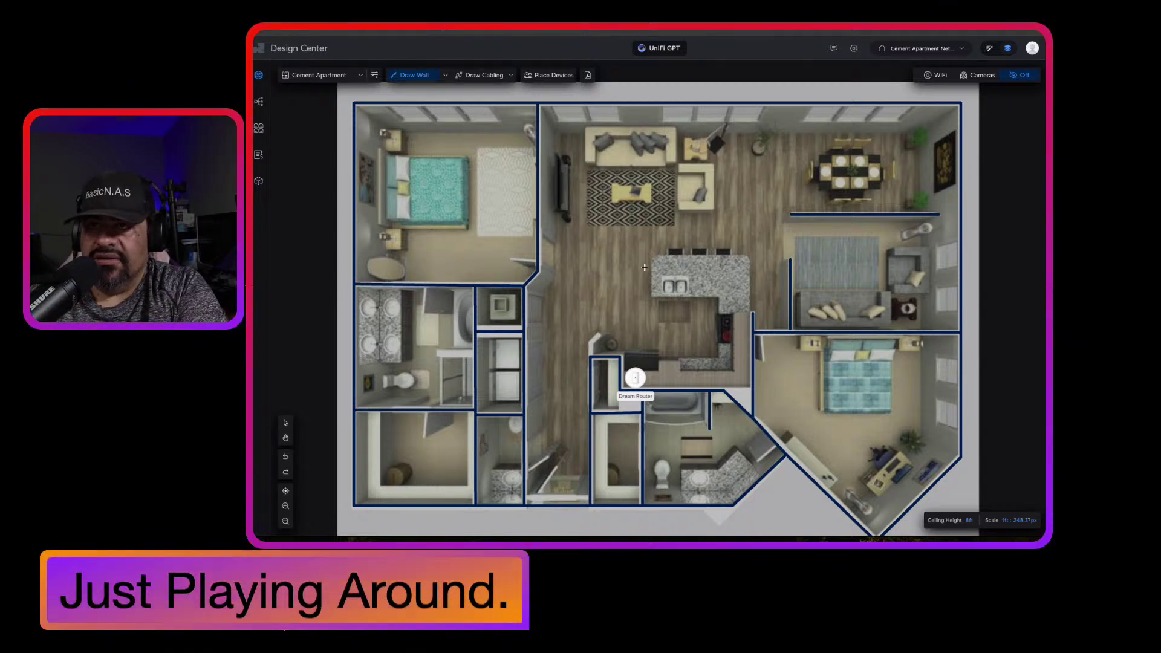
pyautogui.click(285, 521)
pyautogui.click(285, 521)
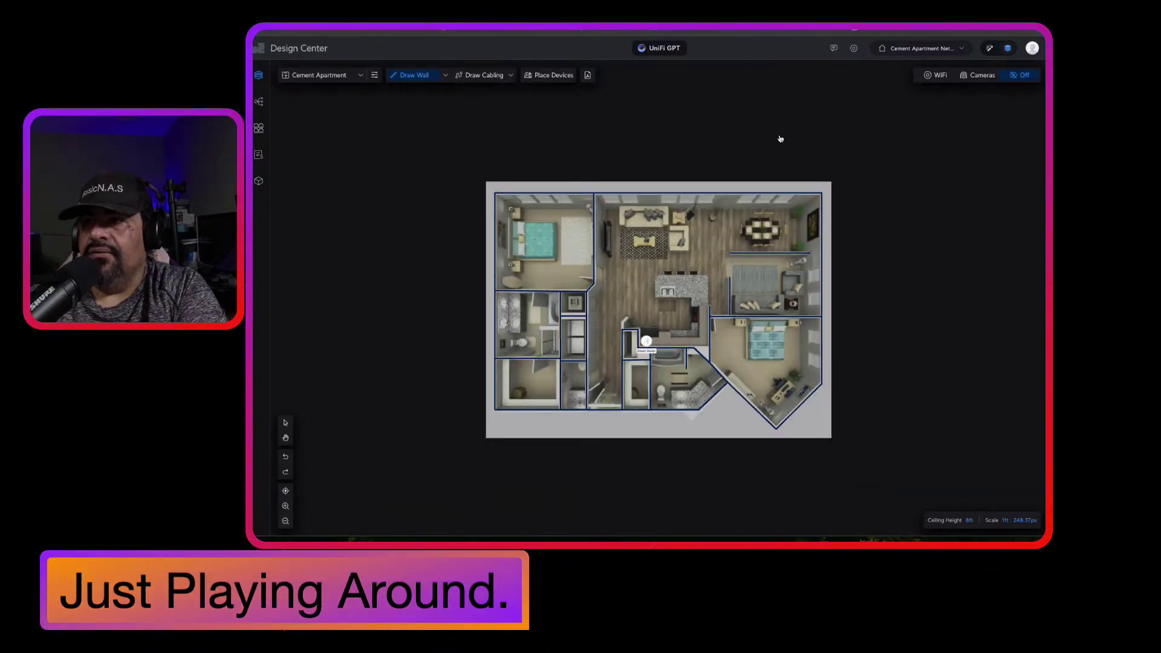
pyautogui.click(552, 76)
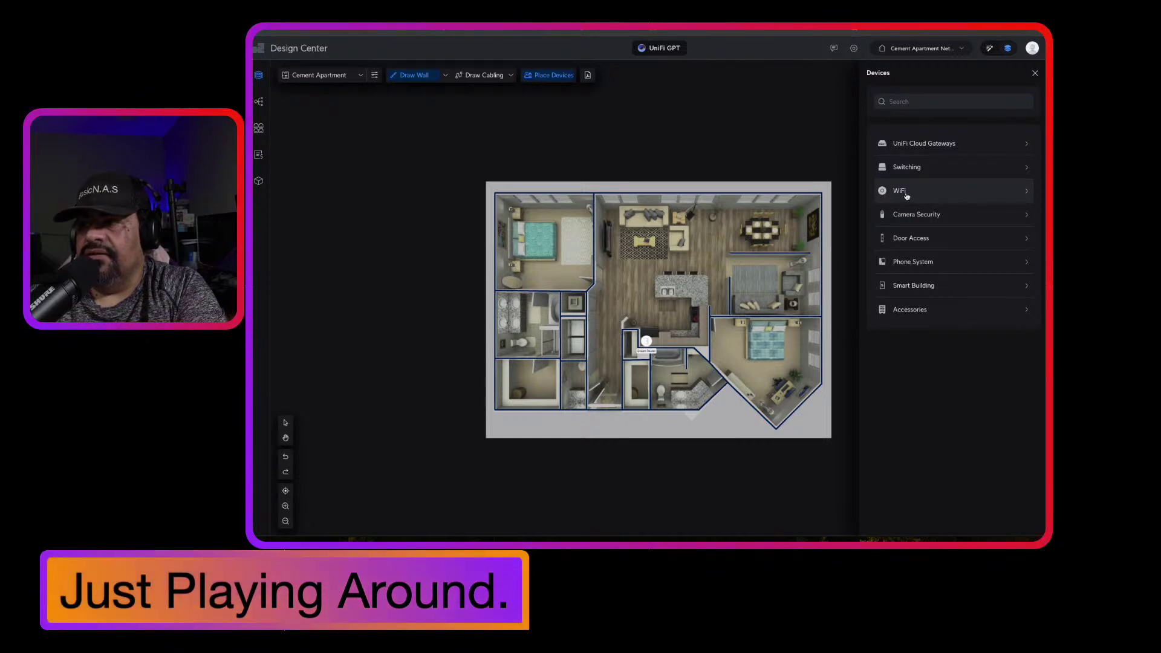
pyautogui.click(915, 147)
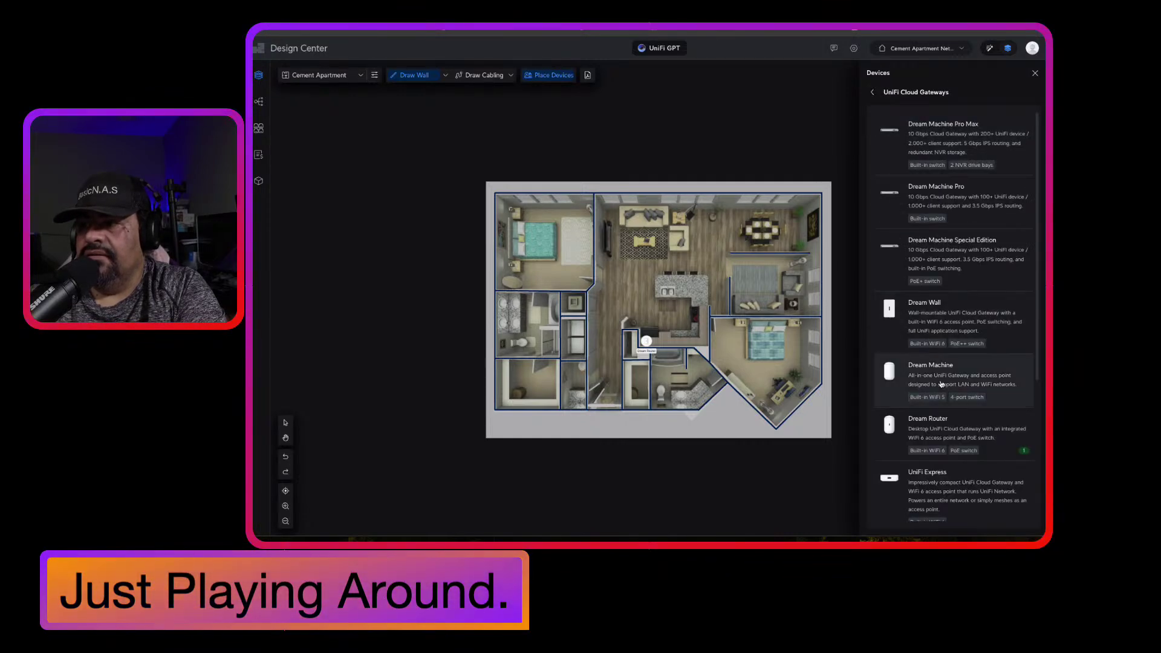
pyautogui.click(935, 435)
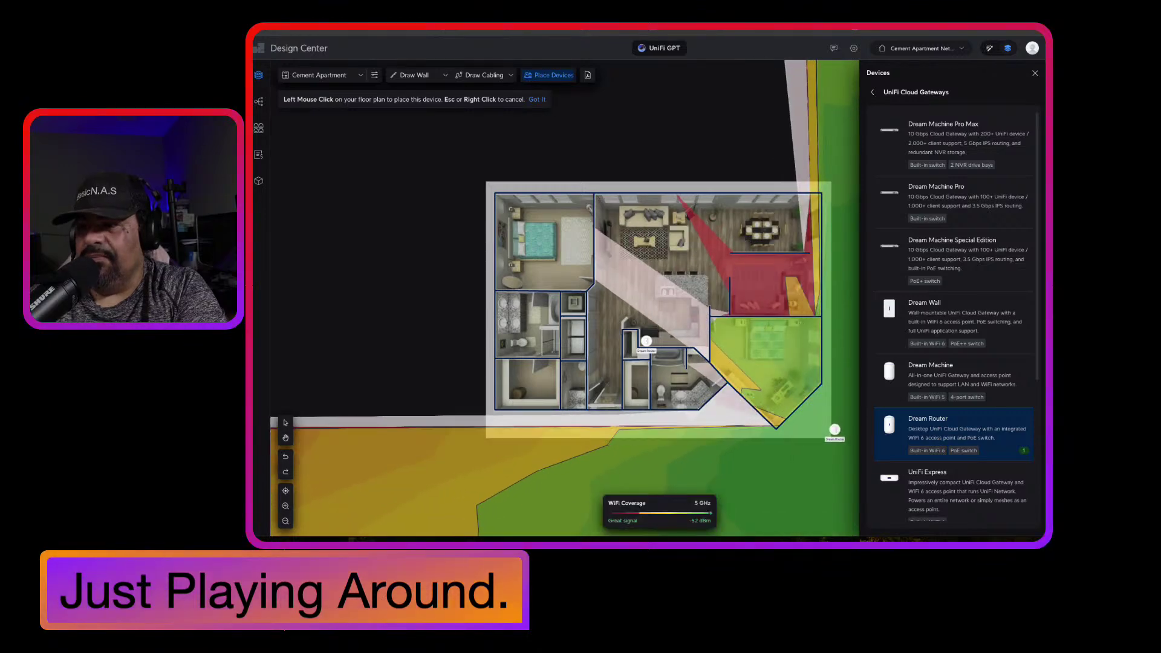
pyautogui.press('Escape')
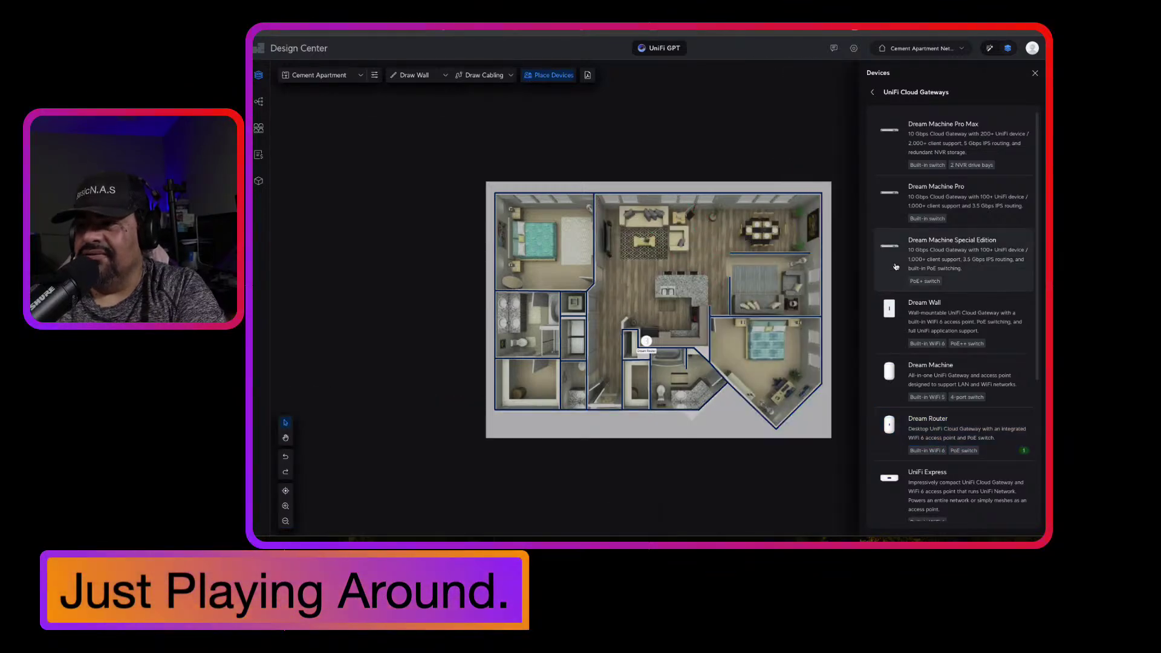
pyautogui.click(1034, 73)
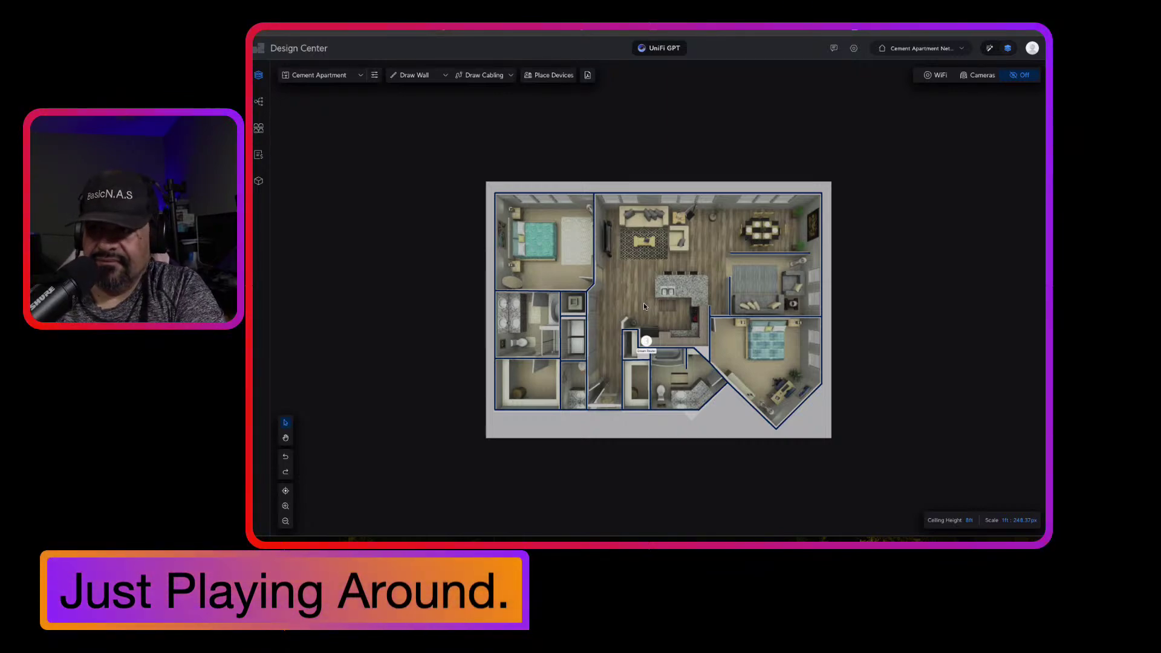
# Inspect the placed Dream Router's WiFi coverage through the concrete walls and review the available wall materials.
pyautogui.moveTo(647, 343)
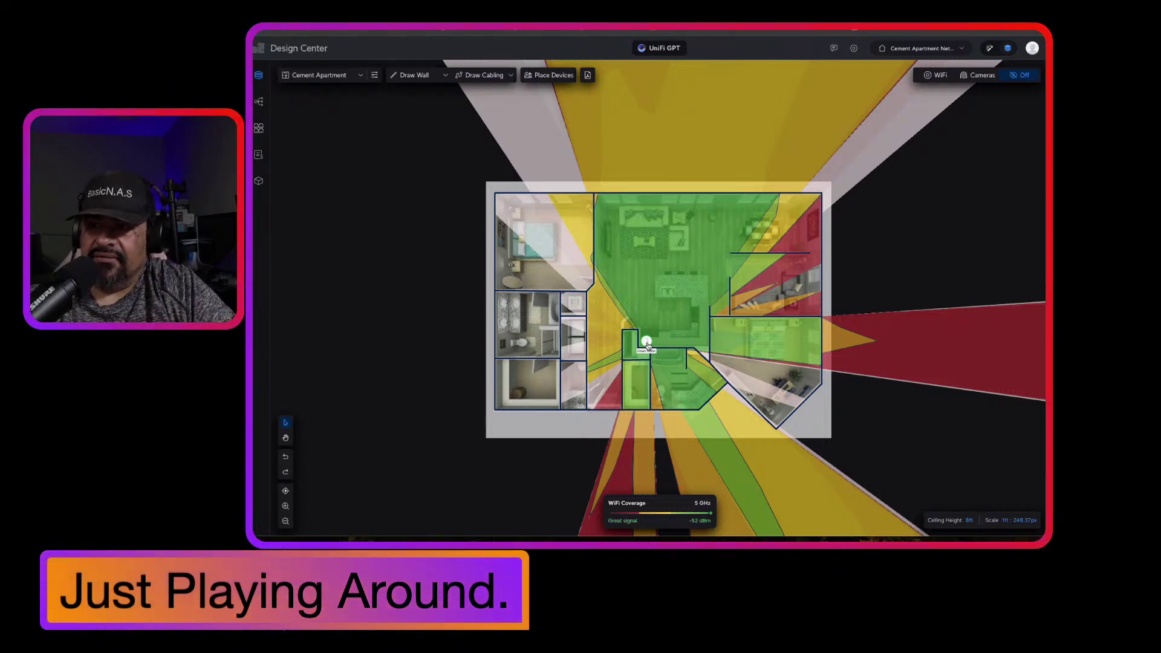
pyautogui.click(426, 228)
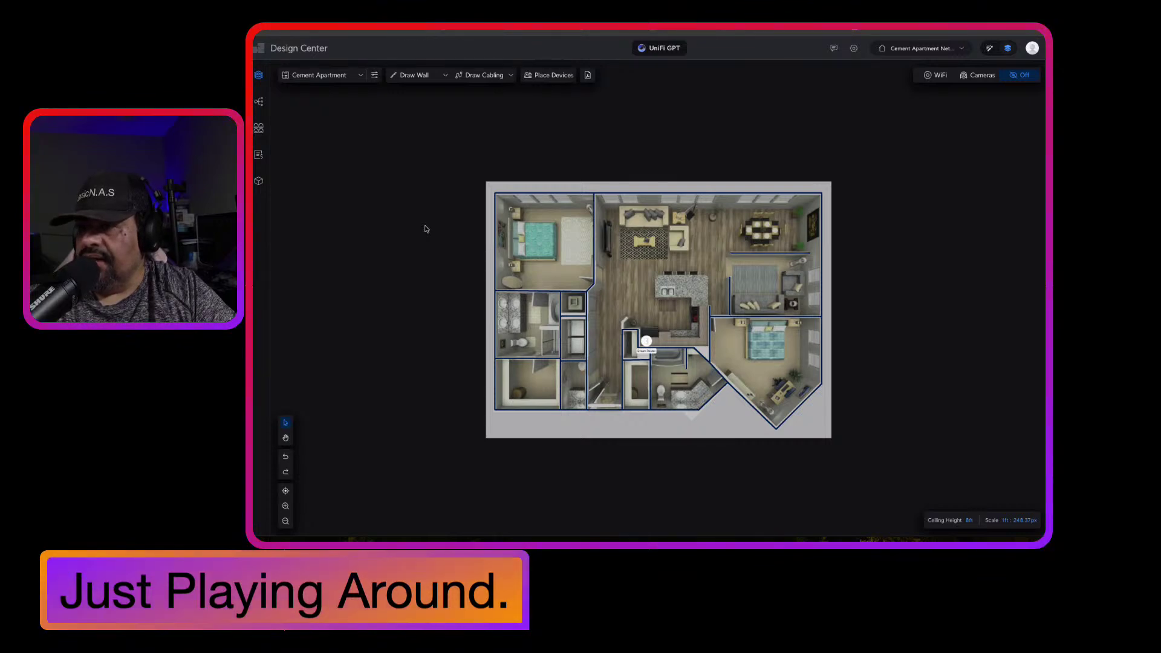
pyautogui.click(446, 77)
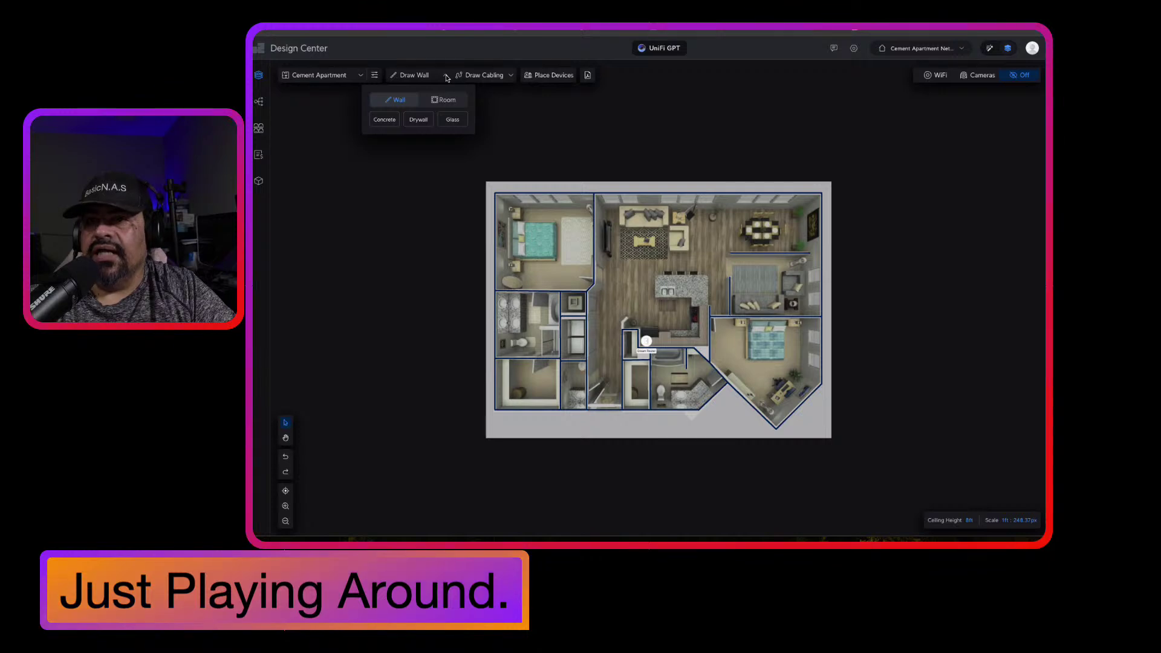
pyautogui.click(447, 76)
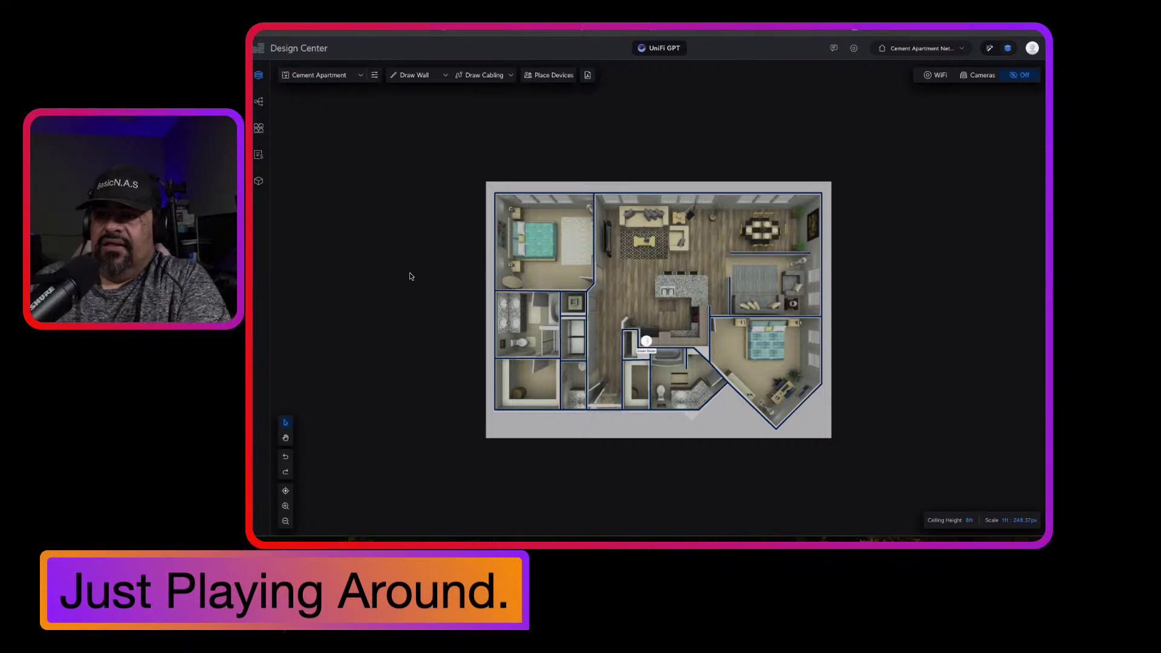
pyautogui.moveTo(646, 343)
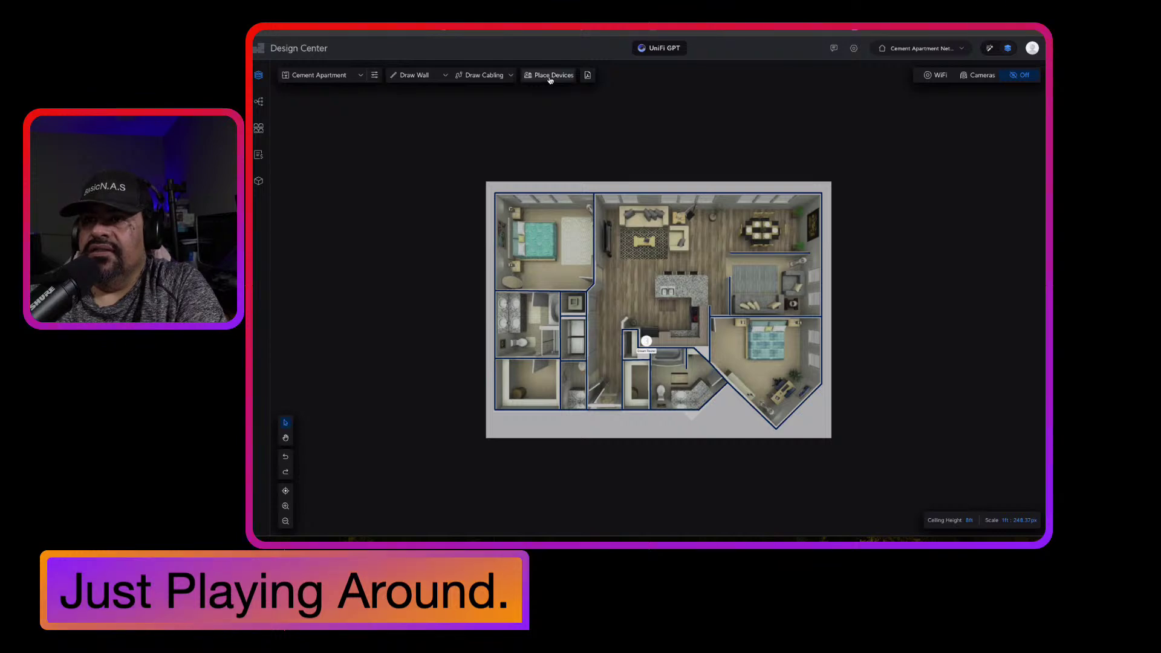
# Place a U6 Mesh access point in the upper-left bedroom, near the outer wall below the bed.
pyautogui.click(550, 78)
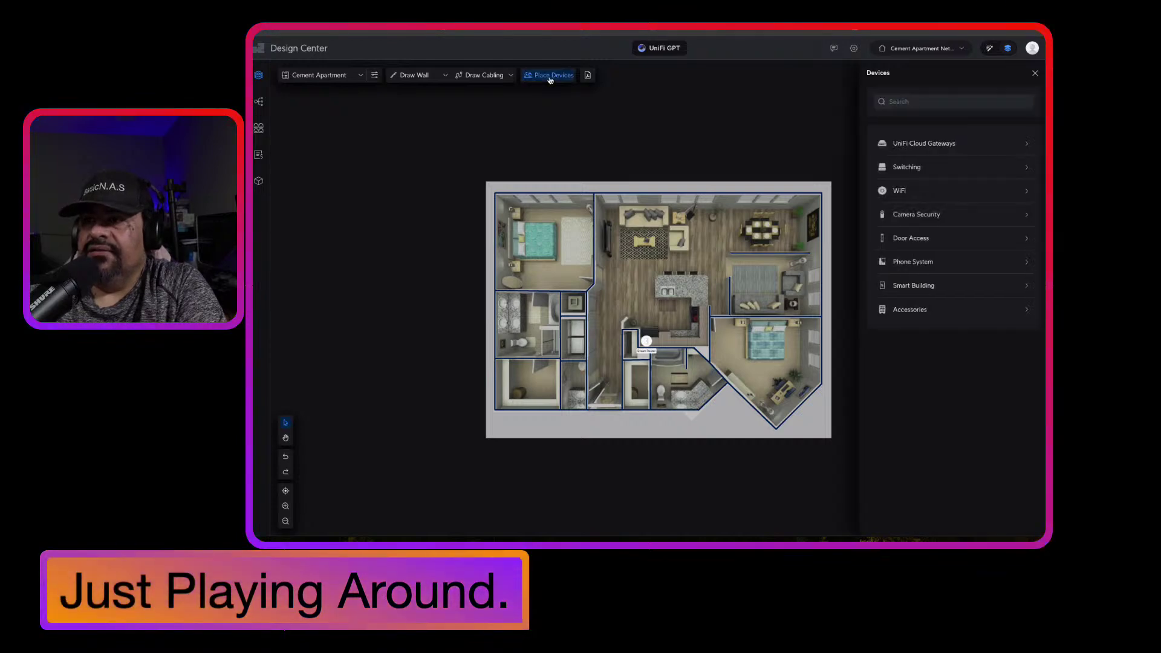
pyautogui.click(905, 193)
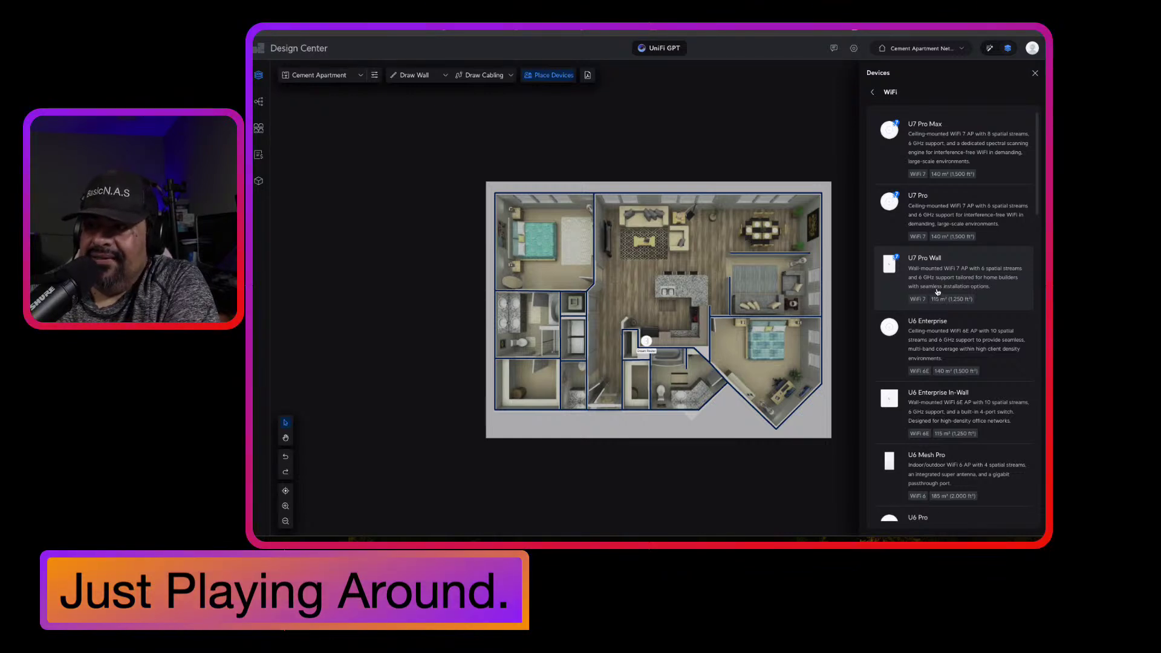
pyautogui.scroll(-3, 937, 290)
pyautogui.scroll(-5, 932, 297)
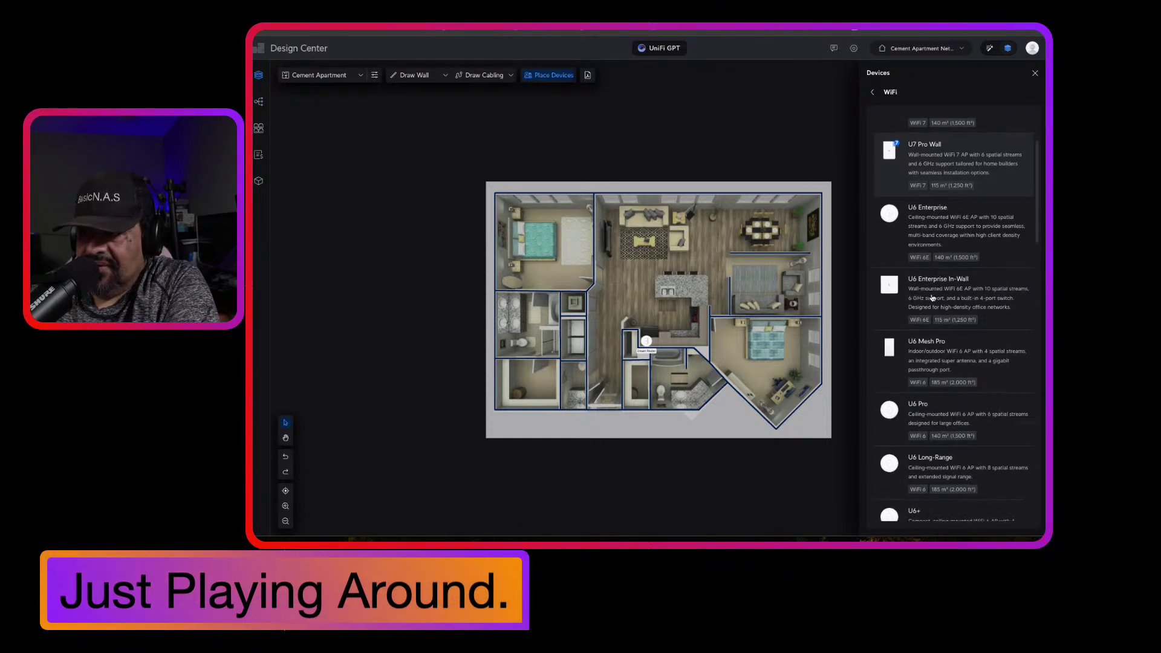
pyautogui.scroll(-3, 932, 298)
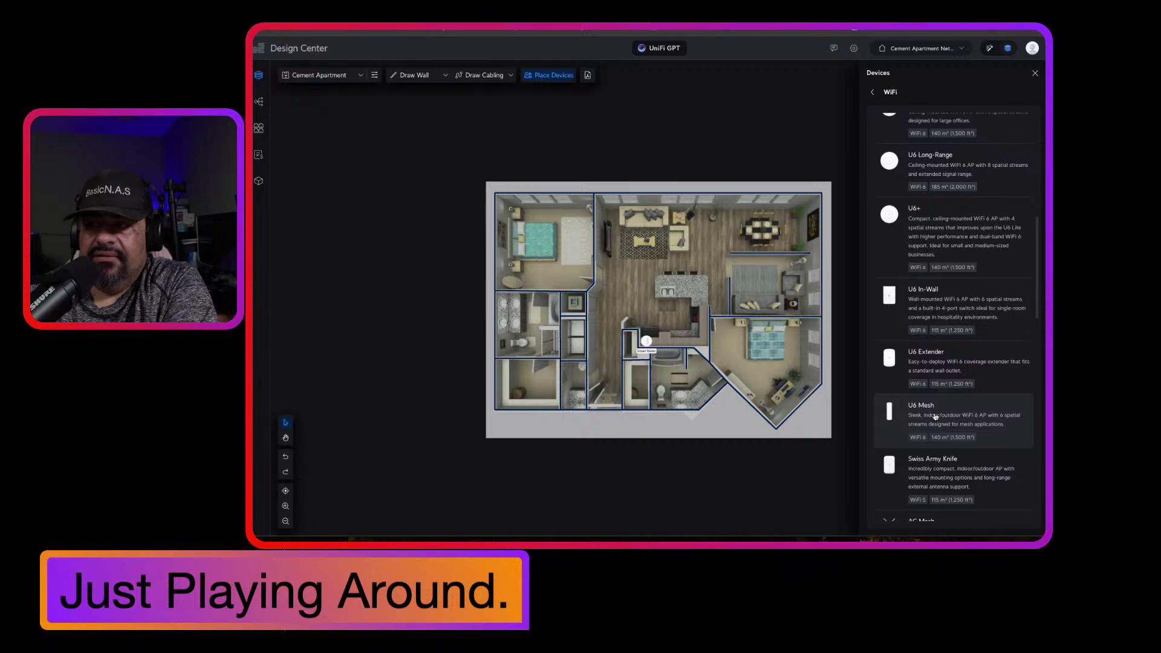
pyautogui.click(934, 416)
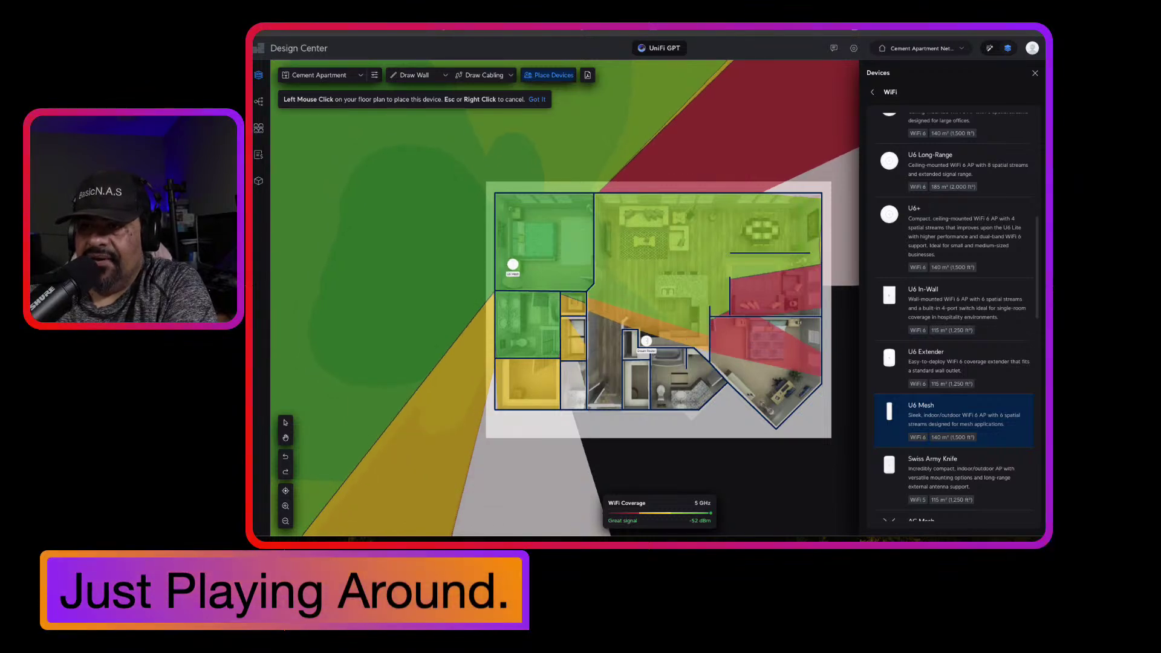
pyautogui.click(513, 264)
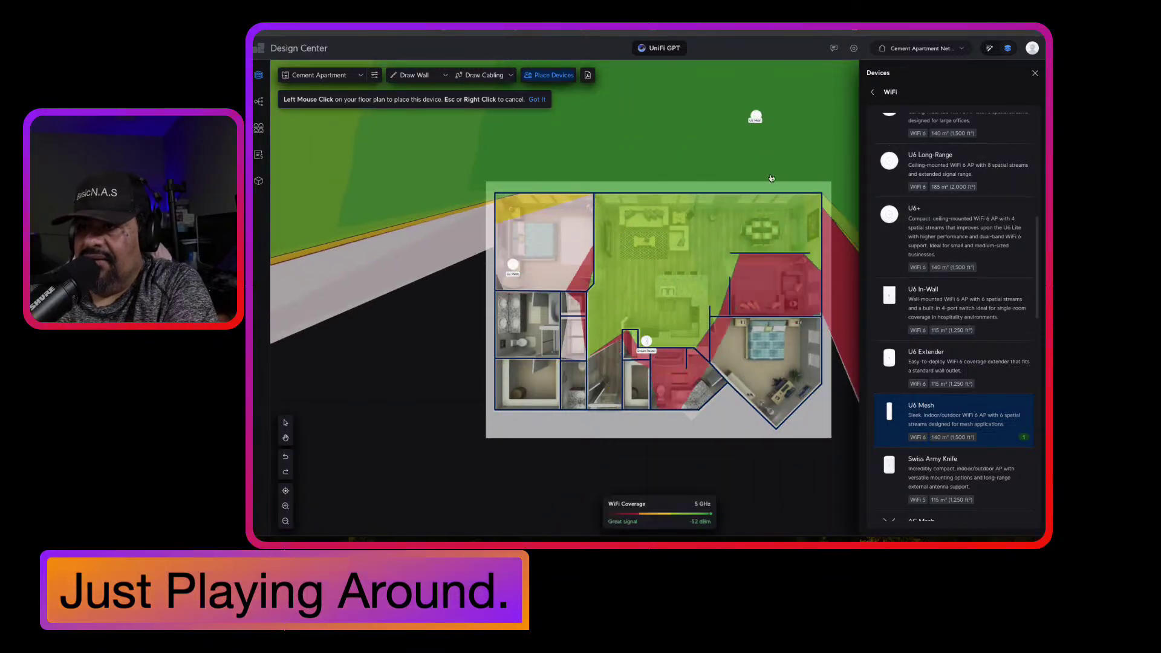
pyautogui.press('Escape')
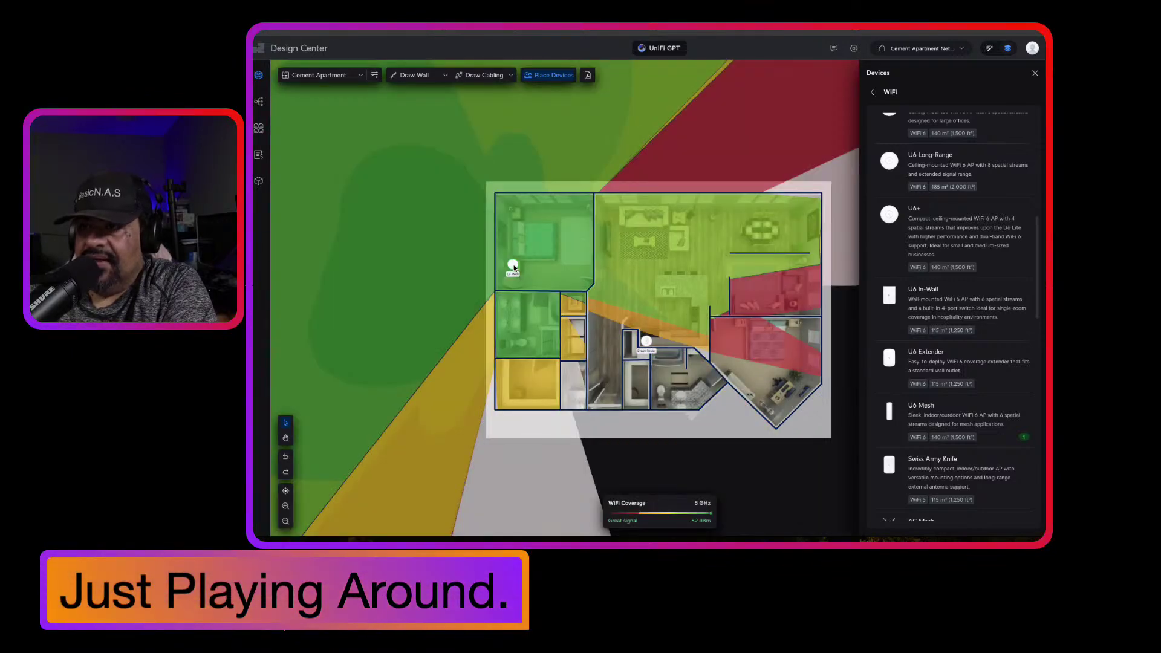
pyautogui.click(1034, 73)
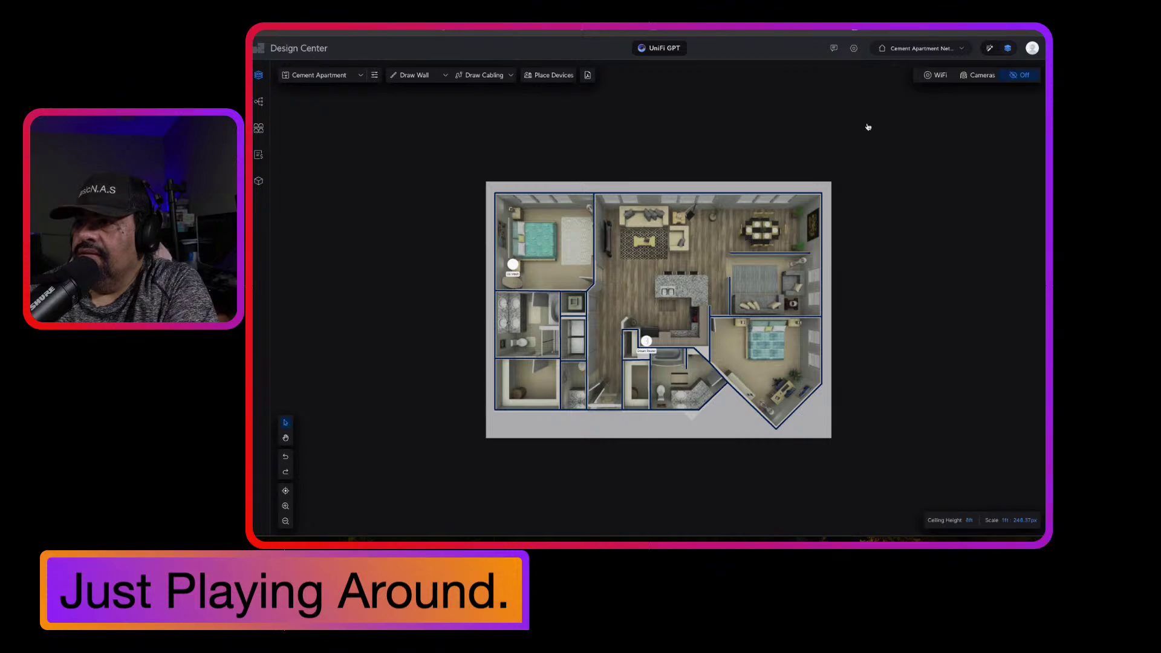
# Compare the 5 GHz and 2.4 GHz WiFi coverage, and nudge the bedroom's U6 Mesh slightly toward the bathroom wall.
pyautogui.click(937, 75)
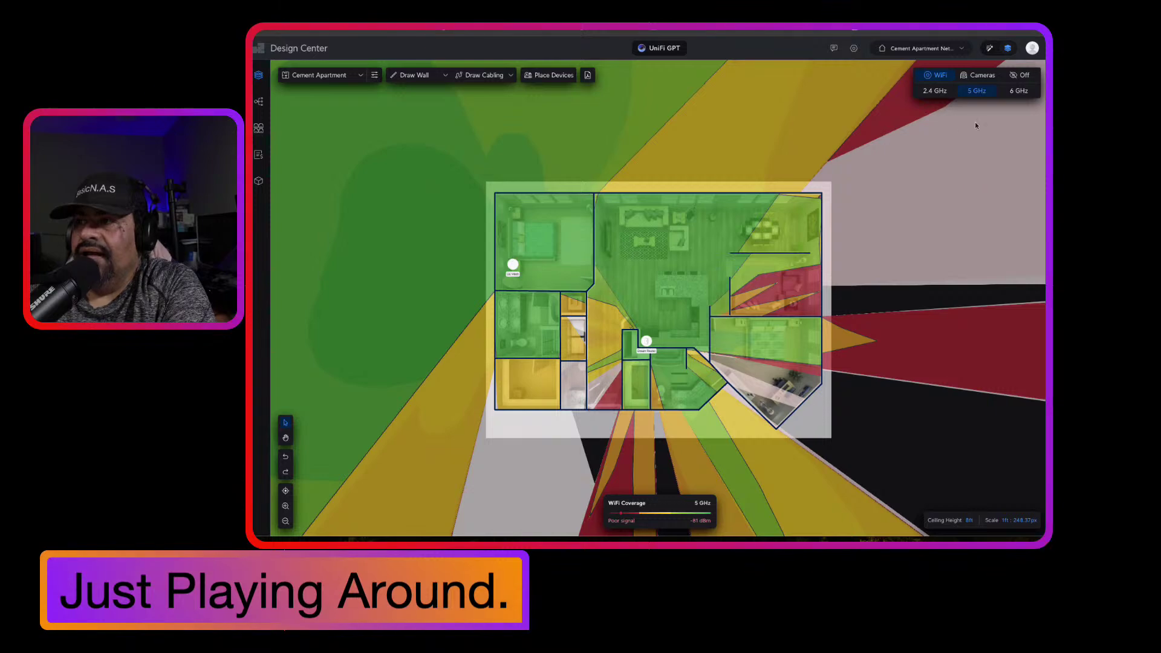
pyautogui.click(934, 94)
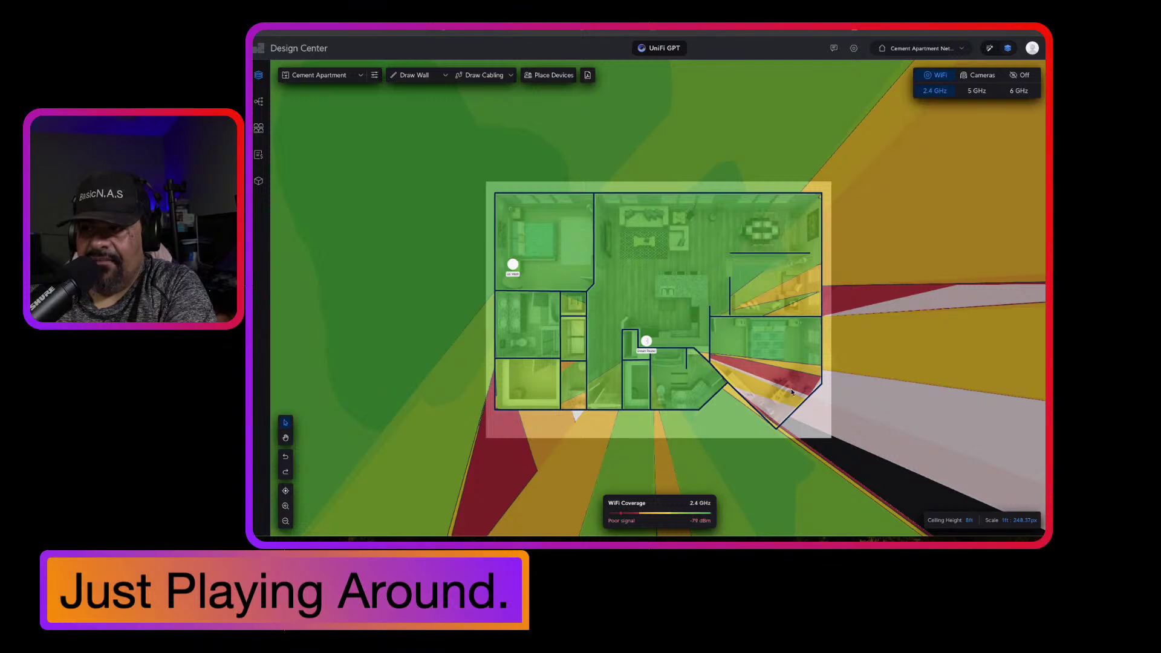
pyautogui.click(976, 91)
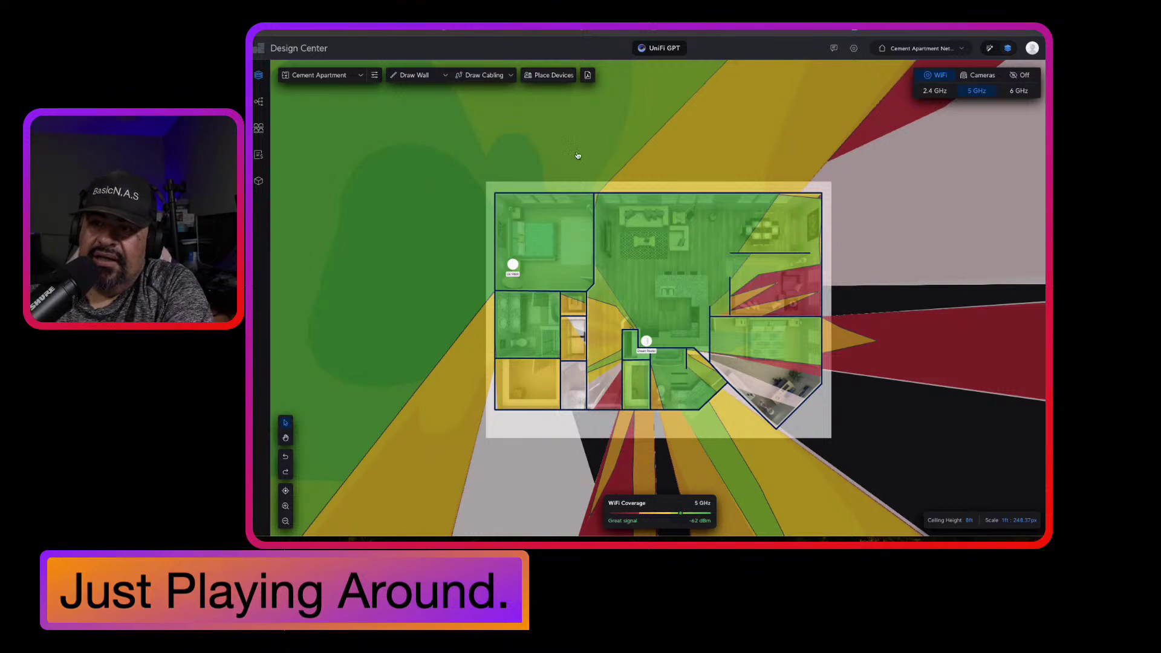
pyautogui.moveTo(513, 267)
pyautogui.mouseDown()
pyautogui.moveTo(583, 288)
pyautogui.moveTo(511, 270)
pyautogui.moveTo(499, 288)
pyautogui.moveTo(512, 268)
pyautogui.mouseUp()
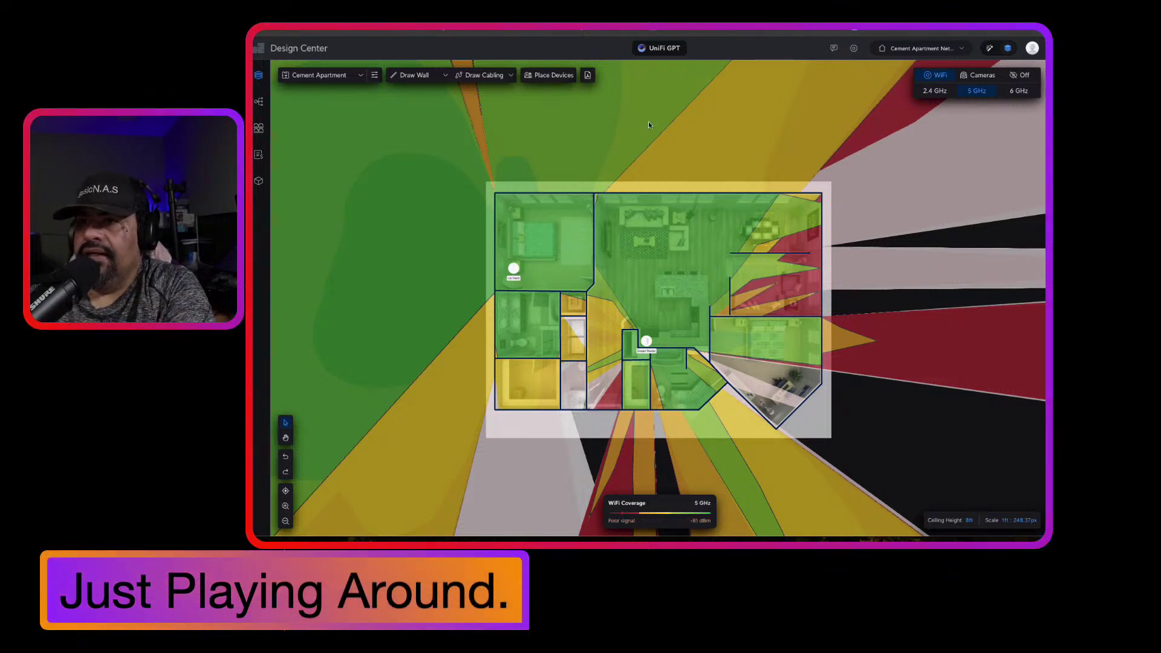
# Place one U6+ access point in the middle of the right-hand den, between the dining area and the lower-right bedroom.
pyautogui.click(548, 77)
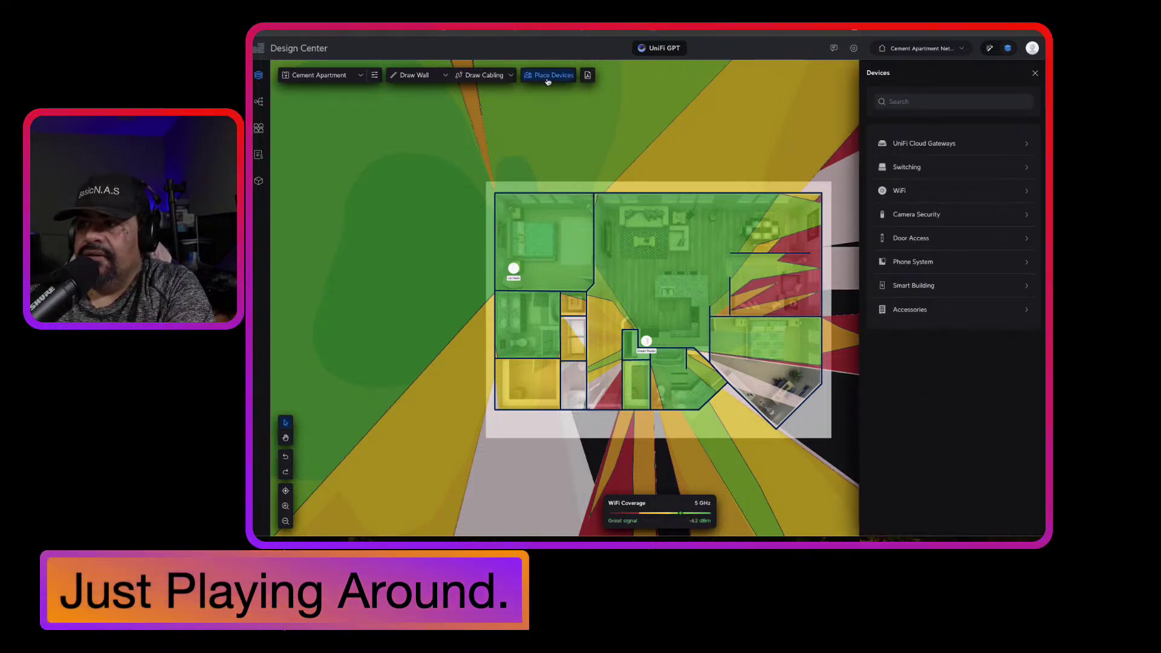
pyautogui.click(903, 193)
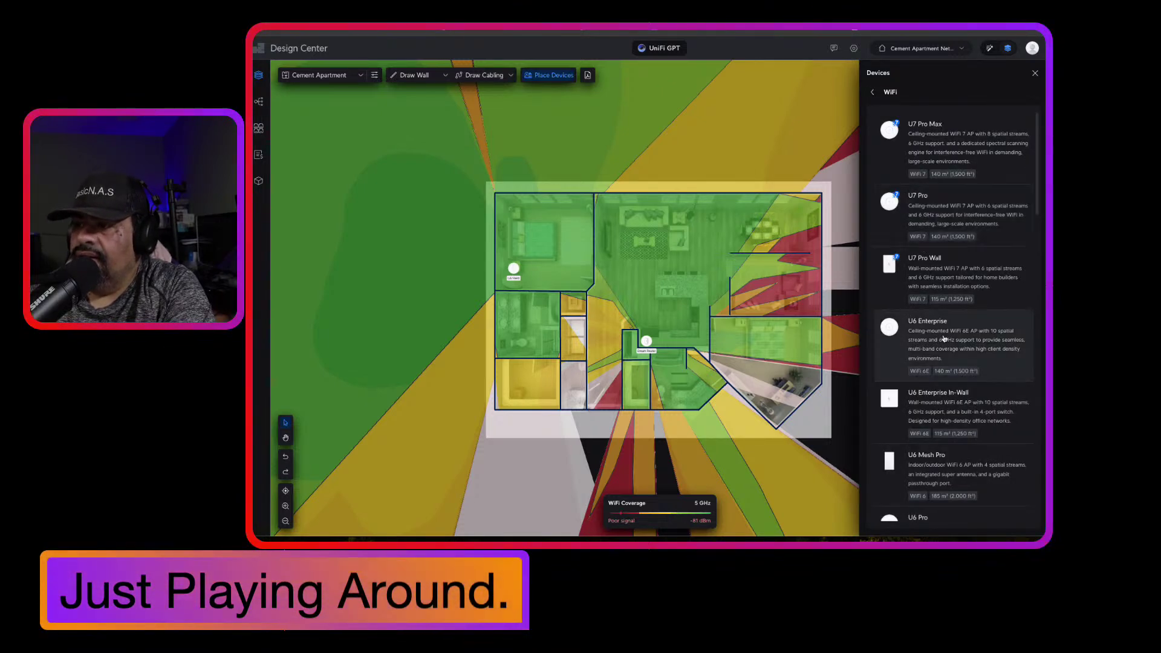
pyautogui.scroll(-1, 938, 310)
pyautogui.scroll(-2, 939, 310)
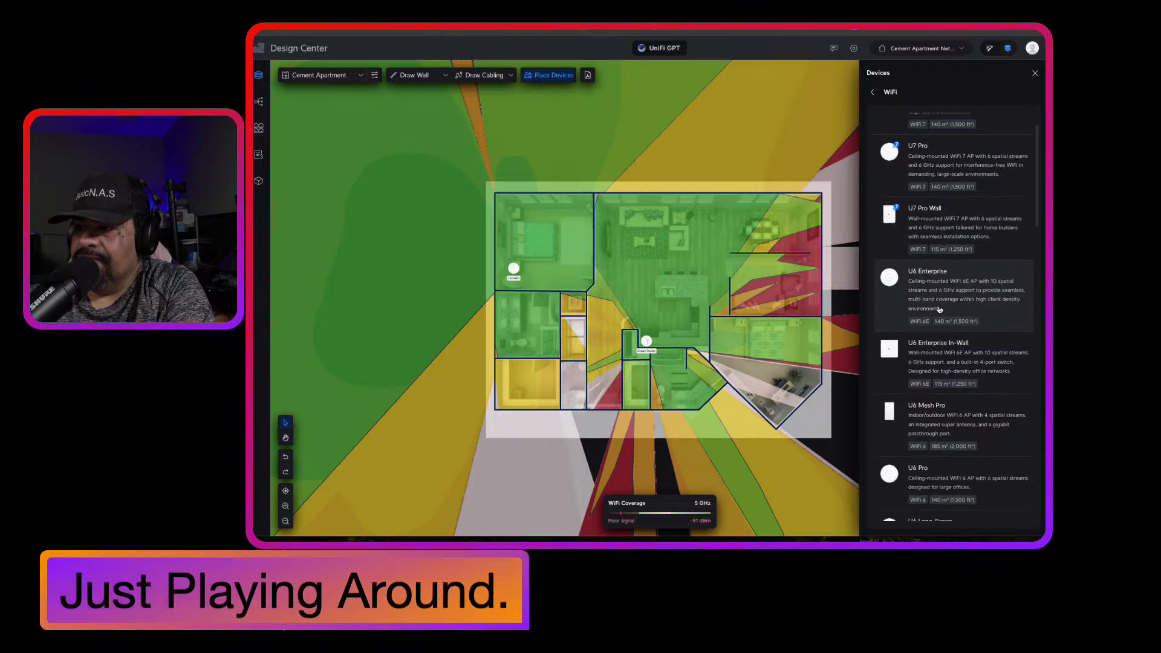
pyautogui.scroll(-6, 939, 309)
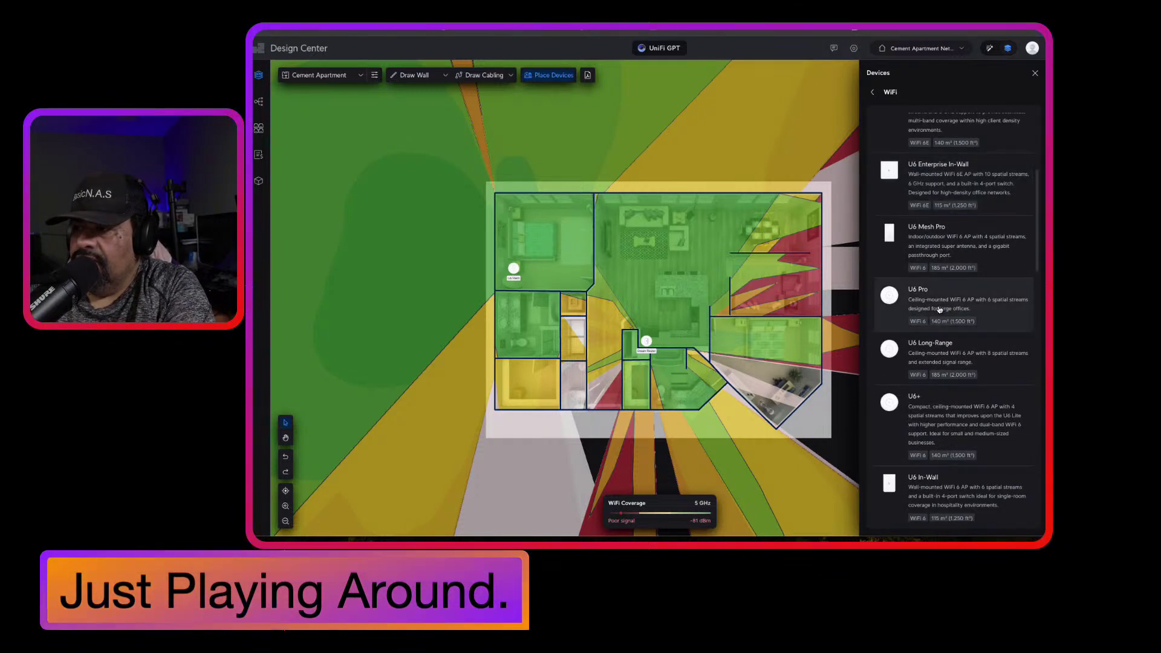
pyautogui.scroll(-3, 939, 302)
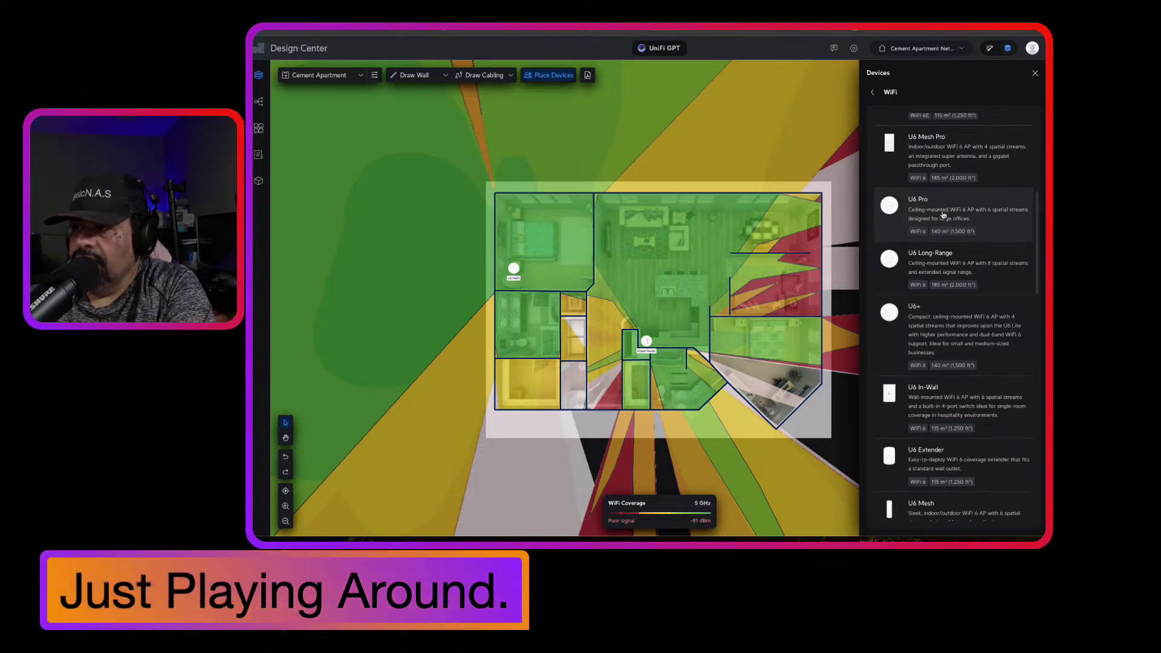
pyautogui.click(950, 330)
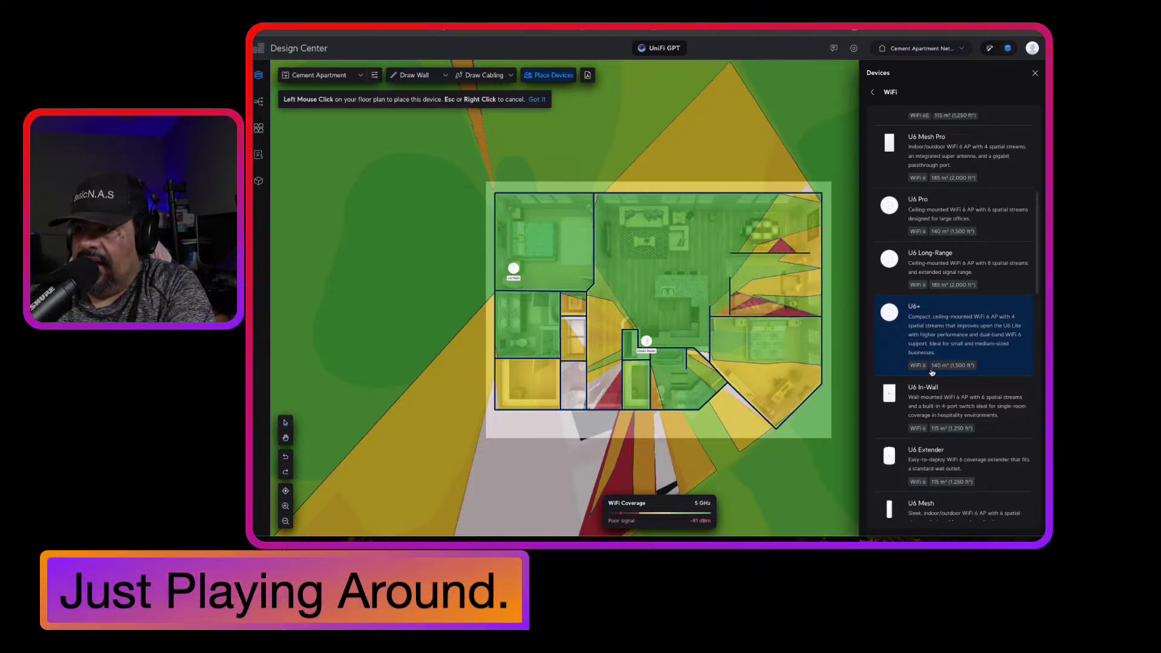
pyautogui.click(769, 387)
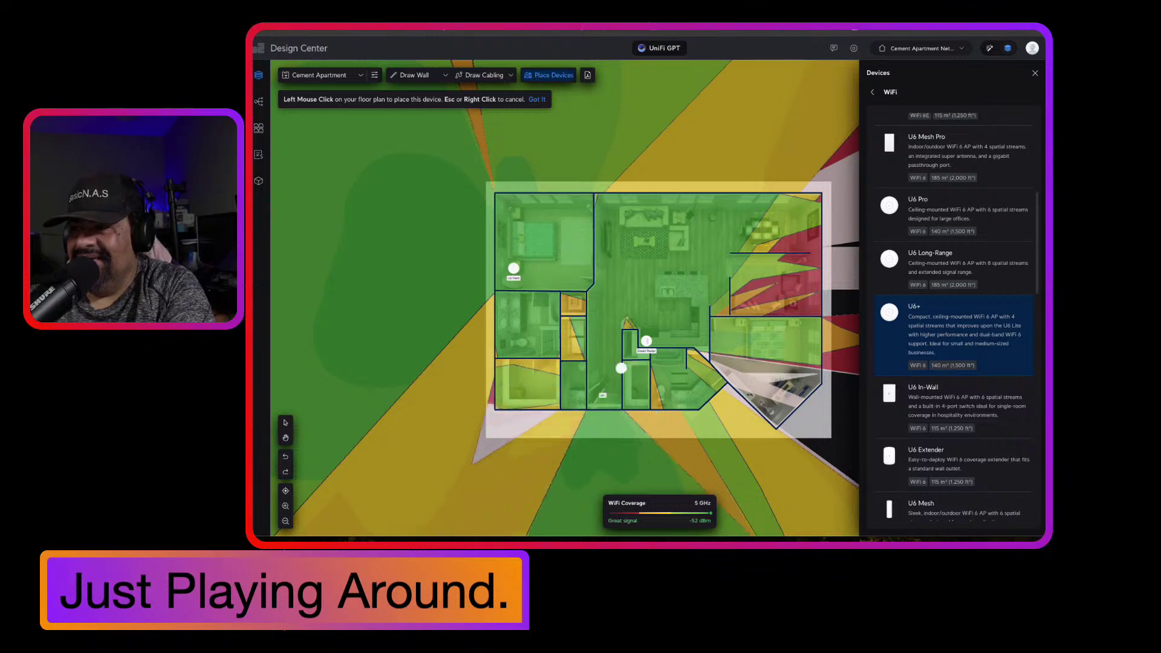
pyautogui.click(797, 290)
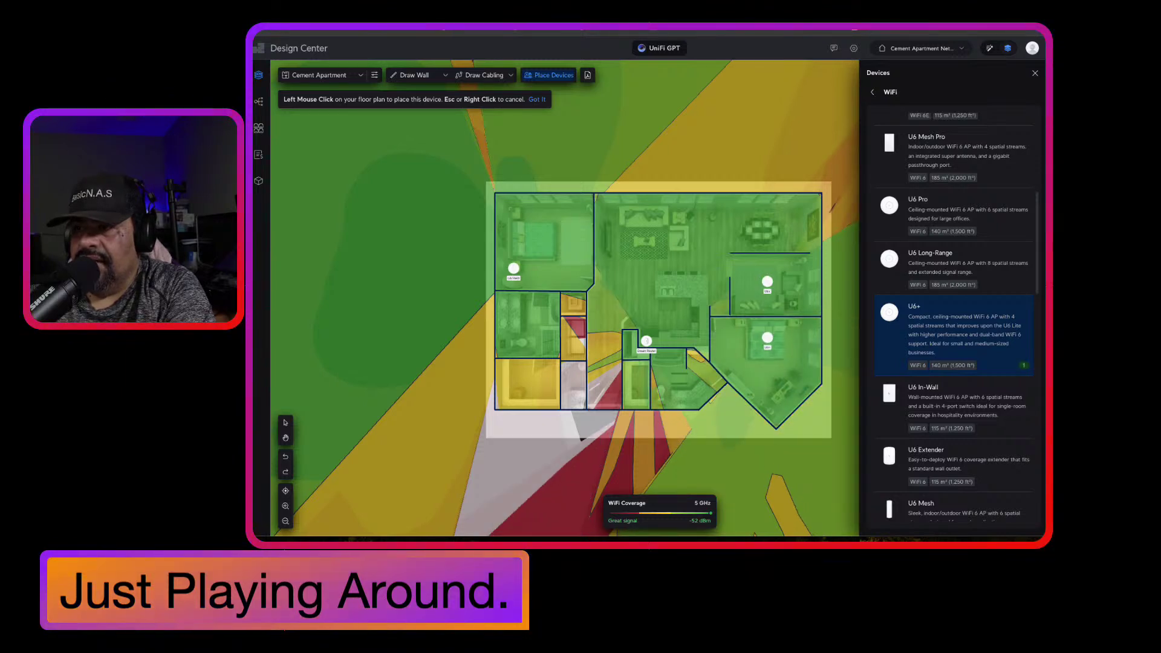
pyautogui.click(673, 357)
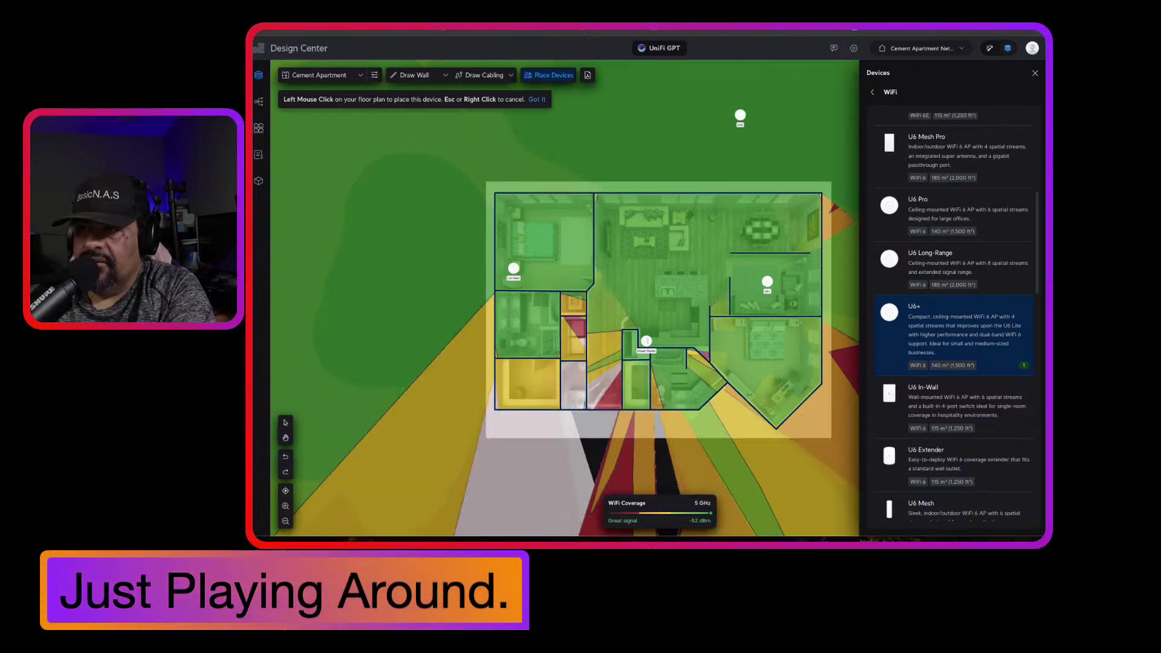
pyautogui.press('Escape')
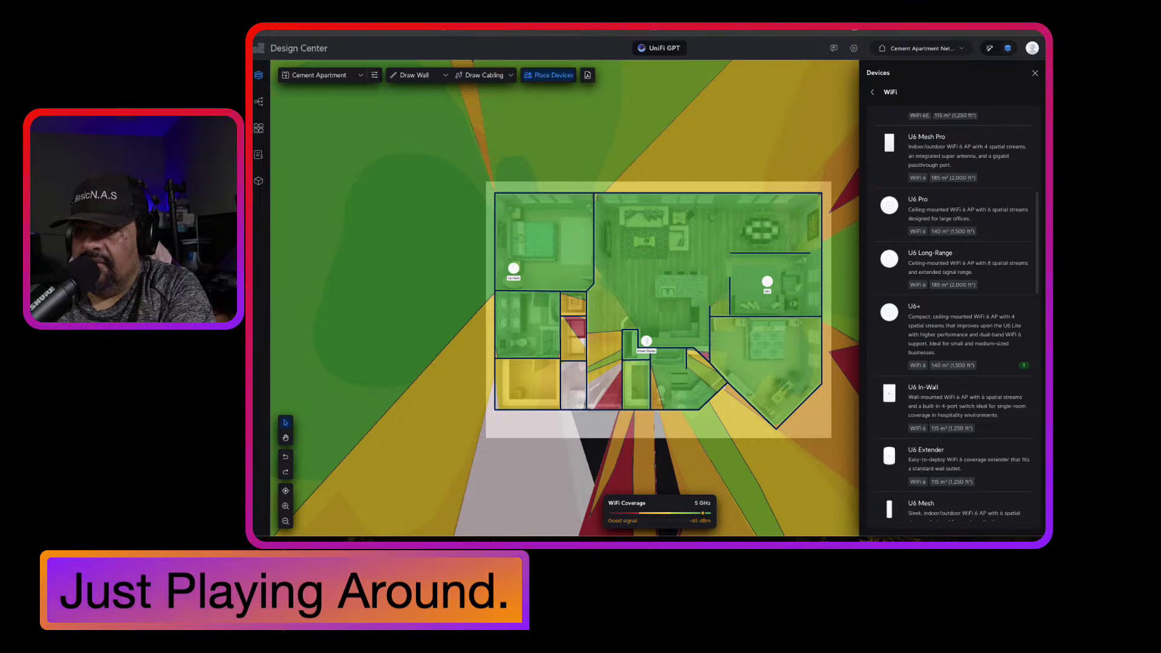
# Preview a U6+ in the lower-left walk-in closet without placing it, and review the other WiFi access point models.
pyautogui.click(937, 327)
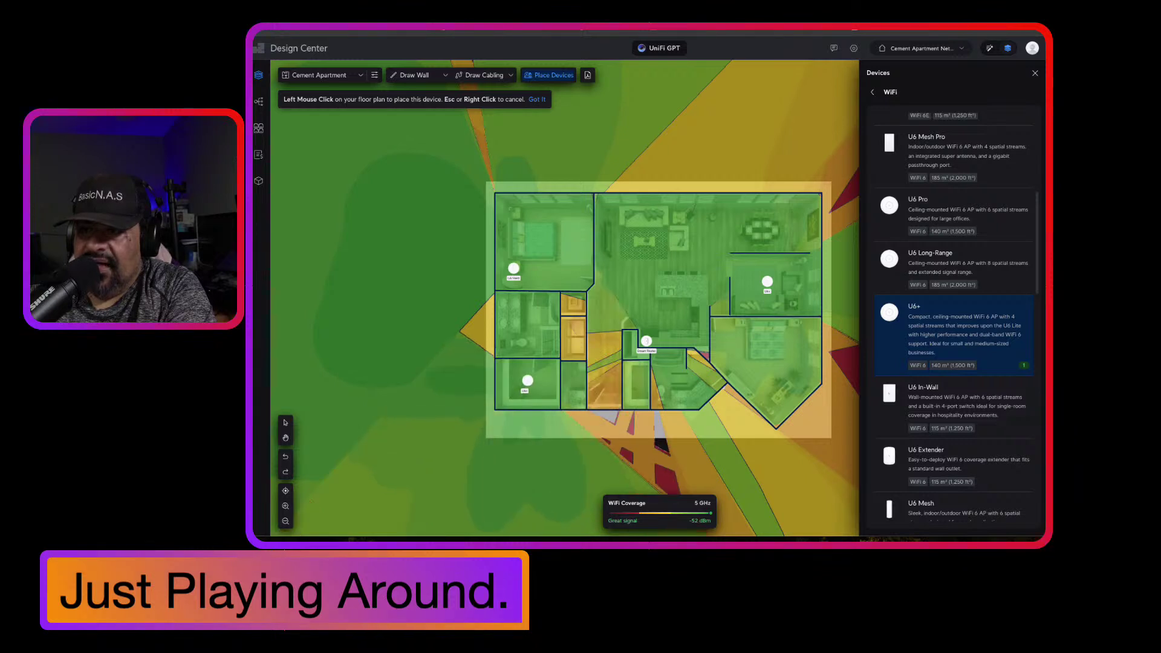
pyautogui.press('Escape')
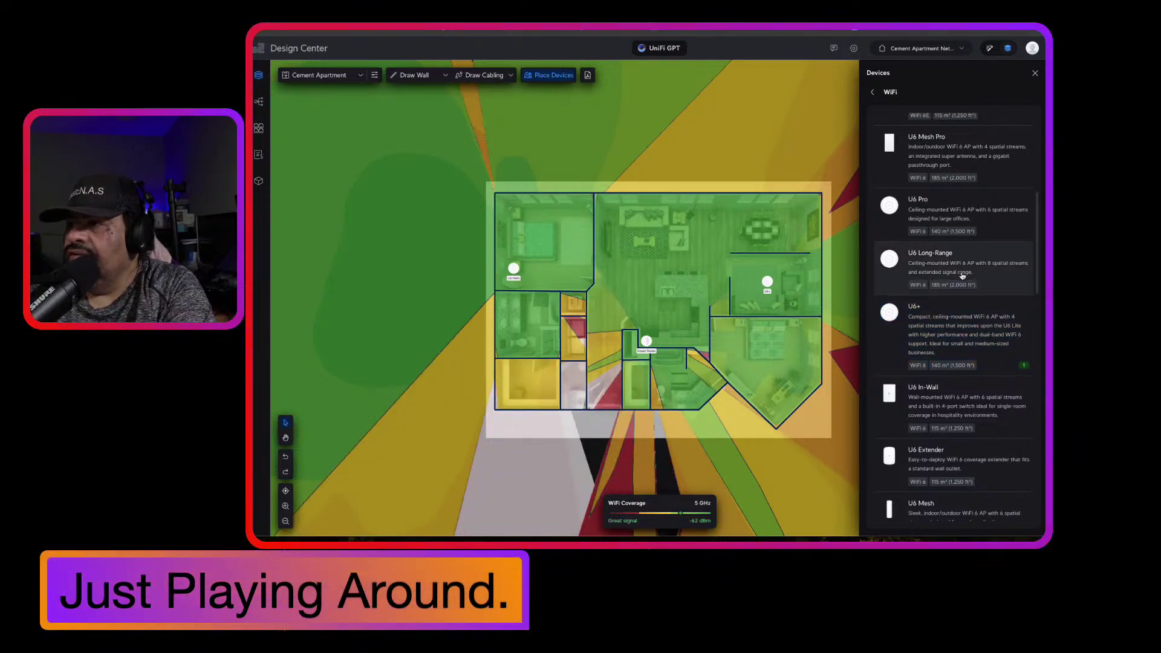
pyautogui.scroll(3, 962, 275)
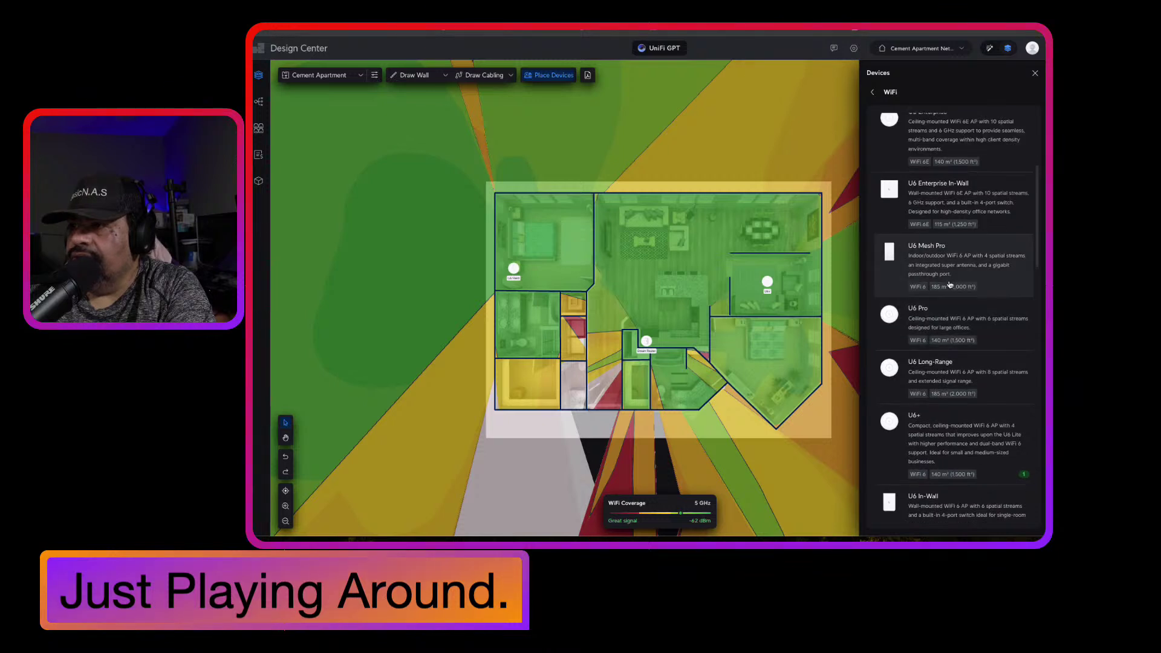
pyautogui.scroll(5, 950, 284)
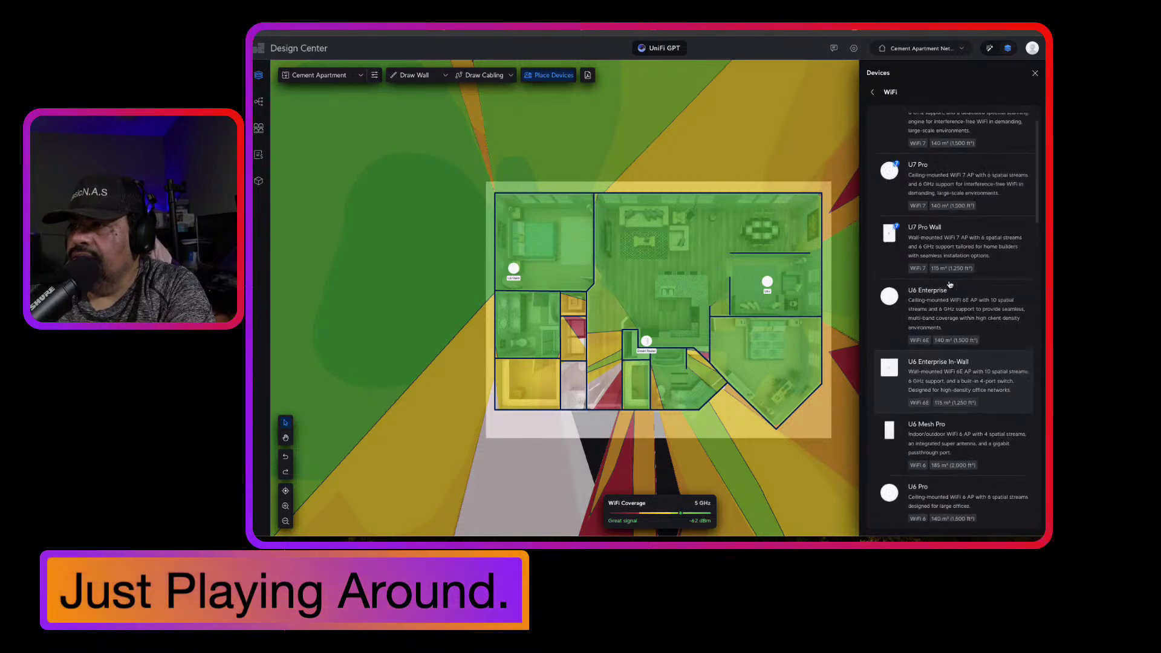
pyautogui.scroll(1, 950, 284)
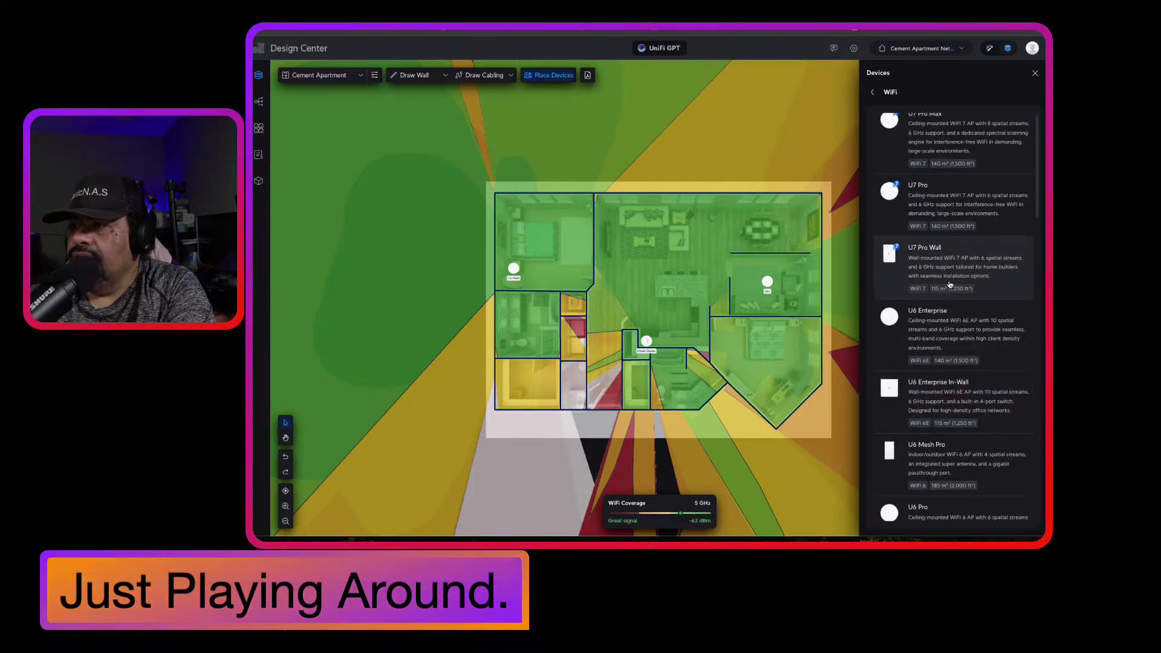
pyautogui.scroll(1, 950, 284)
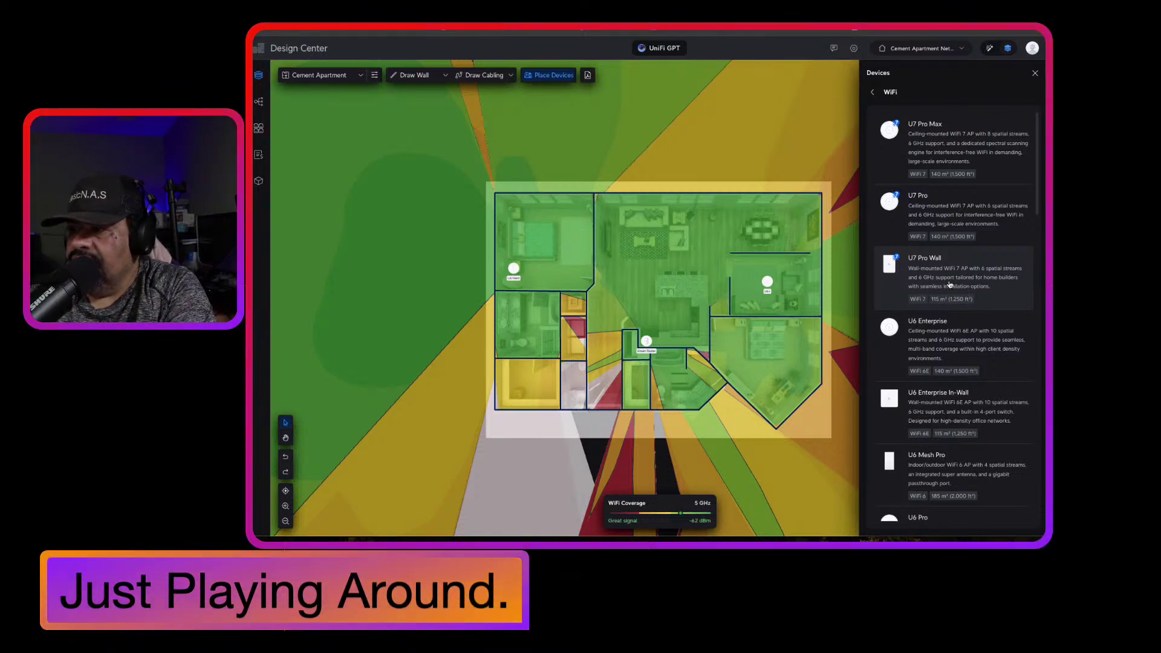
pyautogui.scroll(-3, 949, 284)
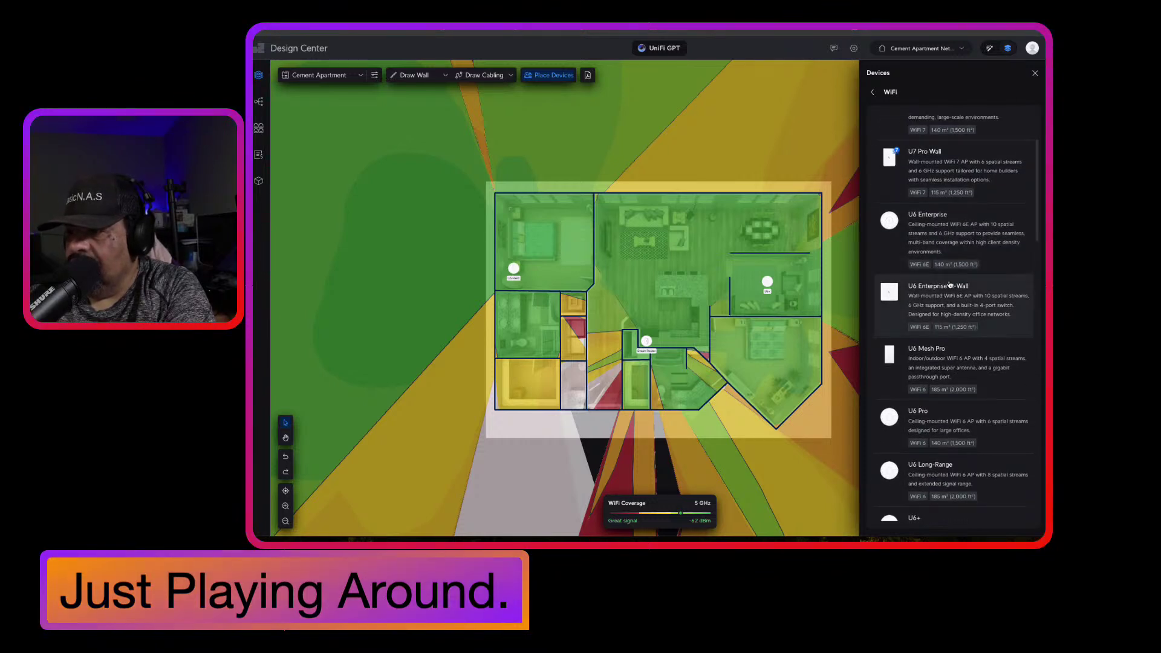
pyautogui.scroll(-3, 949, 284)
pyautogui.scroll(-4, 950, 285)
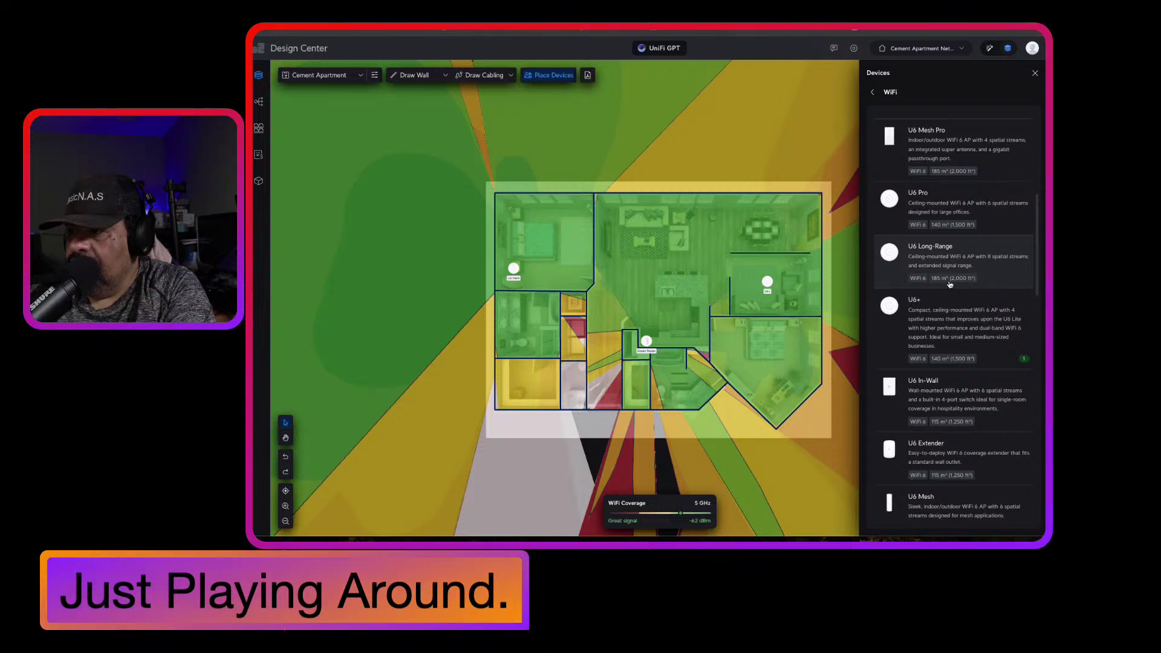
pyautogui.scroll(-1, 950, 284)
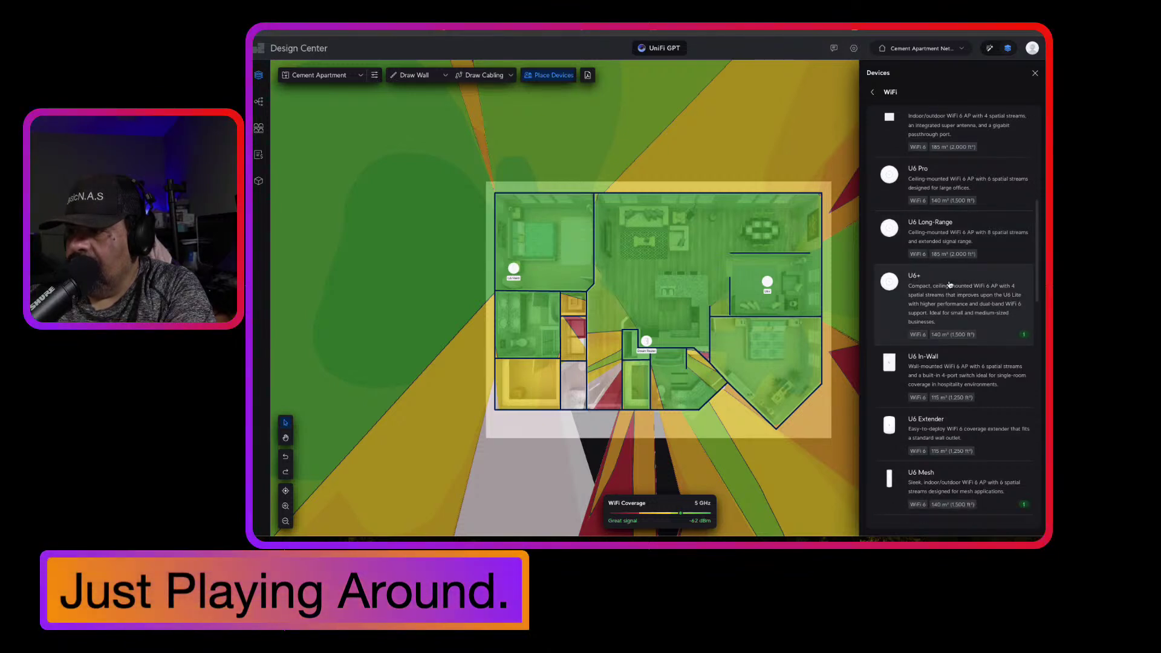
# Place U6+ access points in the lower-left walk-in closet's upper-right corner and in the hallway opening beside the kitchen pantry.
pyautogui.click(944, 307)
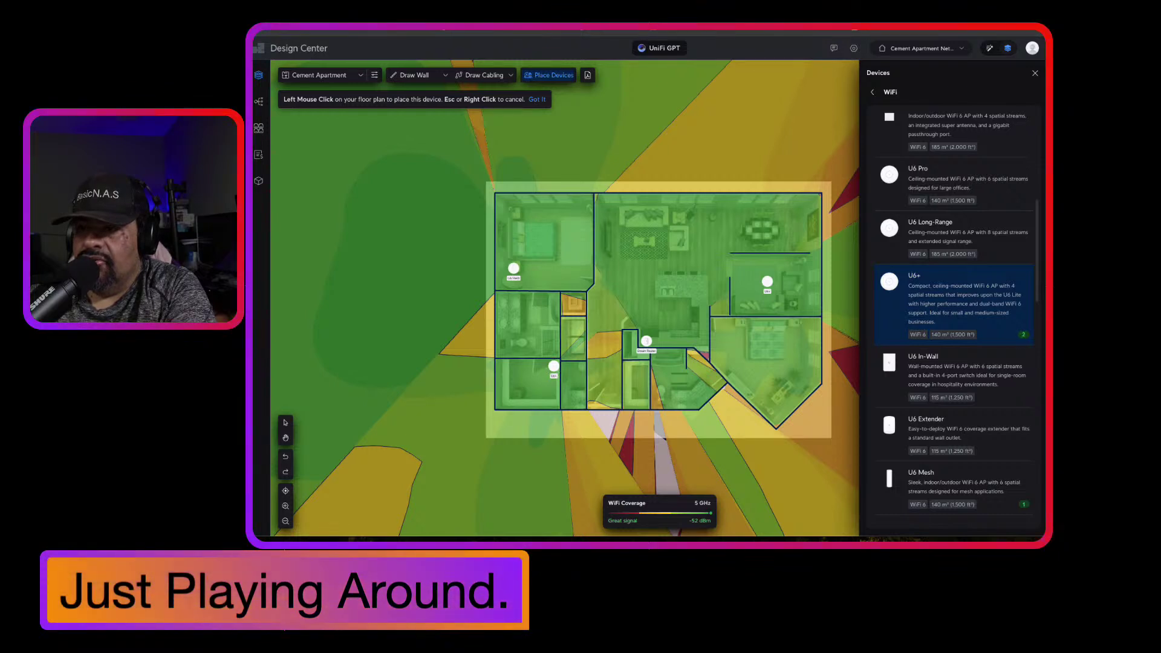
pyautogui.click(604, 361)
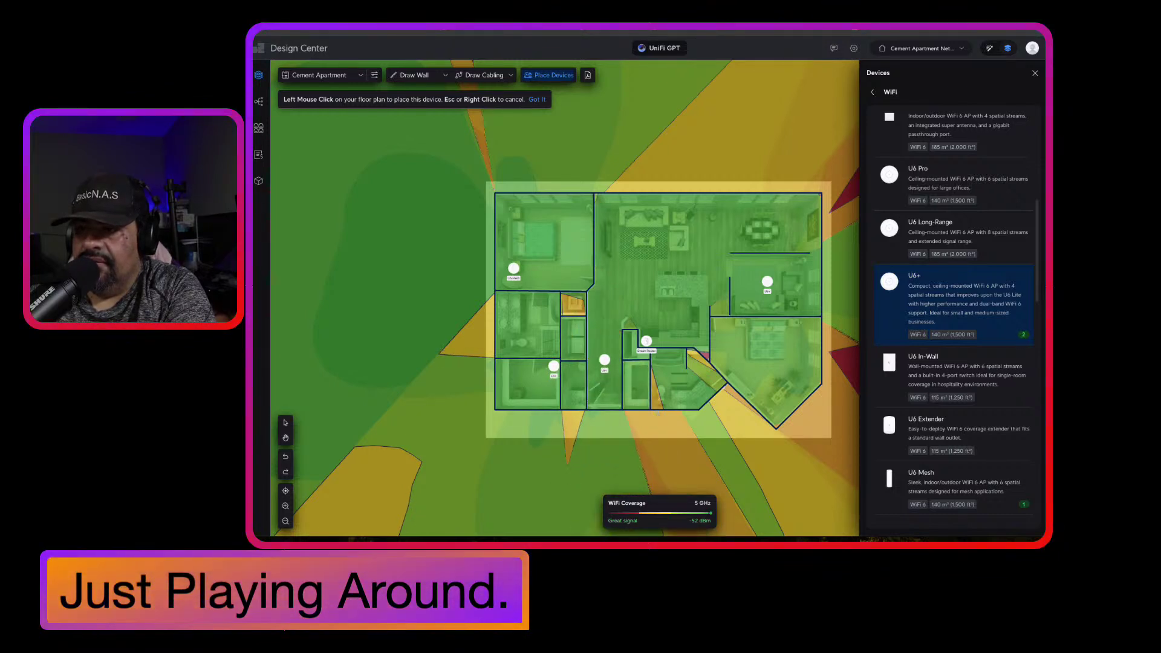
pyautogui.moveTo(604, 361); pyautogui.dragTo(610, 316)
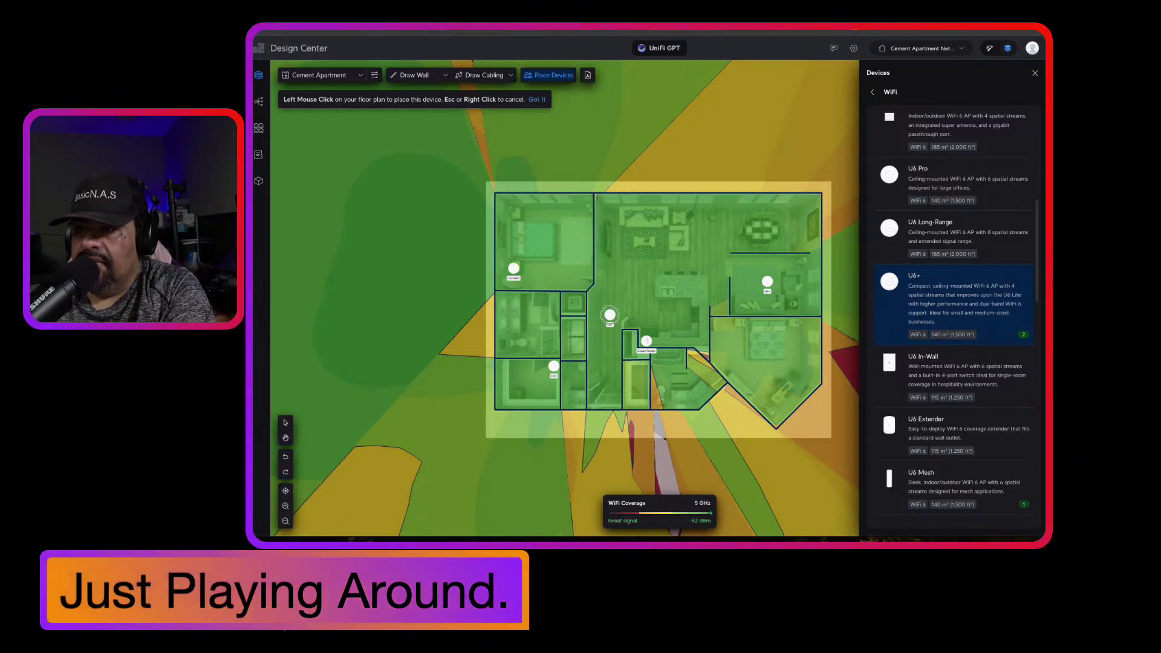
pyautogui.click(694, 340)
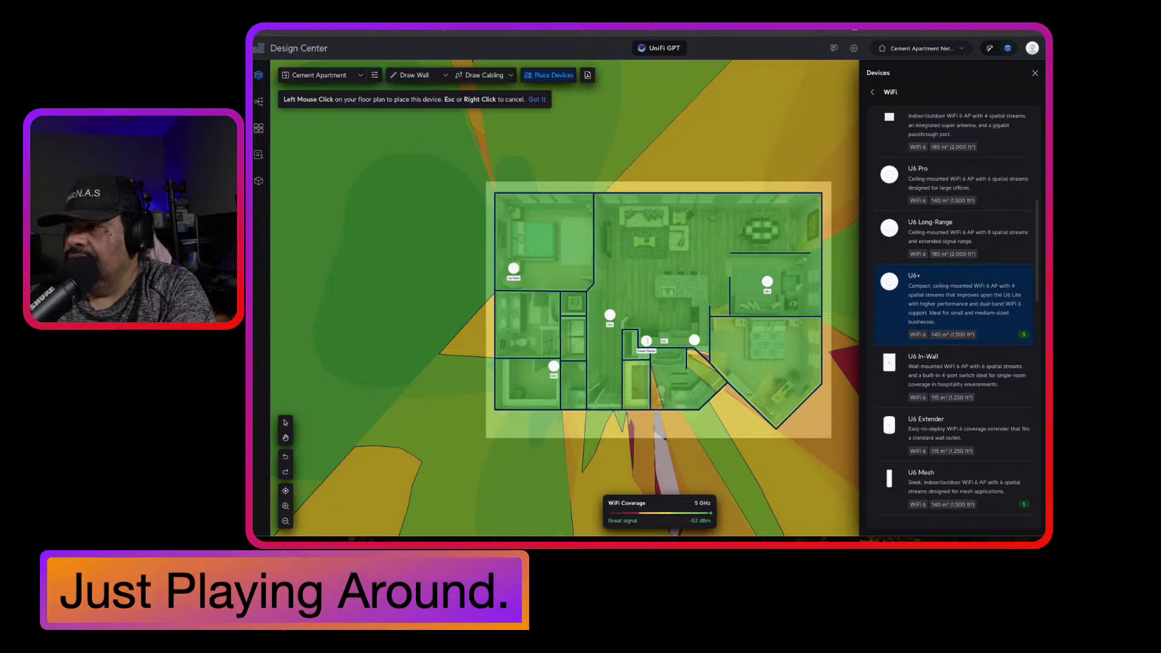
# Place a second U6 Mesh on the wall between the lower bathroom and the lower-right bedroom, and compare 2.4 GHz with 5 GHz coverage.
pyautogui.click(951, 491)
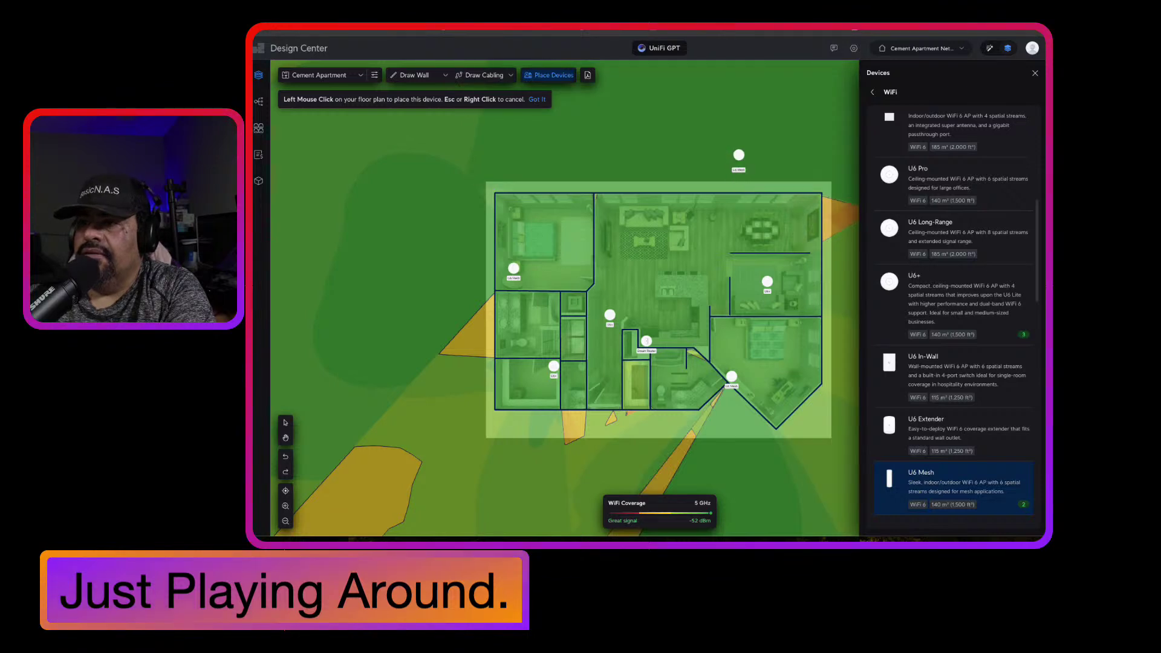
pyautogui.press('Escape')
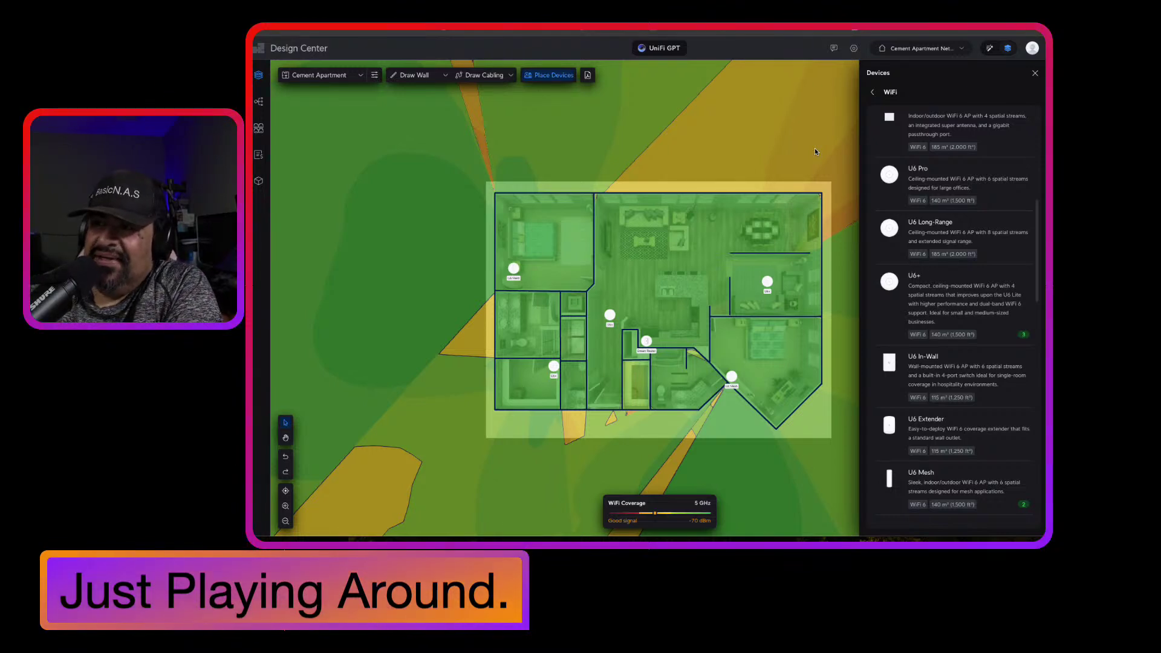
pyautogui.click(1035, 75)
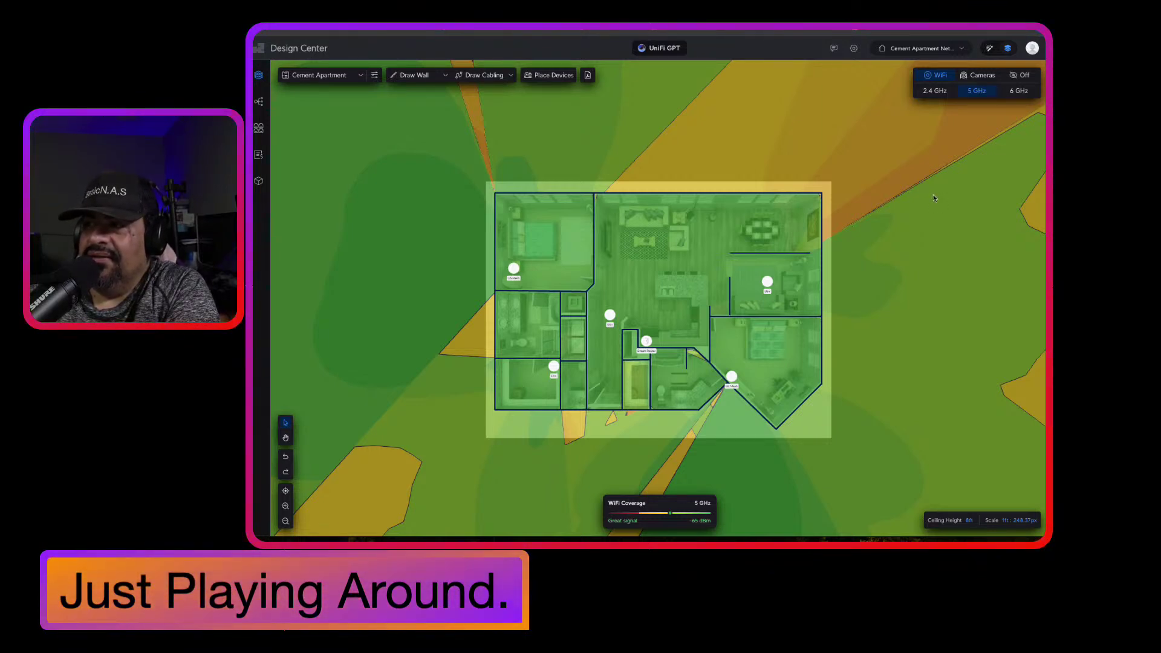
pyautogui.click(935, 91)
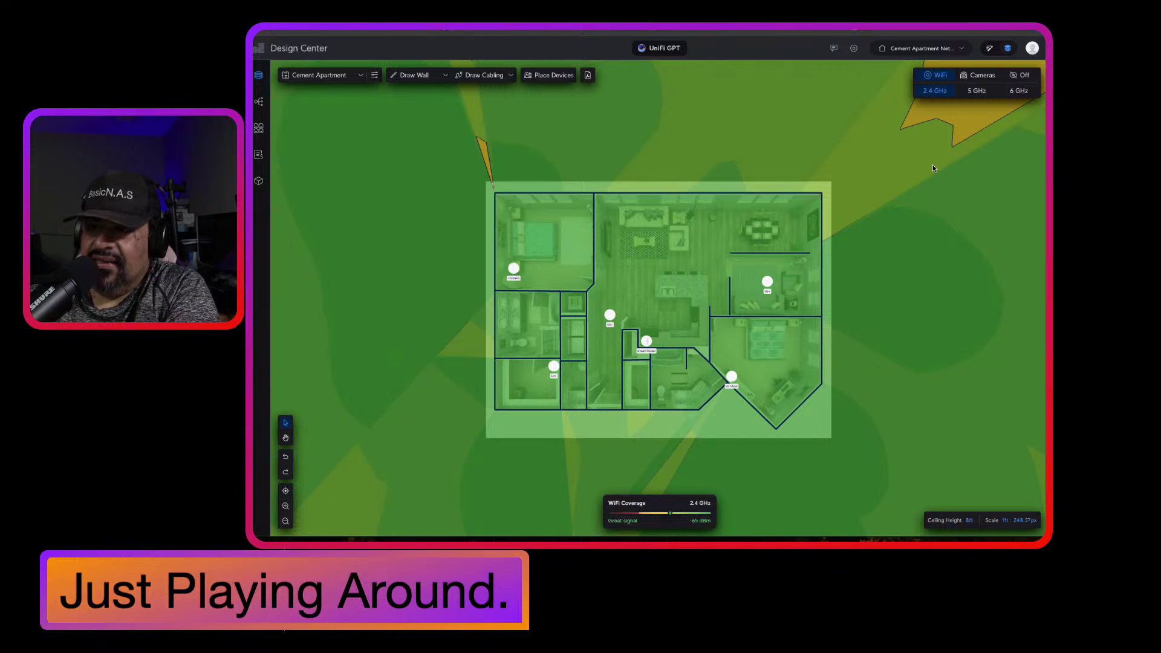
pyautogui.click(977, 91)
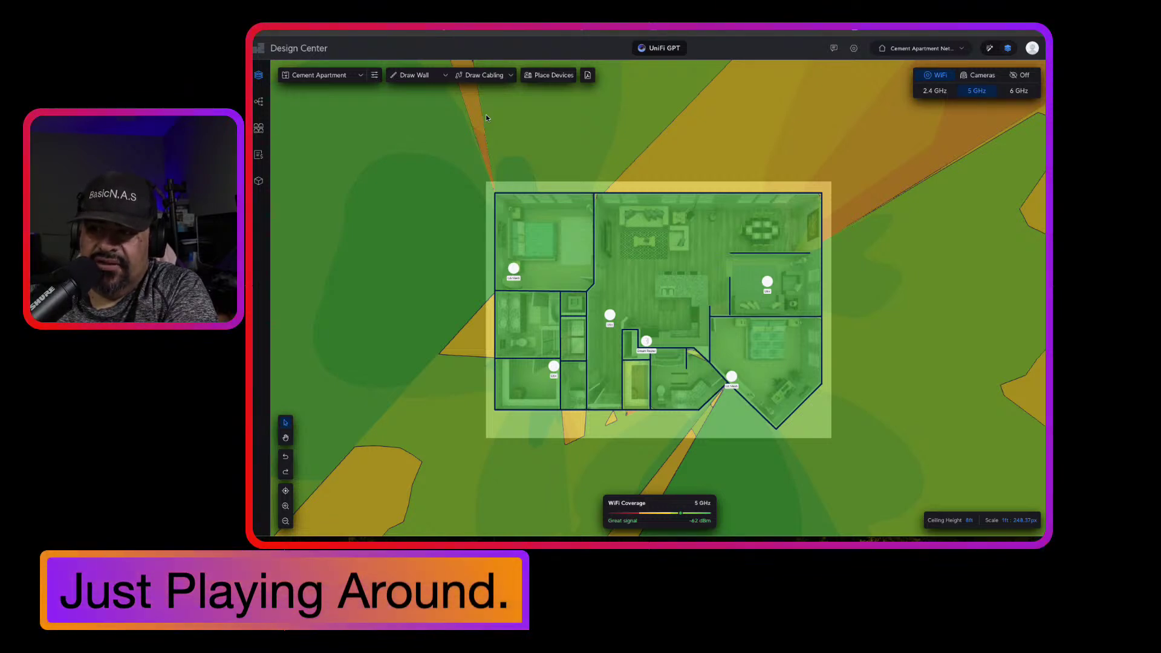
# Auto-draw the cables linking the Dream Router with every U6+ and U6 Mesh access point, and close the device catalogue.
pyautogui.click(482, 76)
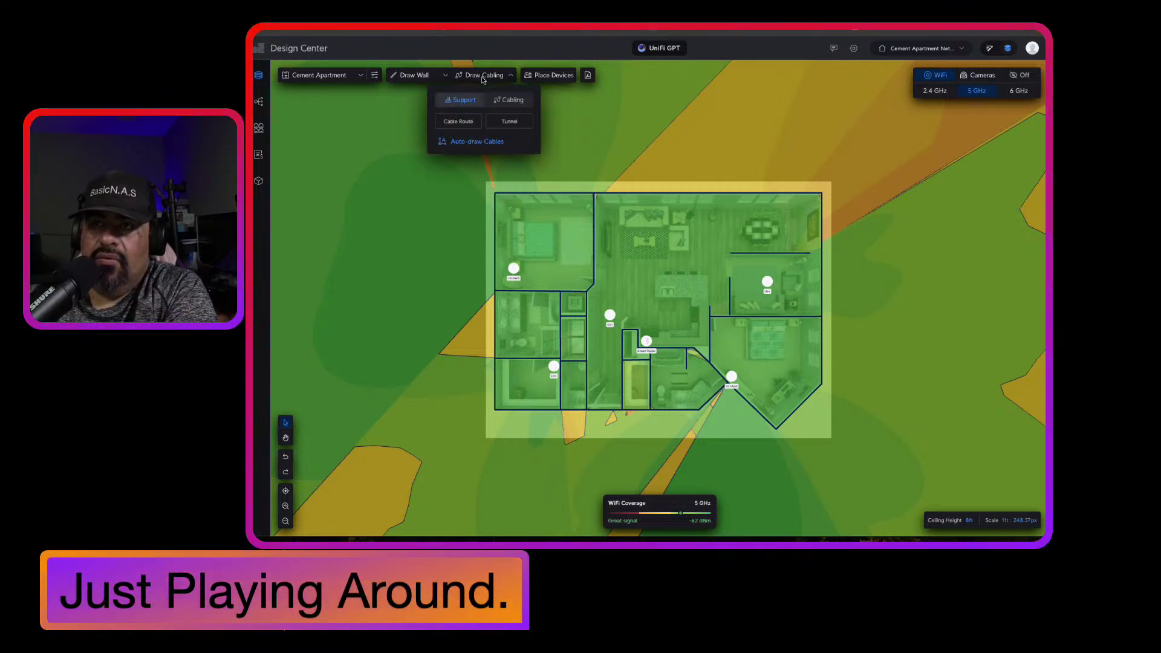
pyautogui.click(461, 143)
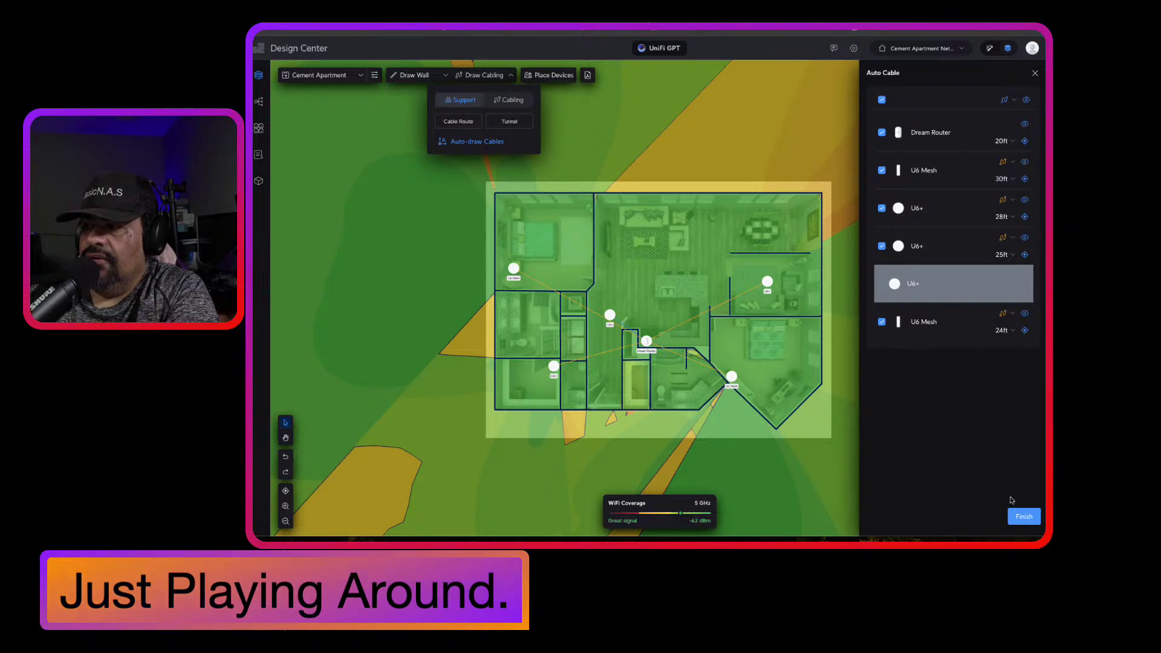
pyautogui.click(1023, 517)
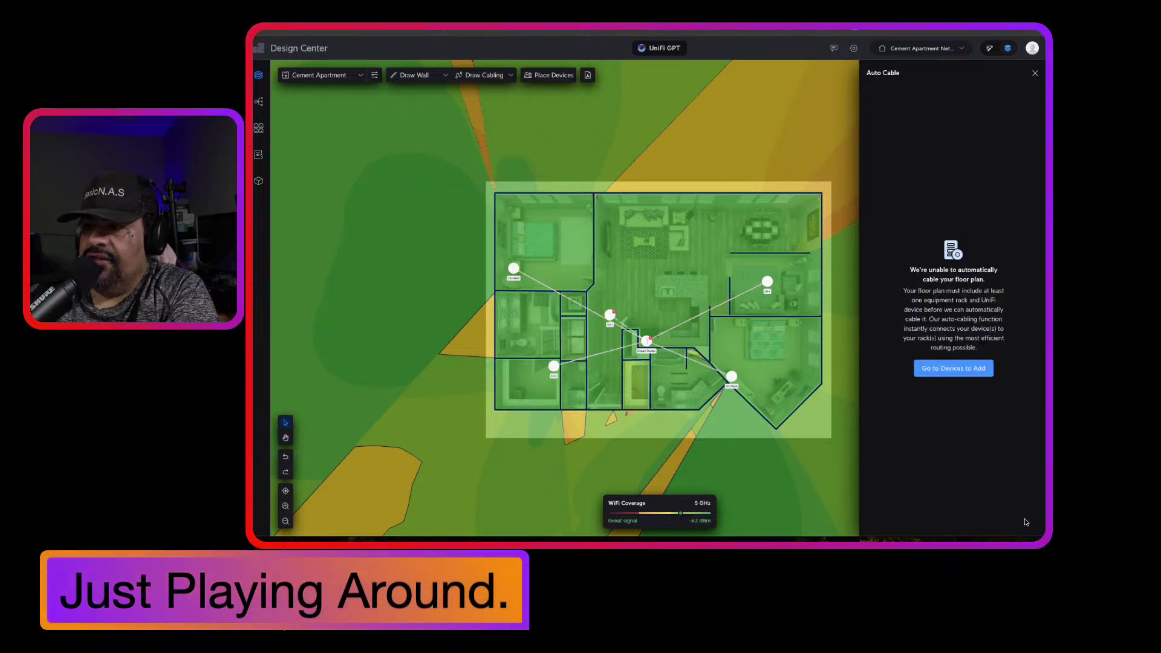
pyautogui.click(956, 375)
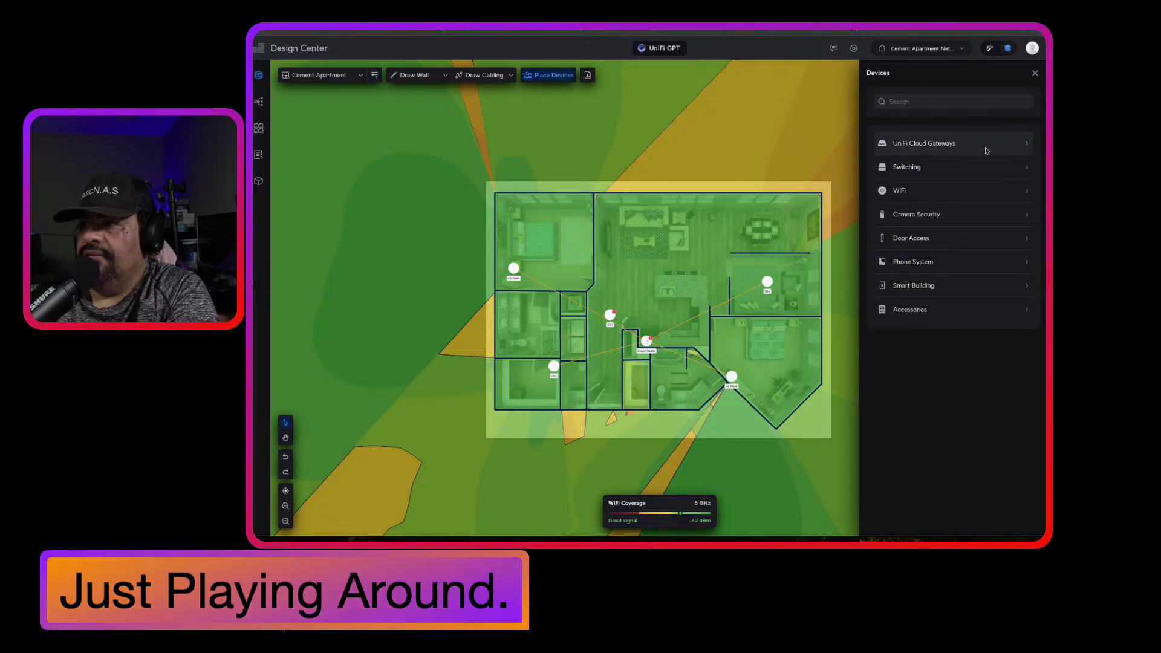
pyautogui.click(1035, 75)
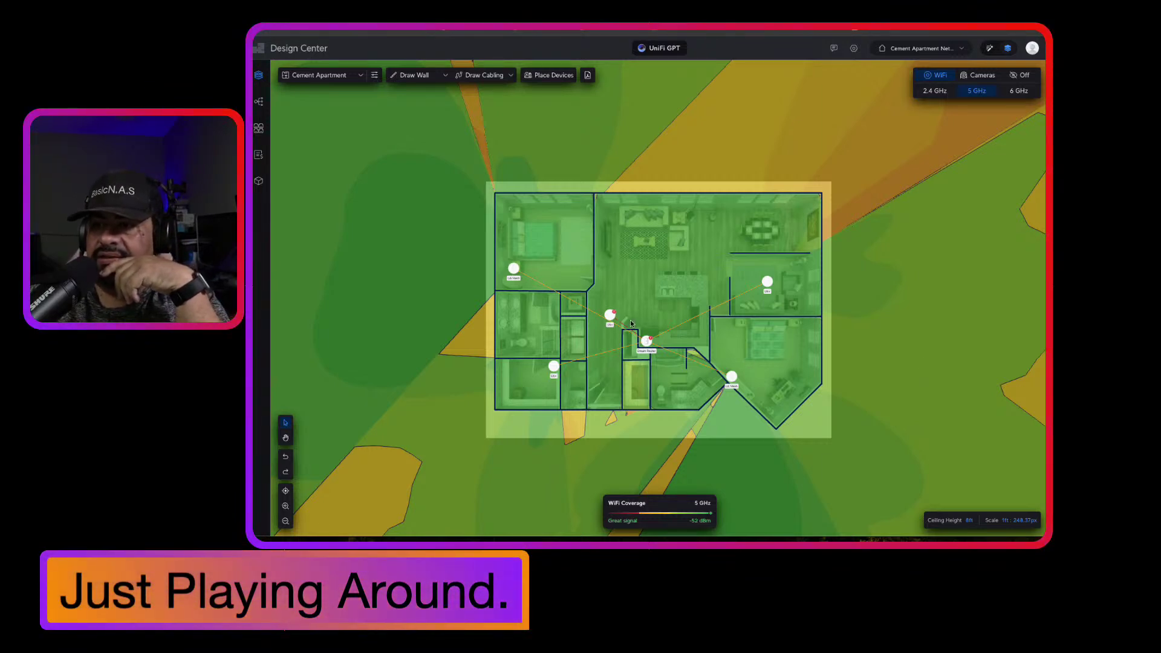
# Review how the access points connect to the Dream Router in the network topology, and return to the Cement Apartment floor plan.
pyautogui.moveTo(614, 315)
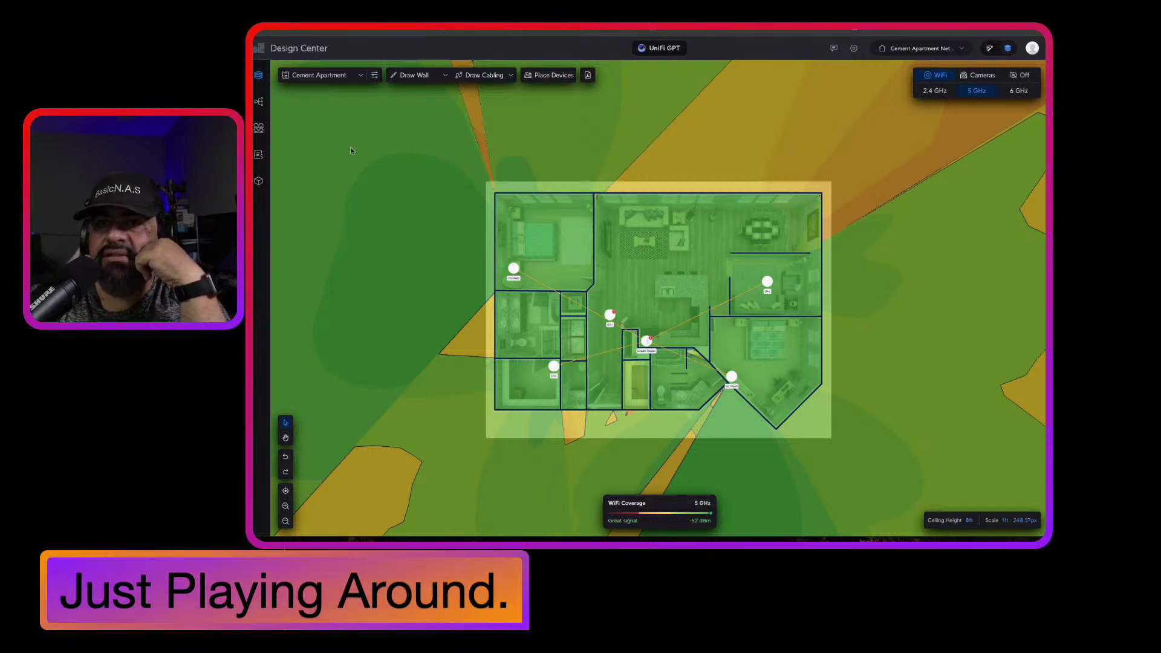
pyautogui.click(258, 101)
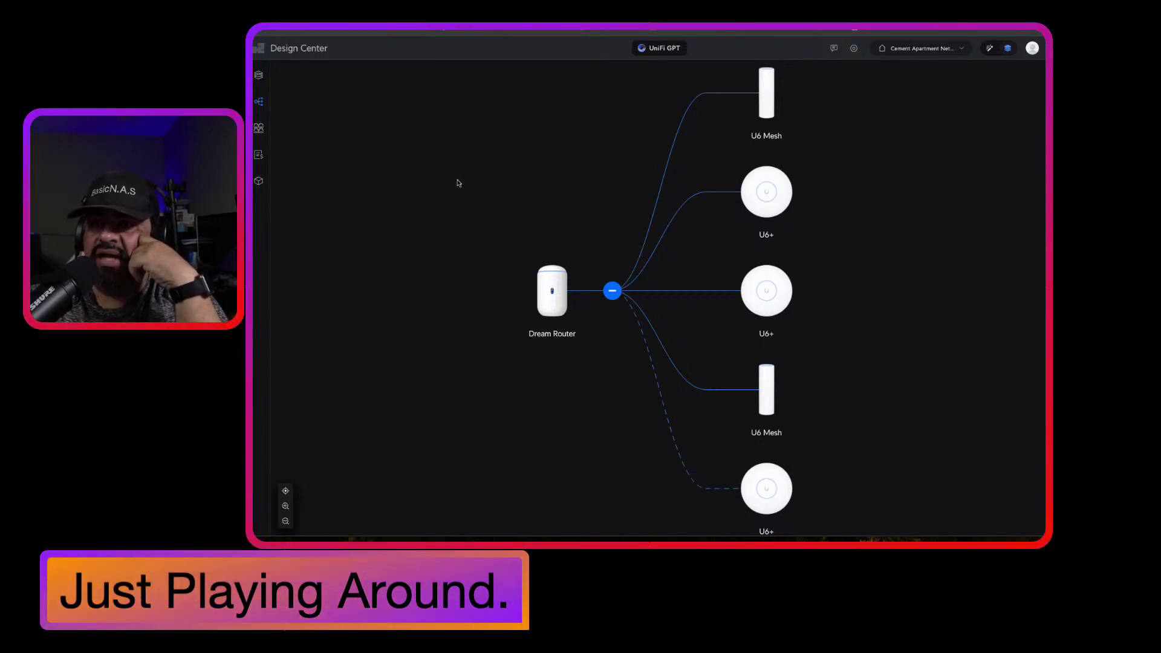
pyautogui.click(259, 77)
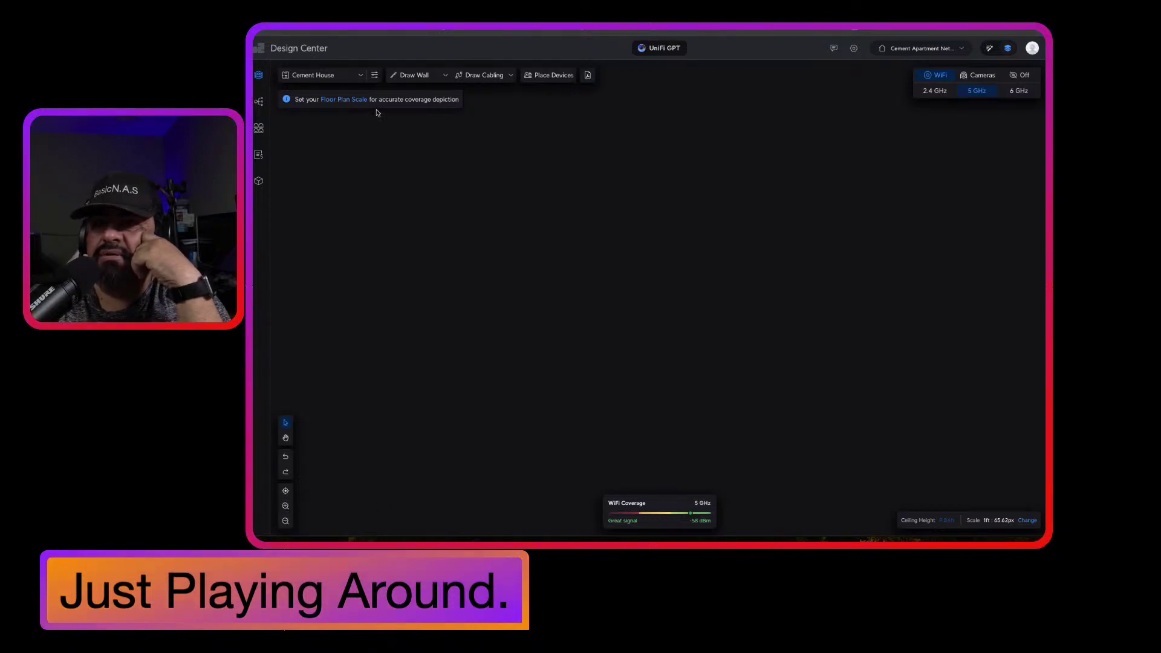
pyautogui.click(361, 76)
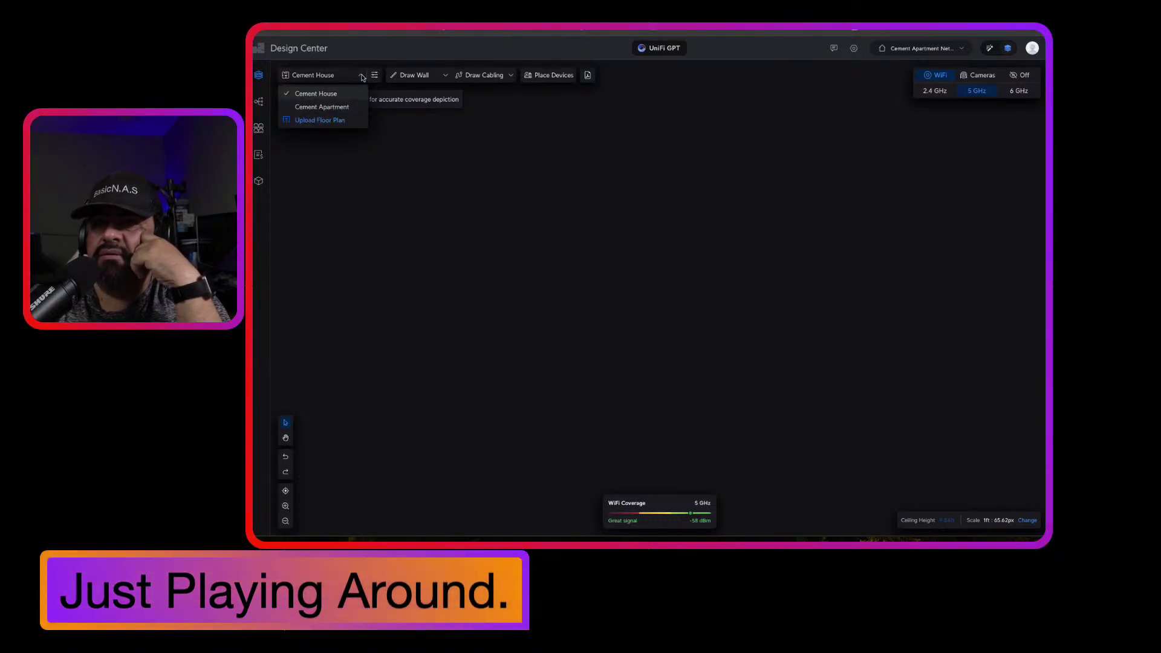
pyautogui.click(340, 109)
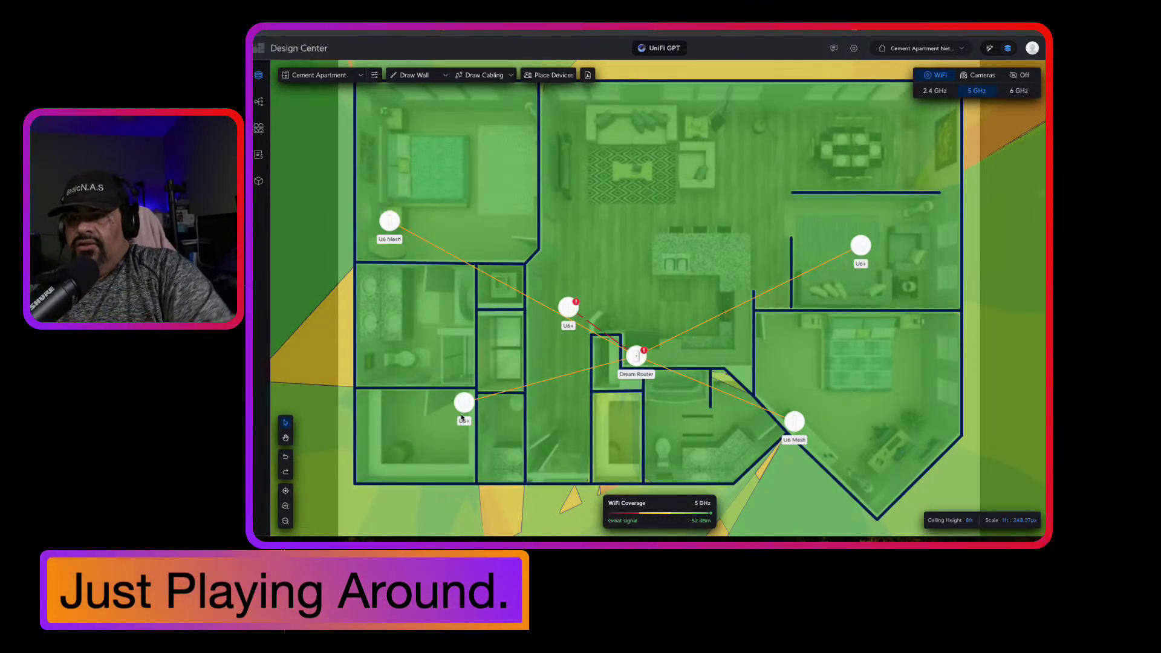
# Delete the cable between the hallway U6+ and the Dream Router, and draw a Cable Route from the router to that access point.
pyautogui.click(592, 324)
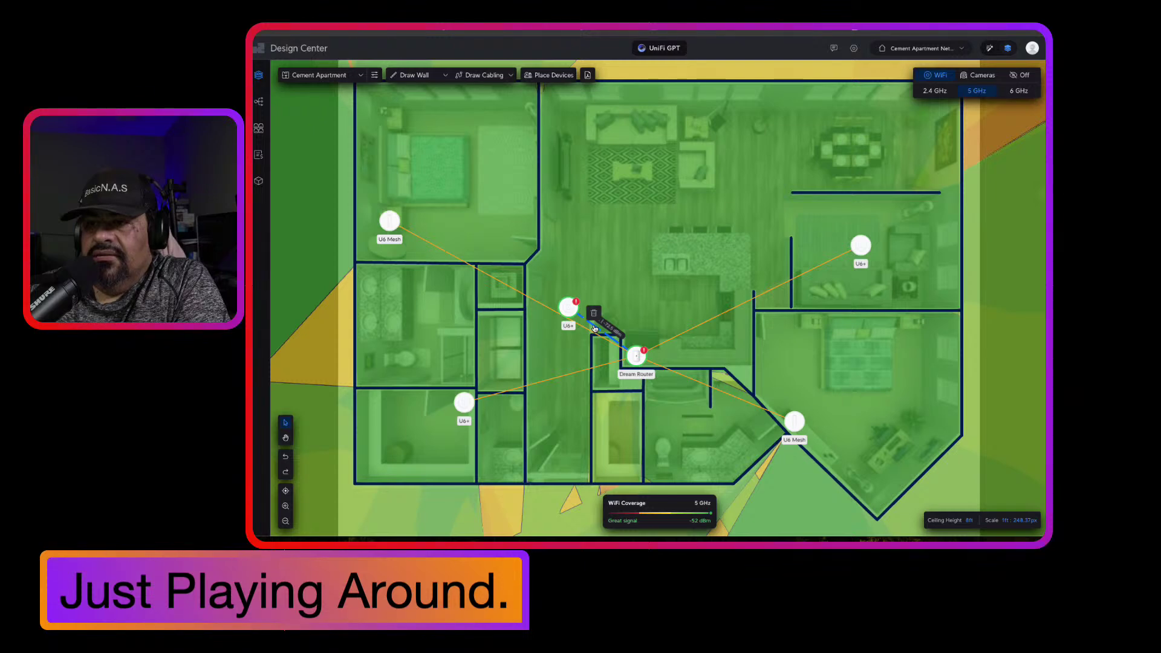
pyautogui.click(594, 313)
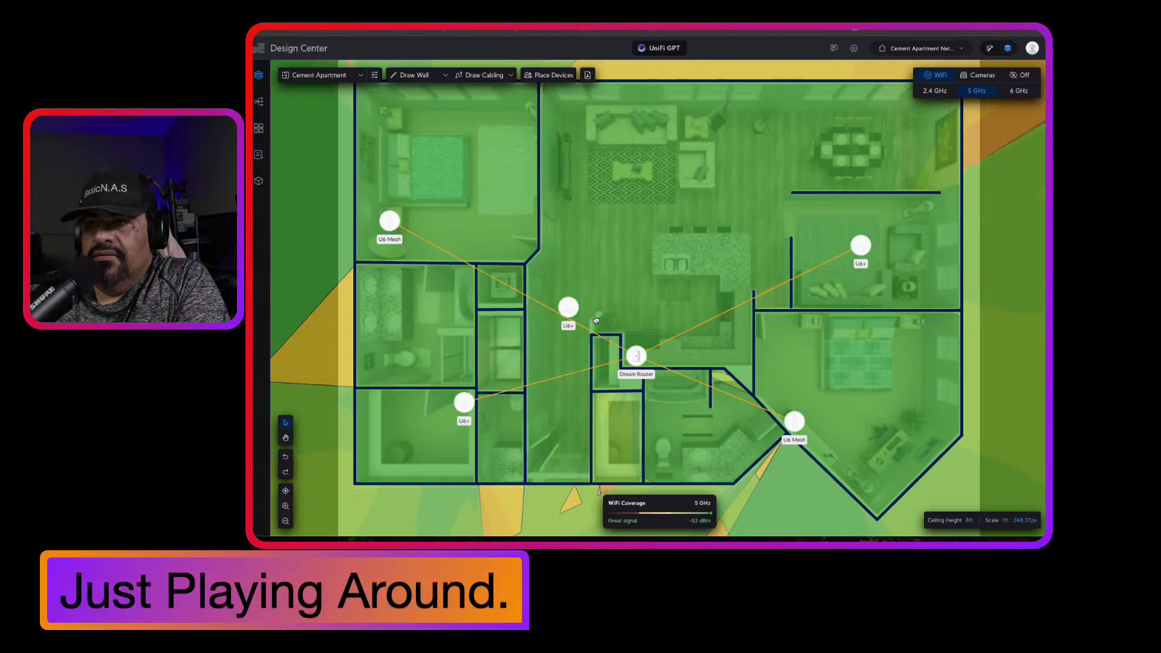
pyautogui.click(485, 77)
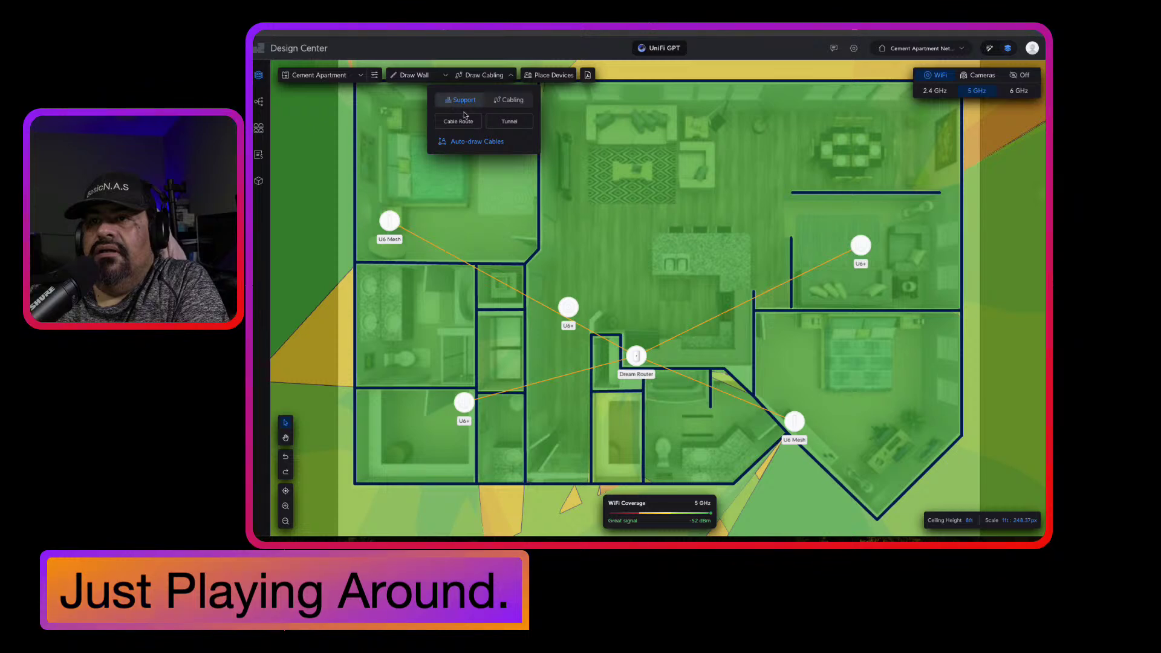
pyautogui.click(512, 103)
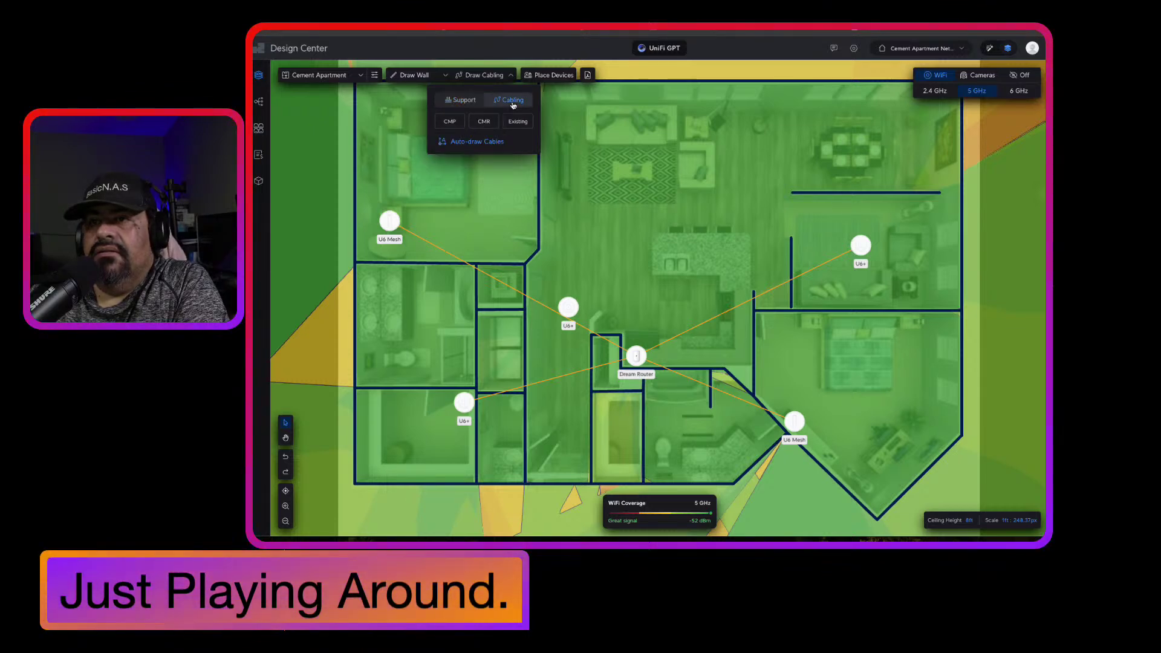
pyautogui.click(463, 101)
pyautogui.click(458, 118)
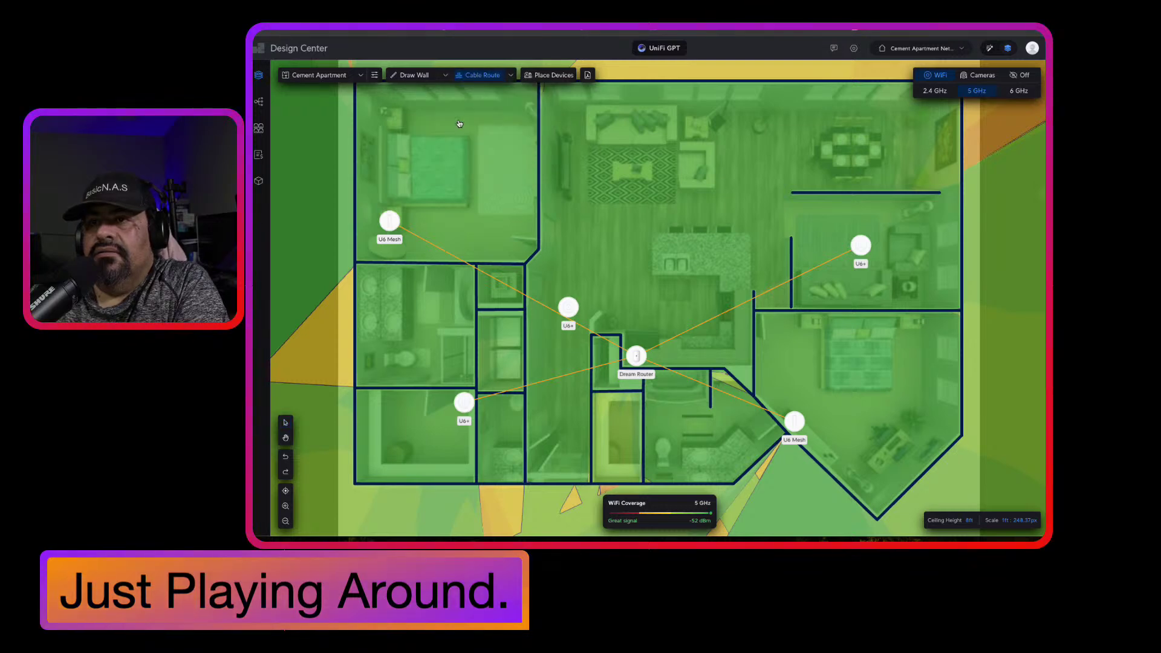
pyautogui.click(636, 355)
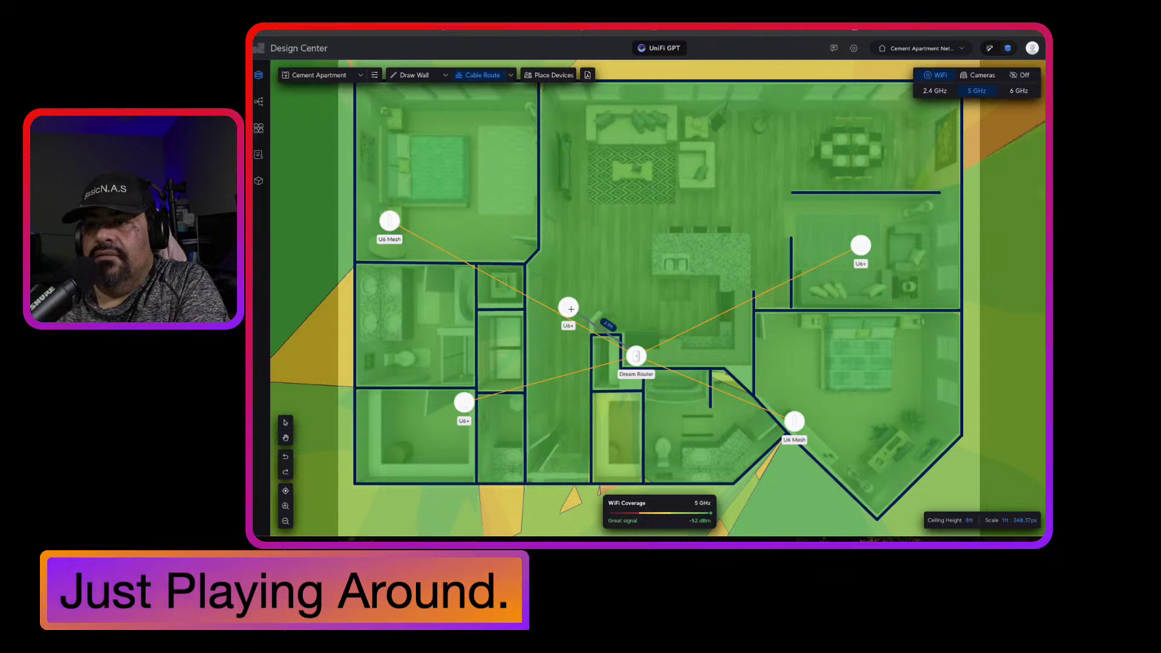
pyautogui.click(570, 309)
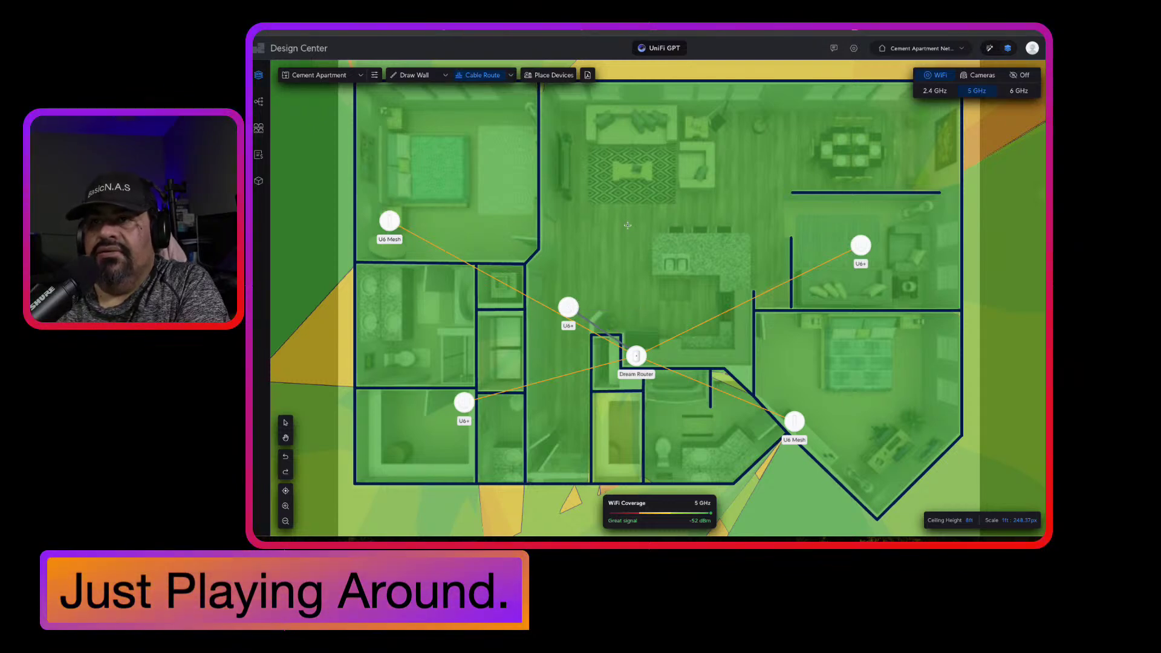
# Check the hallway U6+ connection in the network topology, and reopen the Cement Apartment floor plan.
pyautogui.click(260, 104)
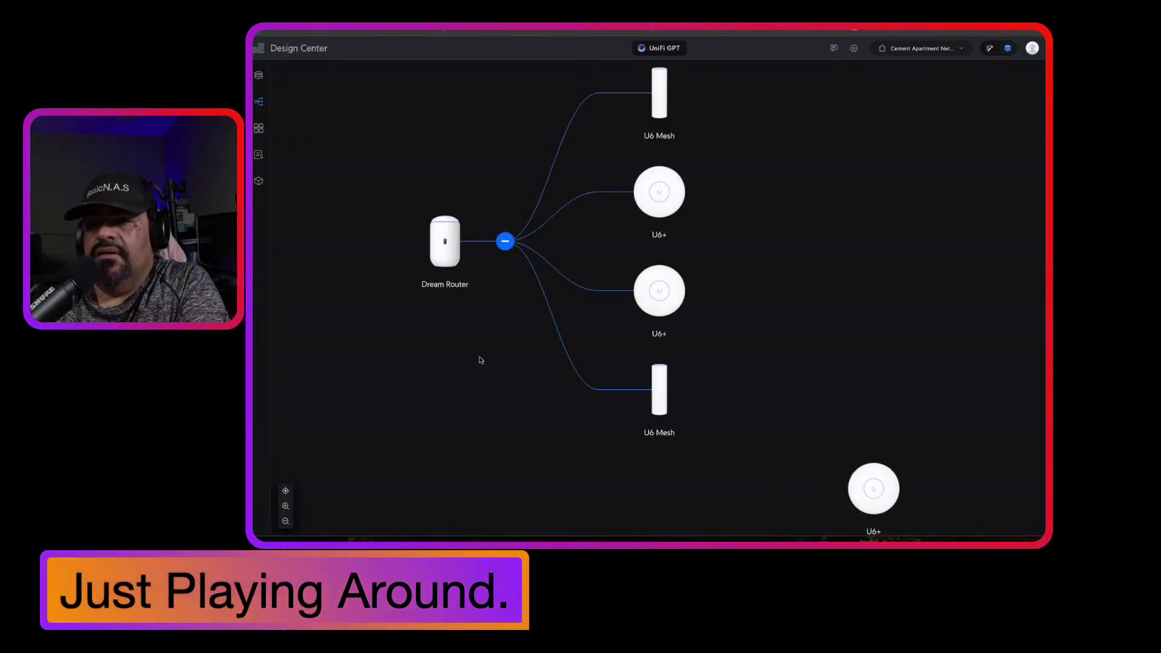
pyautogui.click(260, 77)
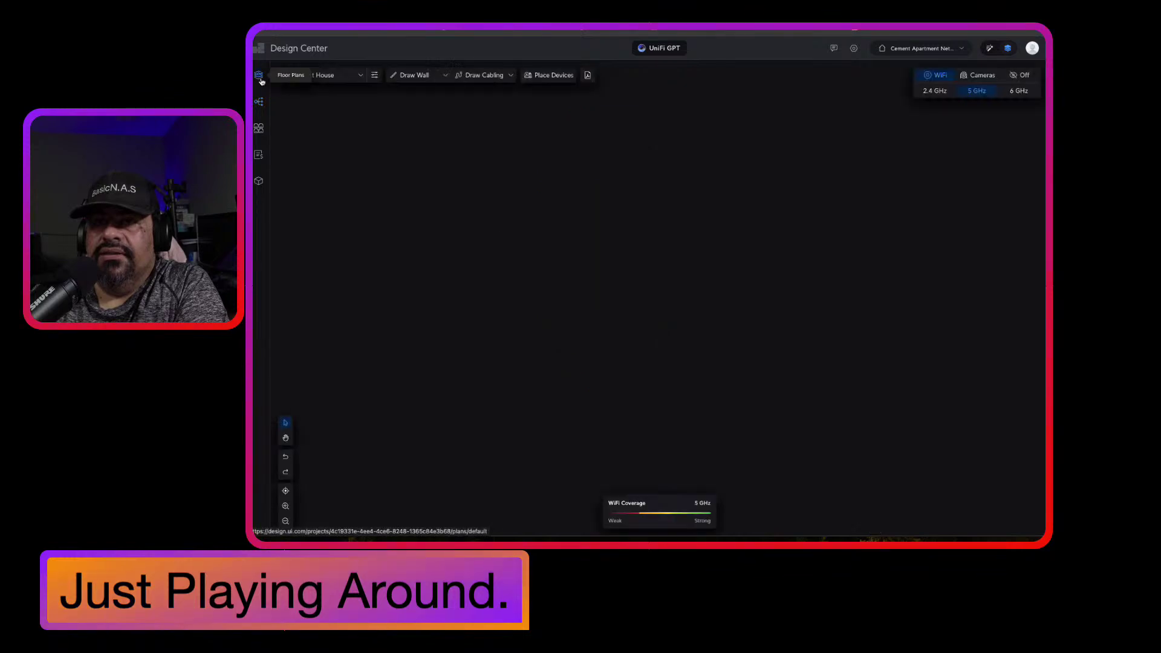
pyautogui.click(322, 76)
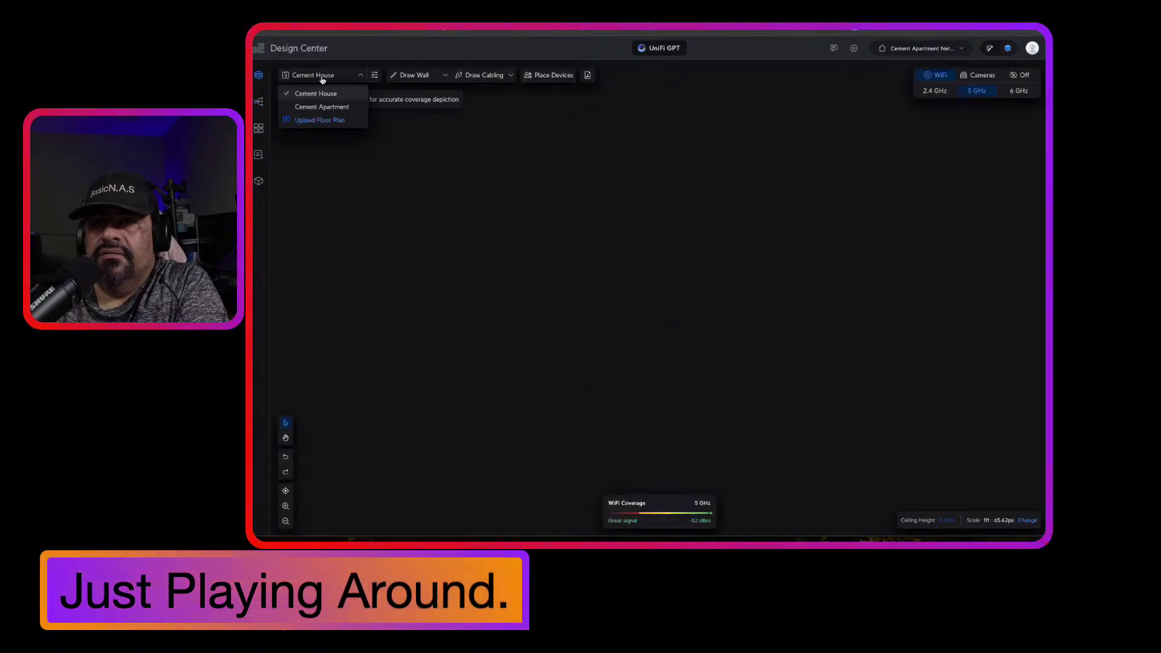
pyautogui.click(321, 107)
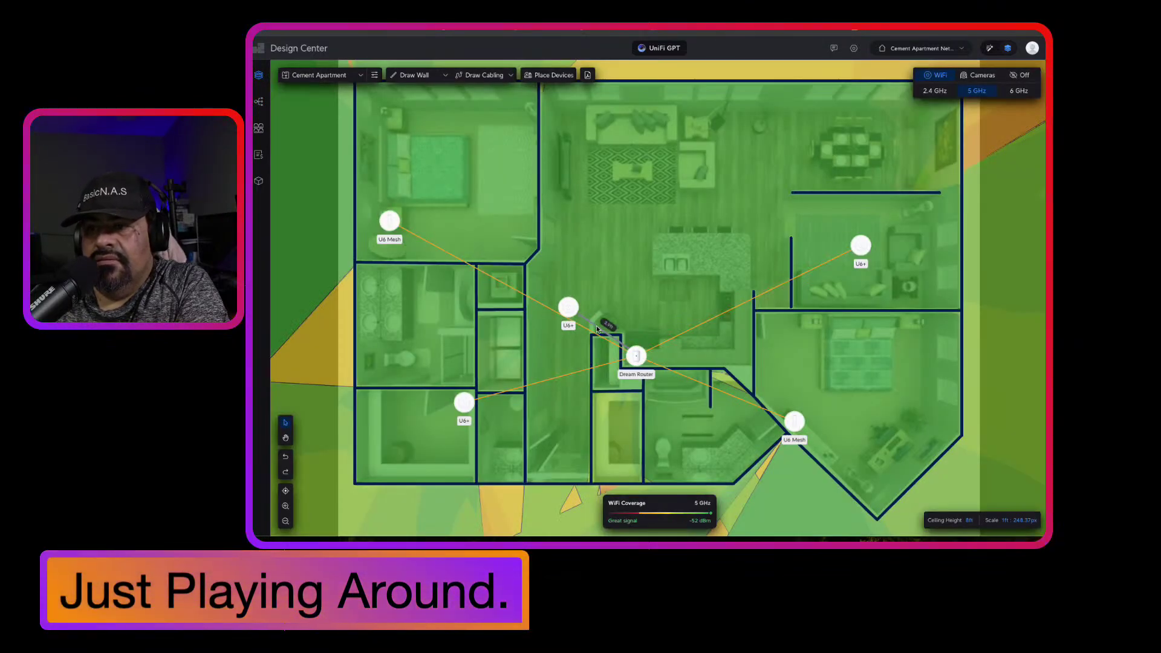
# Delete the manually drawn Cable Route between the Dream Router and the hallway U6+.
pyautogui.click(597, 329)
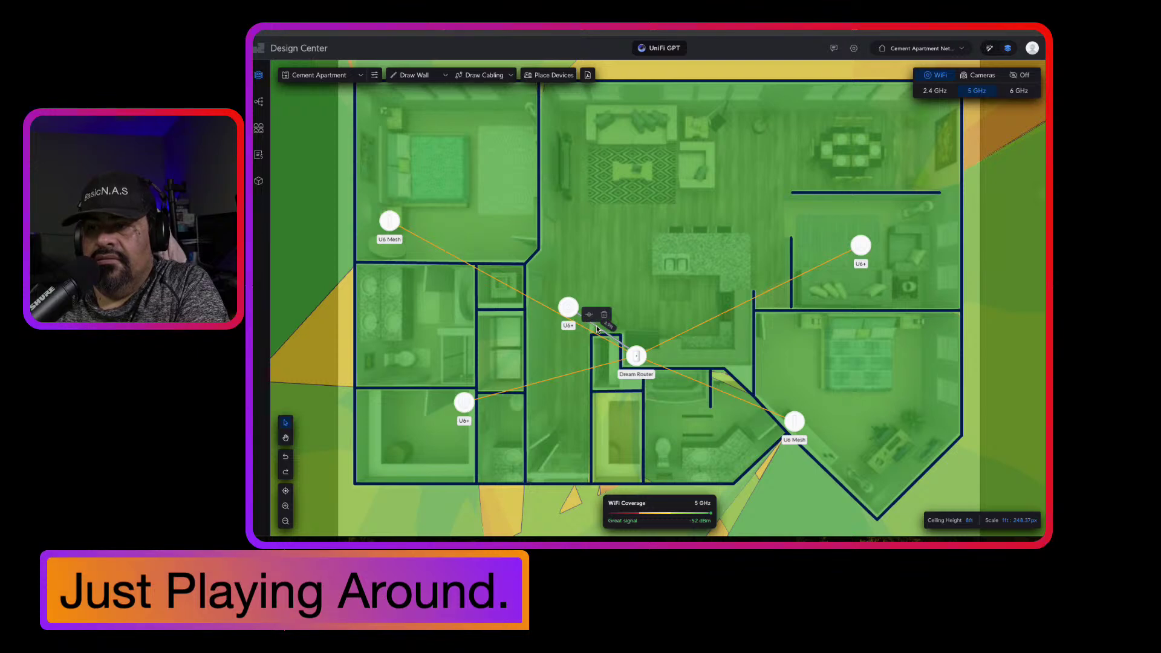
pyautogui.click(597, 330)
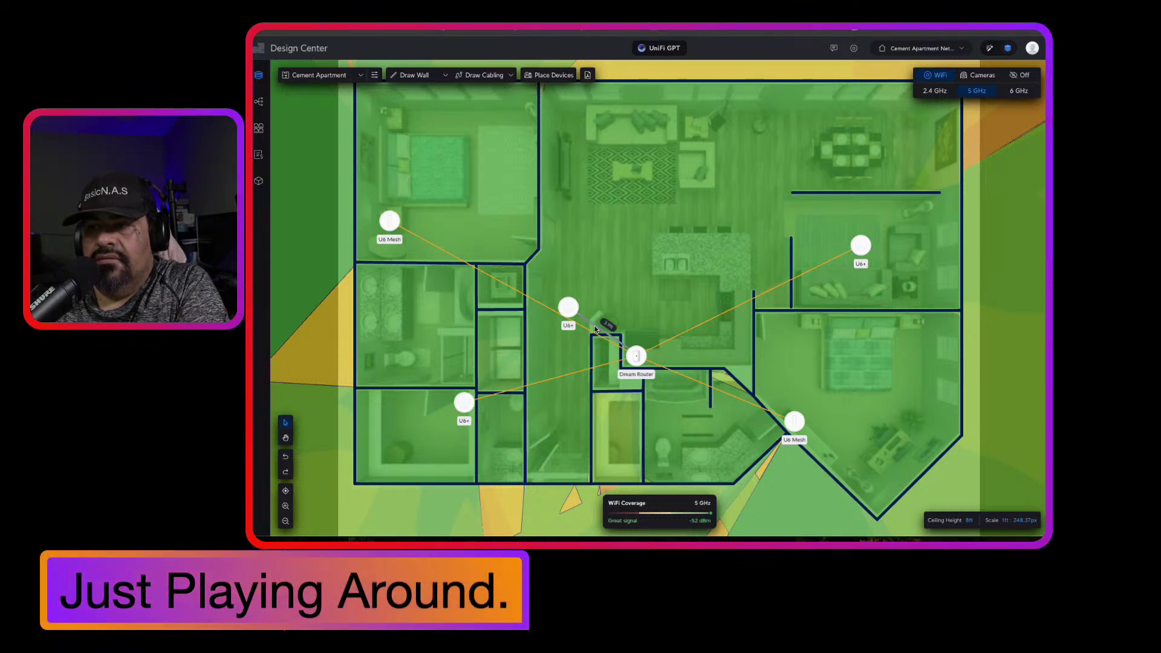
pyautogui.click(596, 328)
pyautogui.click(603, 315)
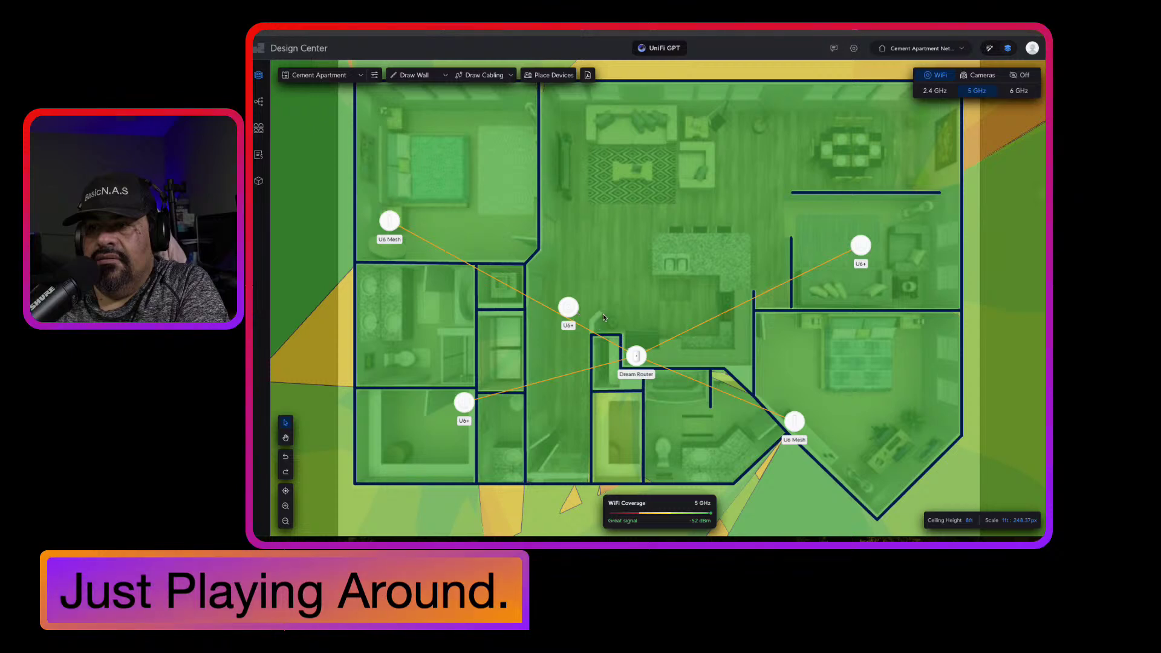
# Auto-draw the missing cable between the hallway U6+ and the Dream Router, and close the device catalogue.
pyautogui.click(482, 75)
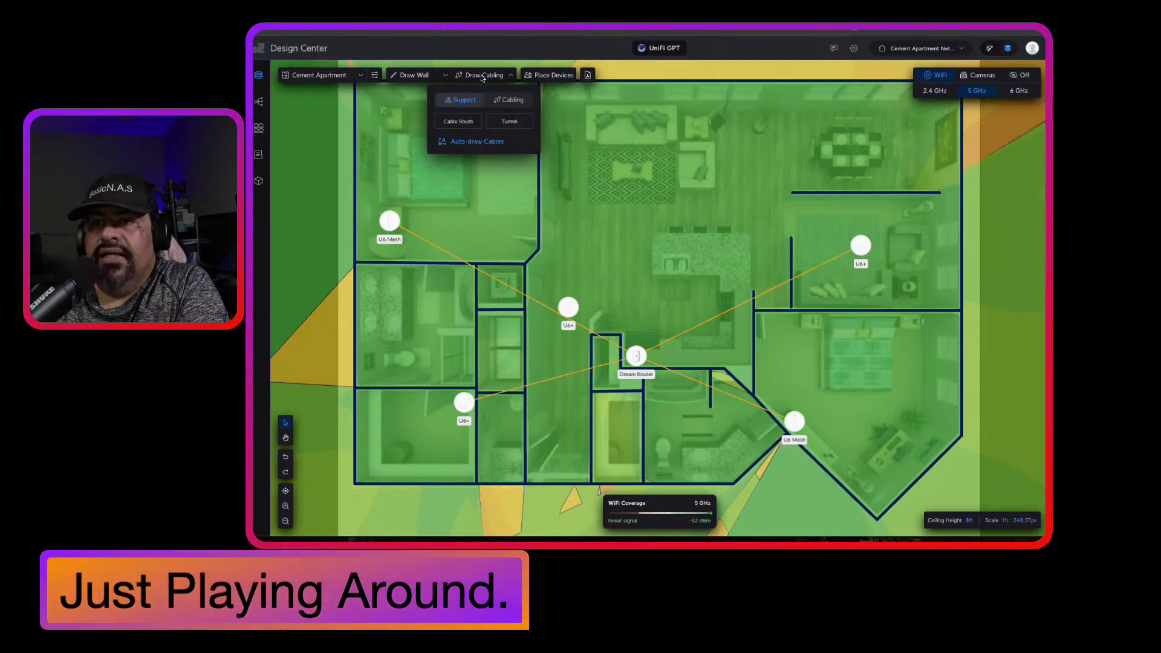
pyautogui.click(465, 142)
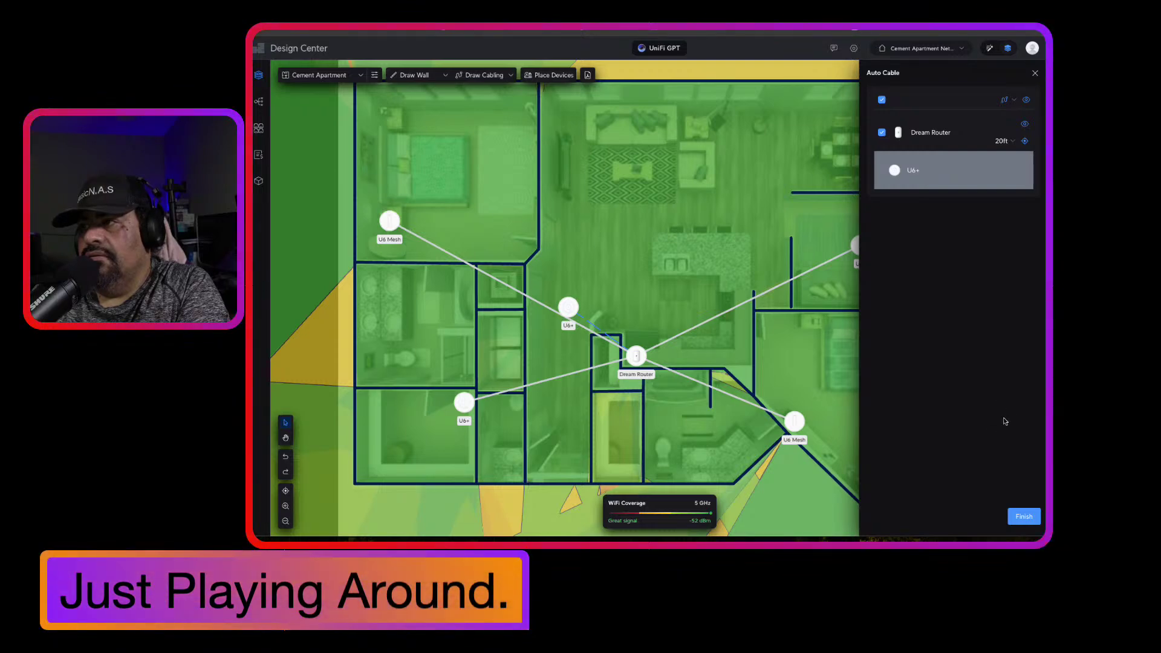
pyautogui.click(1023, 517)
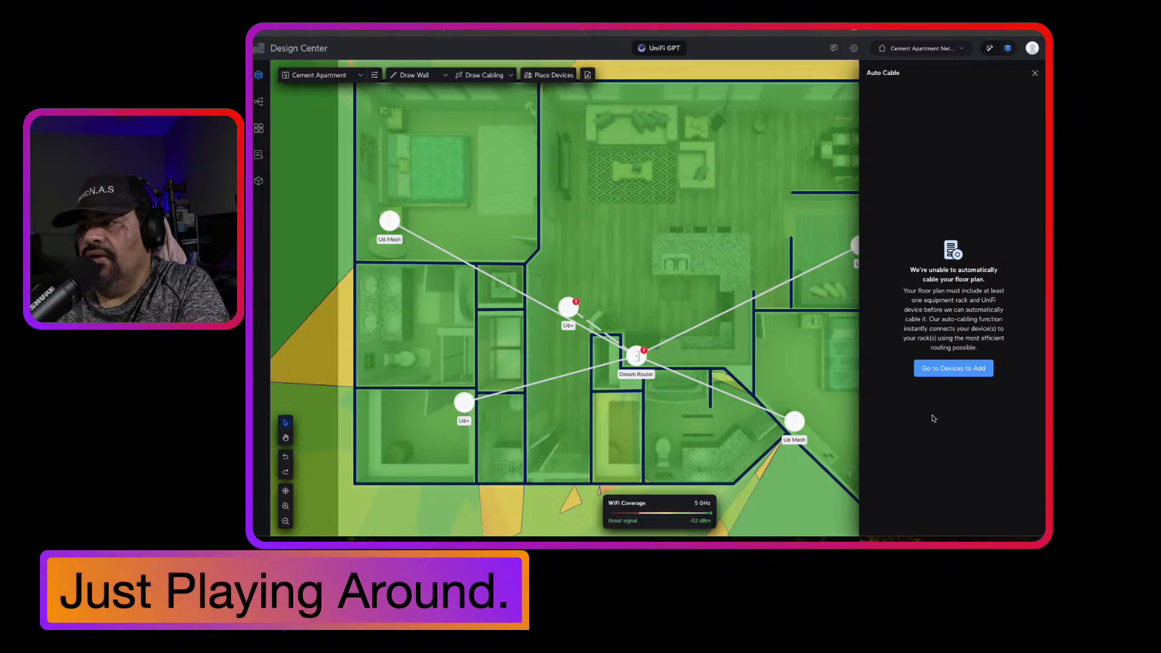
pyautogui.click(953, 368)
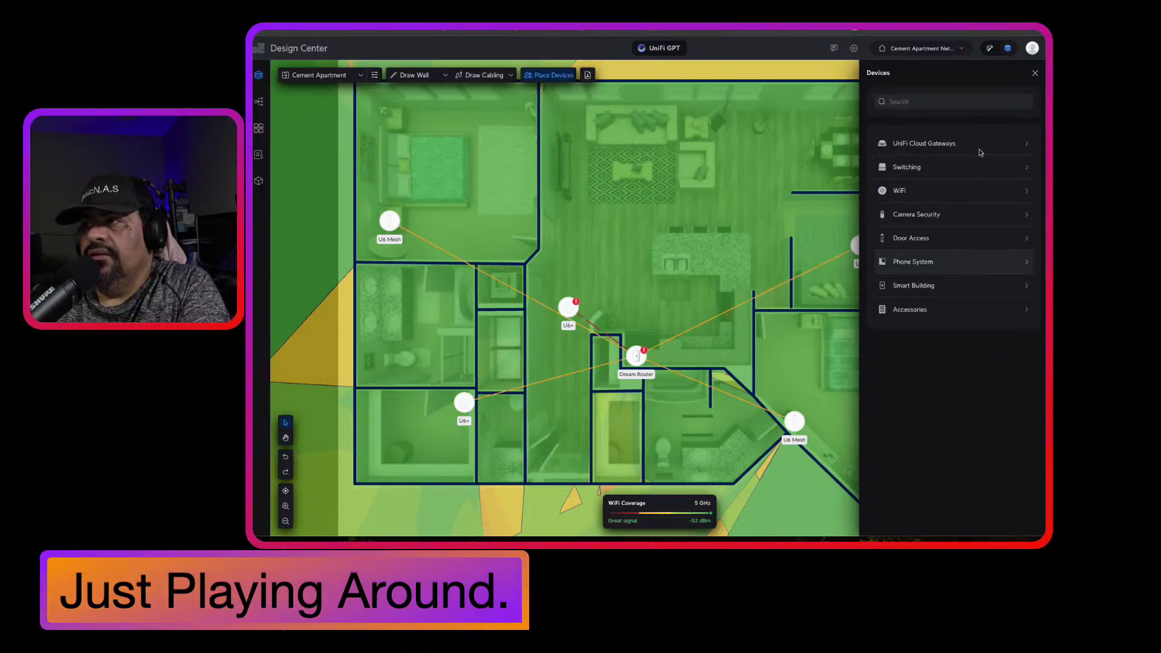
pyautogui.click(1035, 75)
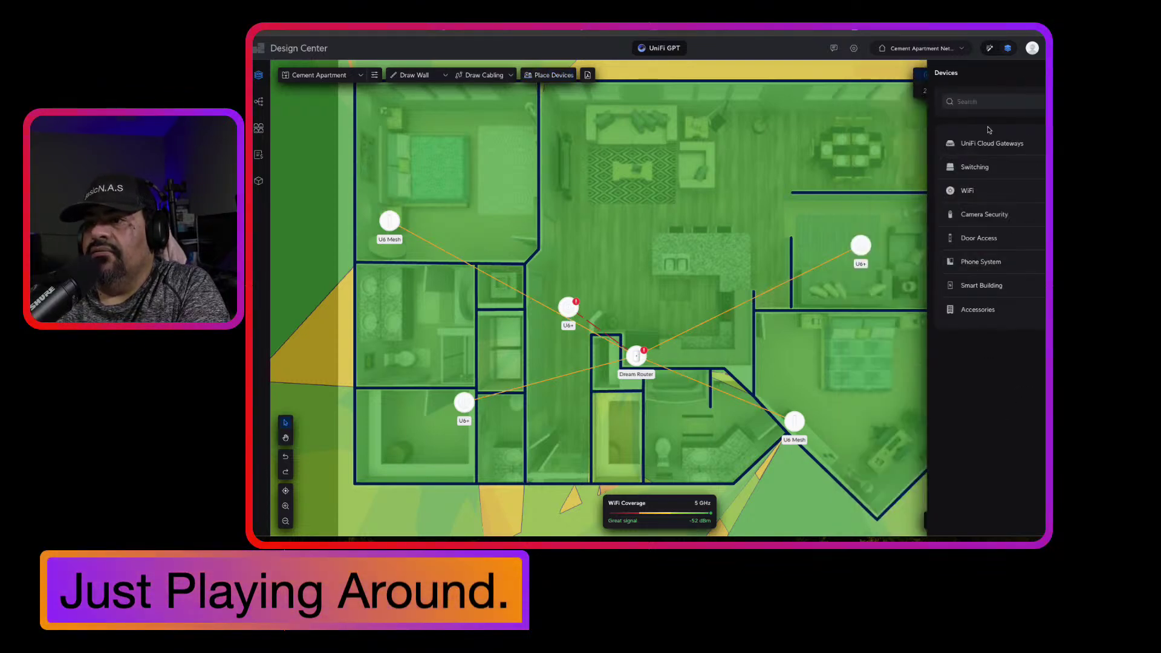
# Delete all cables linking the Dream Router to the access points, including the duplicate run to the hallway U6+.
pyautogui.click(593, 329)
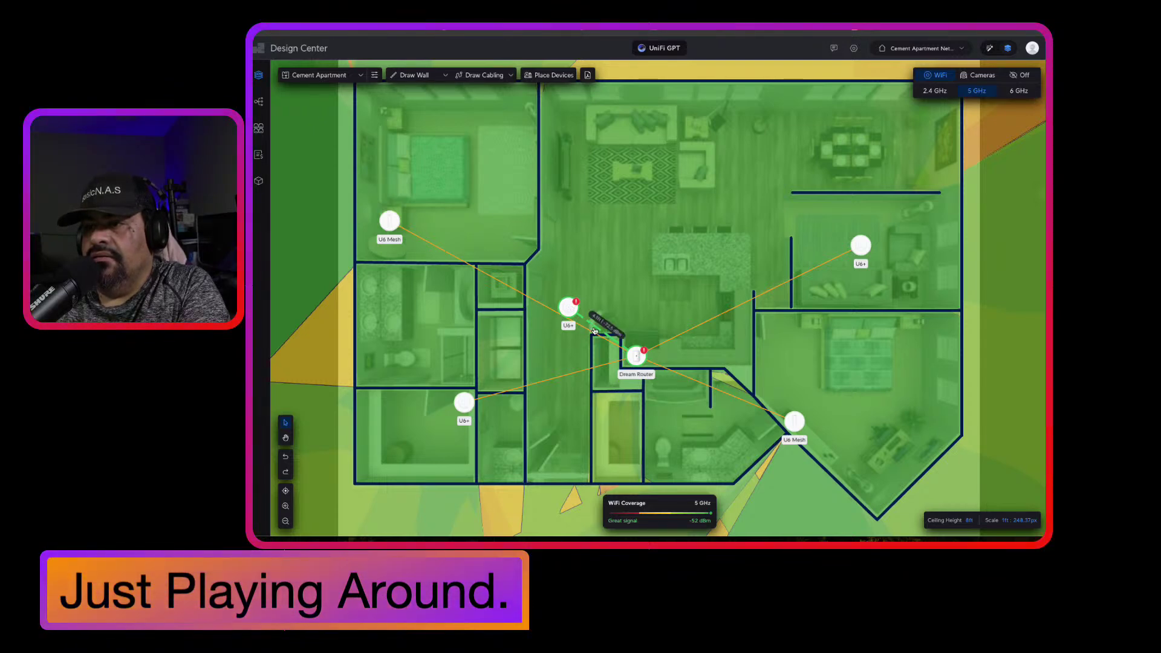
pyautogui.click(593, 315)
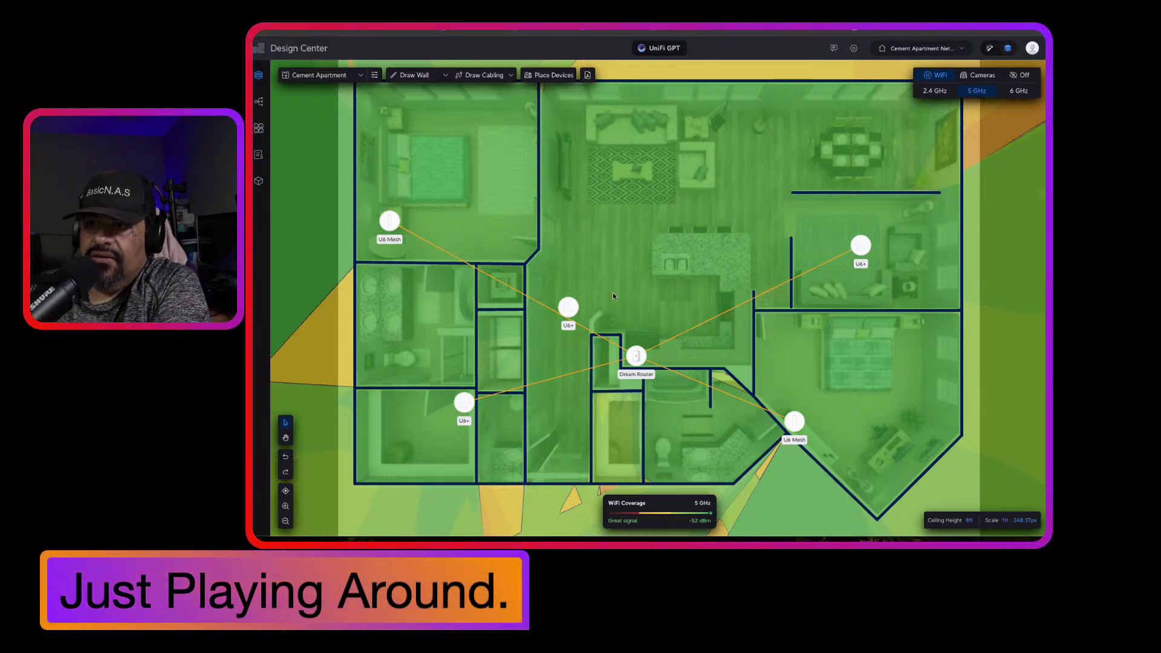
pyautogui.click(582, 373)
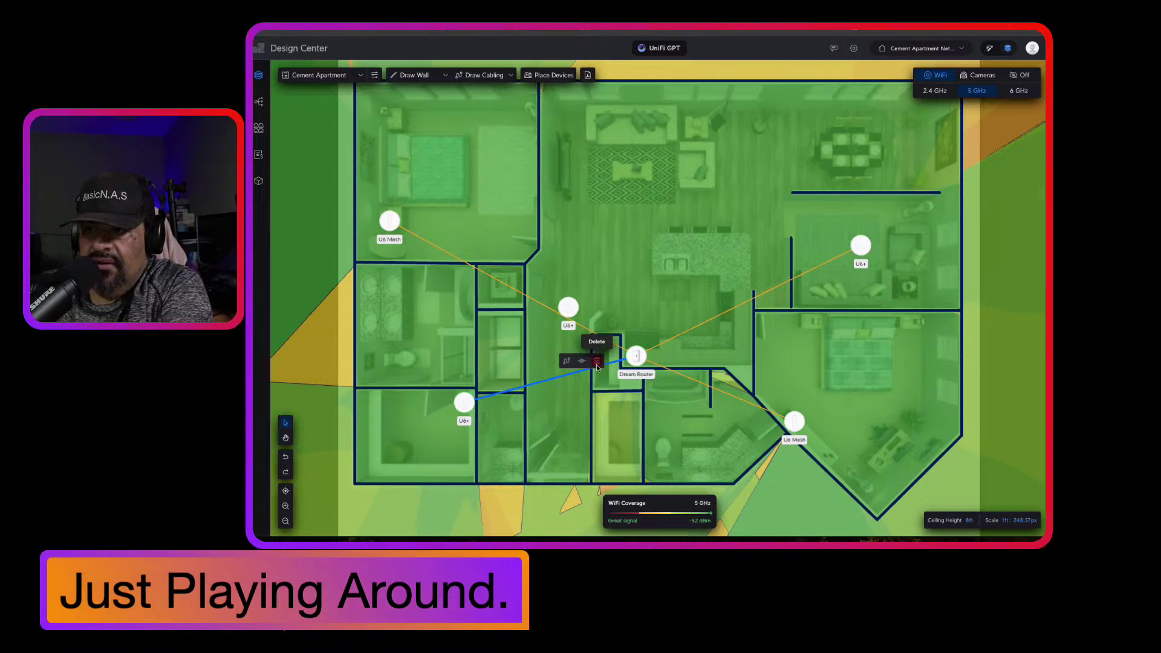
pyautogui.click(596, 361)
pyautogui.click(599, 337)
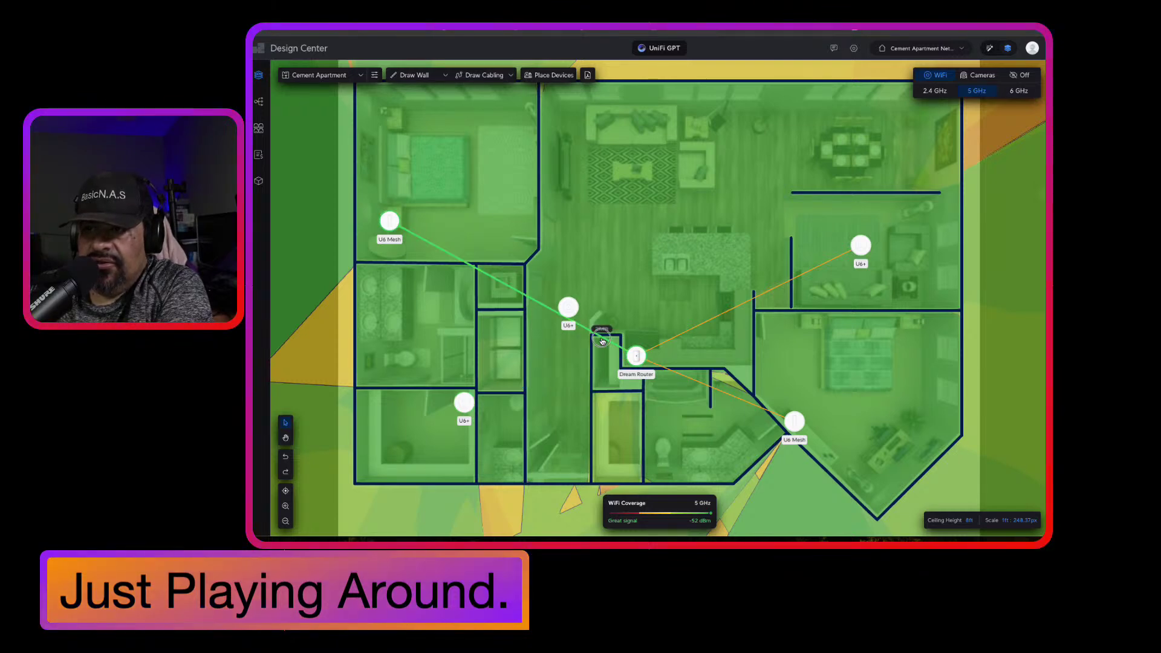
pyautogui.click(618, 332)
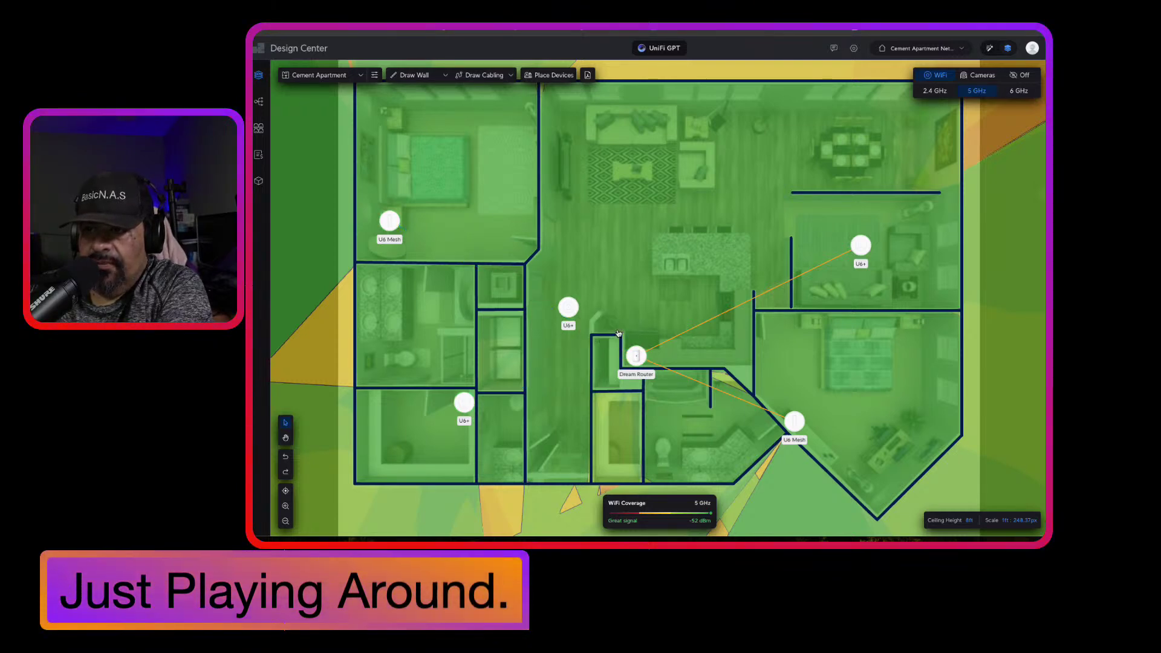
pyautogui.click(681, 375)
pyautogui.click(696, 364)
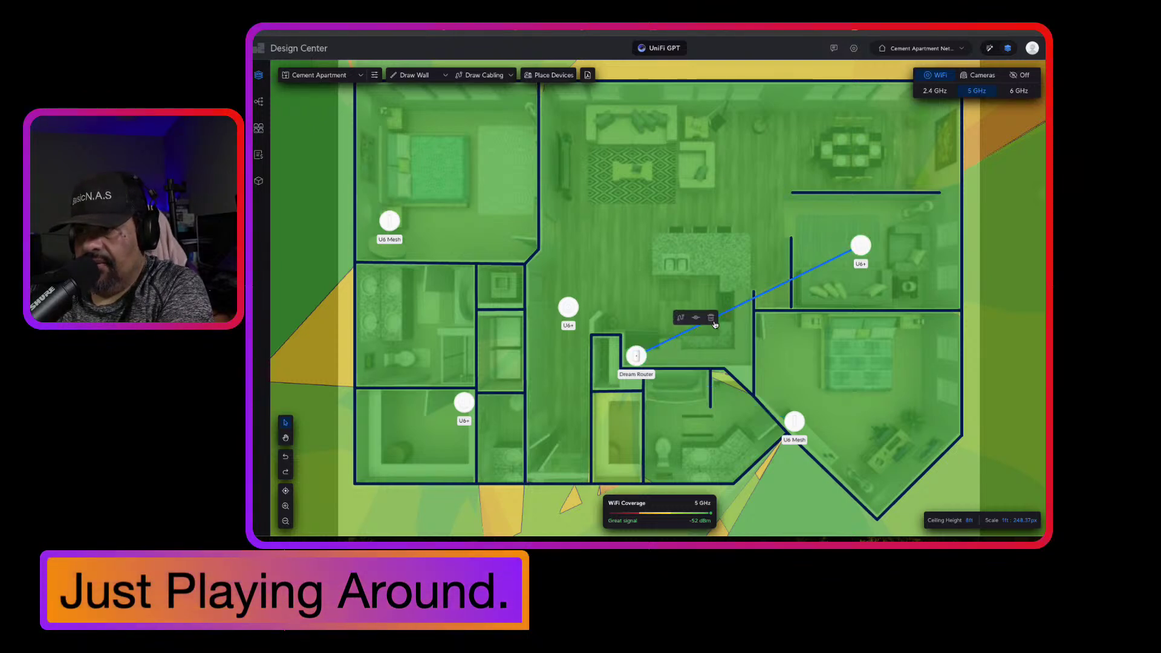
pyautogui.click(710, 318)
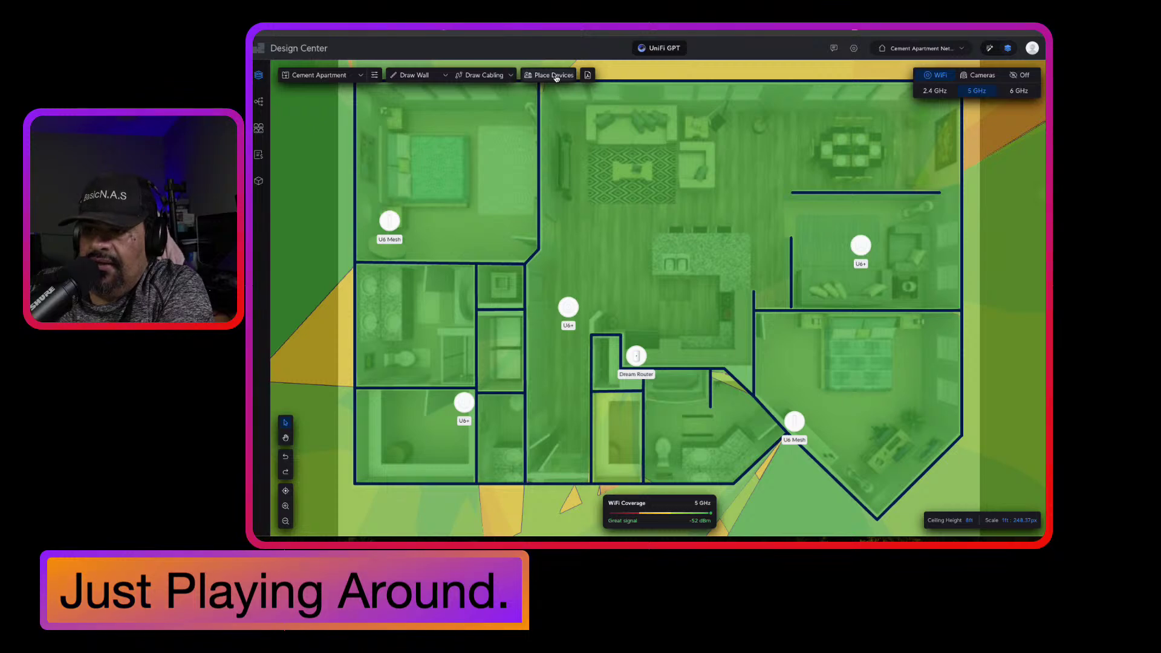
# Replace the Dream Router with a Cloud Gateway Ultra placed in the small closet beside the hallway.
pyautogui.click(637, 358)
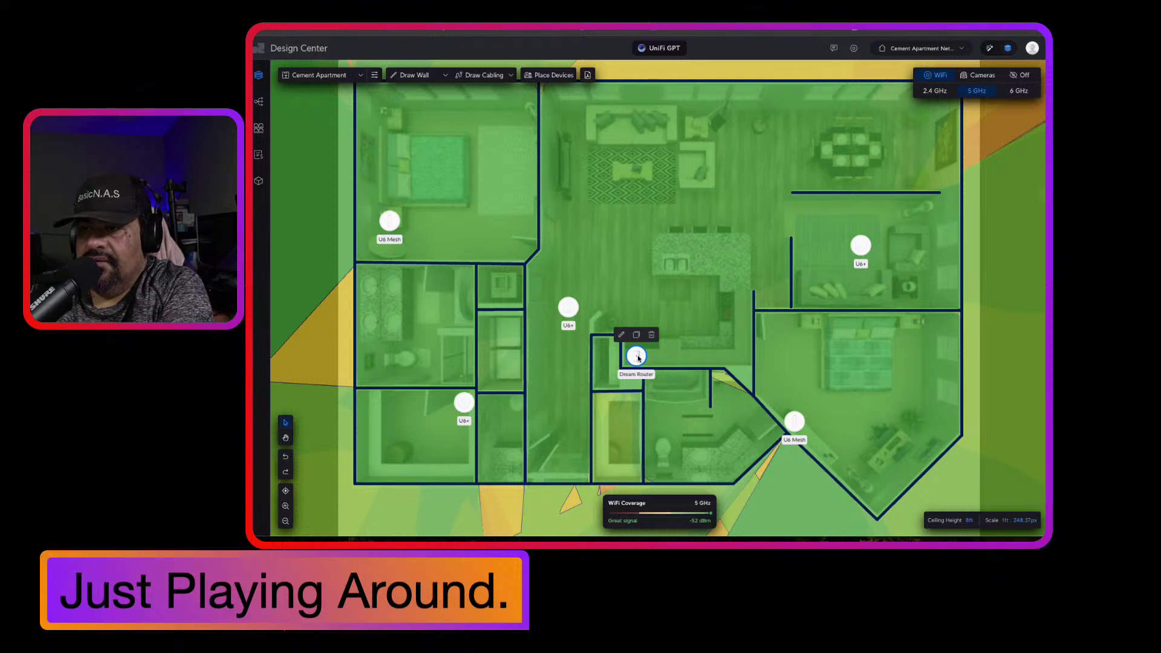
pyautogui.click(652, 336)
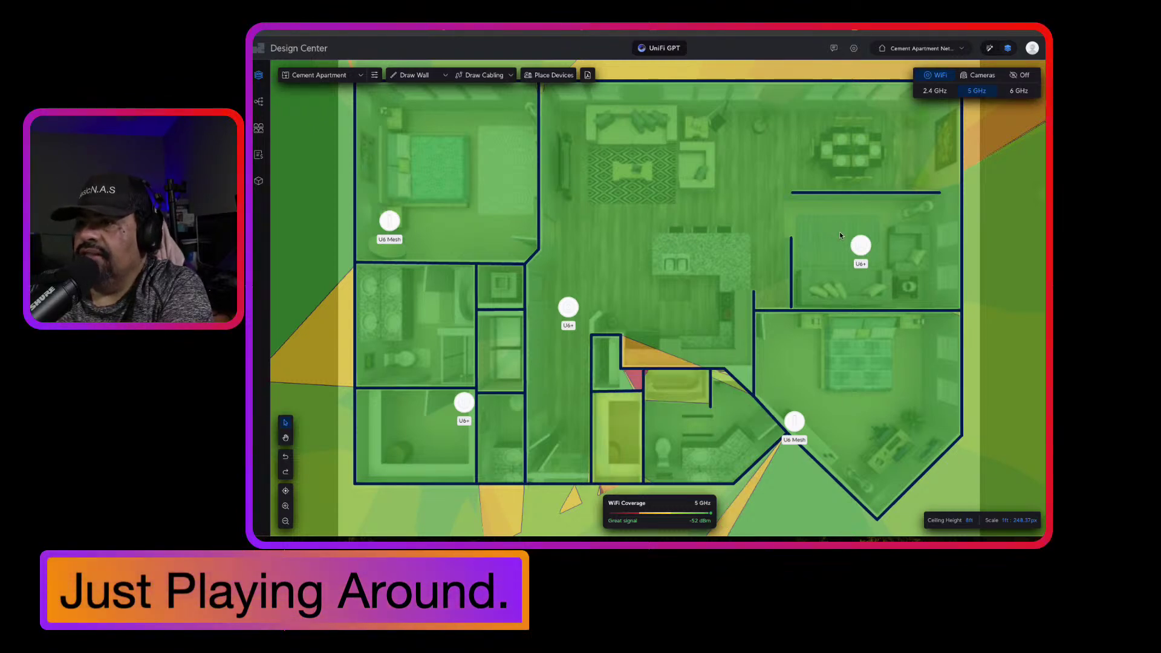
pyautogui.click(552, 75)
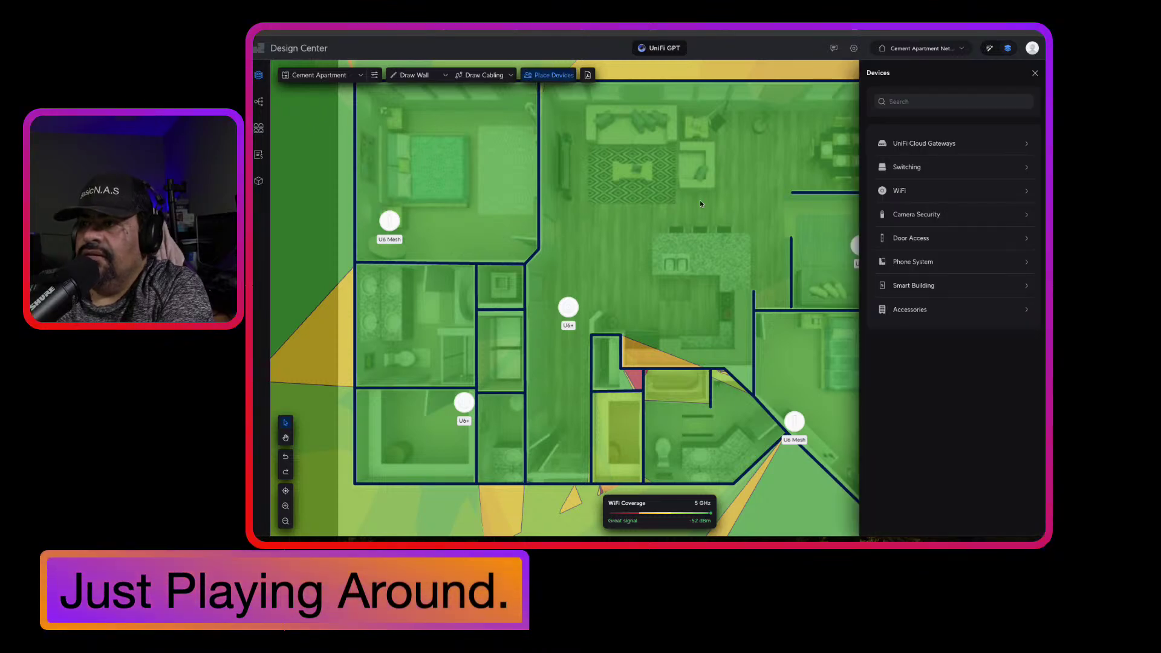
pyautogui.click(917, 145)
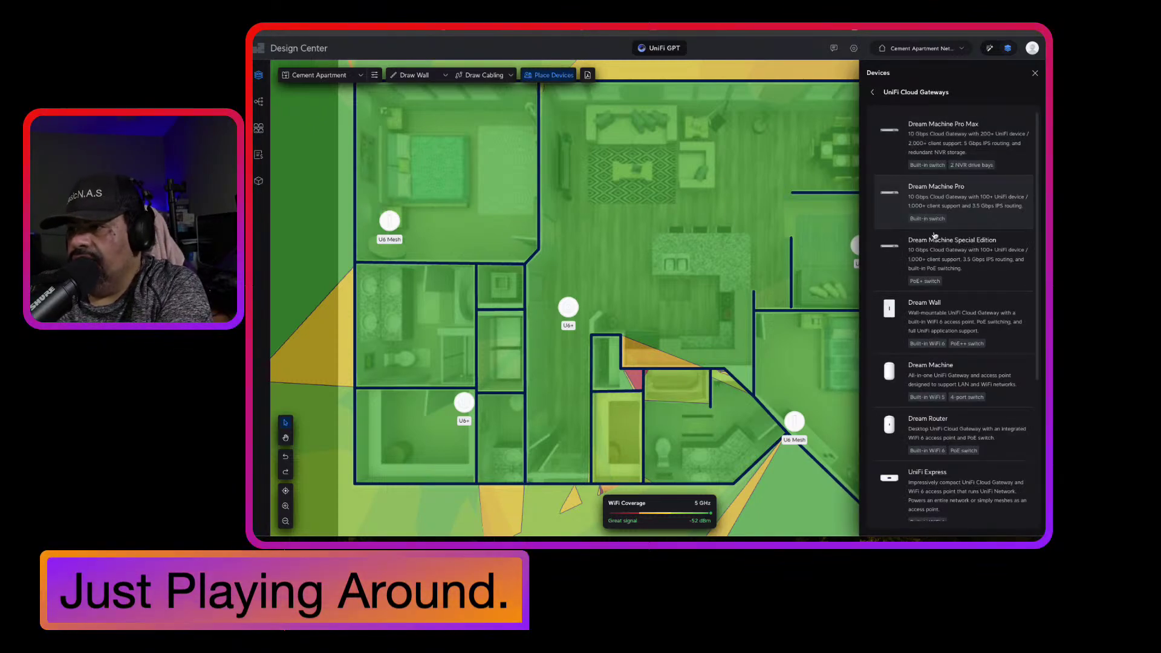
pyautogui.scroll(-1, 924, 299)
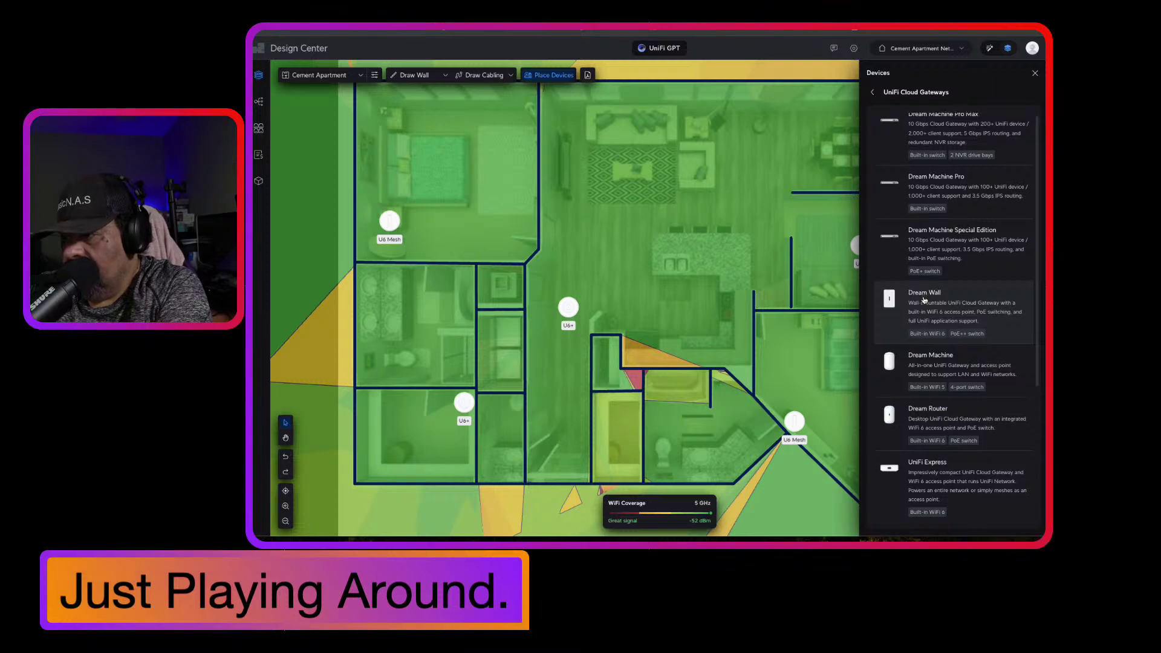
pyautogui.scroll(-5, 923, 299)
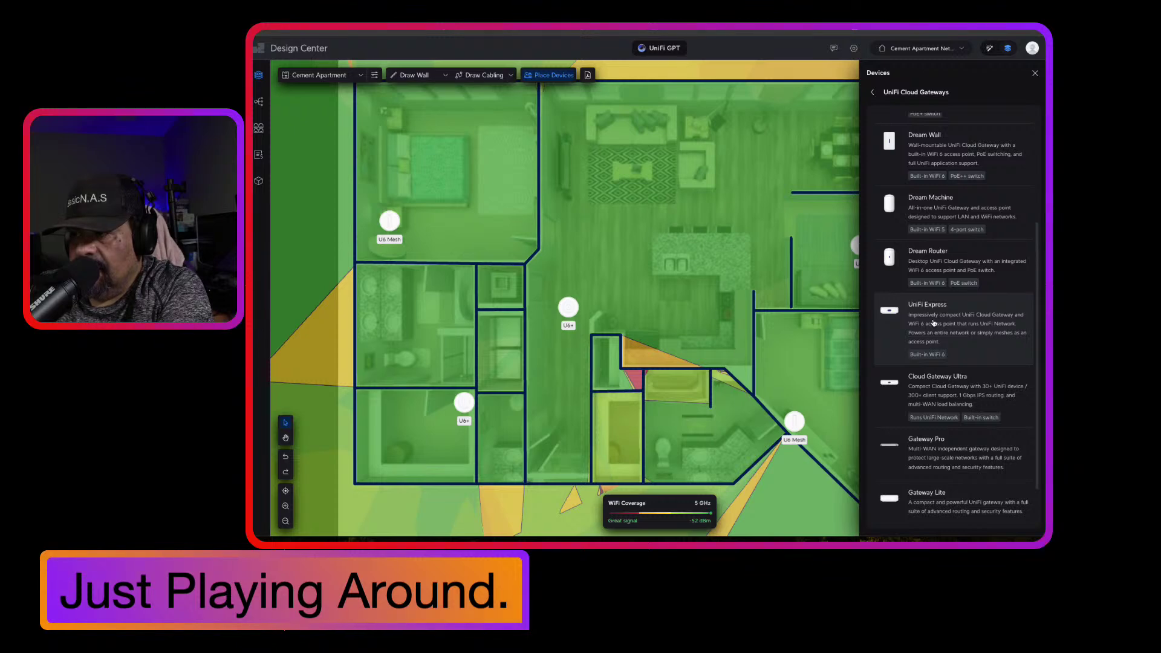
pyautogui.scroll(-1, 934, 323)
pyautogui.scroll(-1, 934, 323)
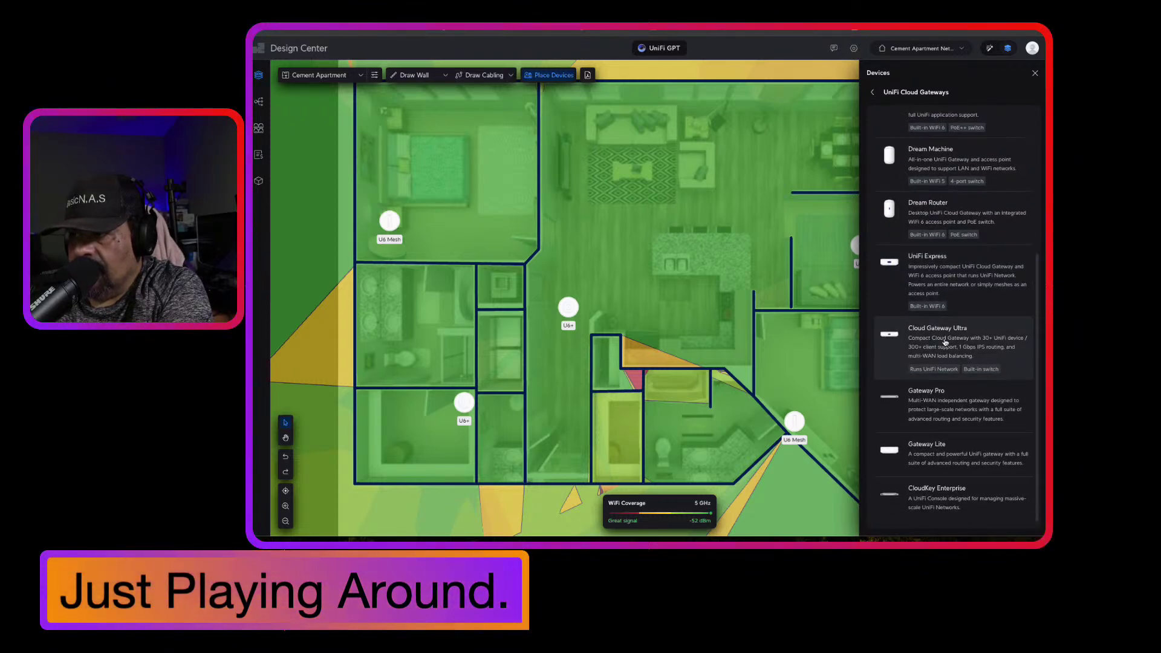
pyautogui.click(945, 342)
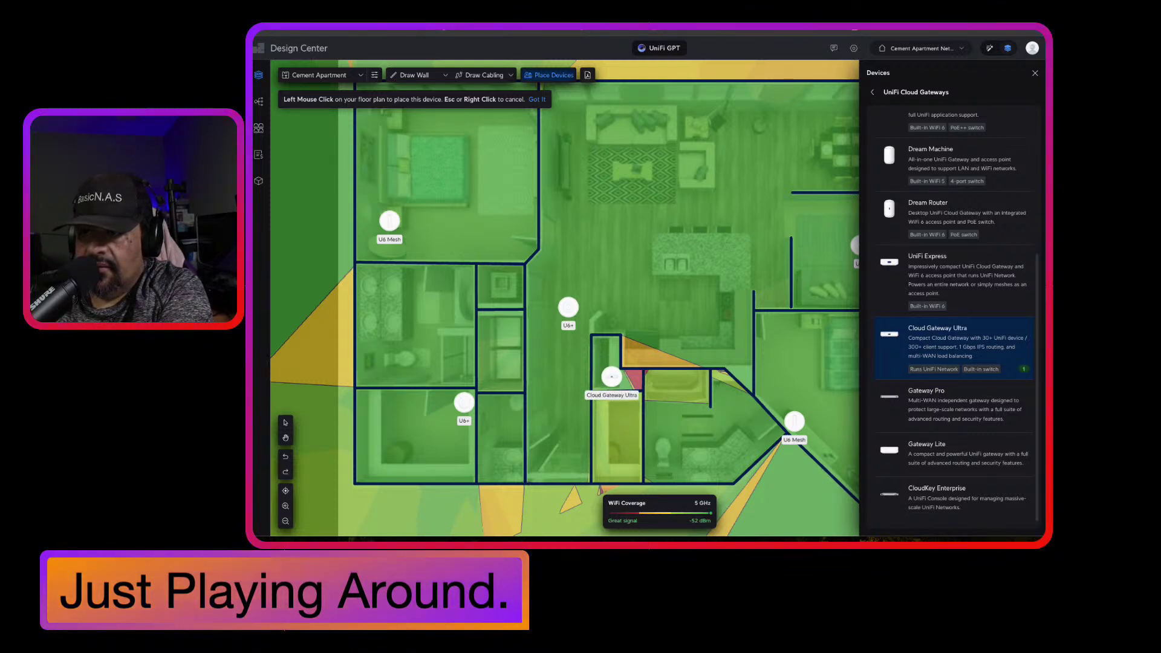
pyautogui.click(611, 376)
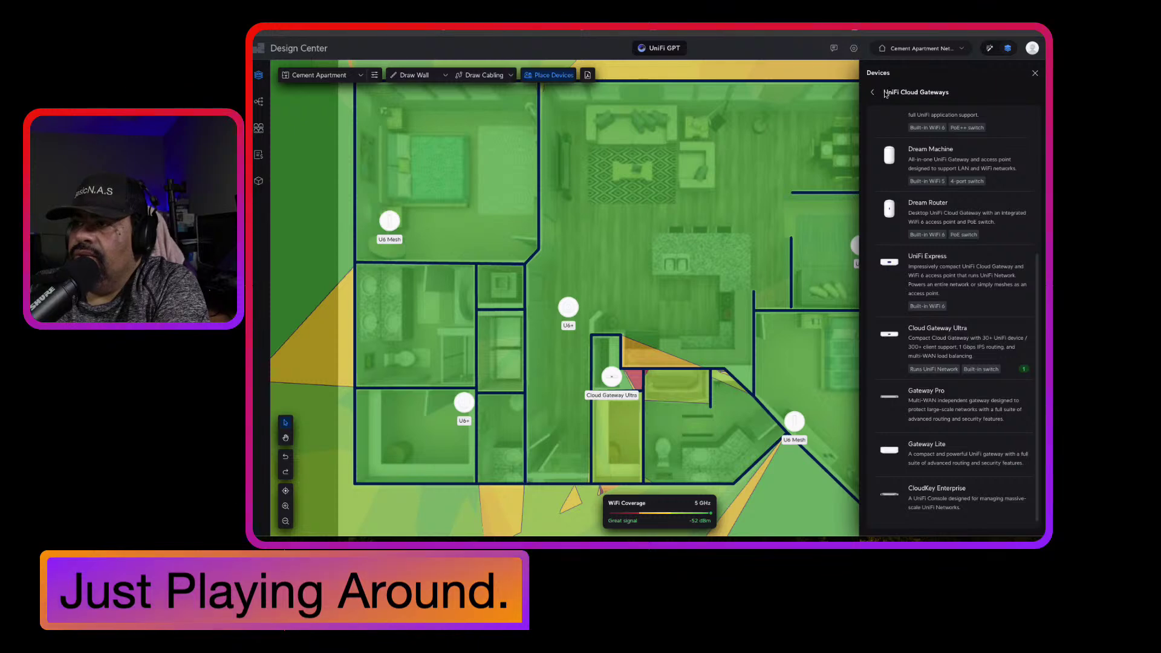
# Examine the switching catalogue, comparing port counts and PoE wattage of the compact Ultra, Lite and Flex switches.
pyautogui.click(881, 94)
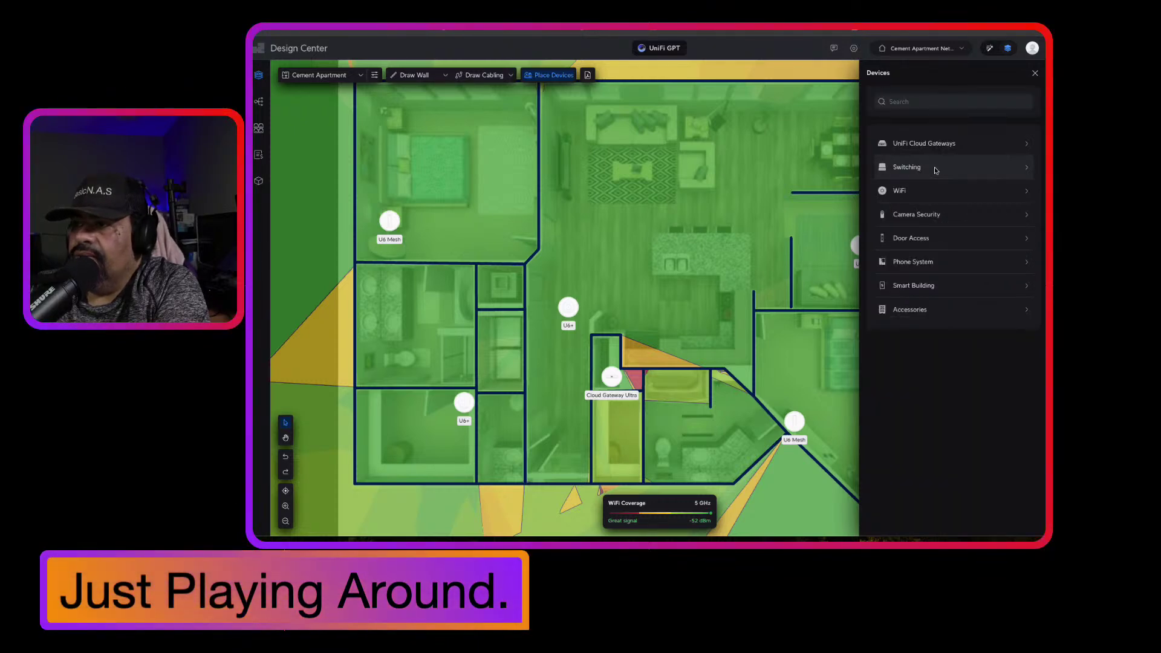
pyautogui.click(906, 168)
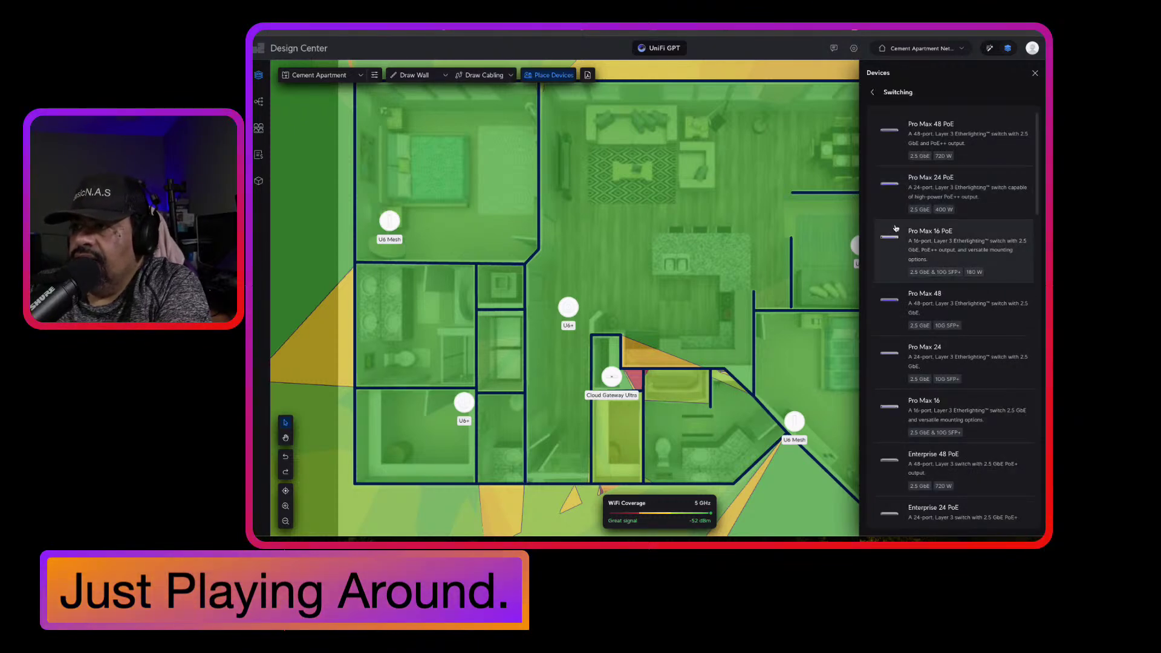
pyautogui.scroll(-3, 904, 263)
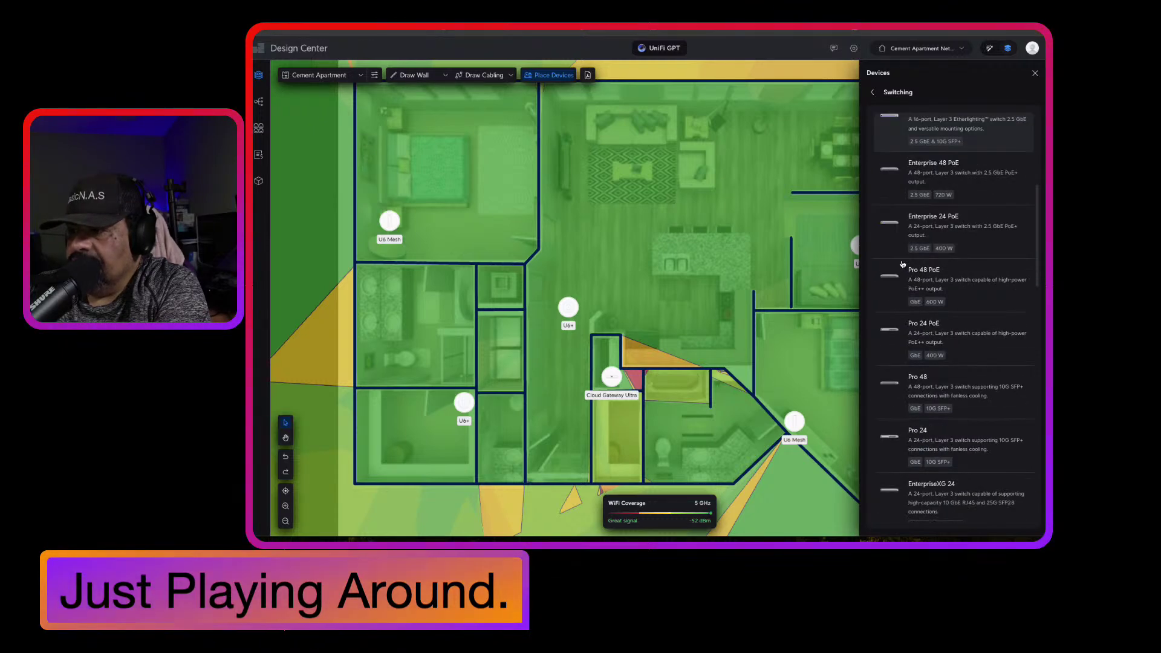
pyautogui.scroll(-4, 900, 264)
pyautogui.scroll(-2, 893, 264)
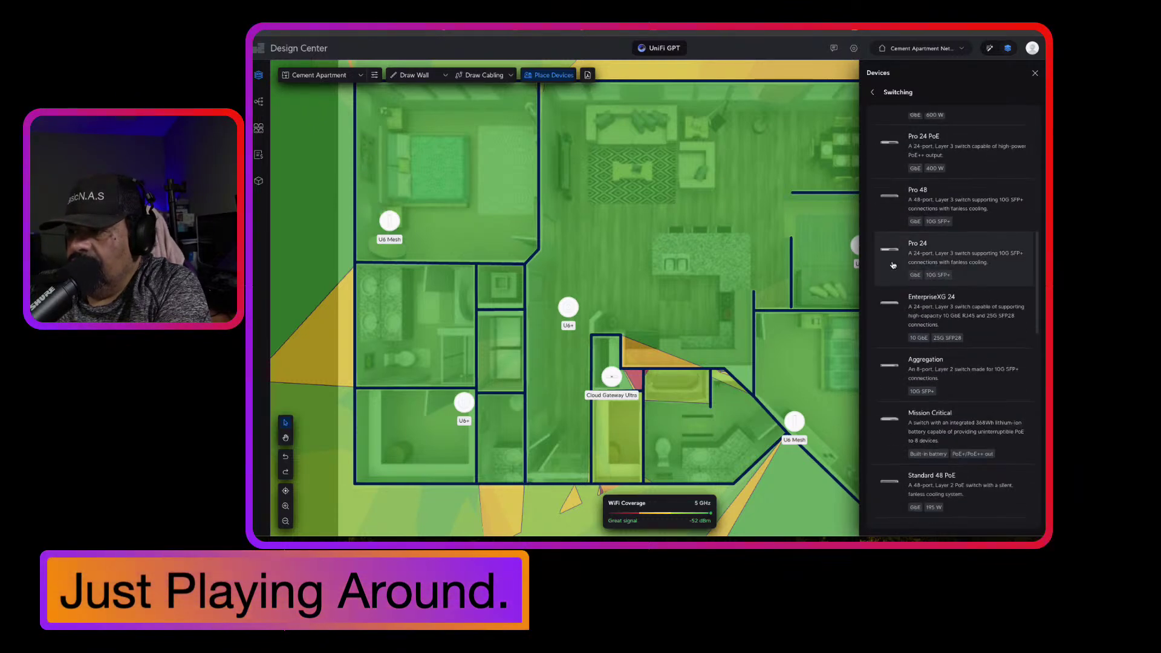
pyautogui.scroll(-2, 894, 264)
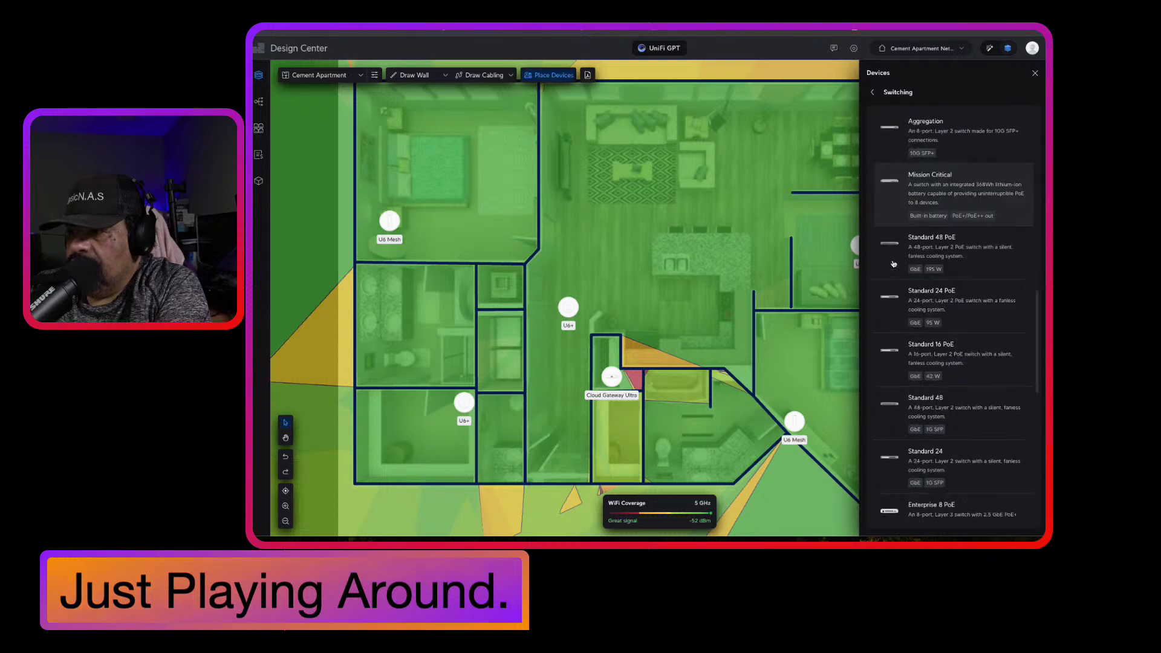
pyautogui.scroll(-3, 893, 264)
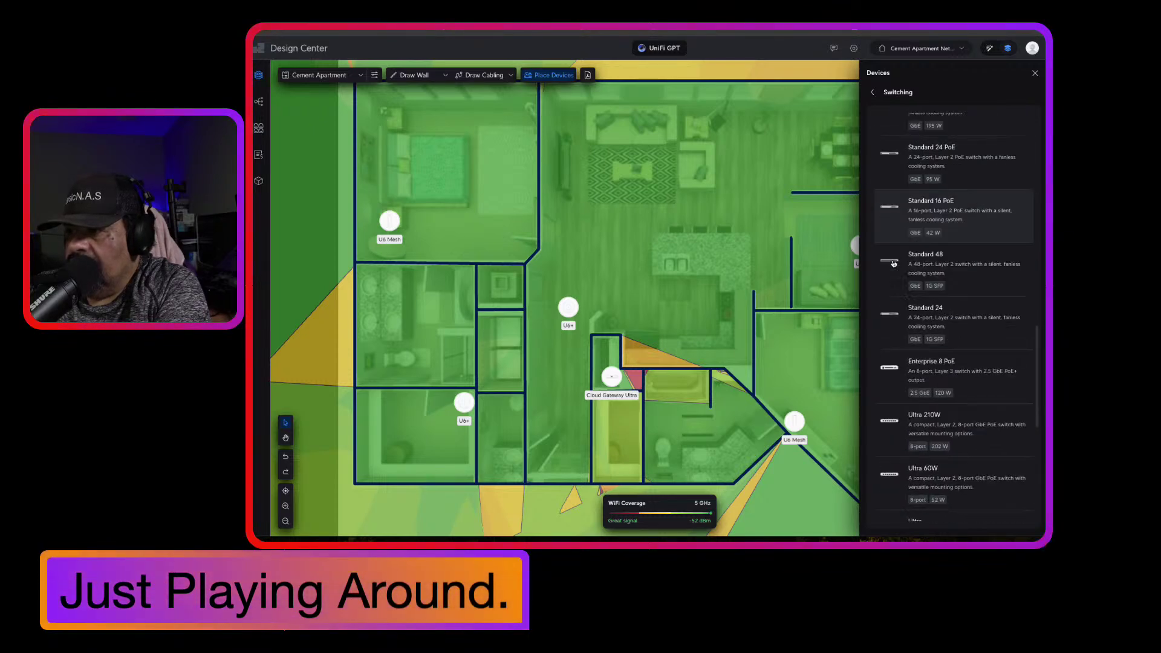
pyautogui.scroll(-1, 894, 264)
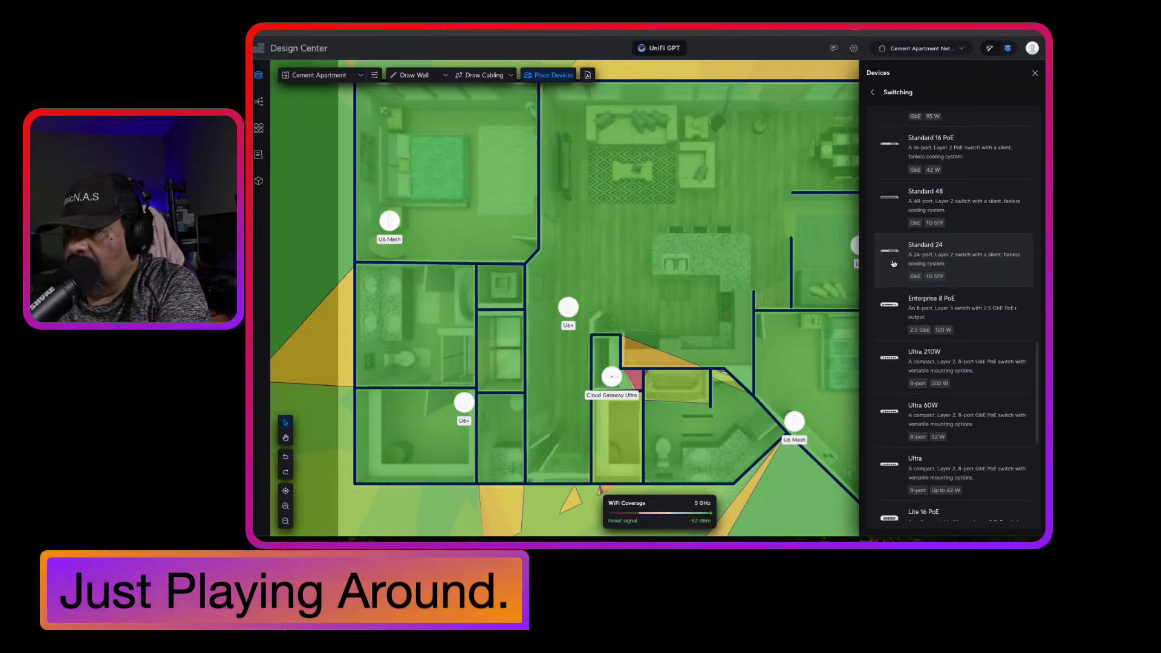
pyautogui.scroll(-1, 894, 264)
pyautogui.scroll(-1, 894, 263)
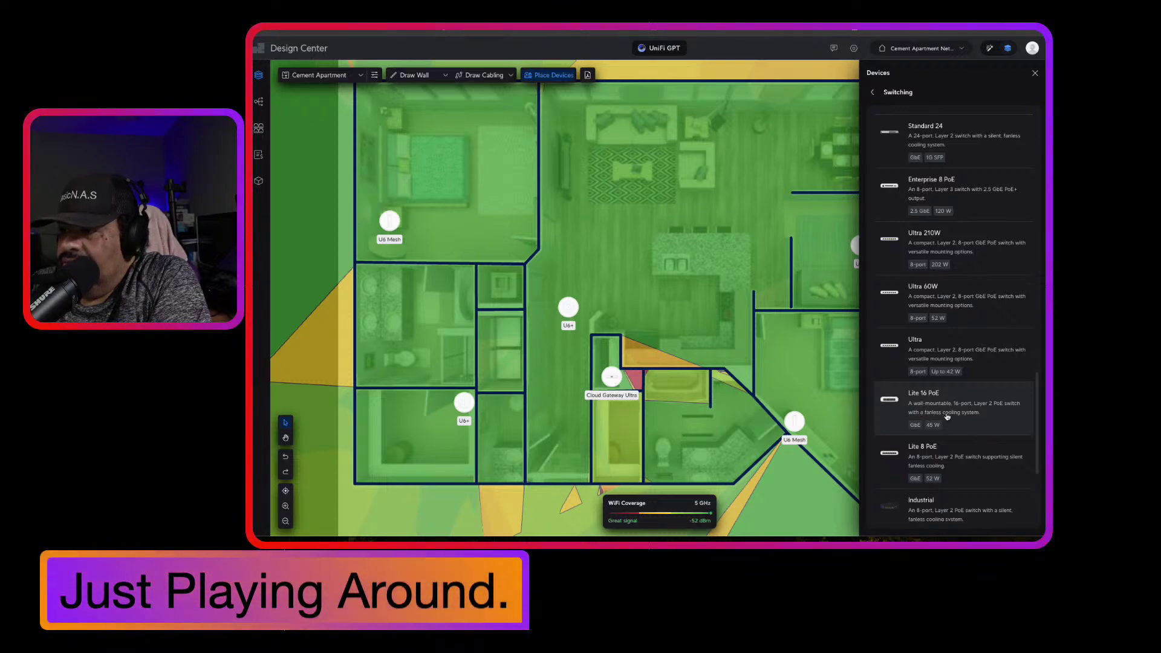
pyautogui.scroll(-3, 949, 363)
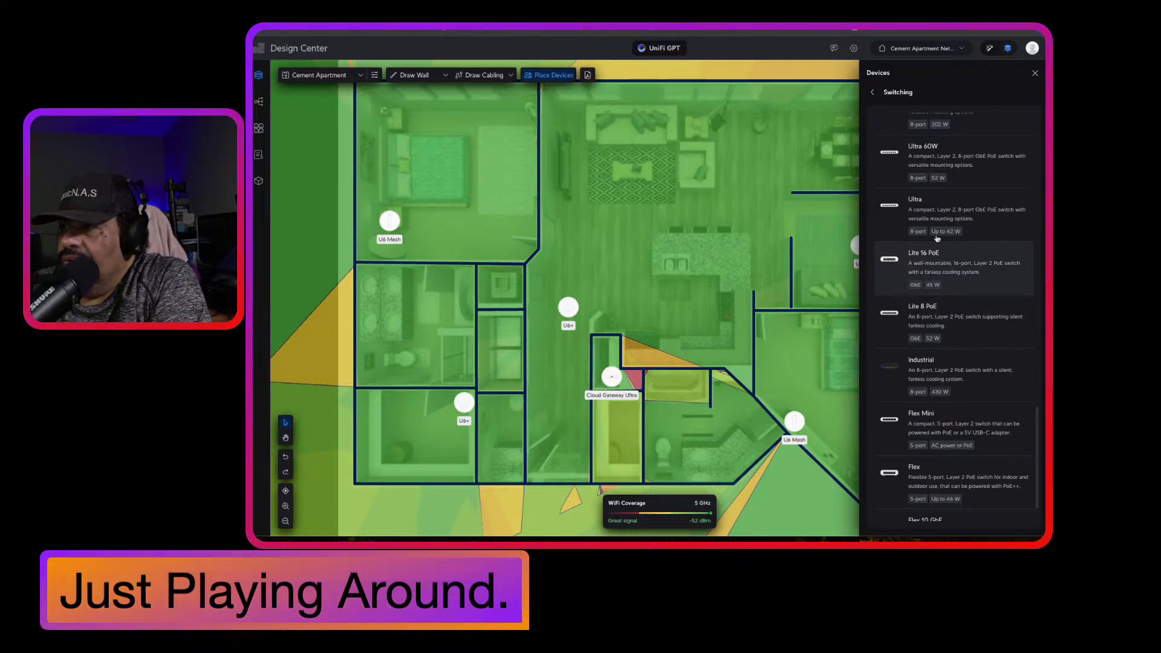
pyautogui.scroll(1, 933, 221)
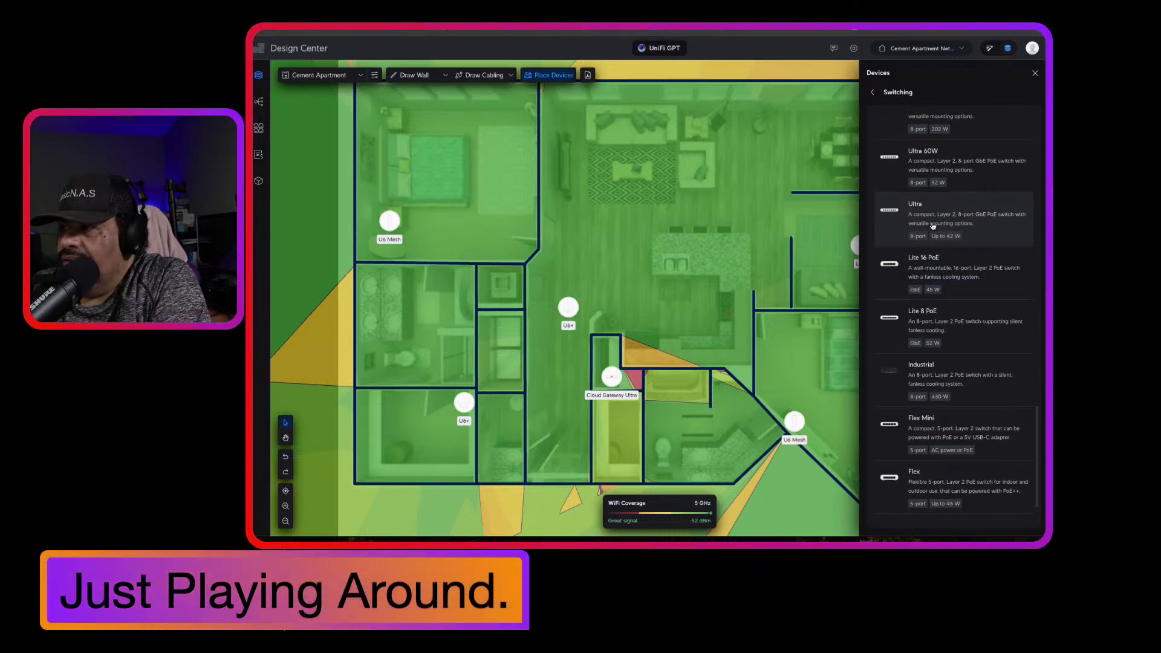
pyautogui.scroll(1, 934, 229)
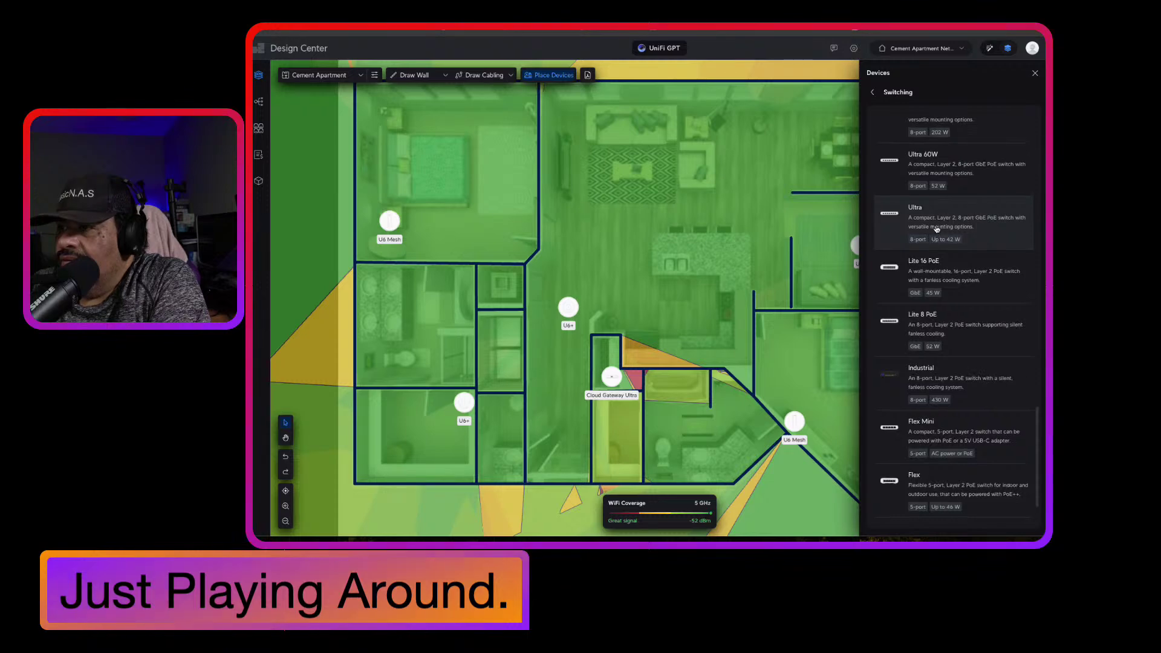
pyautogui.scroll(2, 936, 228)
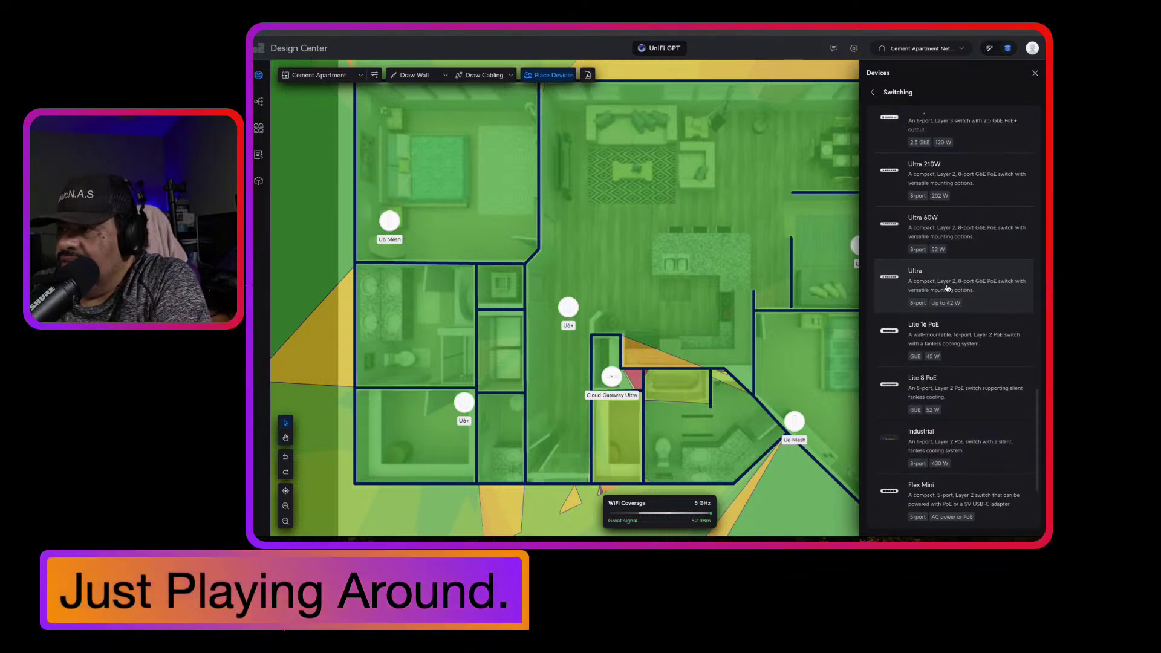
pyautogui.scroll(-2, 948, 288)
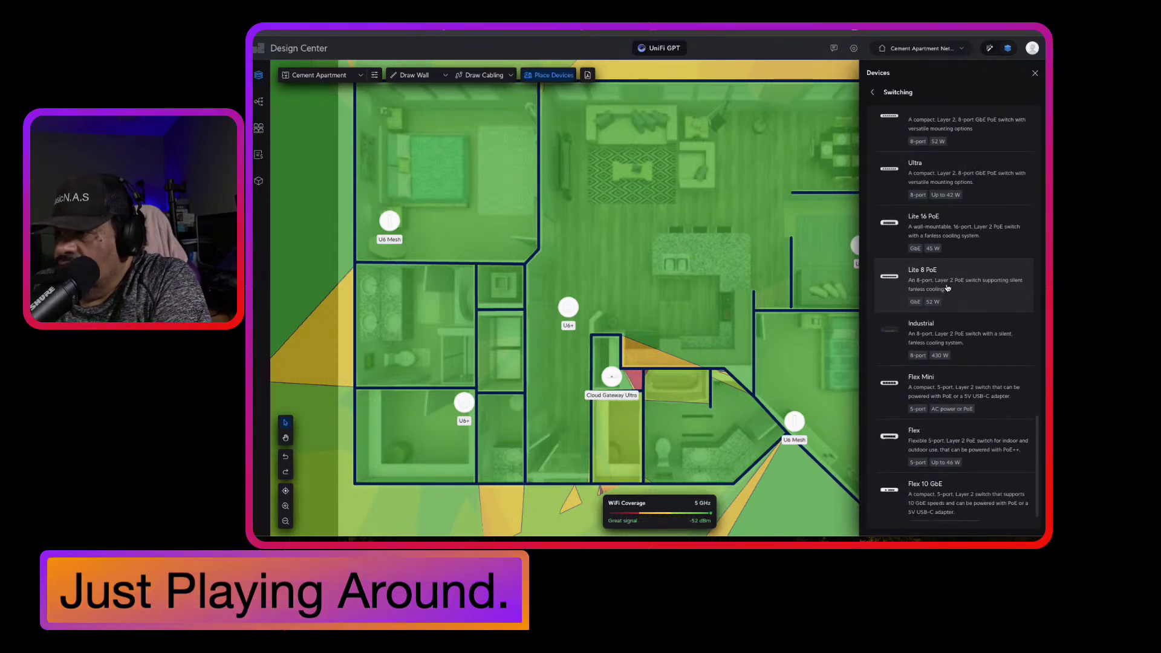
pyautogui.scroll(-1, 947, 289)
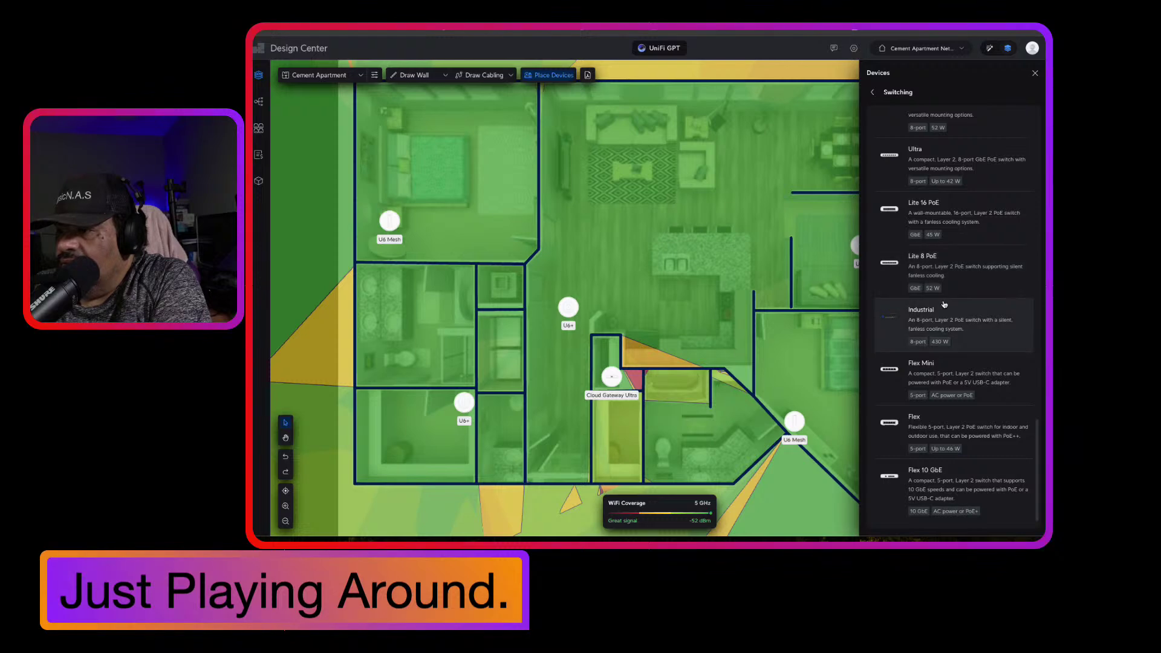
pyautogui.scroll(4, 944, 306)
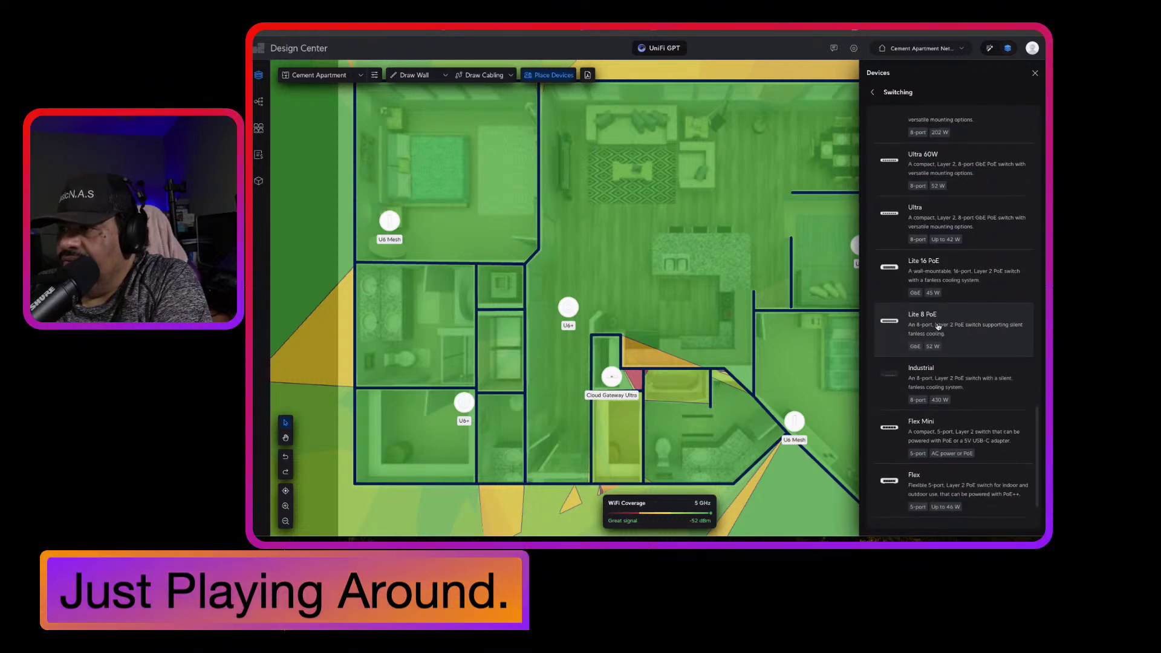
pyautogui.scroll(4, 942, 347)
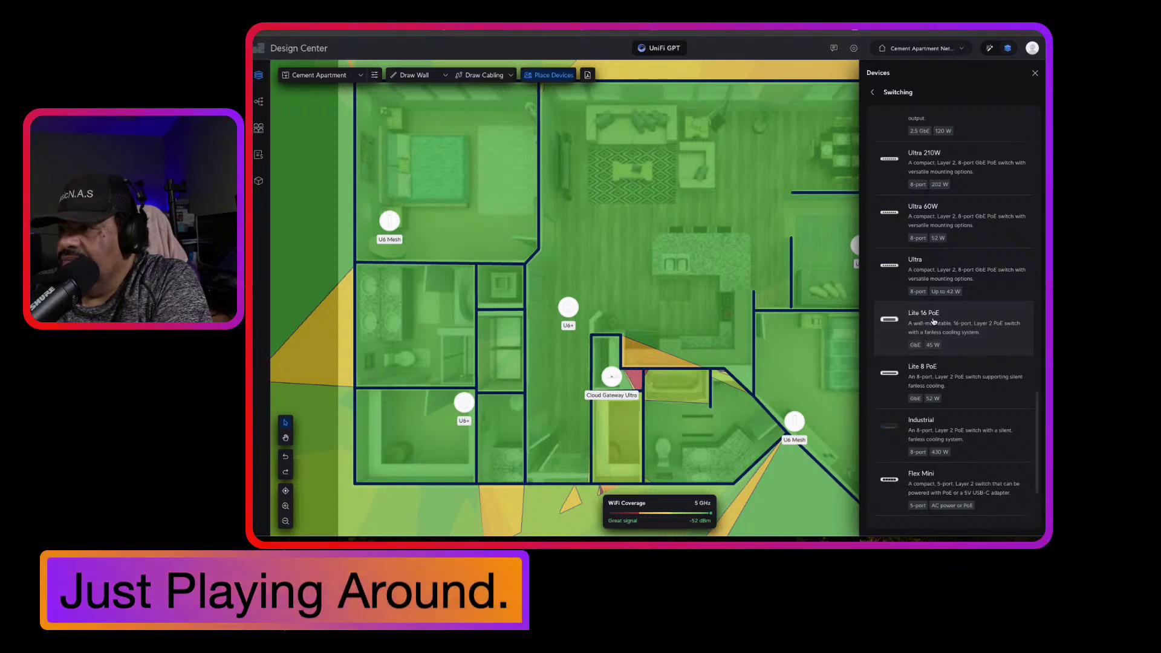
pyautogui.scroll(2, 937, 331)
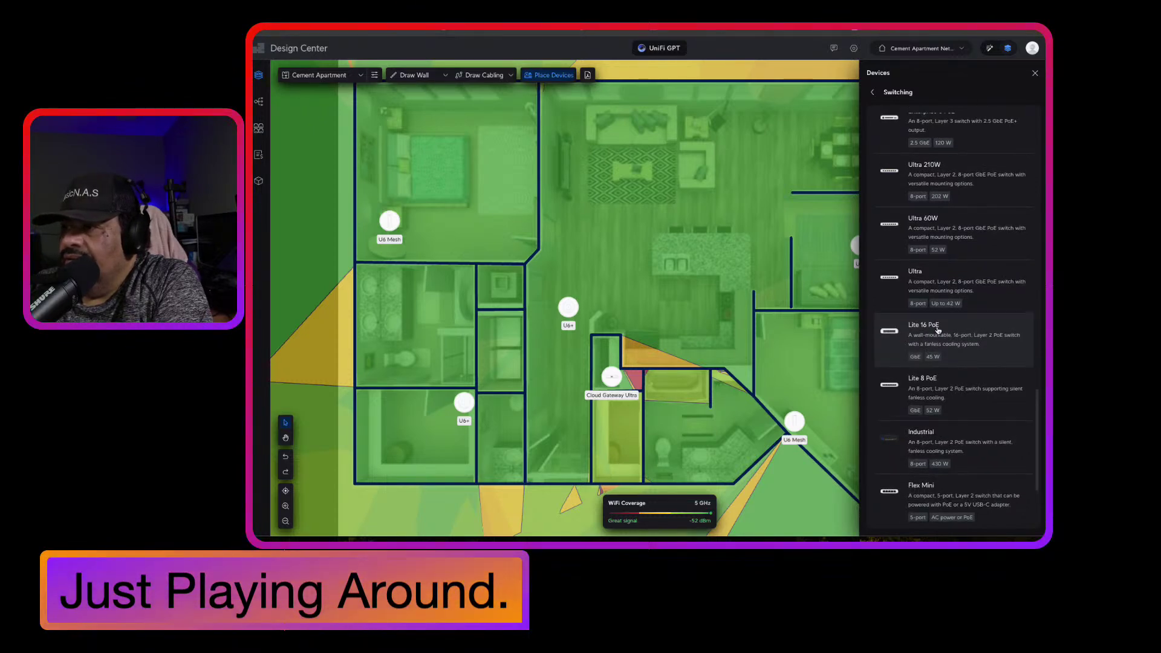
pyautogui.scroll(1, 934, 334)
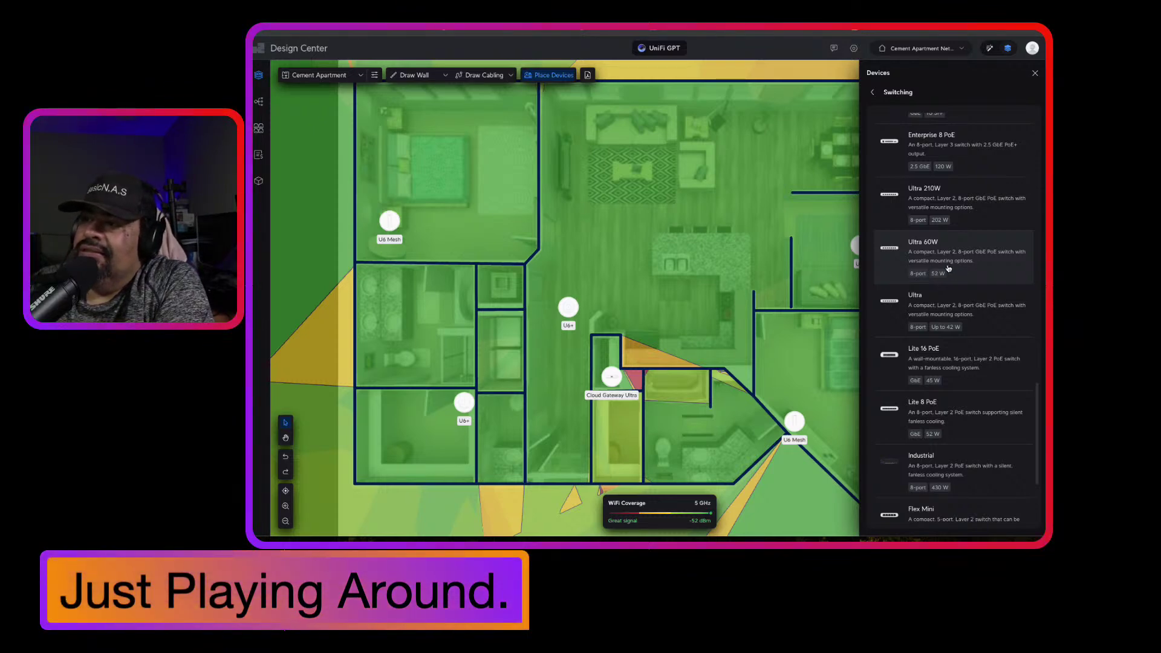
# Place one Ultra 210W switch in the closet just above the Cloud Gateway Ultra.
pyautogui.scroll(1, 948, 268)
pyautogui.scroll(1, 934, 278)
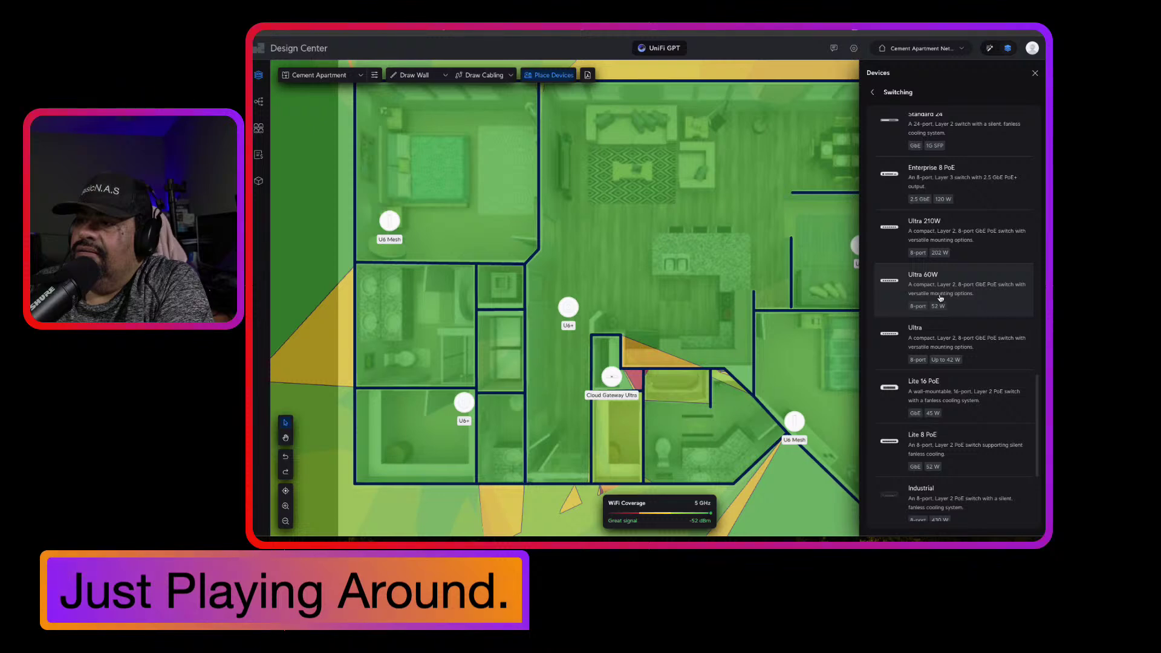
pyautogui.click(935, 234)
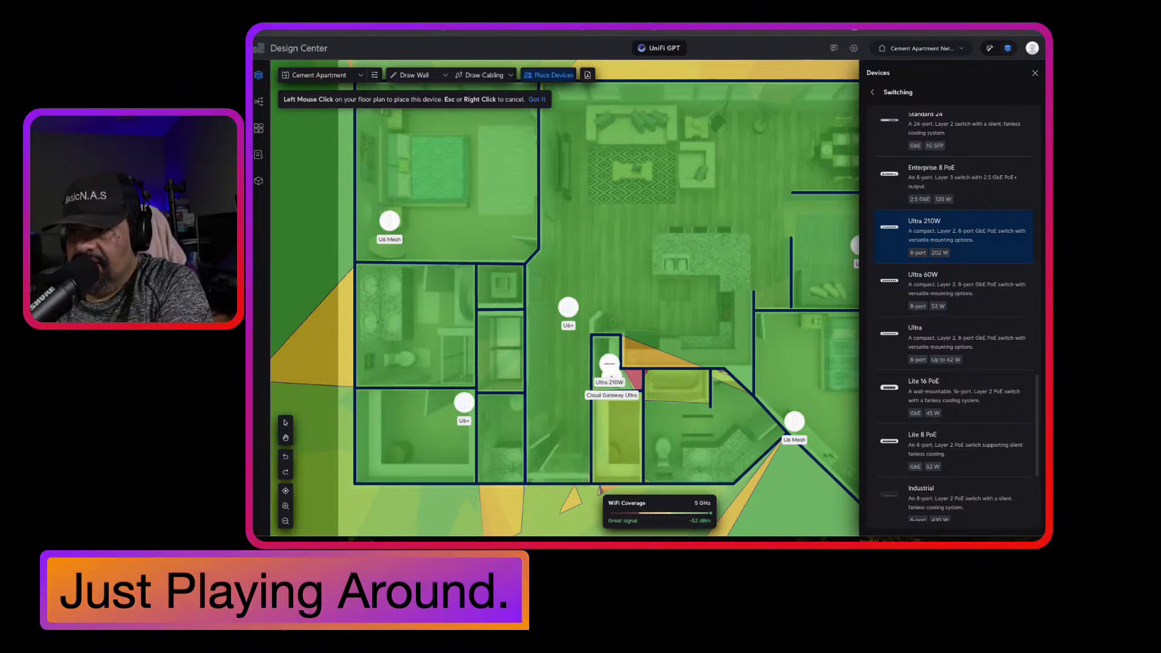
pyautogui.click(610, 363)
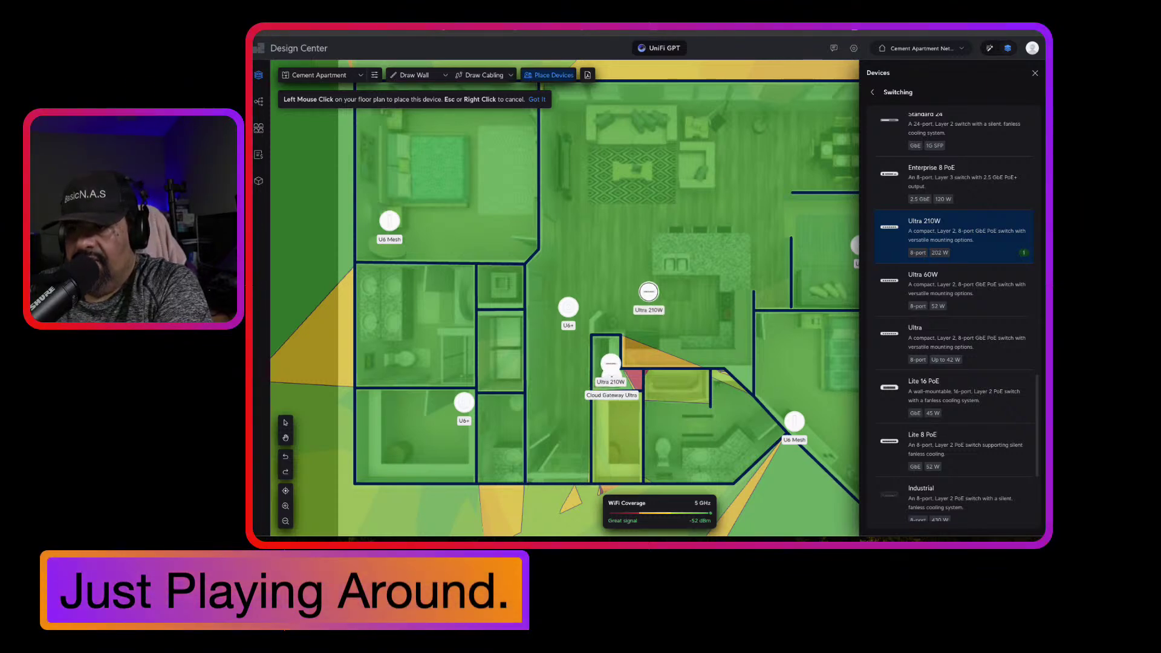
pyautogui.press('Escape')
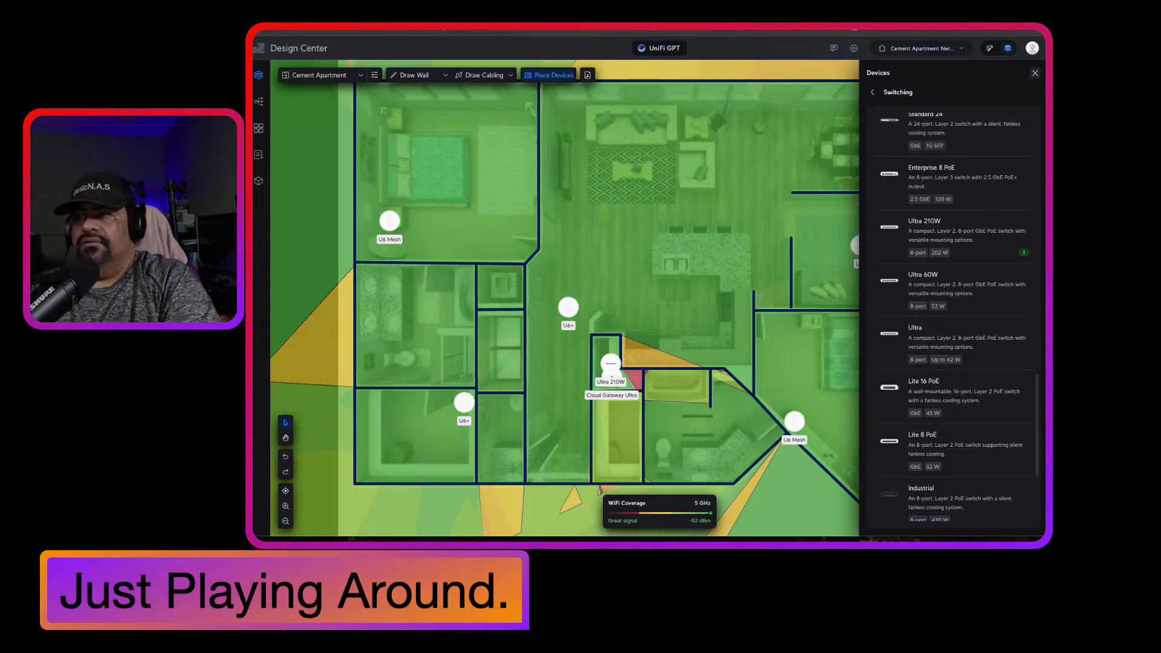
# Auto-draw cables for all listed devices: the Ultra 210W, the U6+ units and the U6 Mesh units.
pyautogui.click(1034, 74)
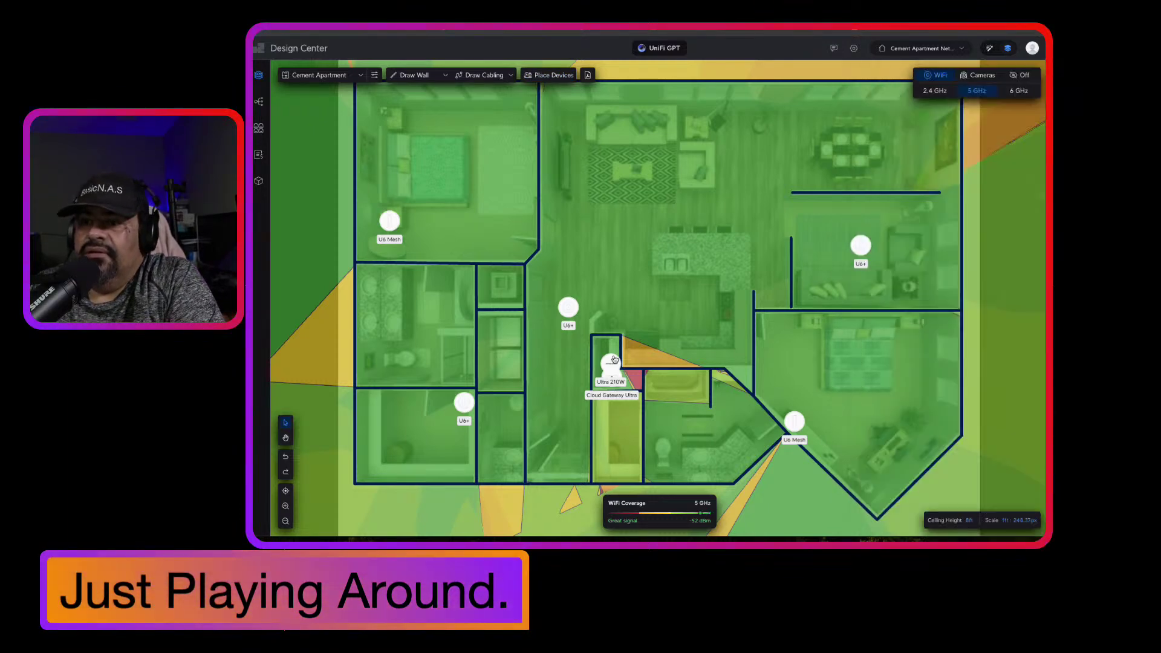
pyautogui.click(479, 76)
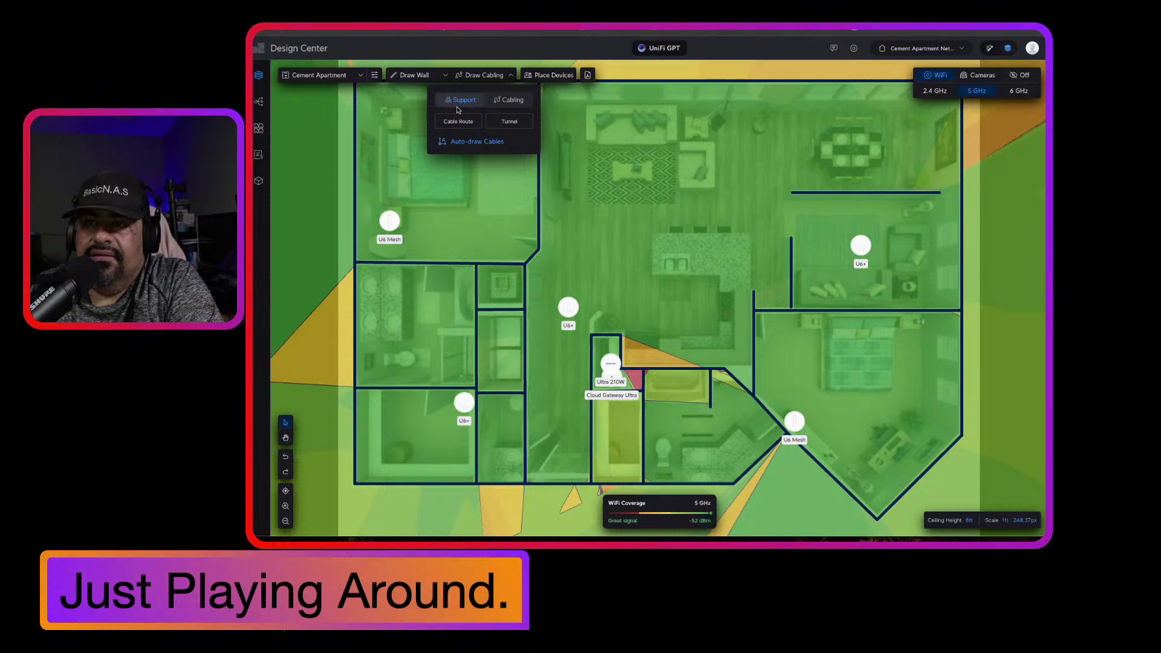
pyautogui.click(460, 144)
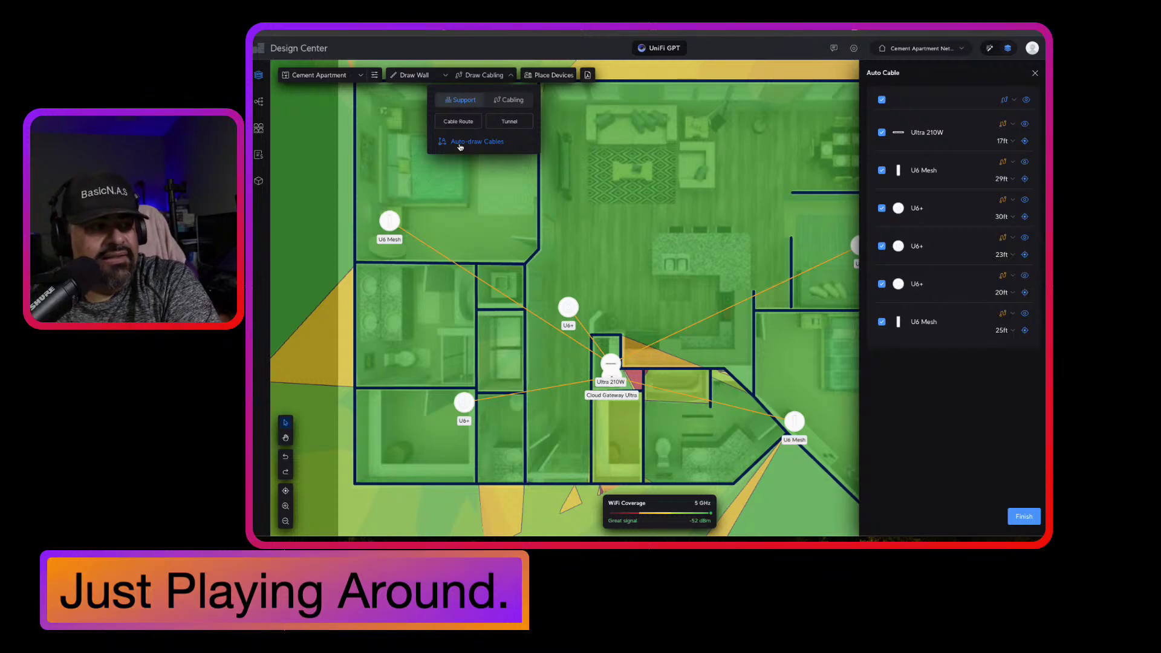
pyautogui.click(1024, 517)
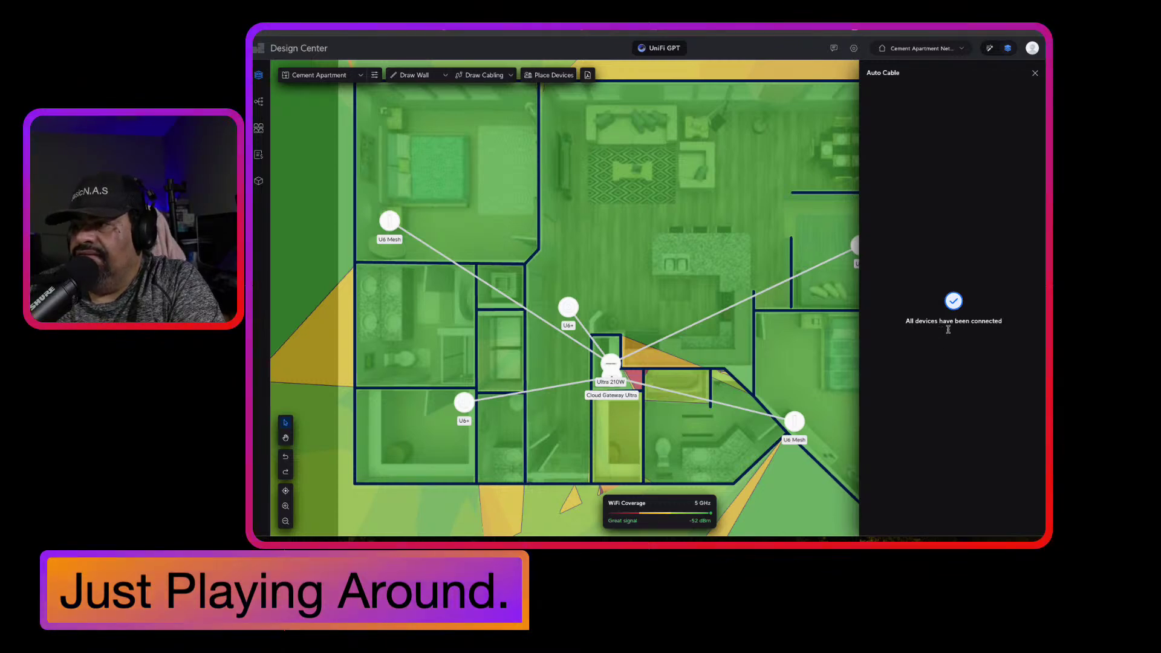
pyautogui.click(1035, 78)
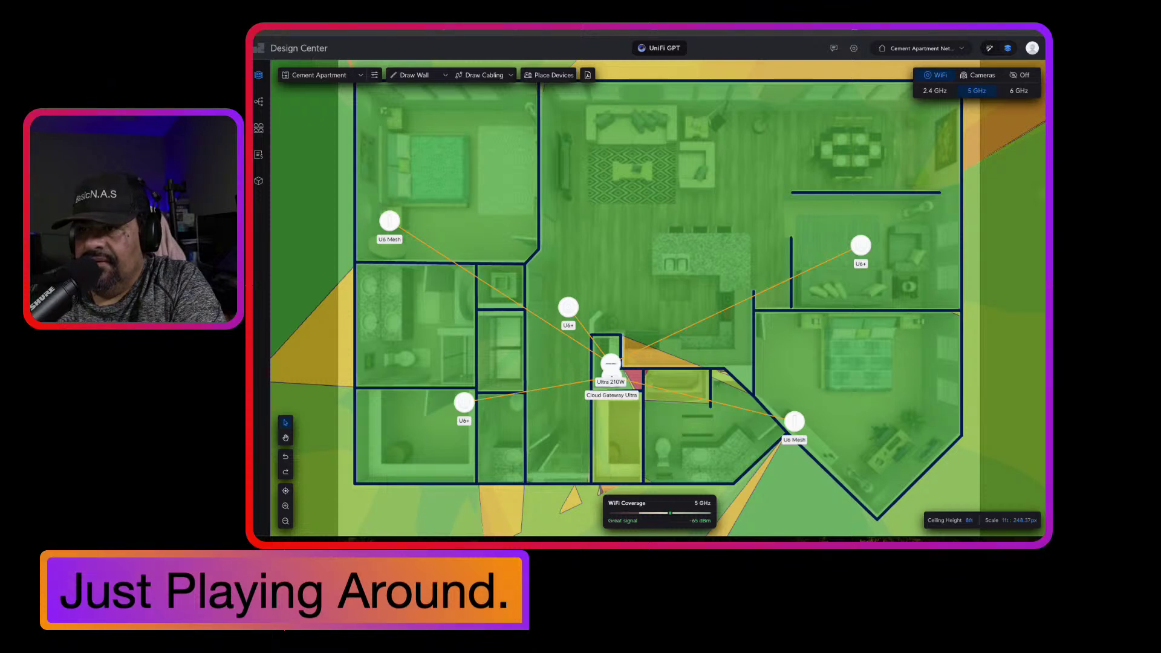
# Try the central U6+ in the living area above the kitchen island, and return it to just above the equipment closet.
pyautogui.moveTo(569, 308); pyautogui.dragTo(582, 297)
pyautogui.moveTo(584, 295); pyautogui.dragTo(724, 181)
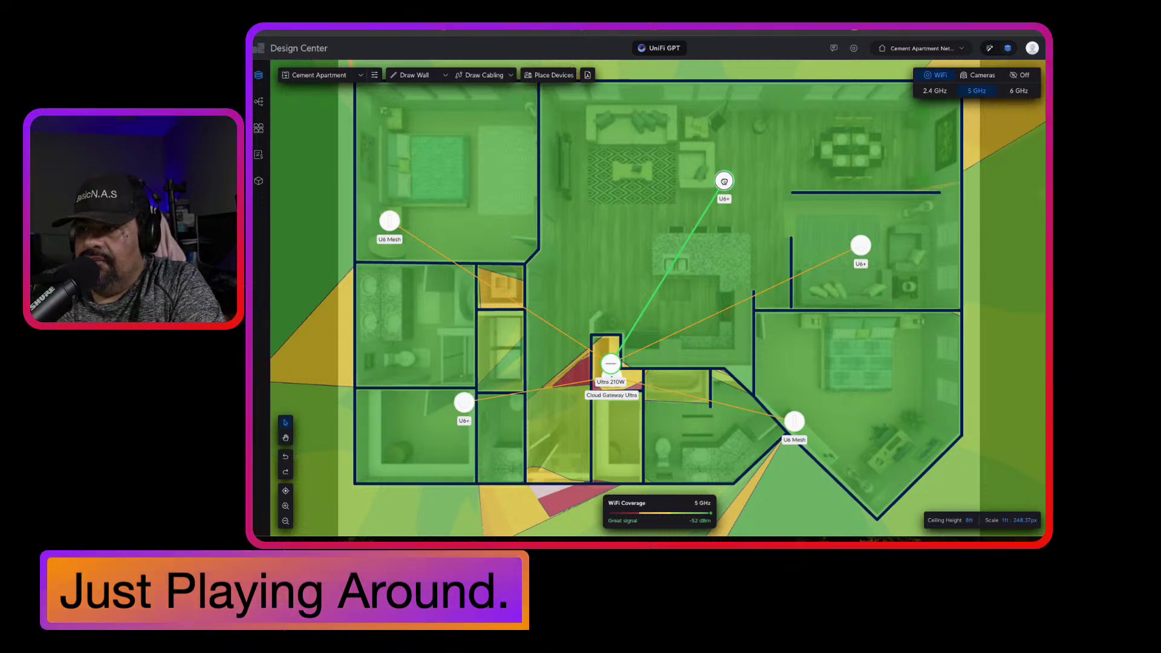
pyautogui.moveTo(724, 181); pyautogui.dragTo(592, 303)
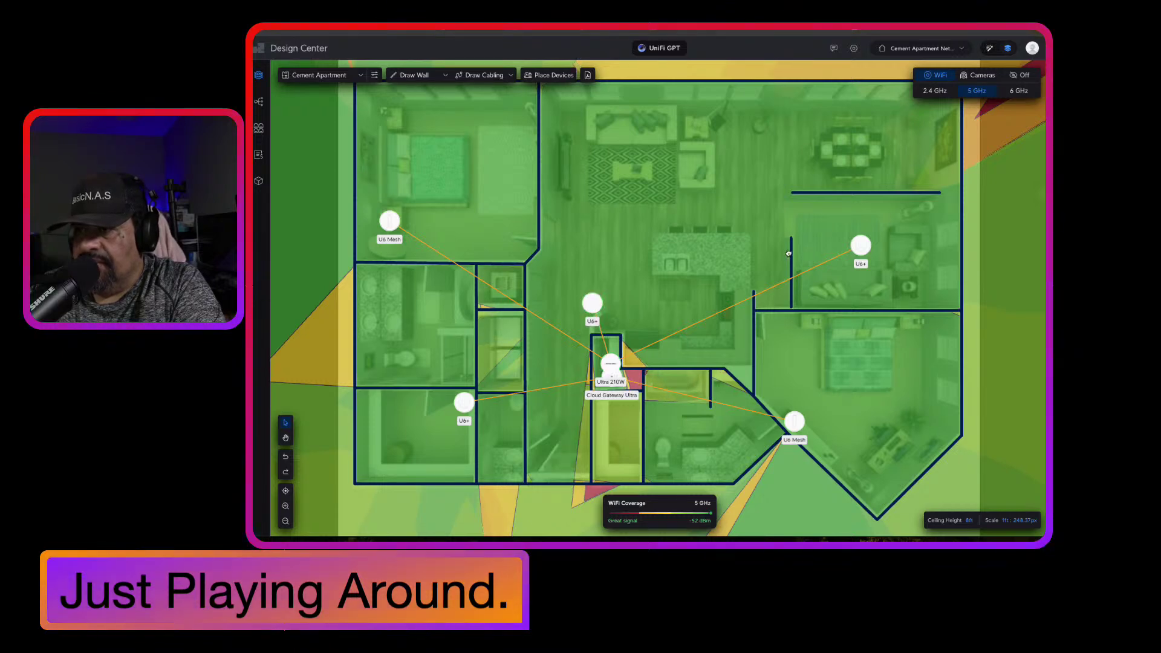
# Relocate the den's U6+ to the living room rug and the central U6+ to the hallway wall beside the laundry closet.
pyautogui.moveTo(860, 244); pyautogui.dragTo(708, 186)
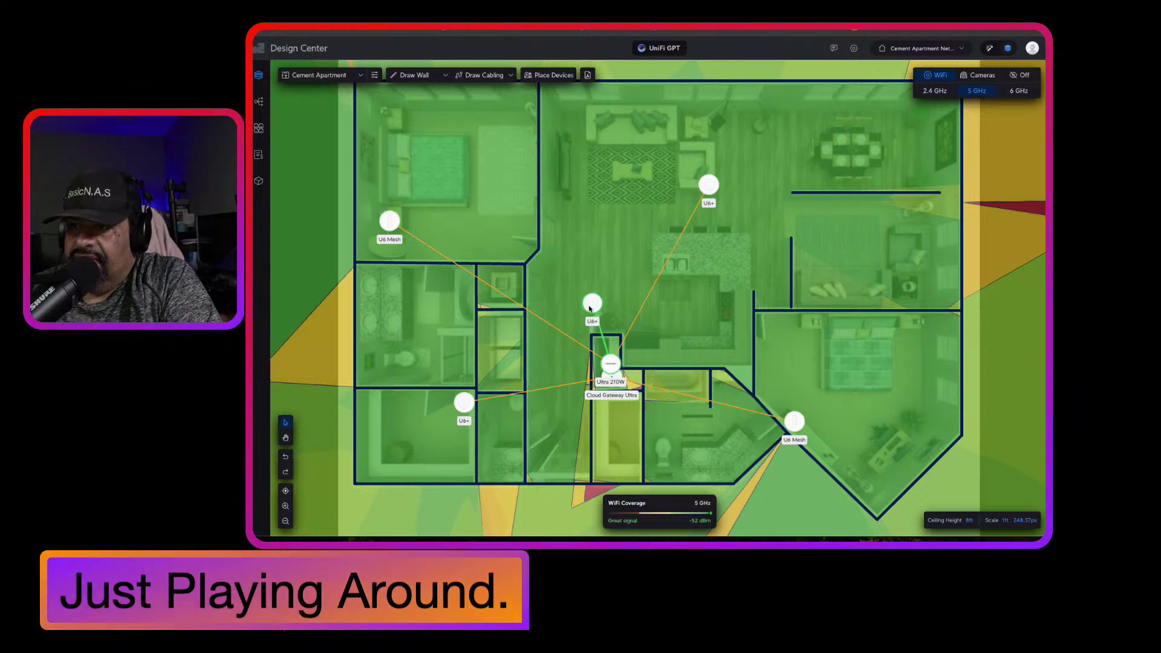
pyautogui.moveTo(591, 308); pyautogui.dragTo(560, 440)
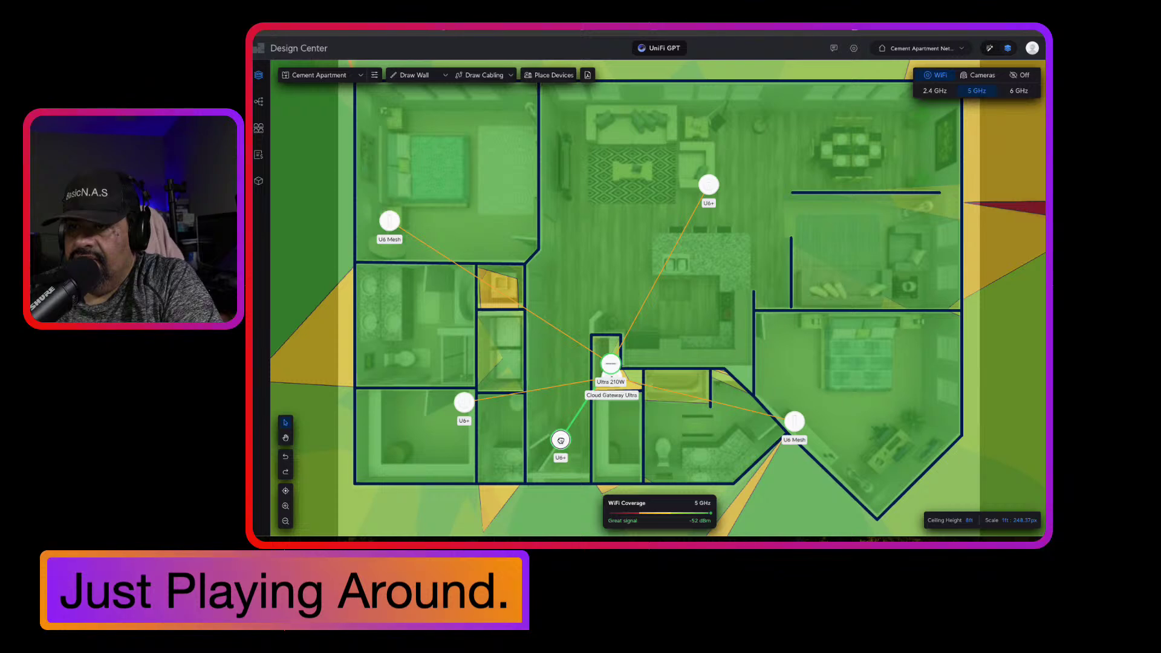
pyautogui.moveTo(561, 440); pyautogui.dragTo(519, 338)
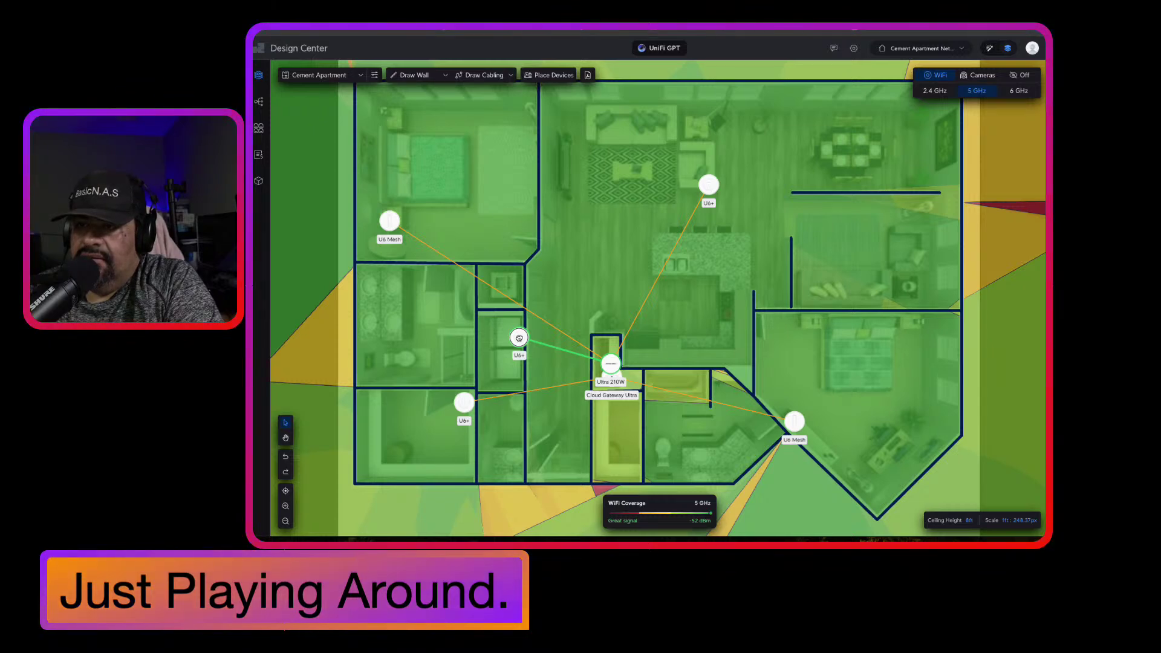
pyautogui.moveTo(519, 338); pyautogui.dragTo(532, 348)
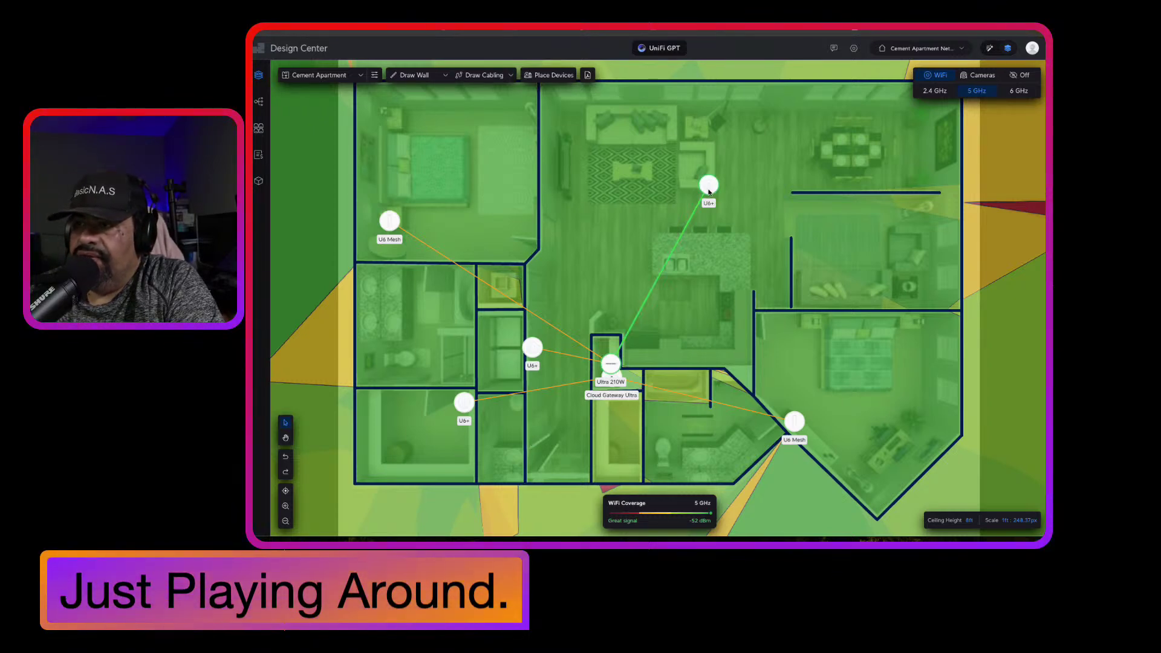
pyautogui.moveTo(709, 185); pyautogui.dragTo(662, 188)
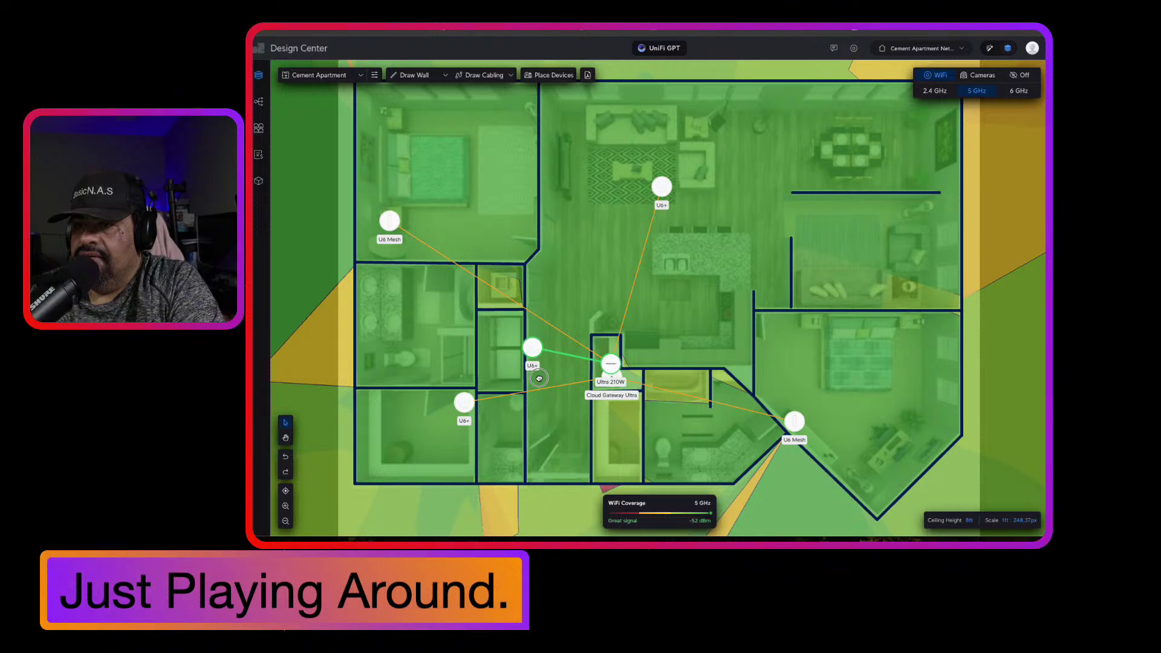
pyautogui.moveTo(534, 353)
pyautogui.mouseDown()
pyautogui.moveTo(549, 414)
pyautogui.moveTo(544, 344)
pyautogui.moveTo(497, 292)
pyautogui.moveTo(543, 344)
pyautogui.moveTo(532, 351)
pyautogui.mouseUp()
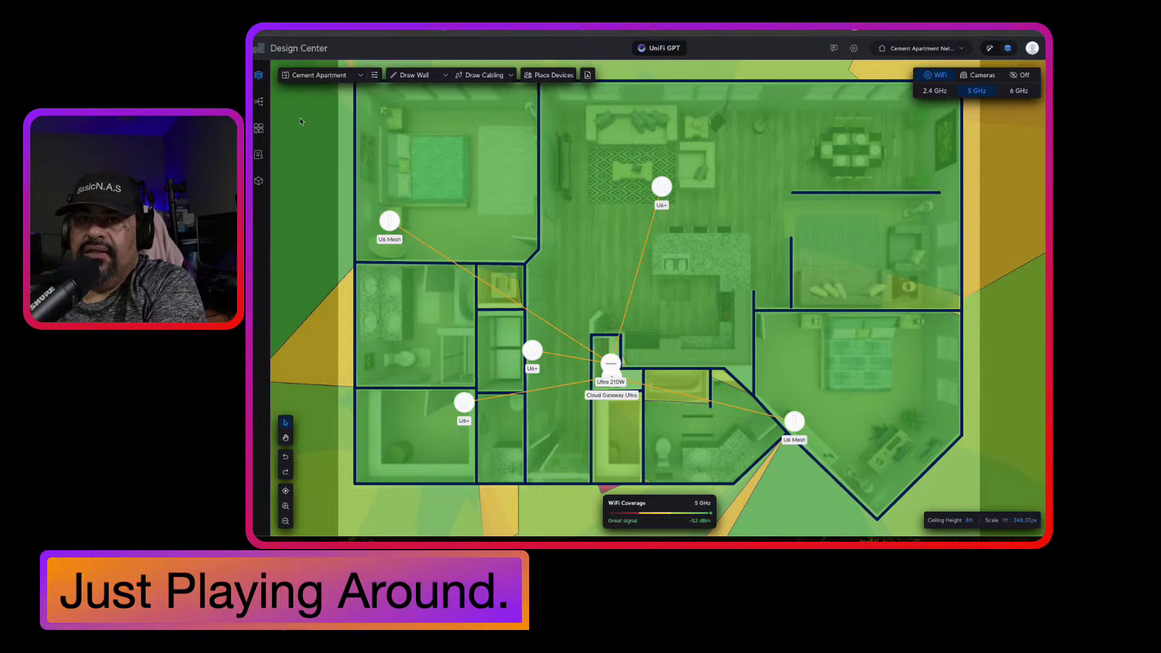
# Review the network topology diagram, and reopen the Cement Apartment floor plan.
pyautogui.click(259, 102)
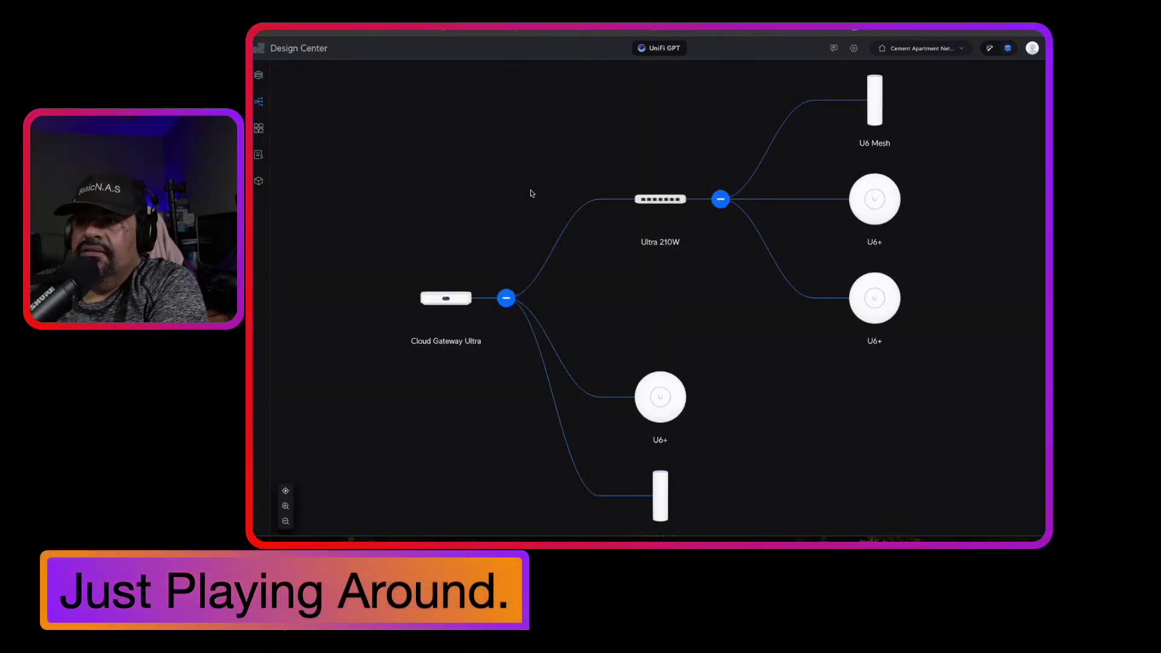
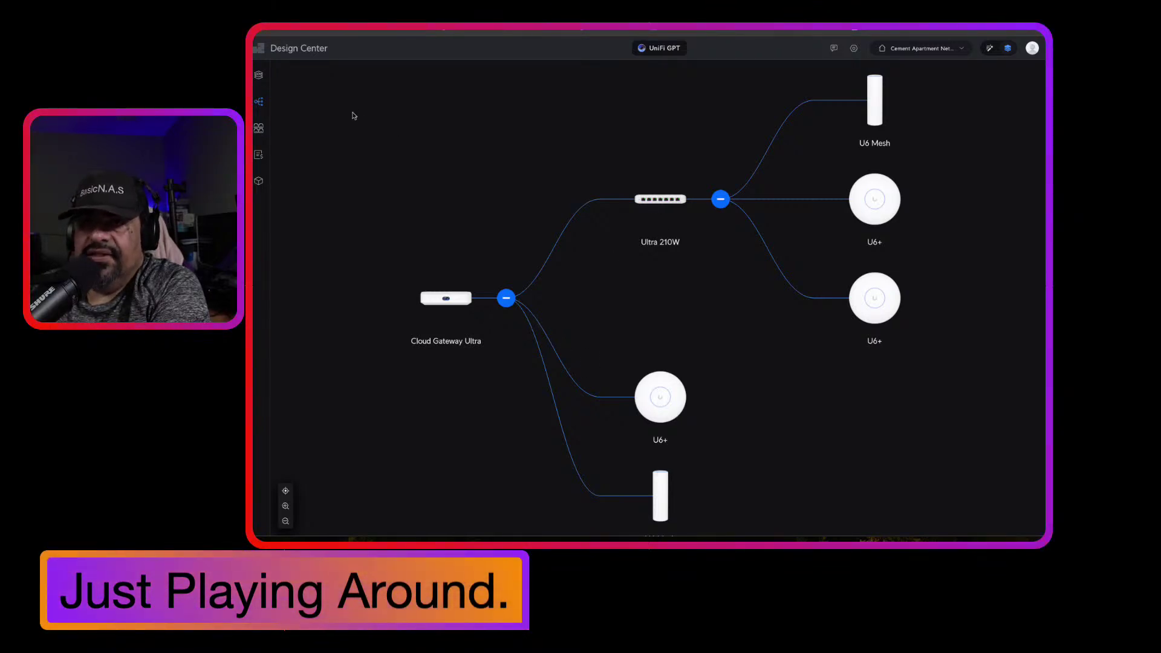
pyautogui.click(258, 75)
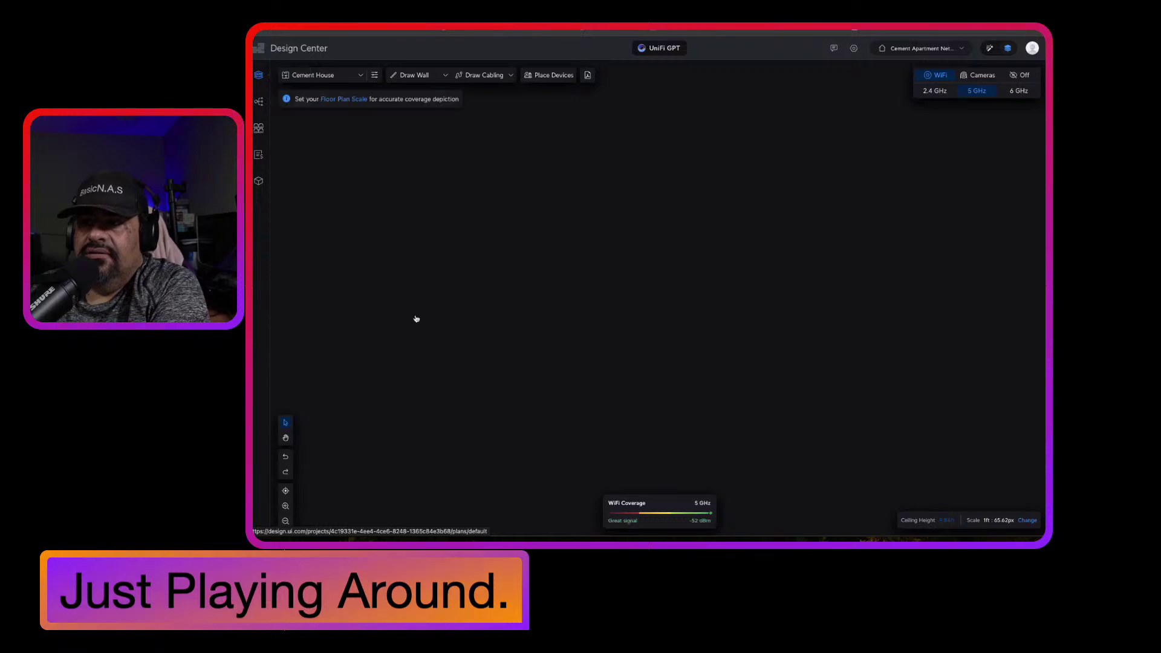
pyautogui.click(318, 76)
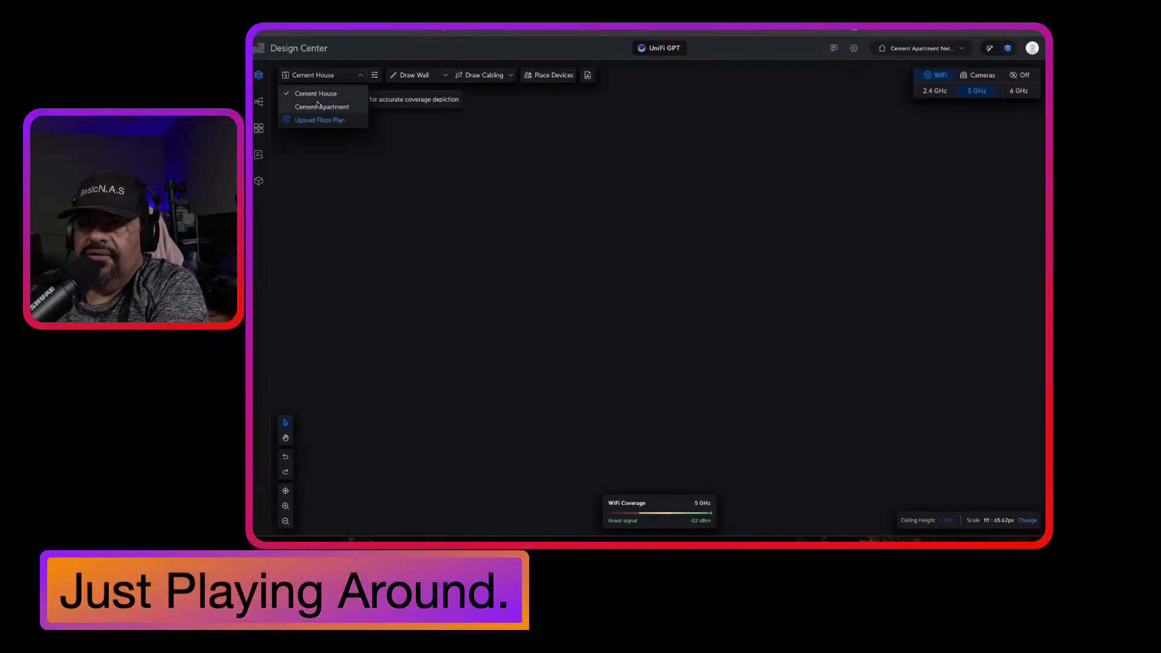
pyautogui.click(318, 107)
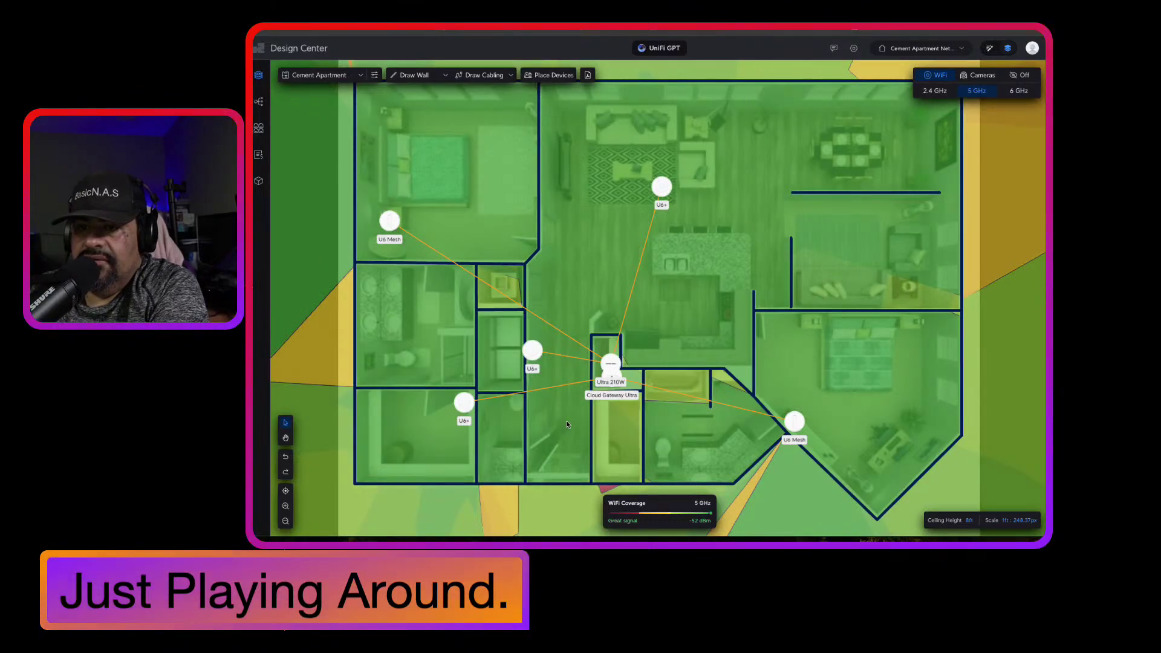
# Turn off the WiFi coverage overlay on the Cement Apartment floor plan.
pyautogui.click(285, 521)
pyautogui.click(285, 506)
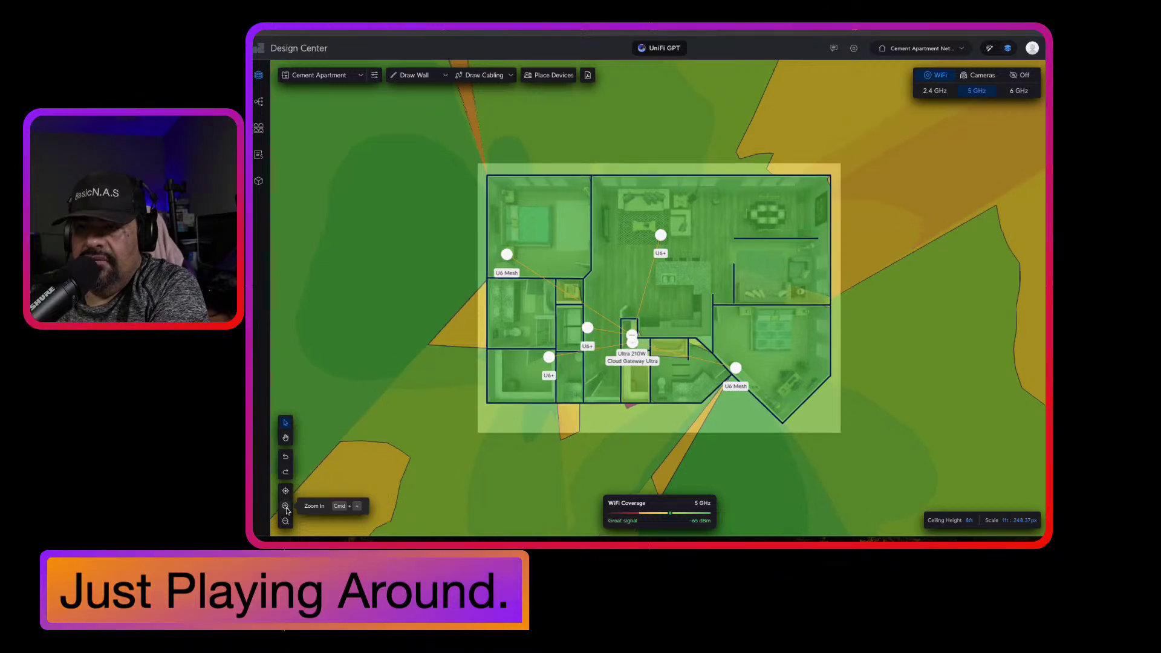
pyautogui.click(285, 506)
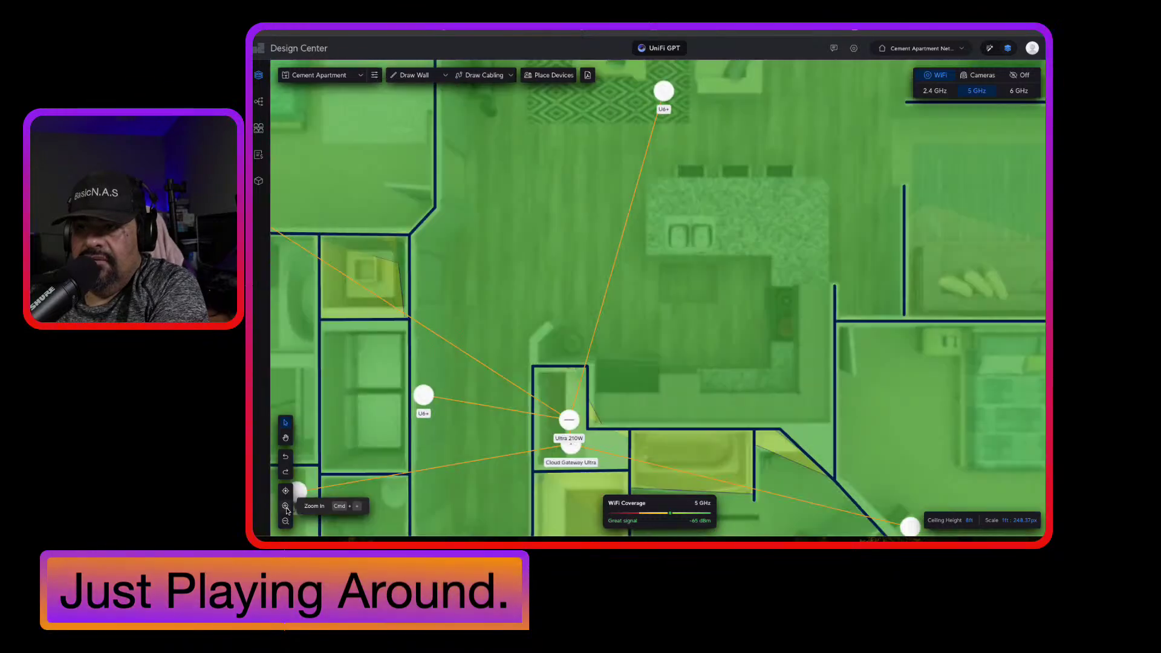
pyautogui.click(1024, 76)
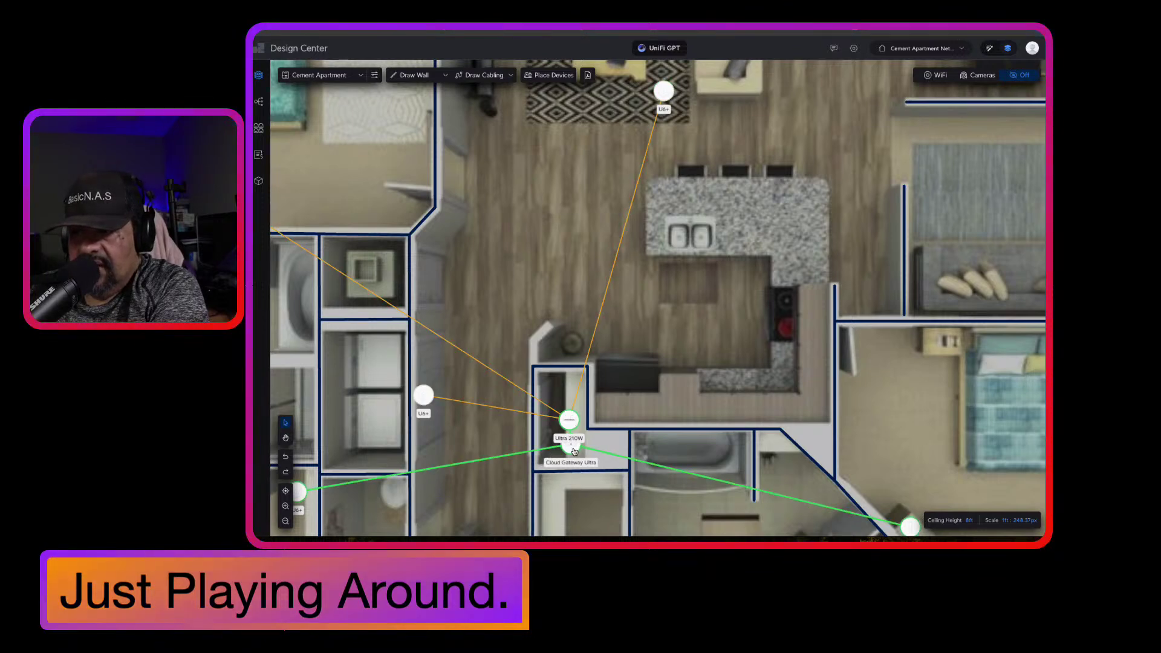
# Try to add bend points to the cable between the Cloud Gateway Ultra and the lower-left room's U6+ and reroute it.
pyautogui.moveTo(497, 462)
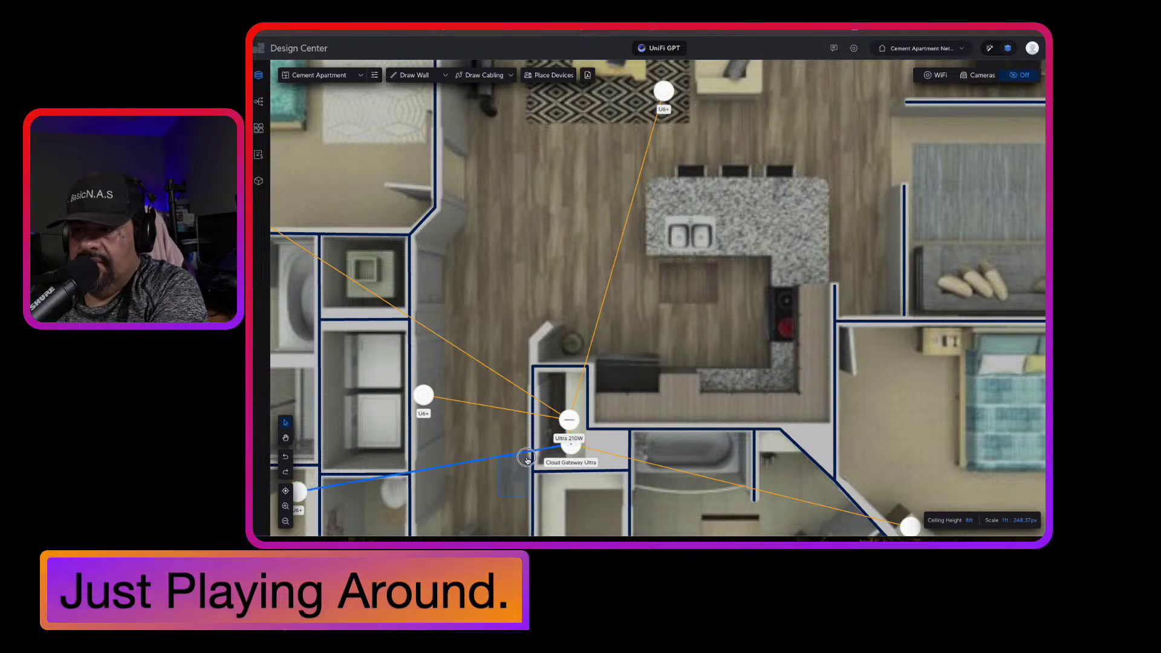
pyautogui.scroll(-2, 514, 479)
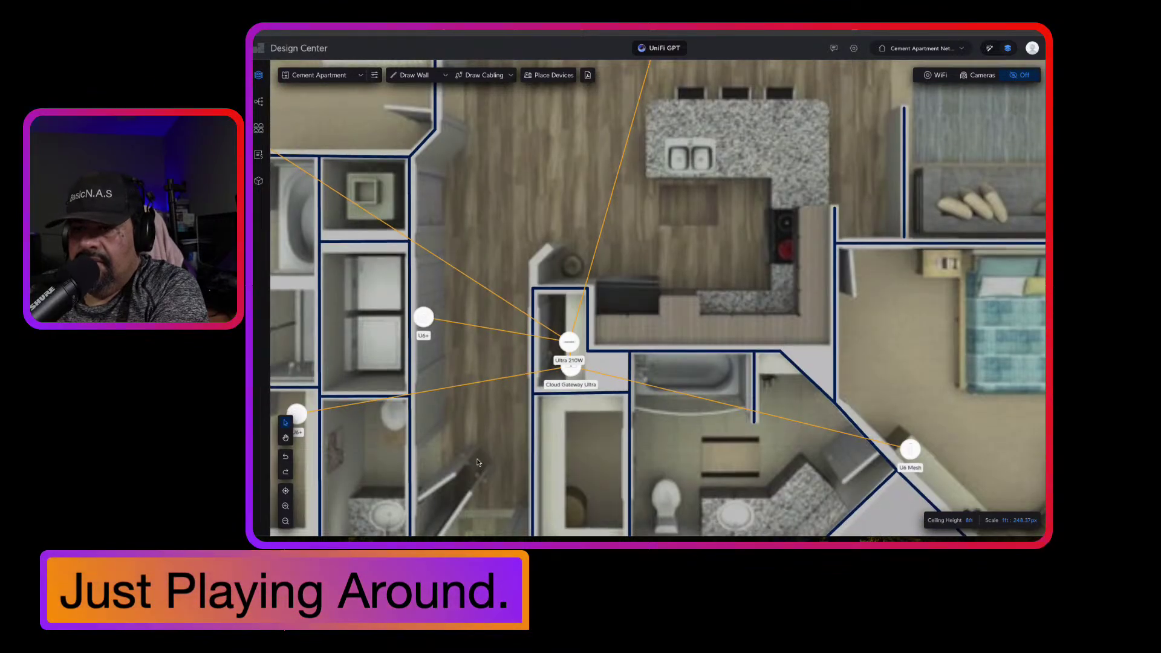
pyautogui.scroll(-1, 475, 457)
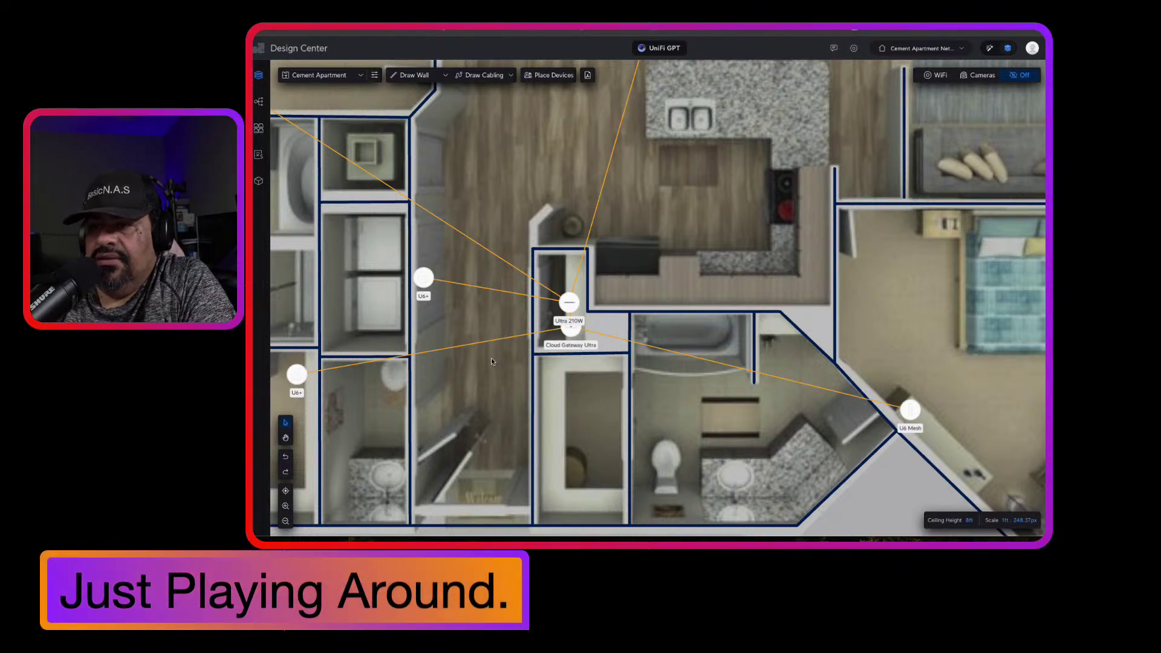
pyautogui.click(495, 340)
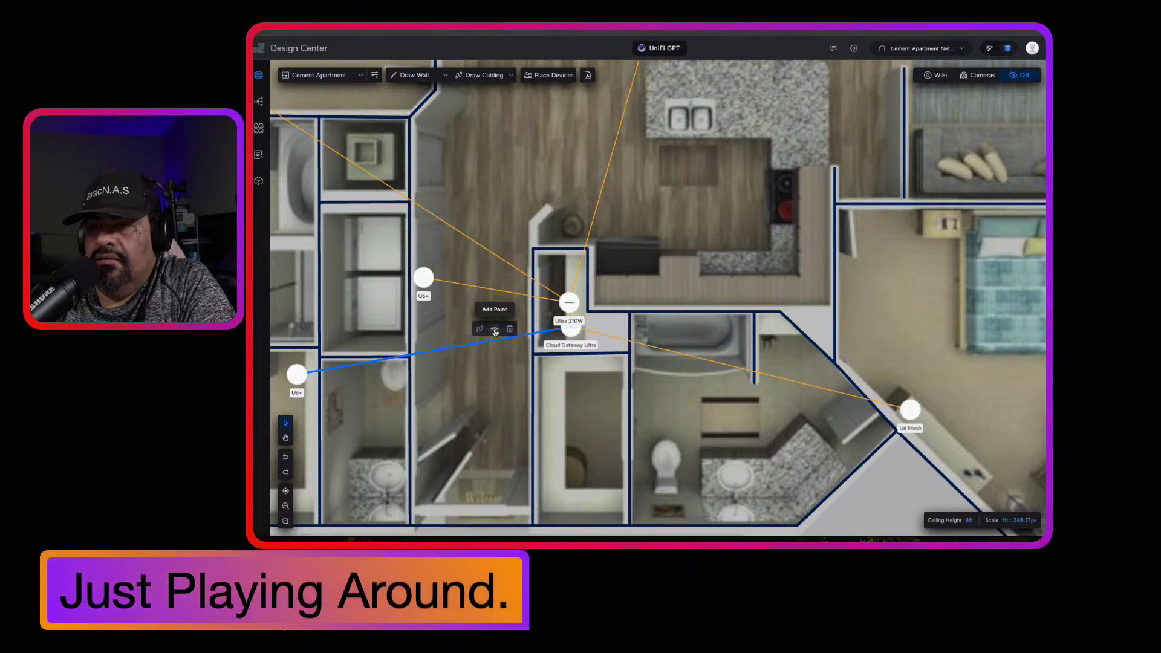
pyautogui.click(495, 330)
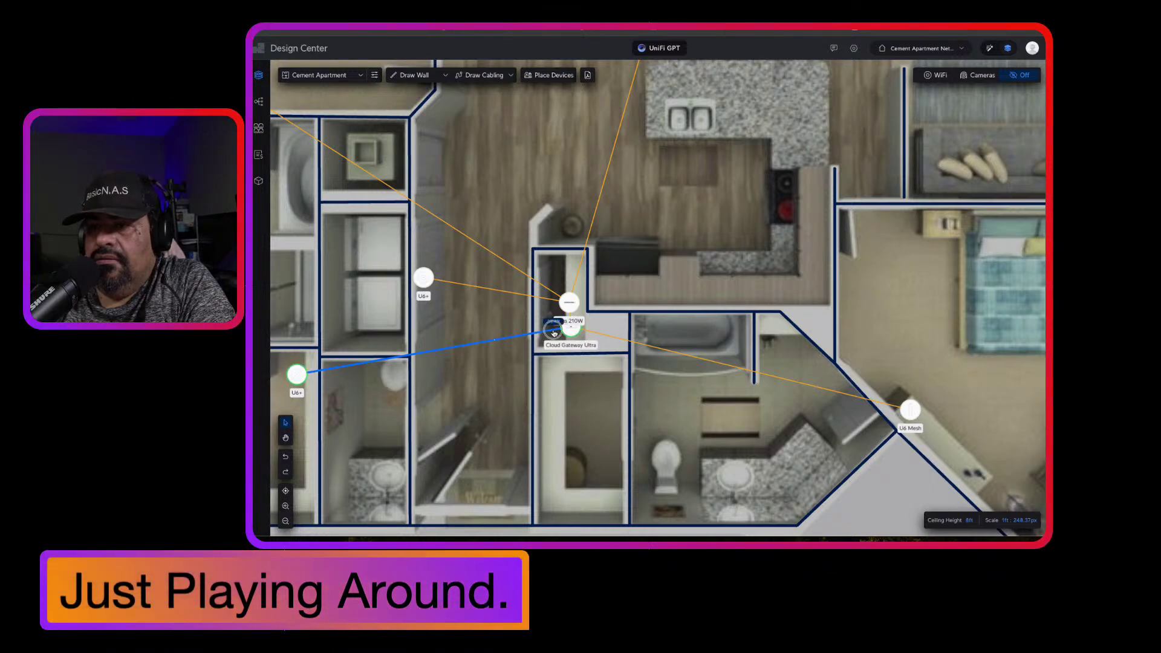
pyautogui.moveTo(553, 332); pyautogui.dragTo(567, 305)
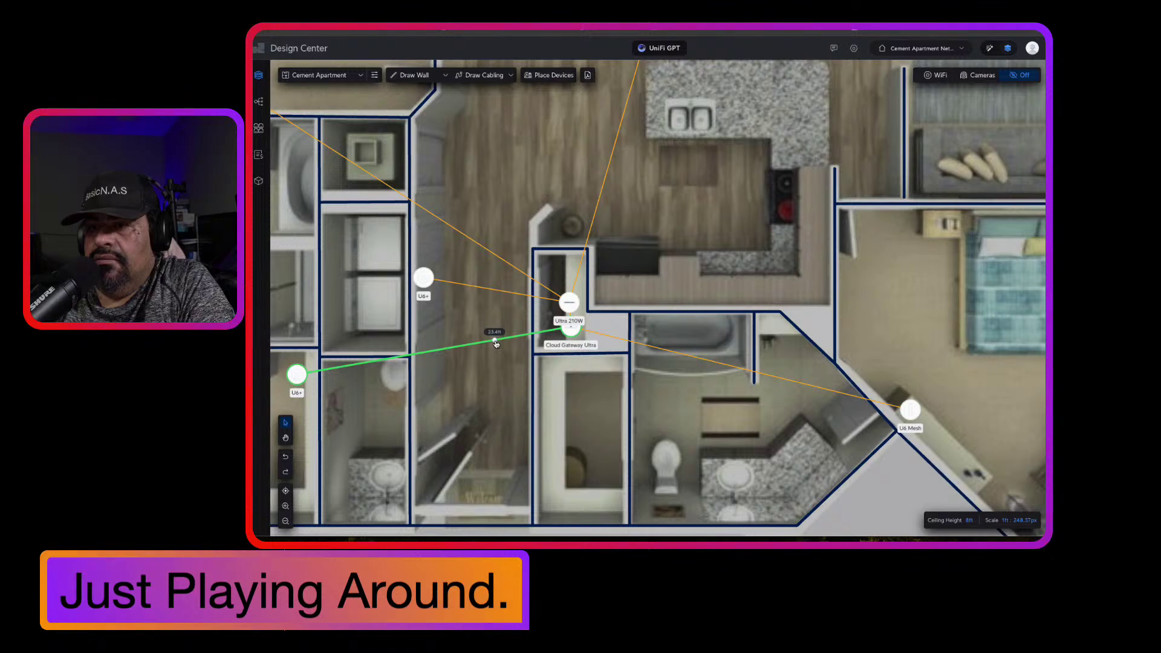
pyautogui.moveTo(496, 343)
pyautogui.mouseDown()
pyautogui.moveTo(500, 308)
pyautogui.moveTo(530, 307)
pyautogui.moveTo(480, 343)
pyautogui.mouseUp()
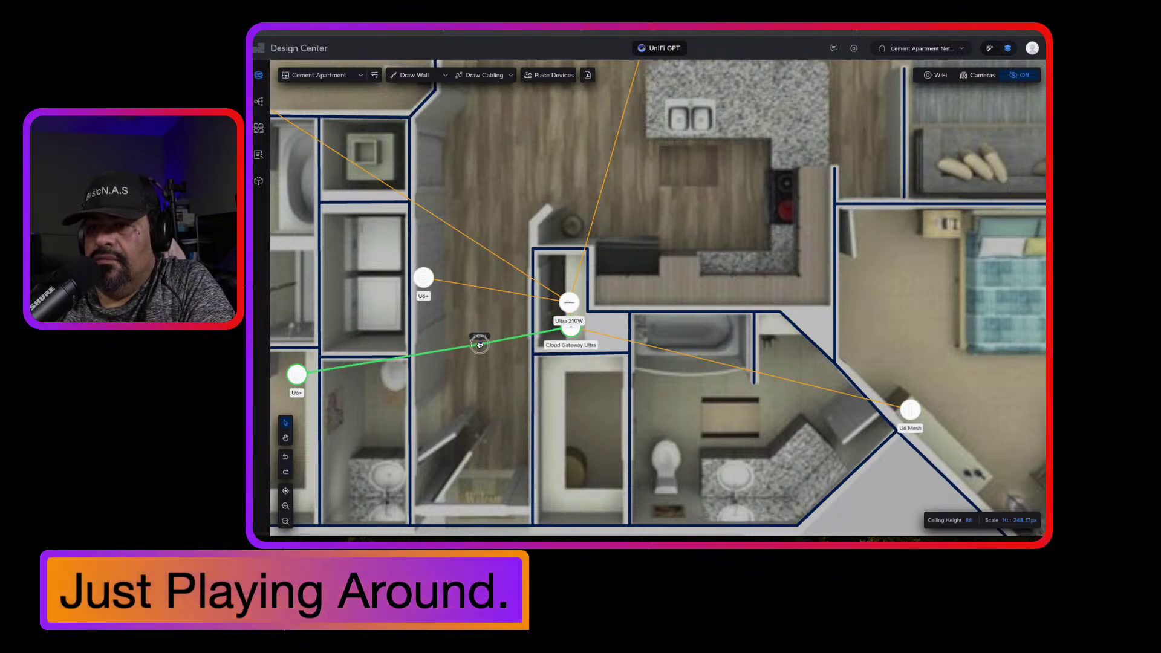
pyautogui.click(560, 333)
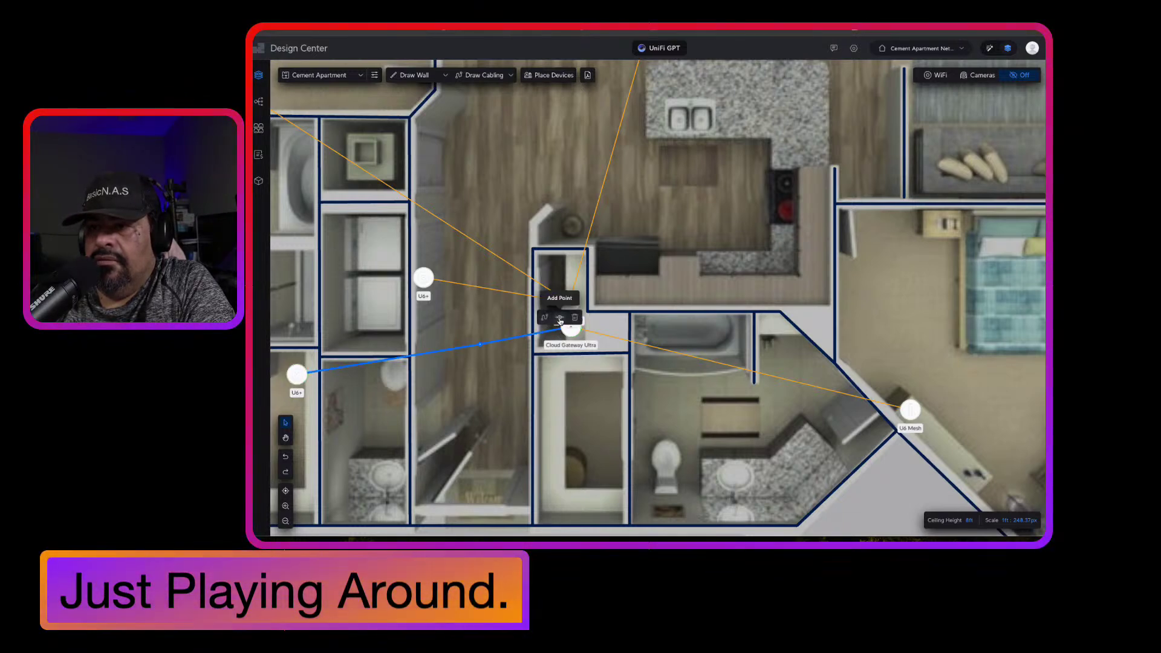
pyautogui.click(560, 317)
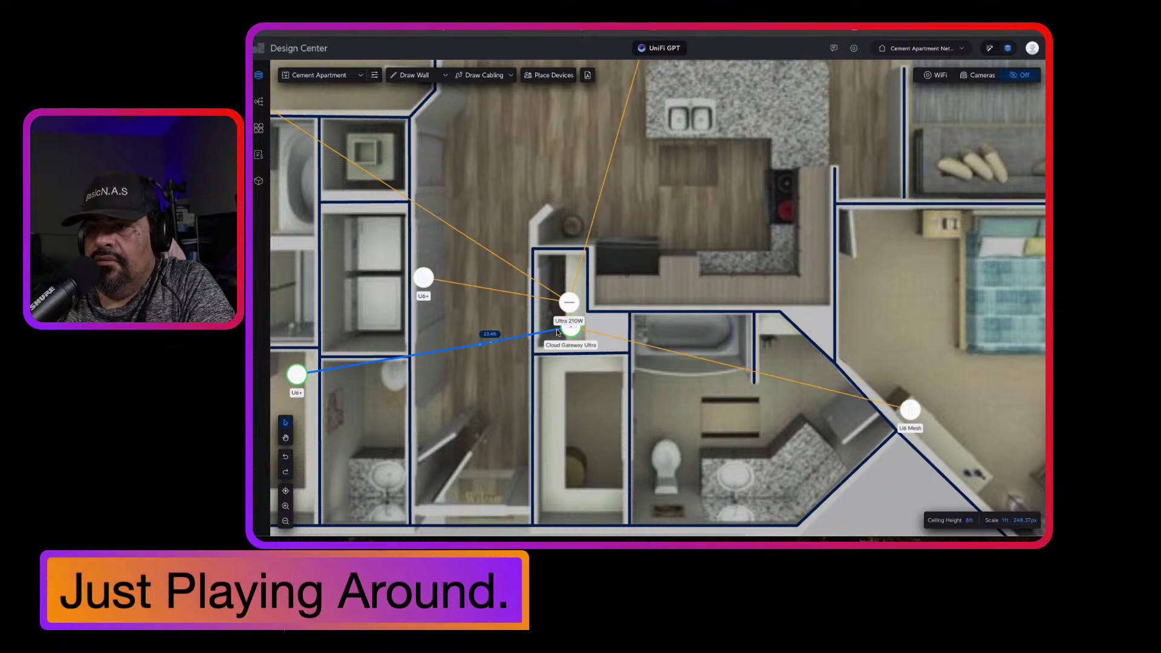
pyautogui.click(553, 304)
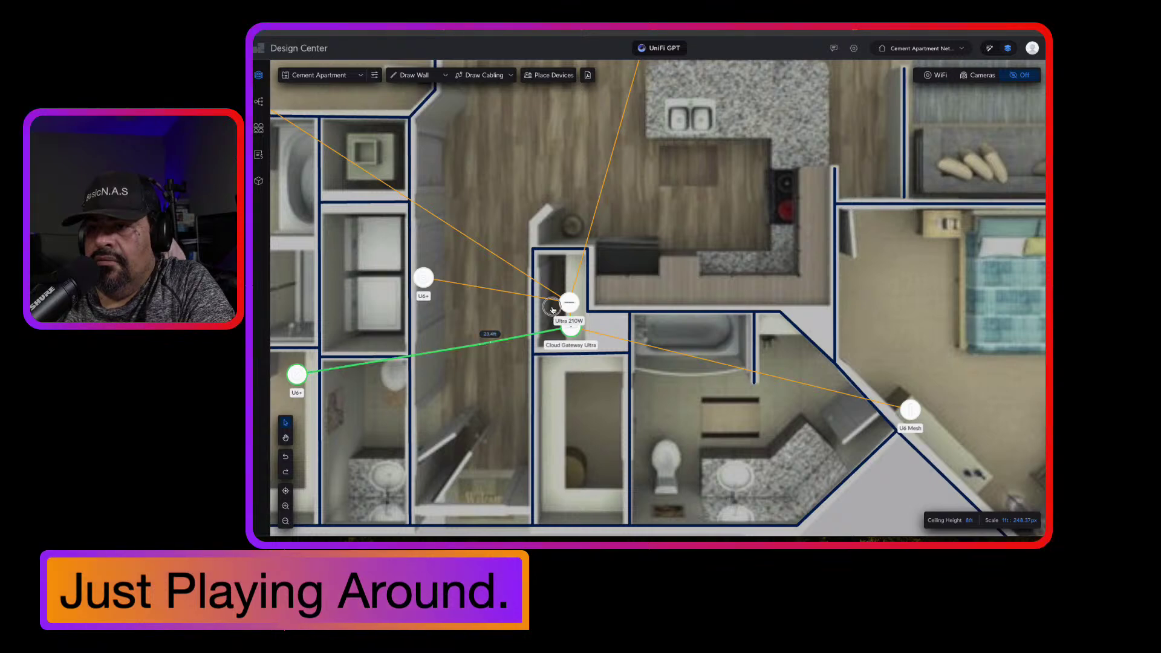
# Delete the cable between the Cloud Gateway Ultra and the lower-left room's U6+.
pyautogui.click(514, 341)
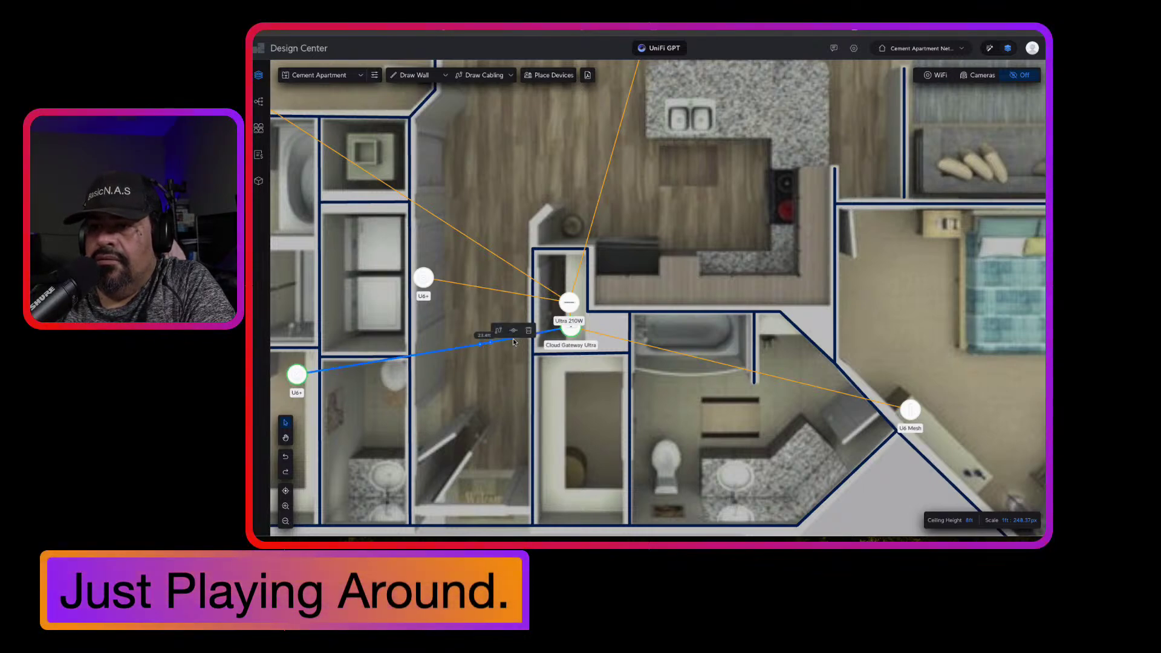
pyautogui.click(528, 330)
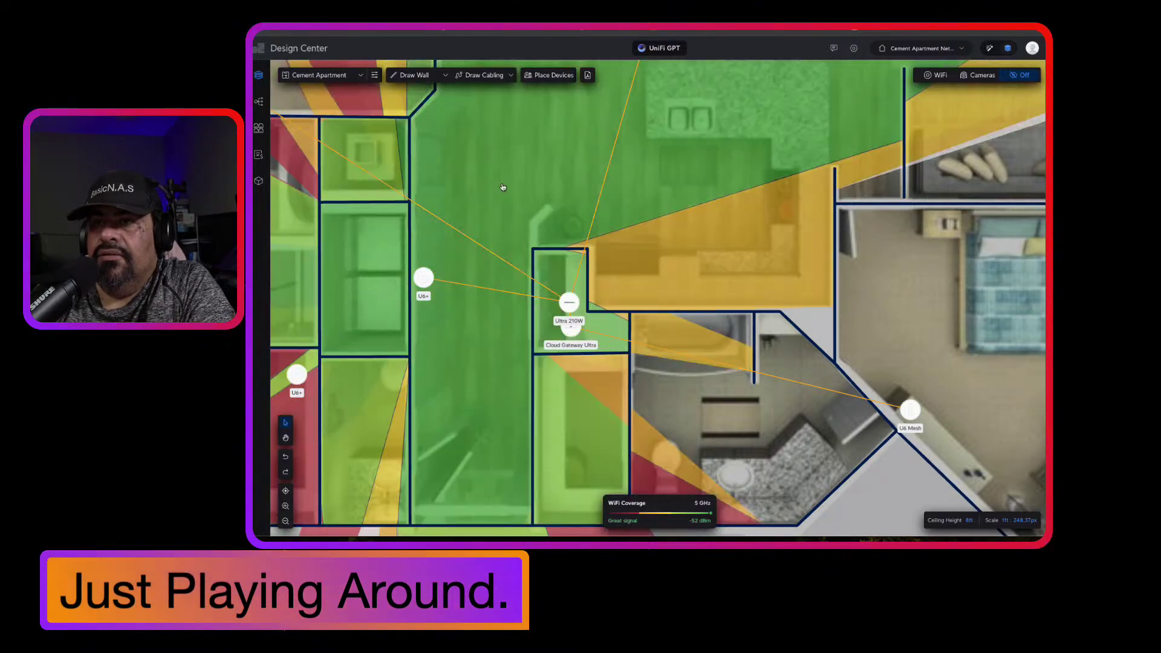
# Show the cabling type options for drawing cables, and search Google for "cmp cable meaning".
pyautogui.click(483, 76)
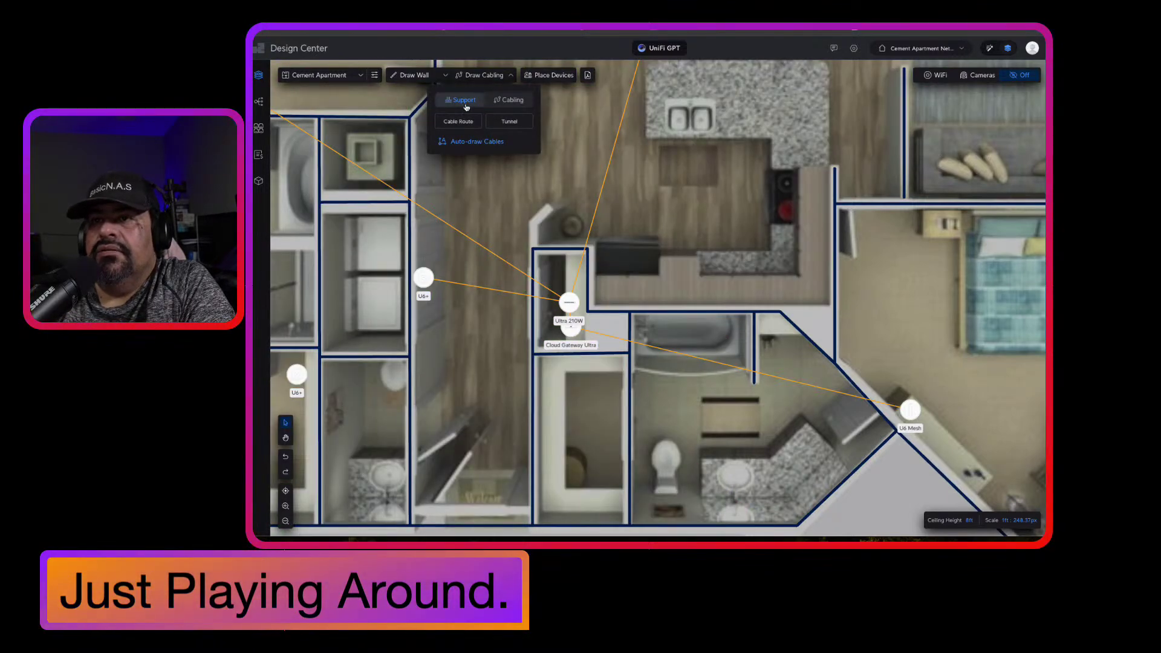
pyautogui.click(510, 101)
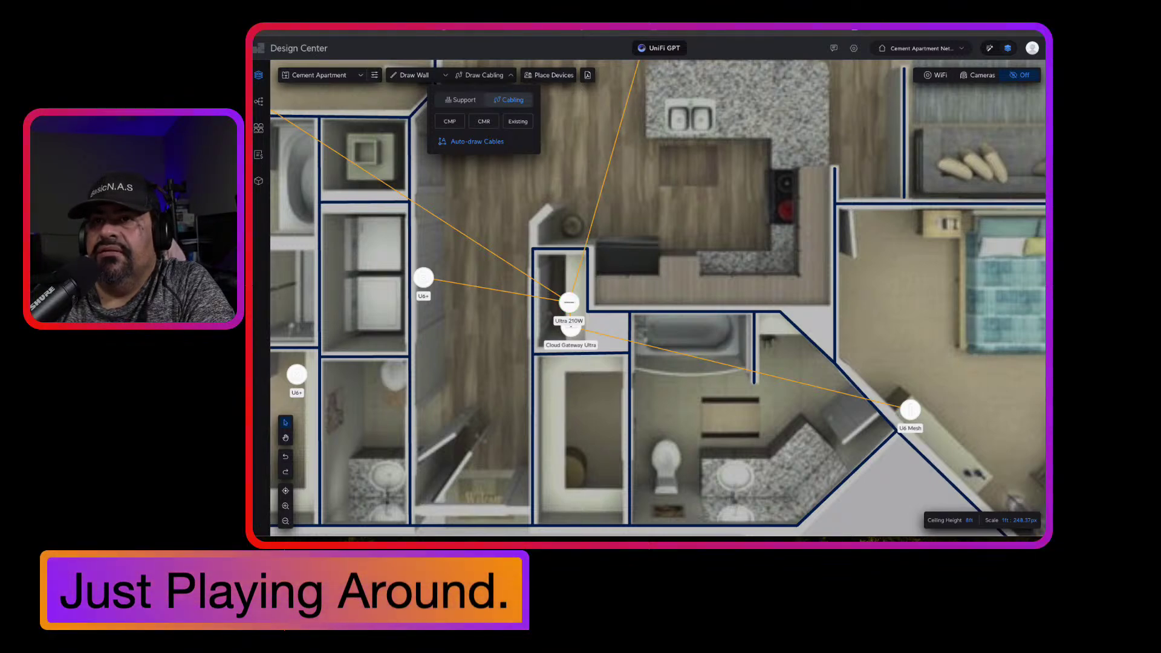
pyautogui.press('super+t')
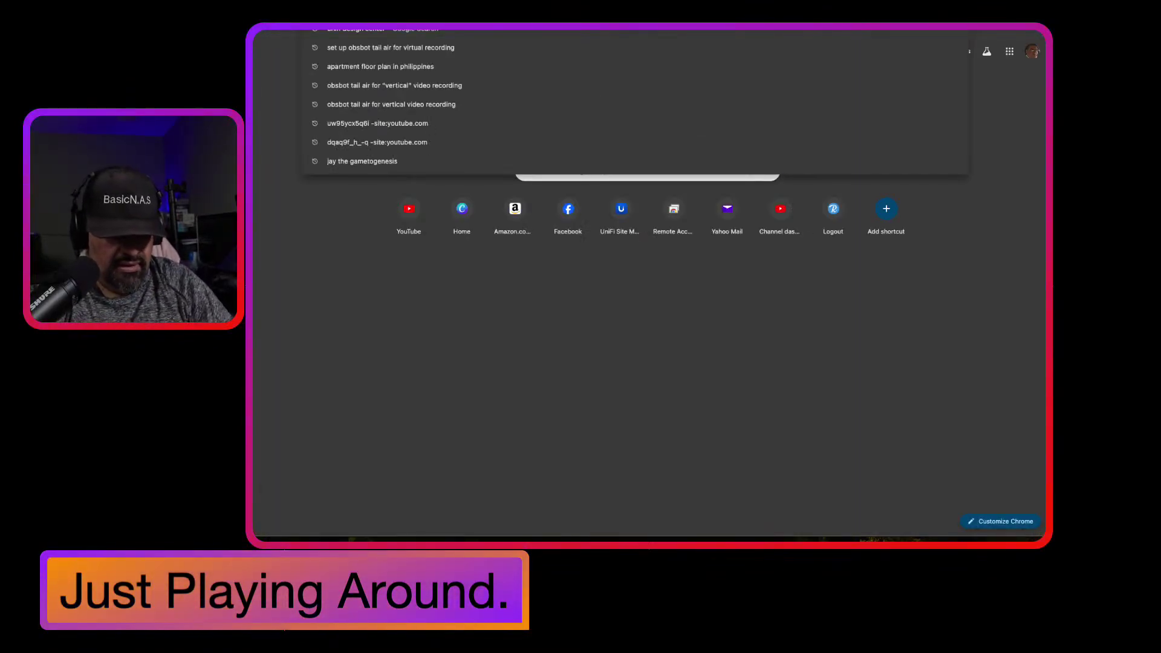
pyautogui.write('able')
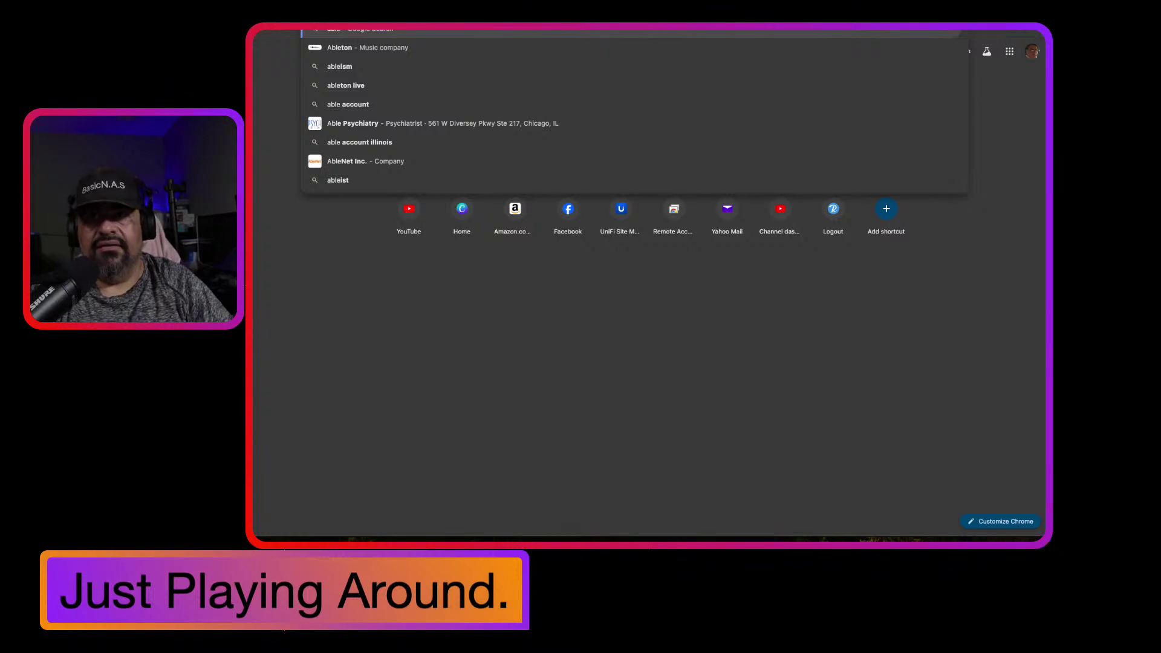
pyautogui.press('BackSpace')
pyautogui.press('BackSpace')
pyautogui.press('BackSpace')
pyautogui.press('BackSpace')
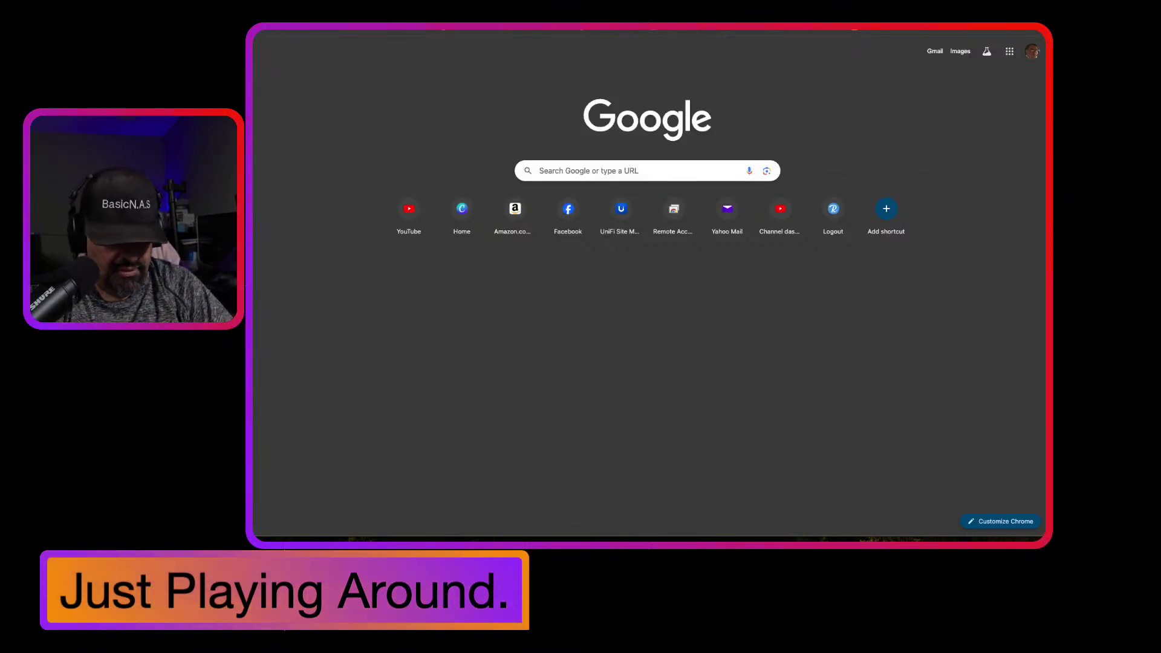
pyautogui.write('cm')
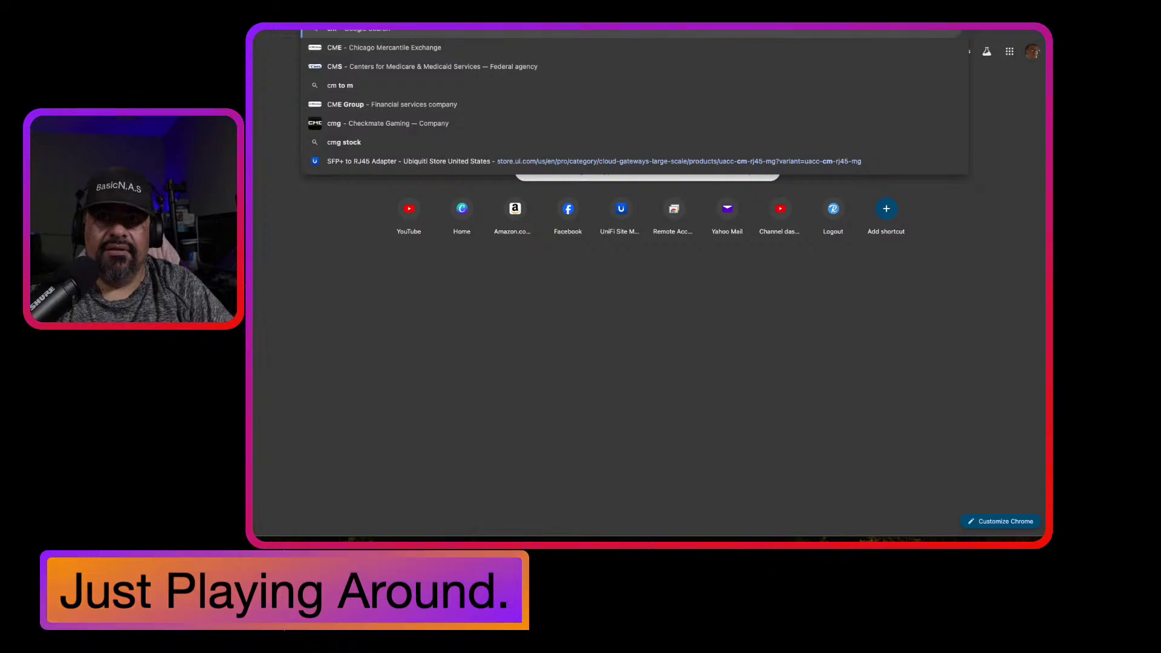
pyautogui.write('p ca')
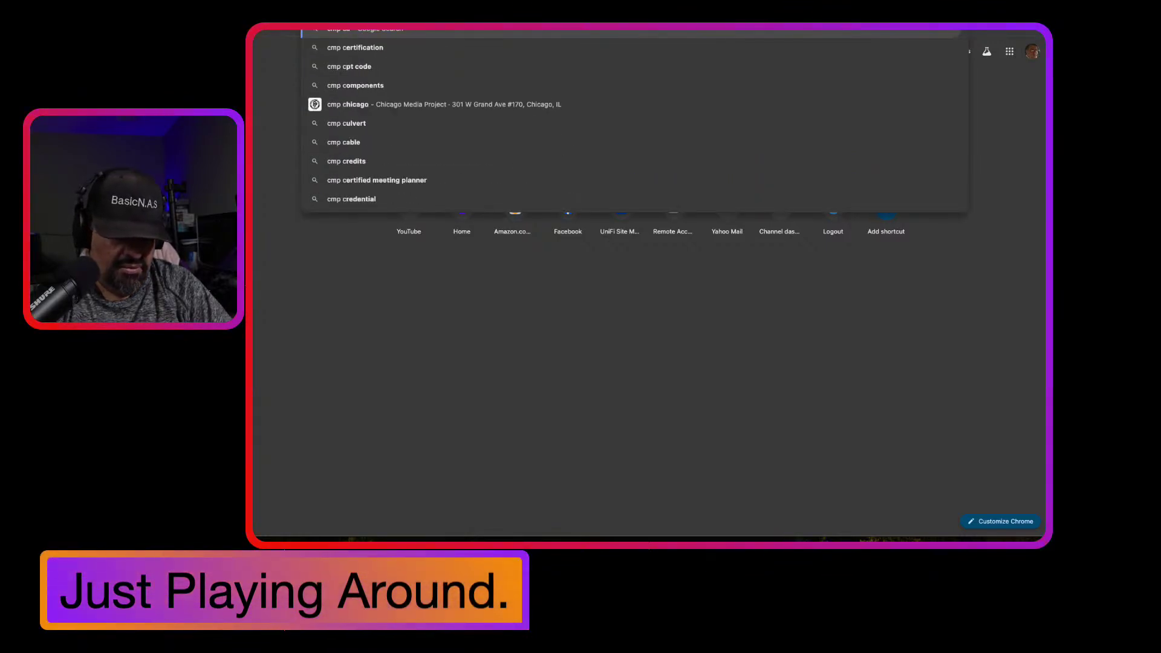
pyautogui.write('ble')
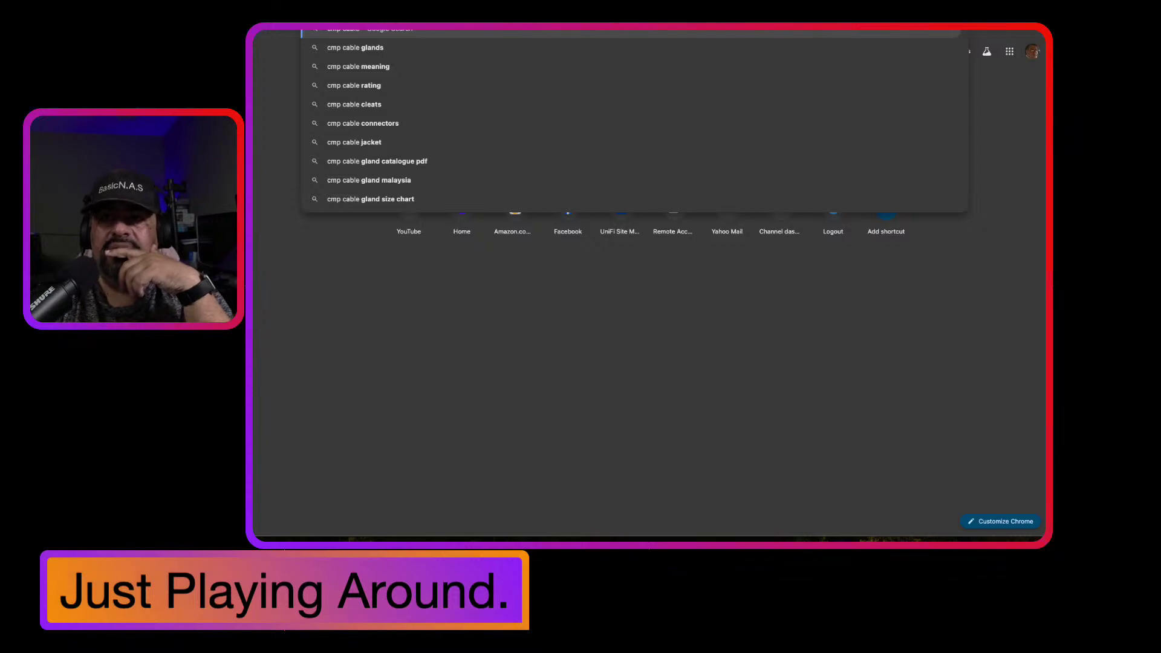
pyautogui.click(381, 67)
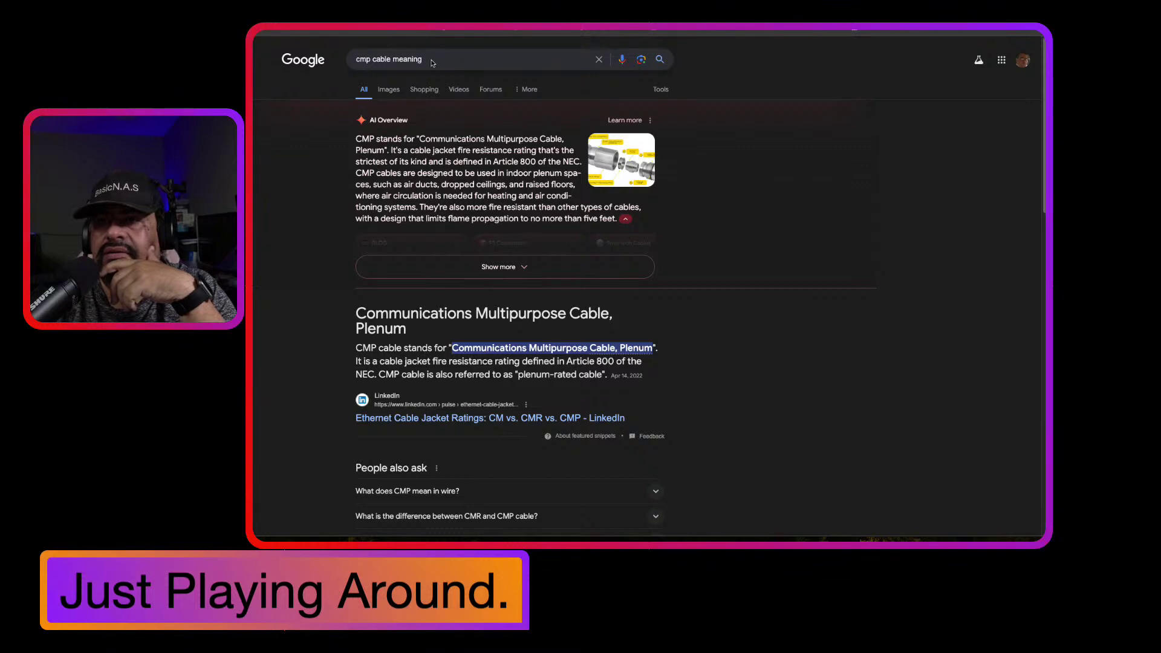
# Search Google for "cmr cable meaning".
pyautogui.doubleClick(363, 60)
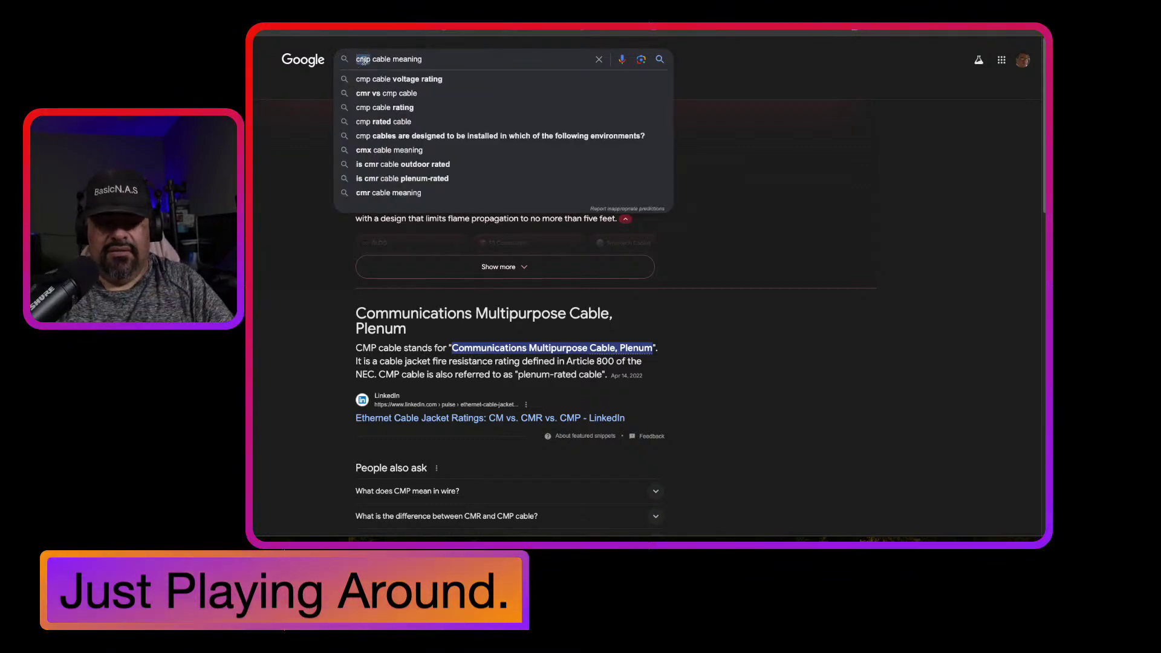
pyautogui.write('cmr')
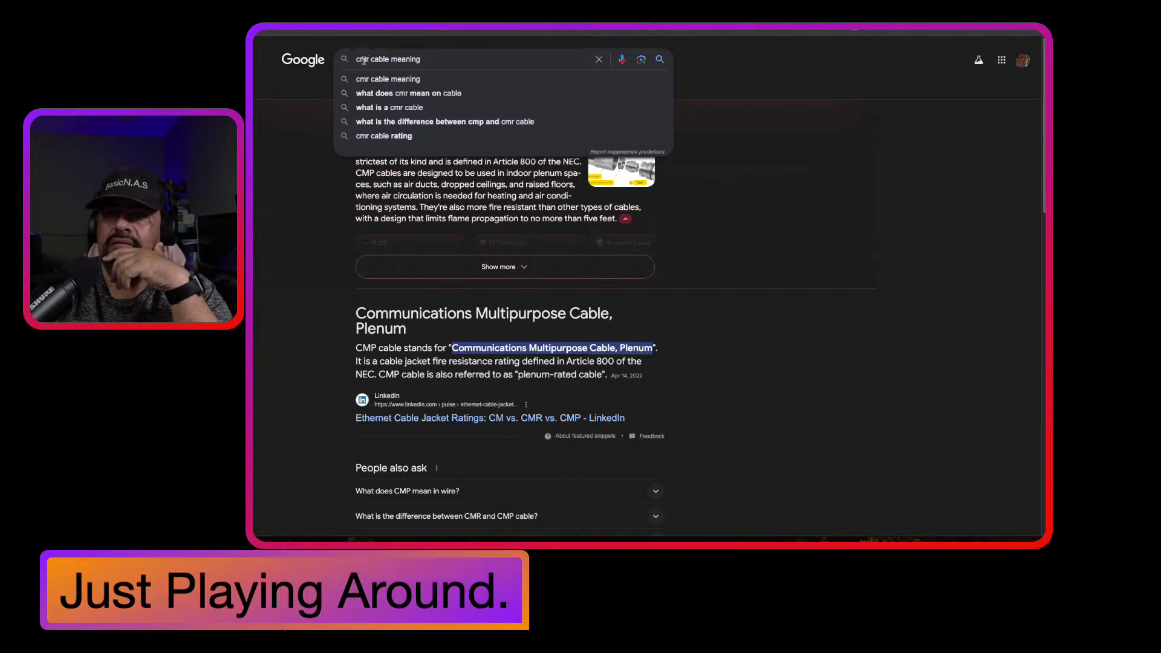
pyautogui.press('Return')
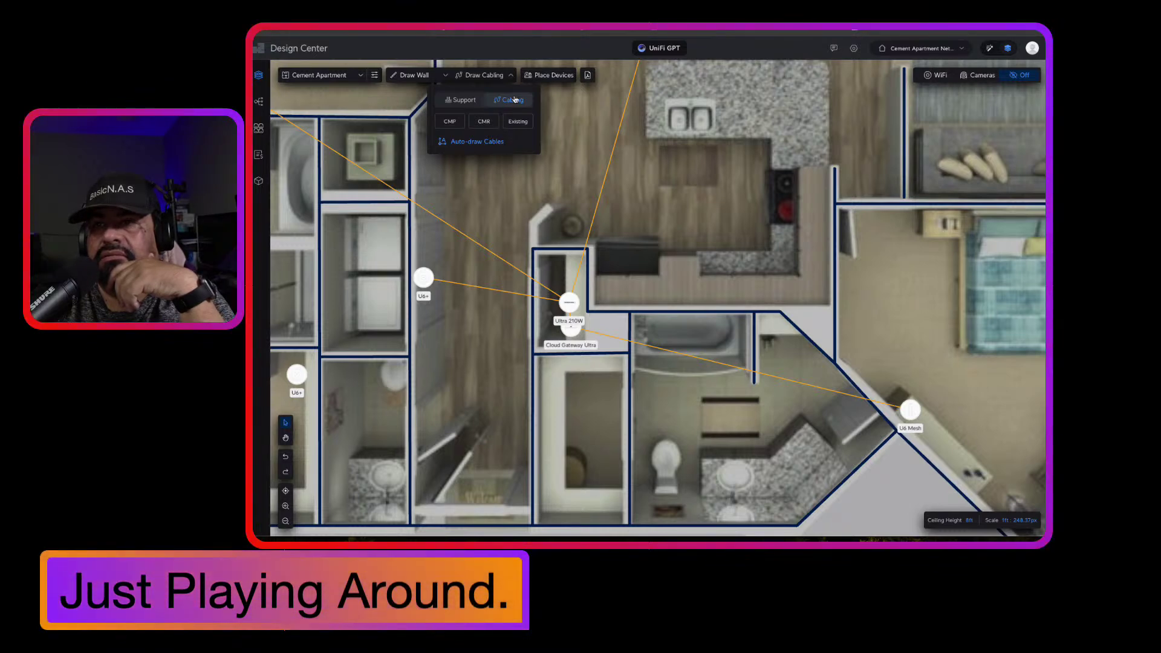
# Back in Design Center, examine the Cable Route and Tunnel support options for drawing cabling.
pyautogui.click(462, 101)
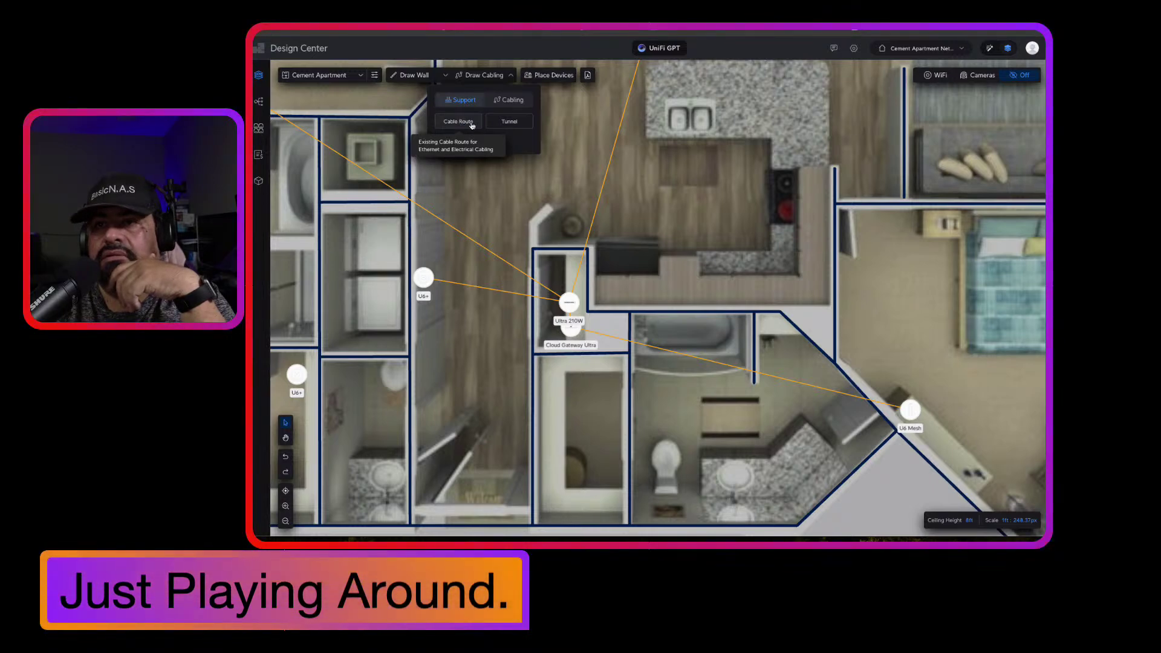
pyautogui.click(509, 122)
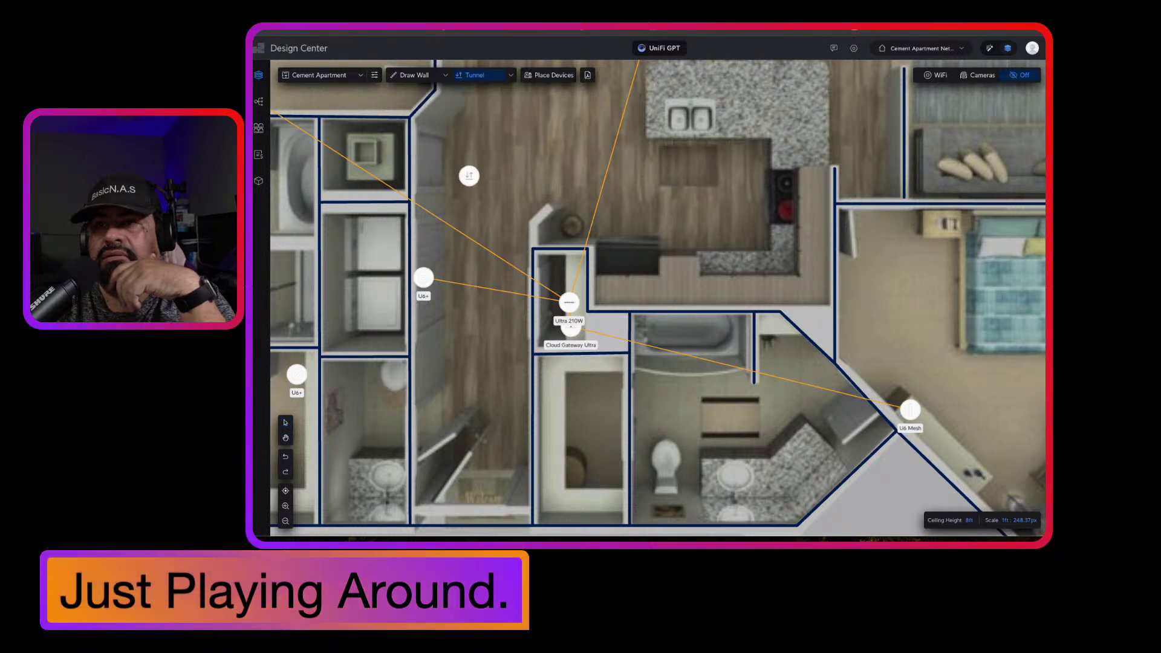
pyautogui.press('Escape')
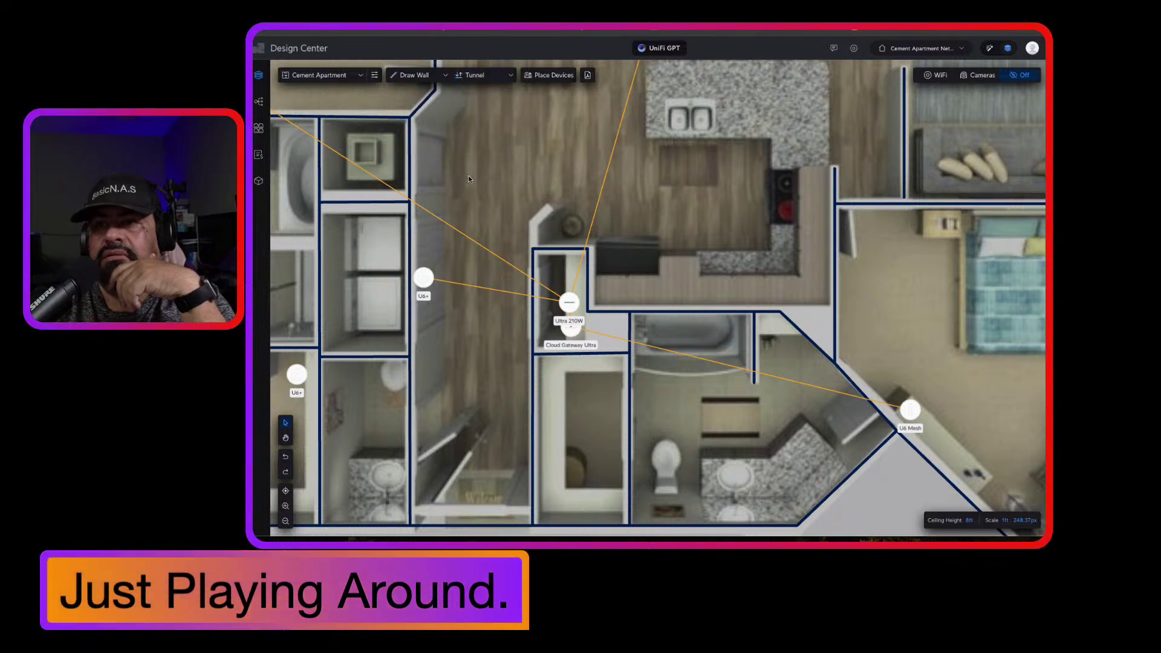
pyautogui.click(511, 77)
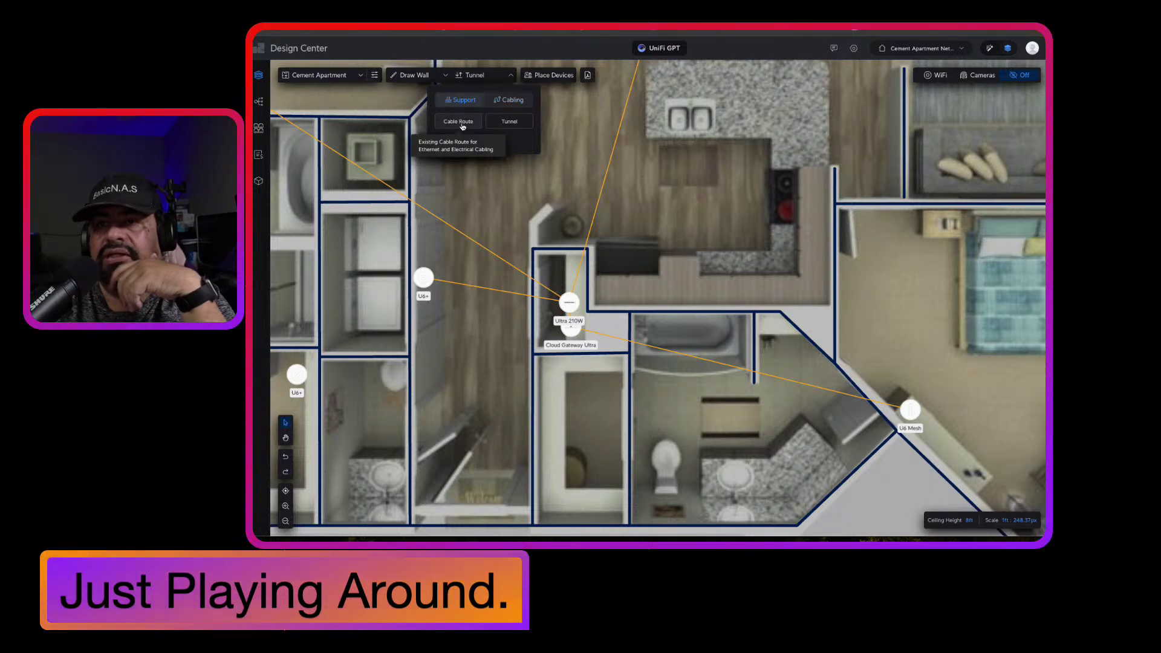
# Draw a CMR cable from the lower-left room's U6+ to the Ultra 210W switch.
pyautogui.click(514, 104)
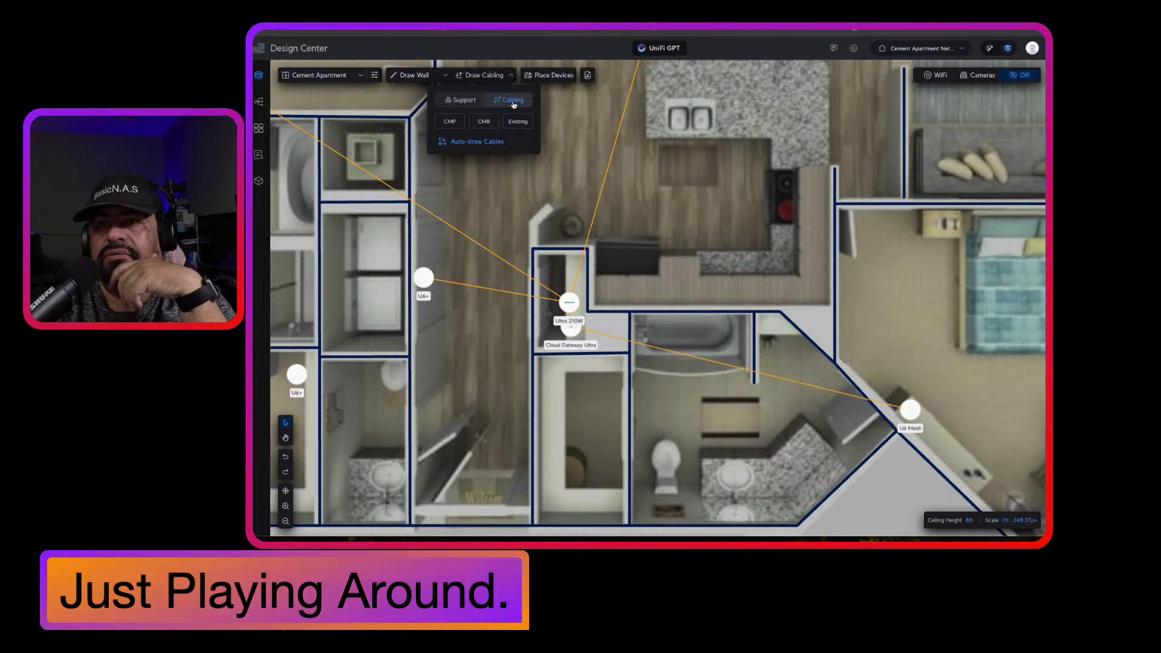
pyautogui.click(487, 123)
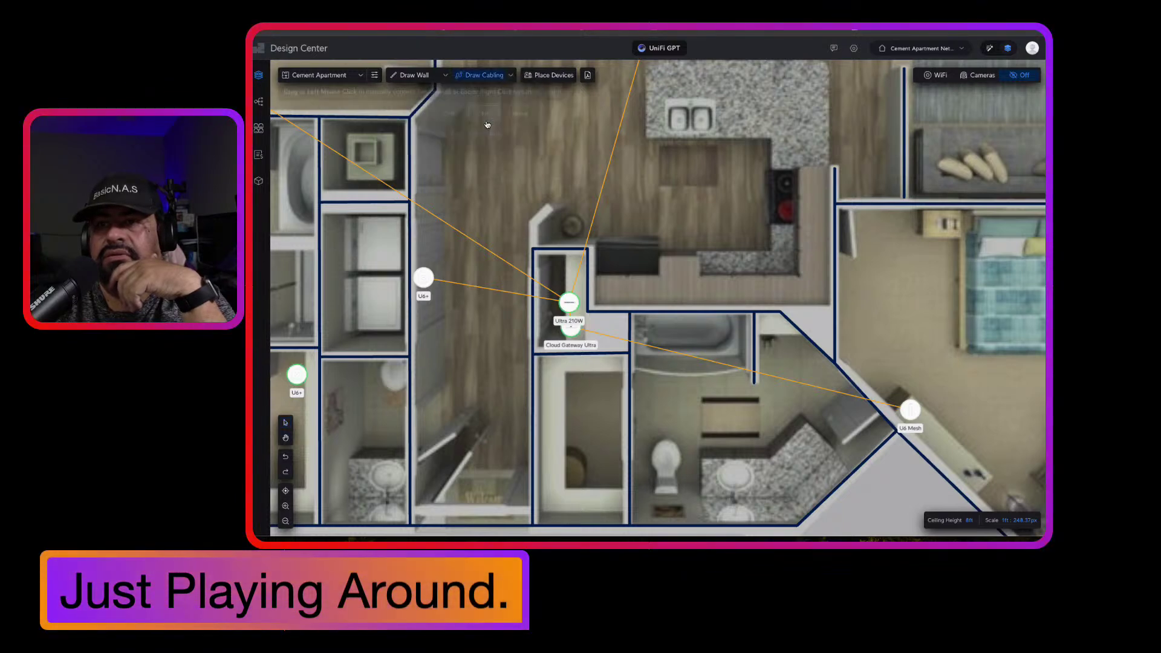
pyautogui.moveTo(299, 375)
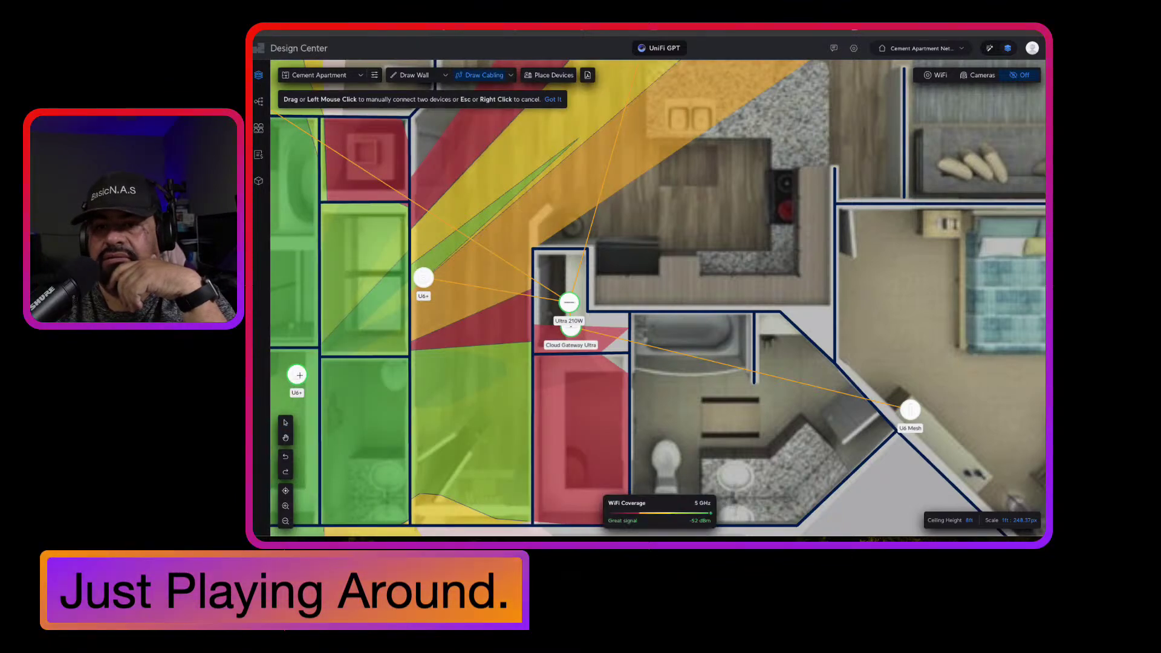
pyautogui.click(305, 375)
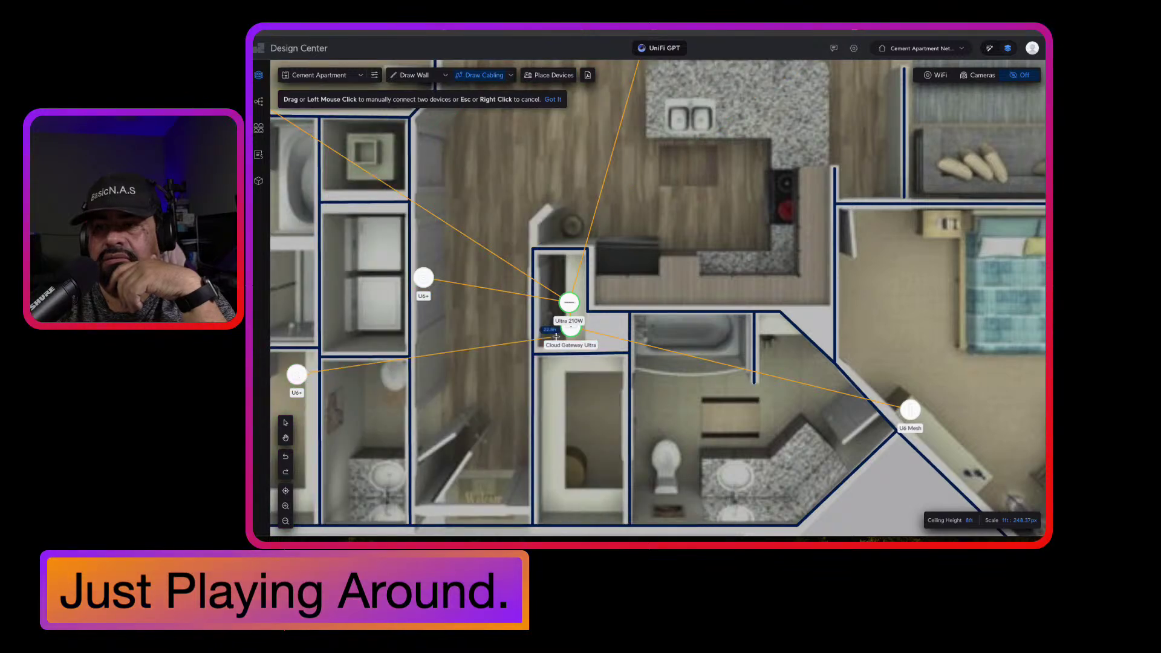
pyautogui.click(564, 306)
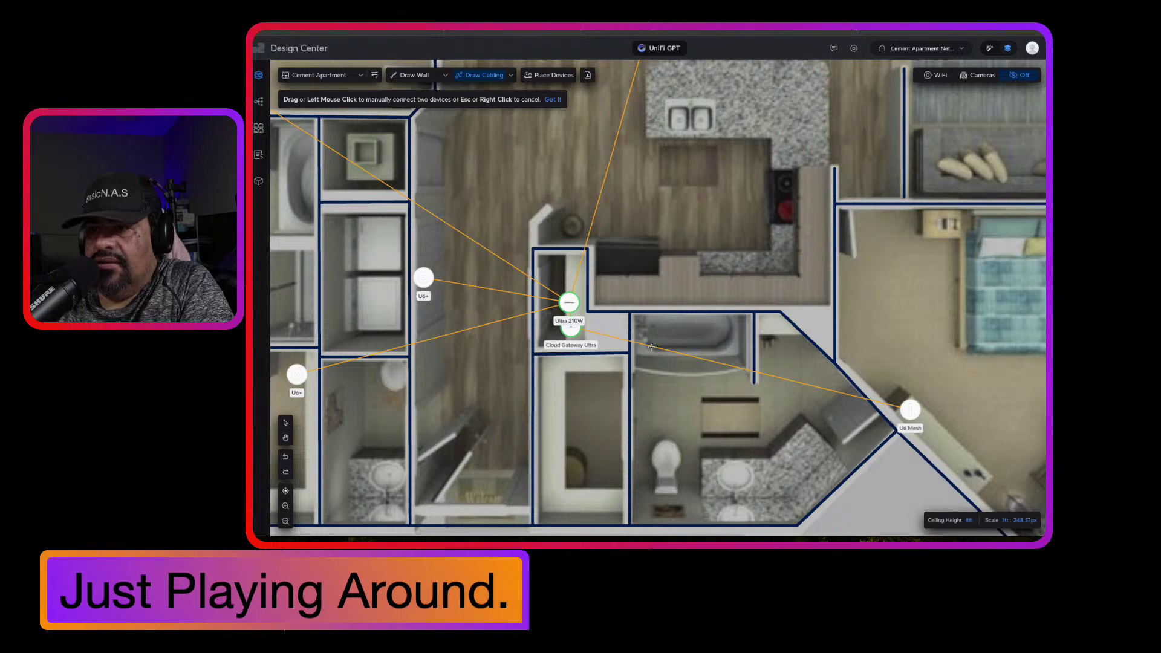
pyautogui.click(570, 303)
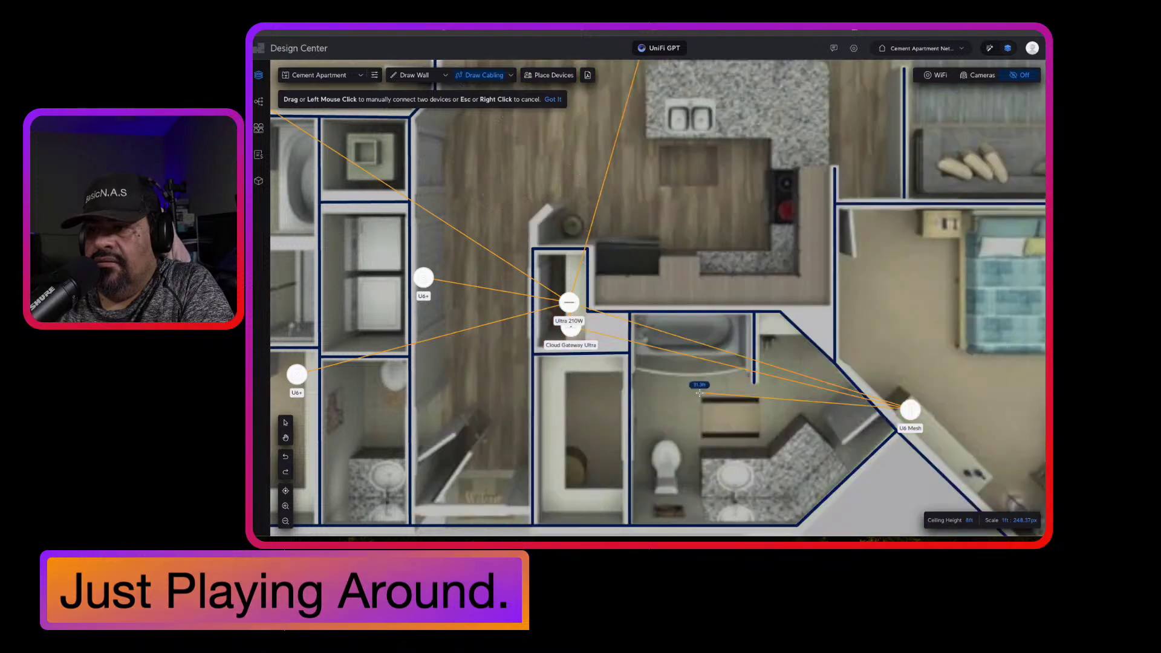
pyautogui.press('Escape')
pyautogui.press('Escape')
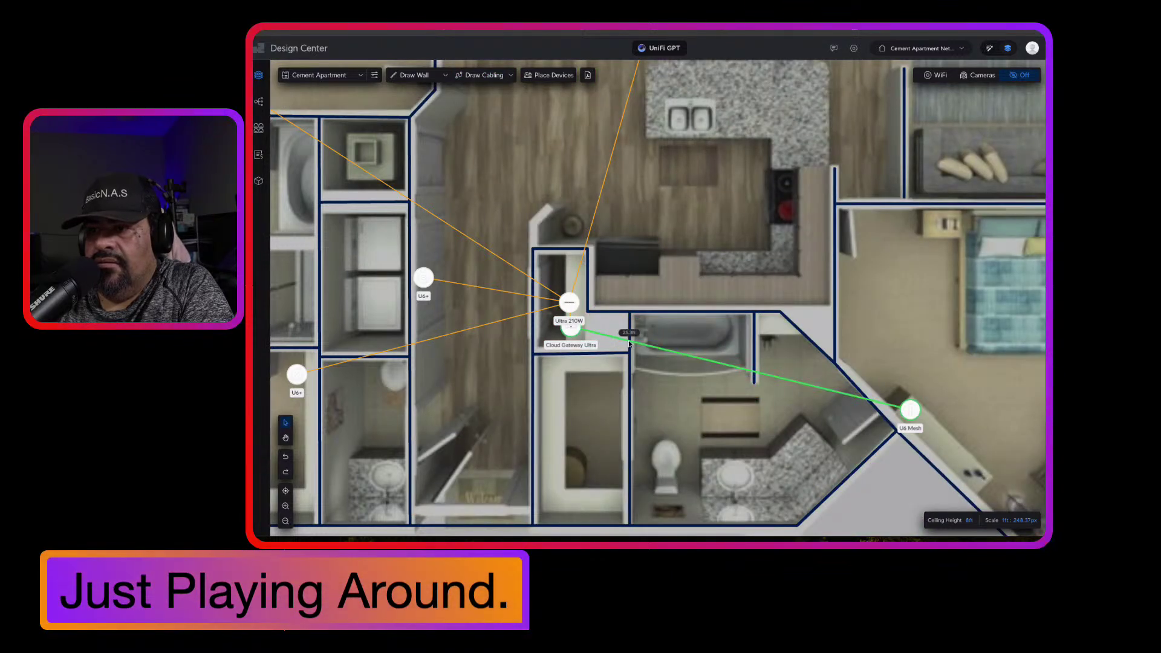
# Replace the cable between the Cloud Gateway Ultra and the lower-right U6 Mesh with one from the Ultra 210W to that U6 Mesh.
pyautogui.click(630, 345)
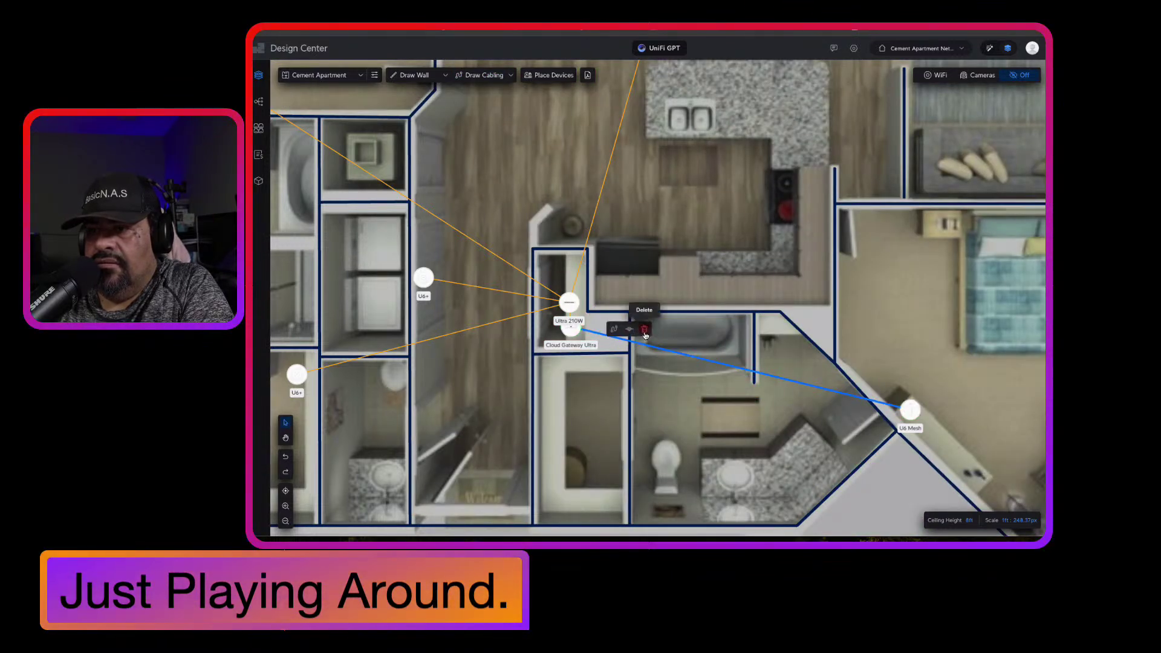
pyautogui.click(645, 331)
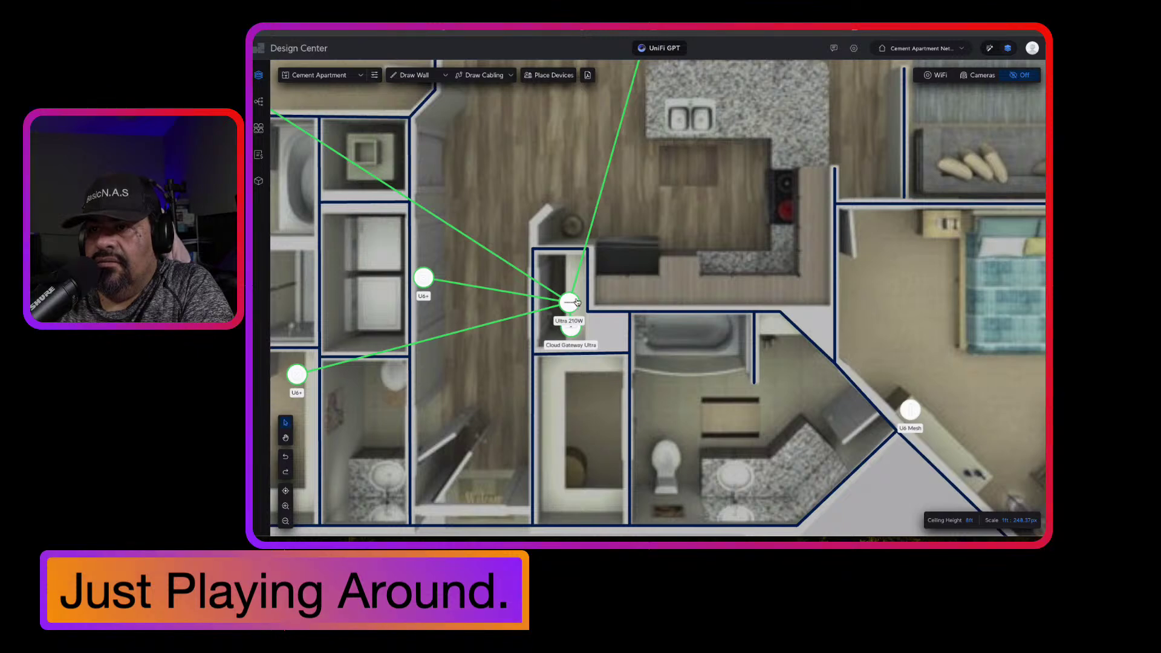
pyautogui.click(491, 77)
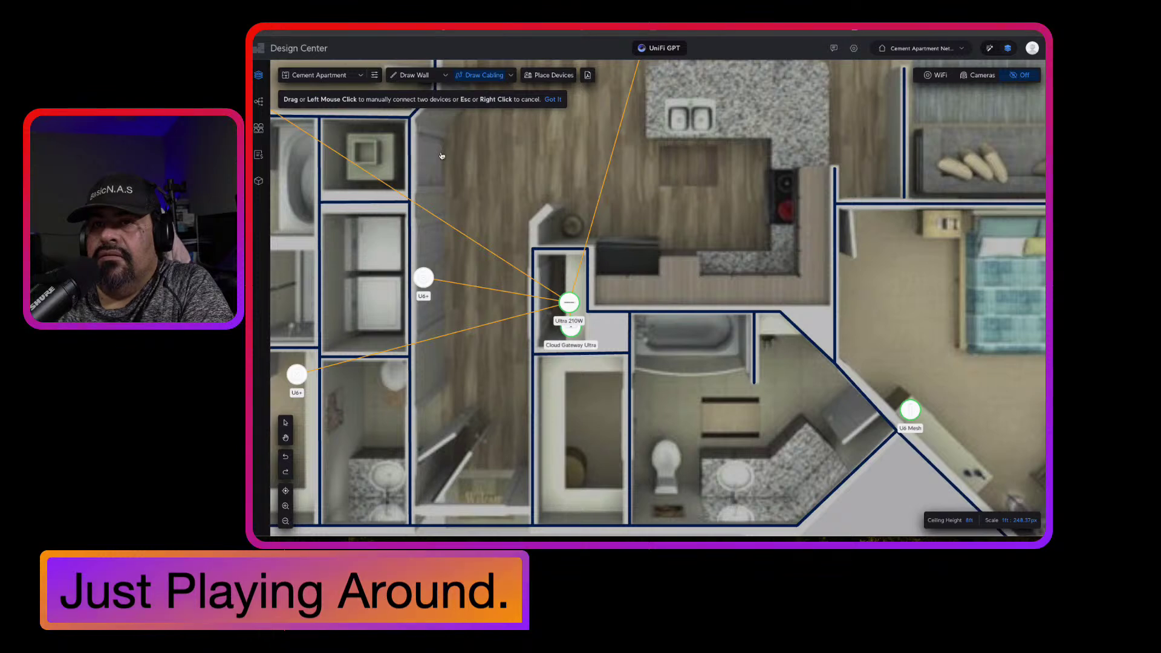
pyautogui.click(569, 303)
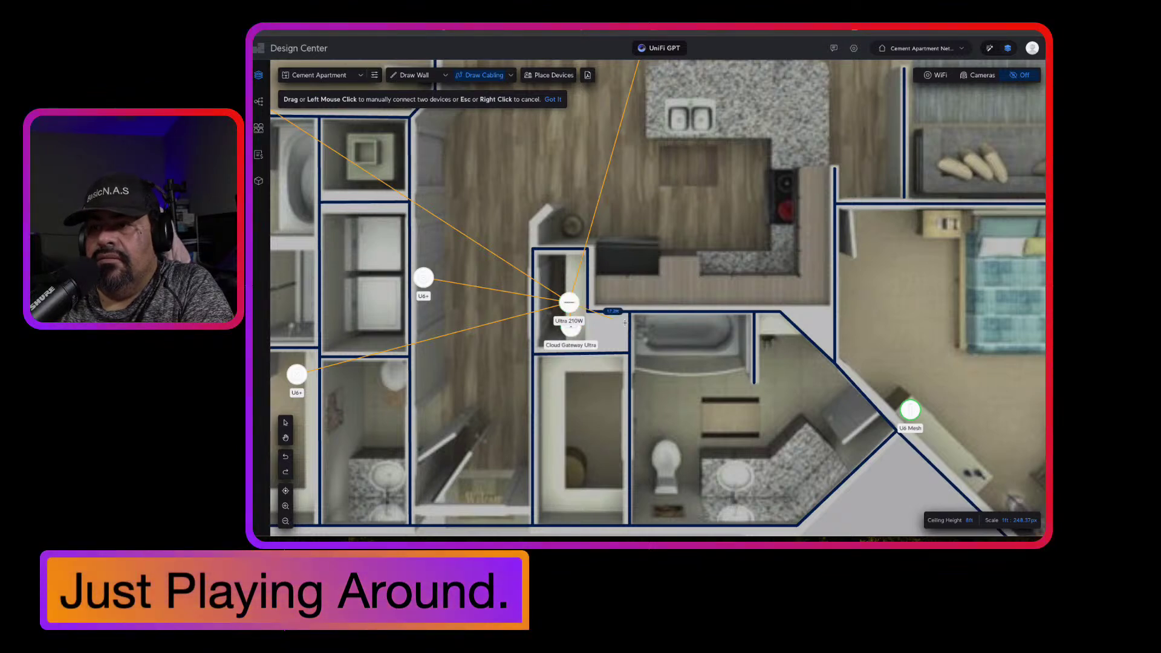
pyautogui.click(906, 411)
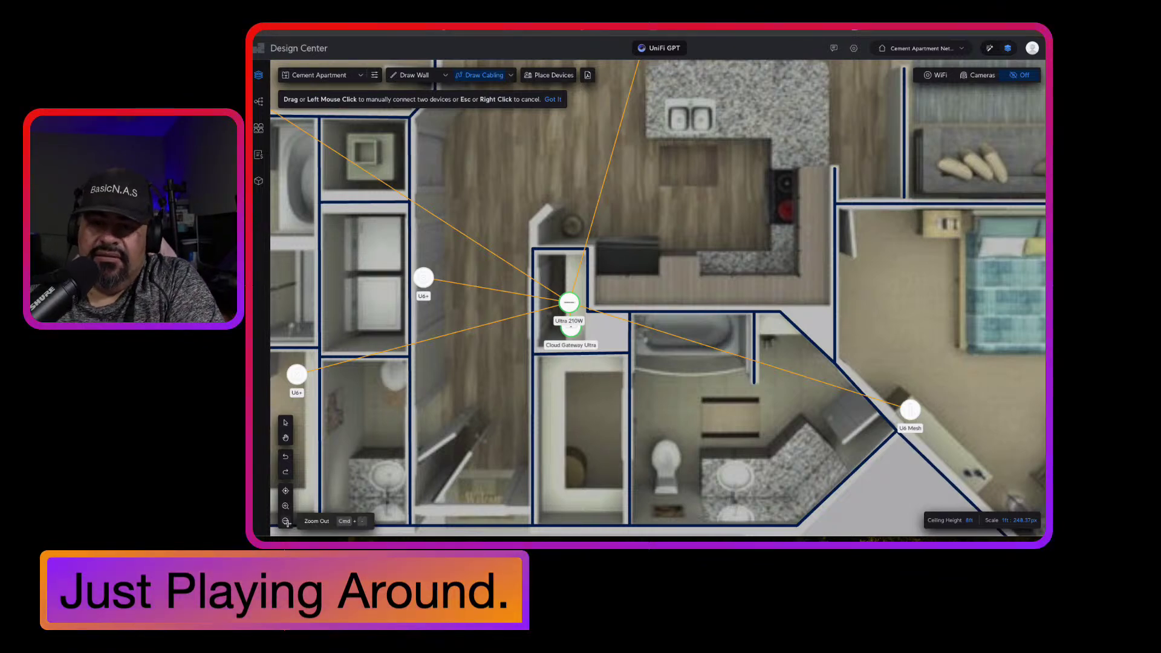
# Review the Cement Apartment network topology diagram with all devices in view.
pyautogui.click(285, 521)
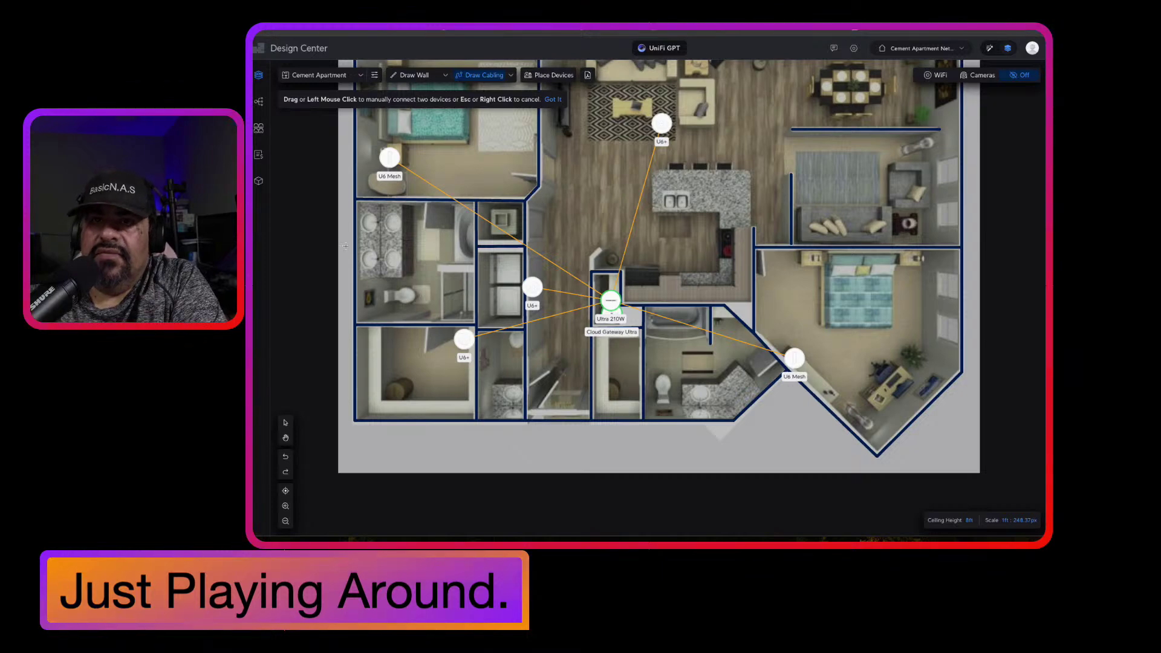
pyautogui.click(259, 101)
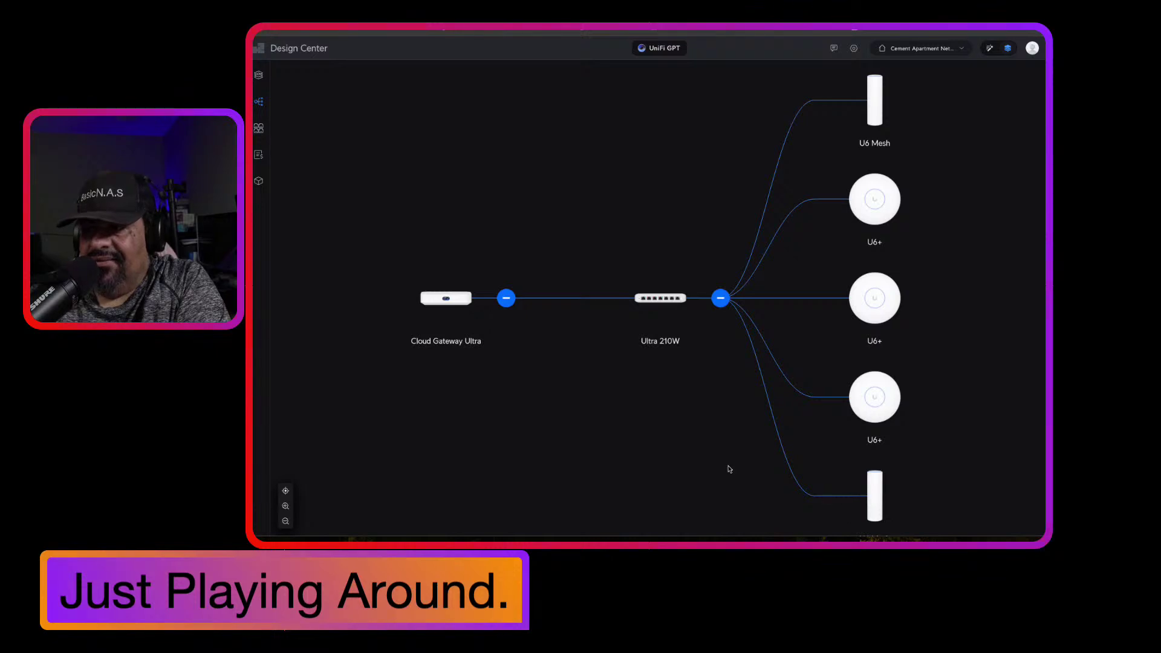
pyautogui.scroll(-1, 549, 379)
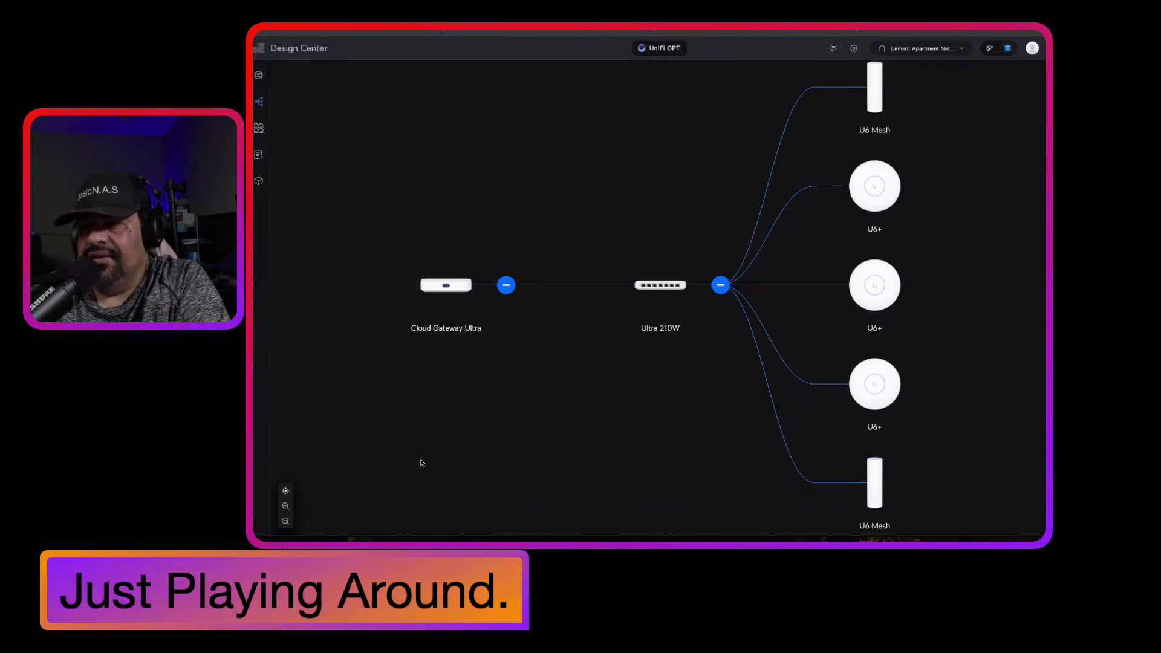
pyautogui.click(285, 521)
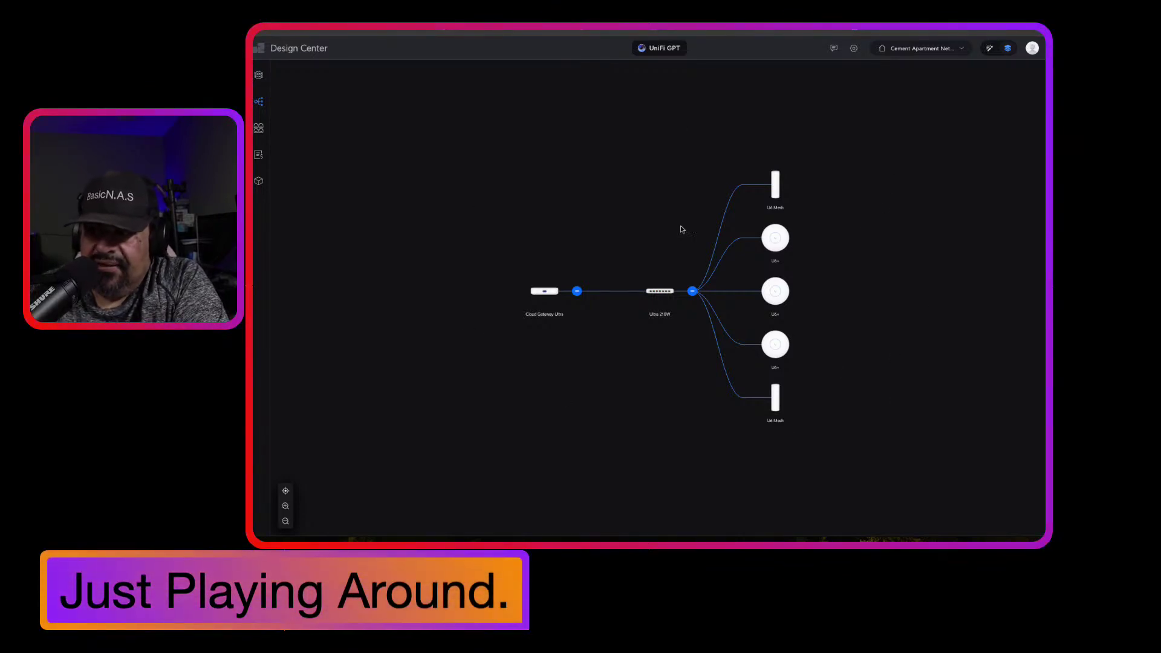
# Review the port layouts of the Cloud Gateway Ultra and the Ultra 210W.
pyautogui.click(259, 128)
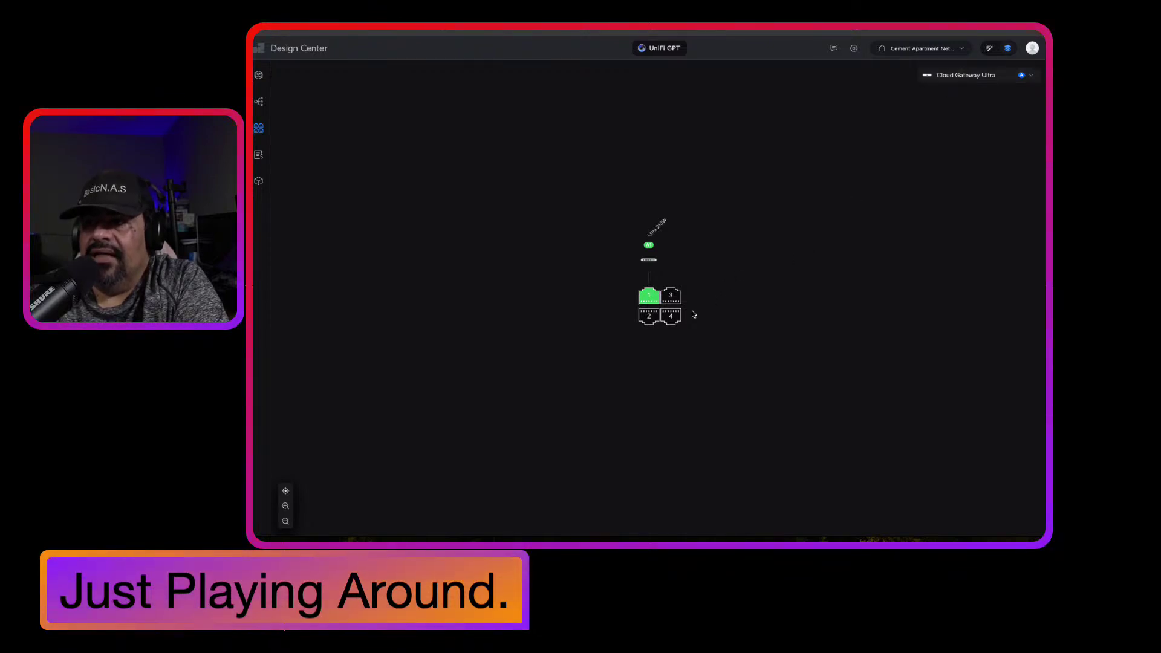
pyautogui.click(959, 75)
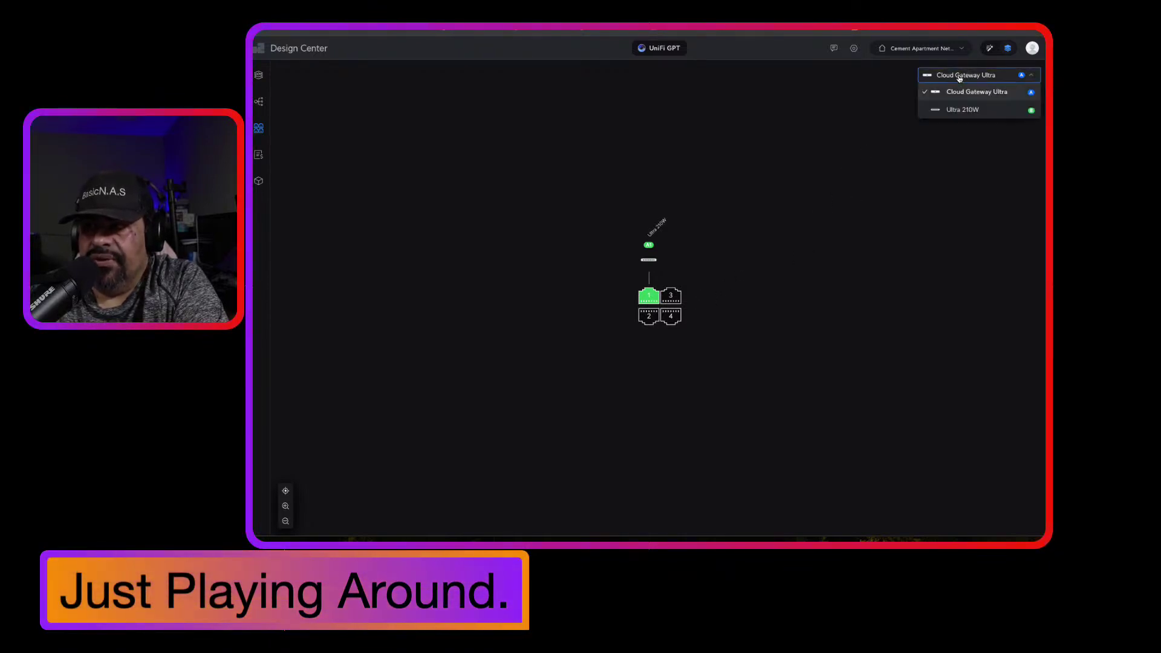
pyautogui.click(961, 110)
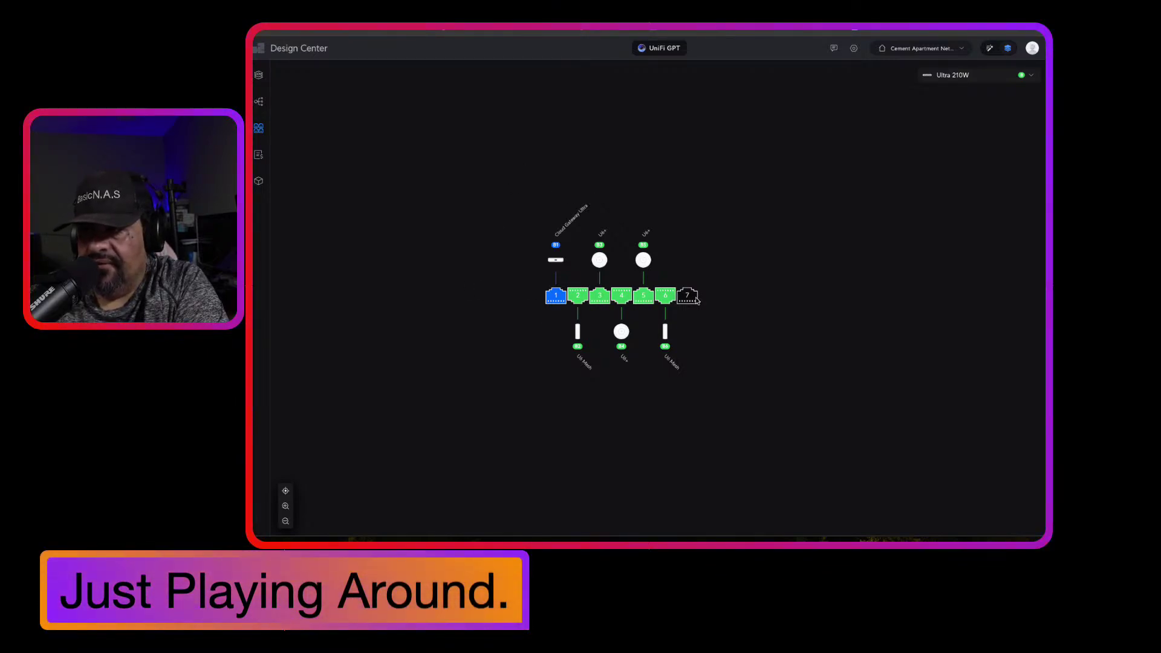
# Review the project's equipment and cable list with its prices, and reopen the Cement Apartment floor plan.
pyautogui.click(259, 155)
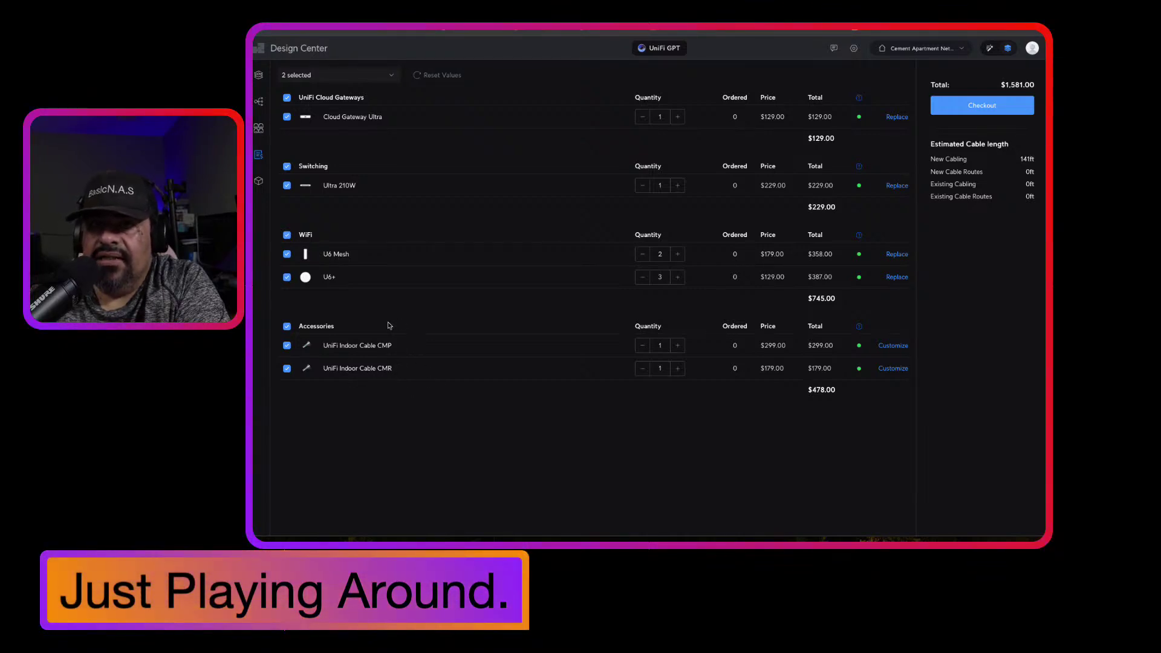
pyautogui.click(258, 77)
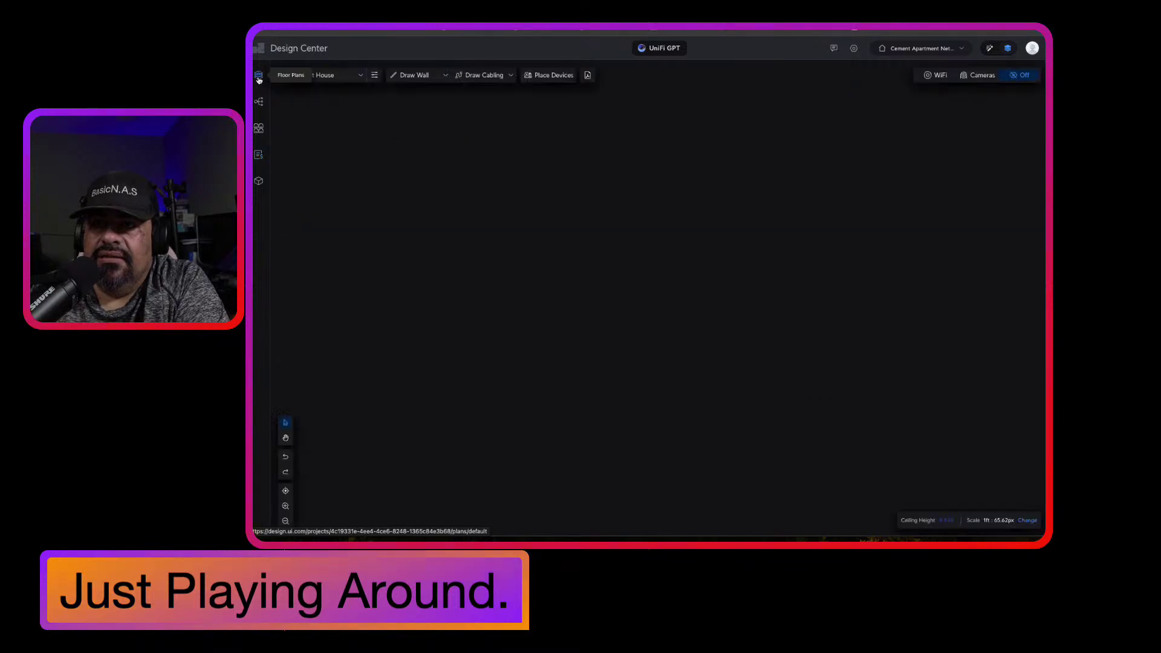
pyautogui.click(327, 76)
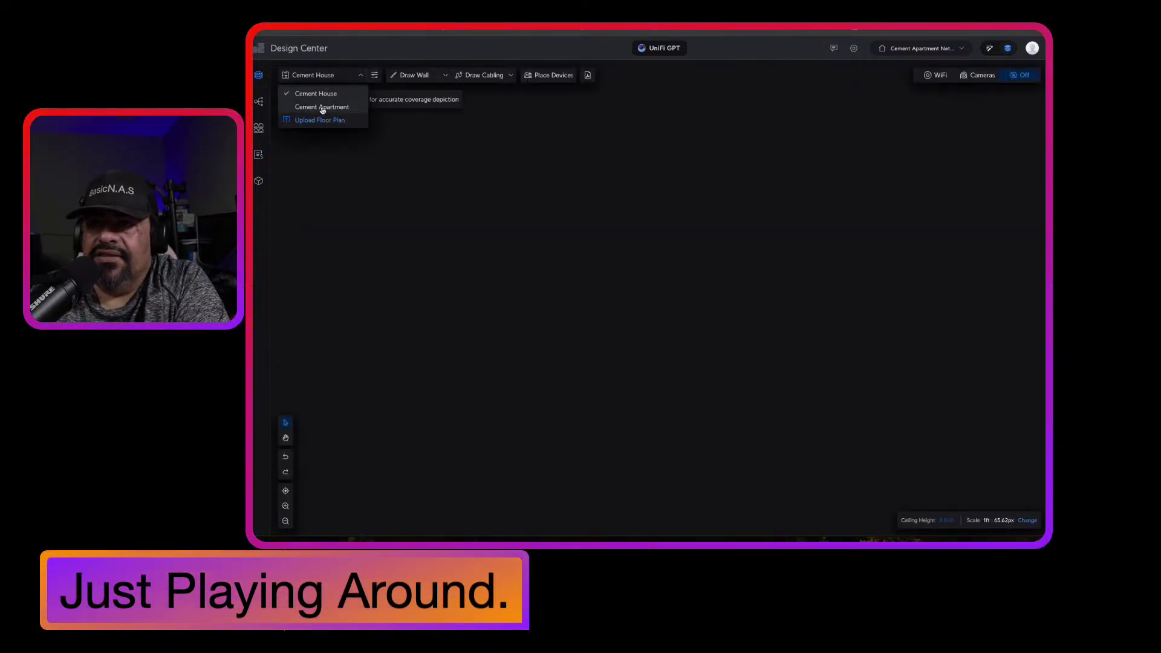
pyautogui.click(322, 107)
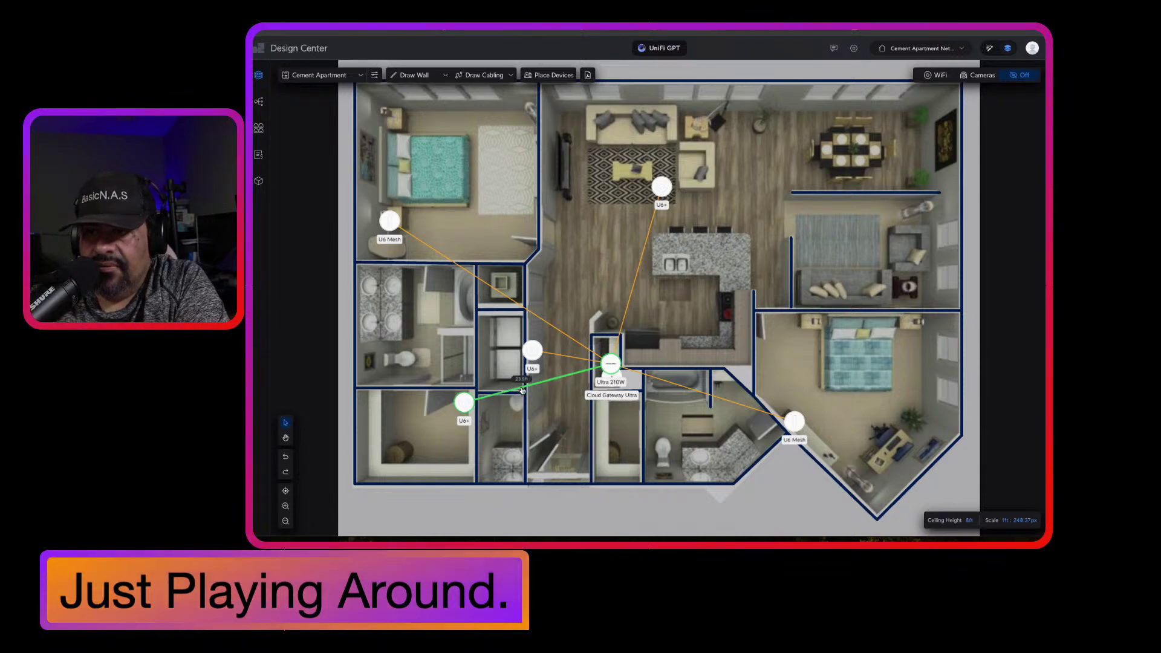
# Delete the cables linking the Ultra 210W to the lower-left room's U6+ and to the lower-right U6 Mesh.
pyautogui.click(519, 391)
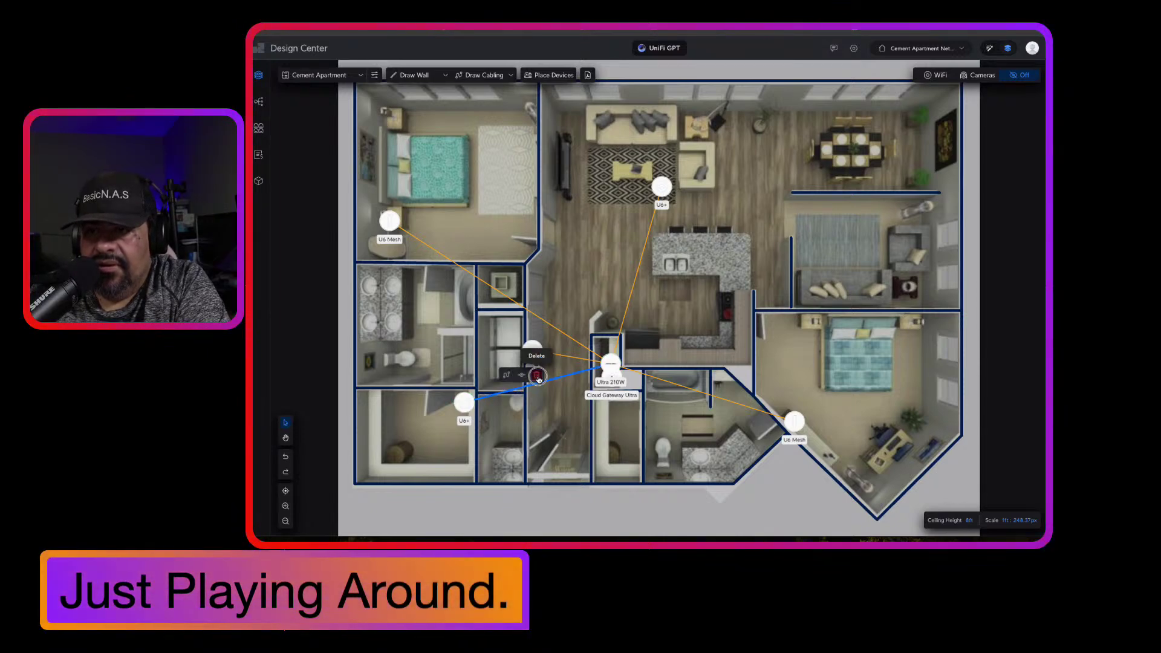
pyautogui.click(538, 376)
pyautogui.click(710, 390)
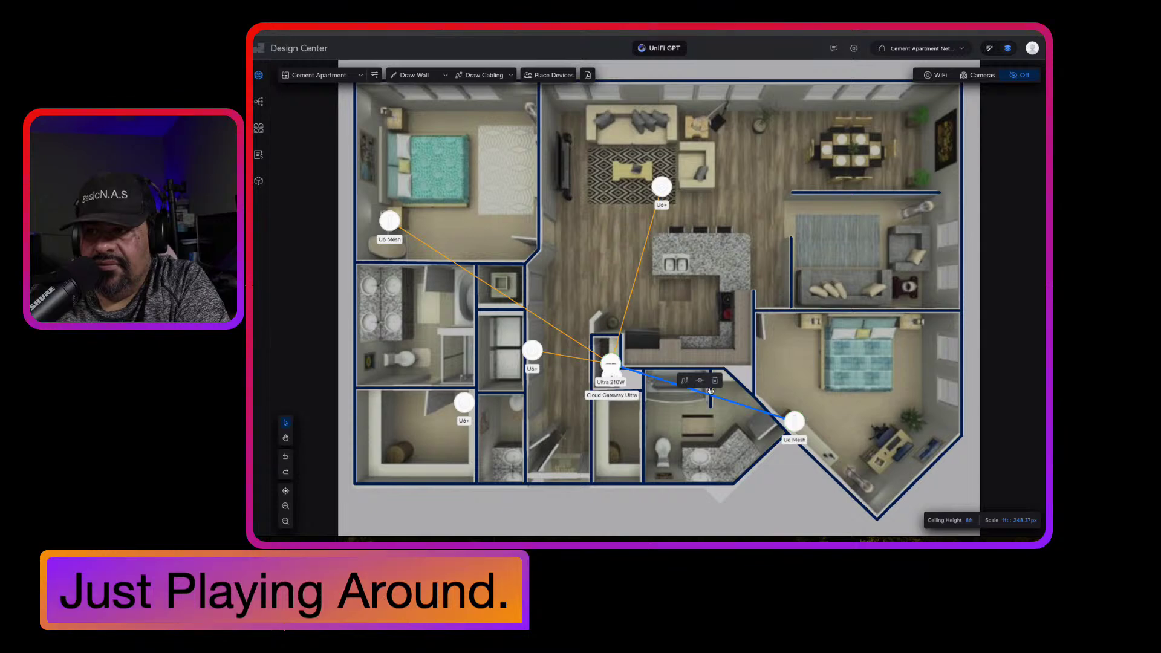
pyautogui.click(714, 381)
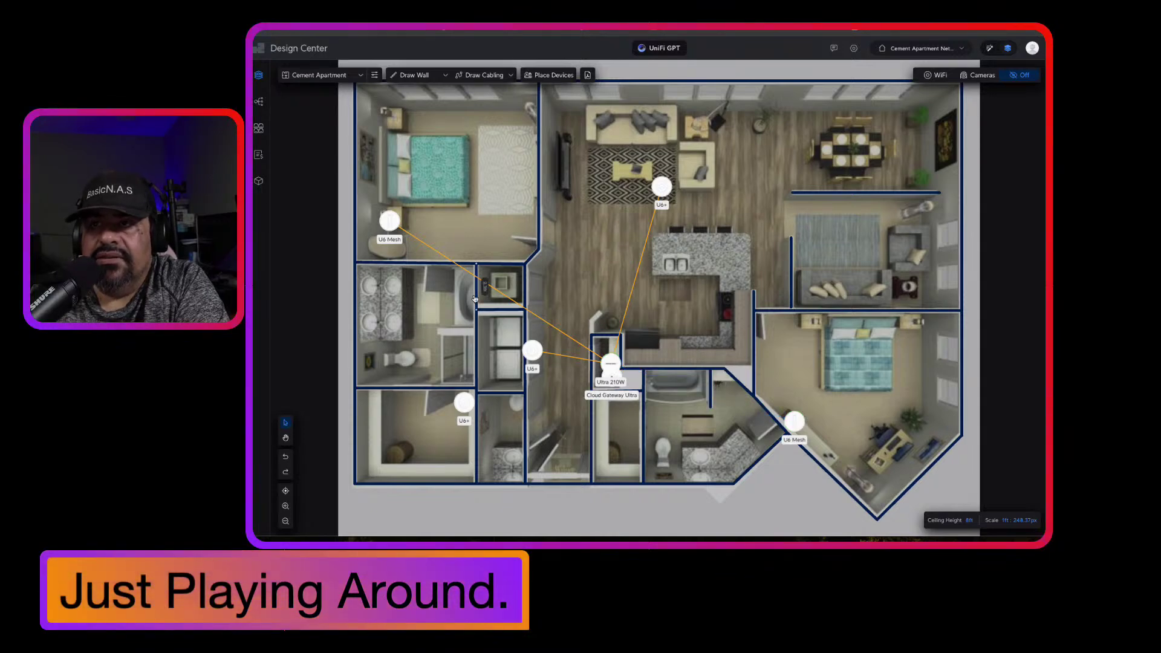
# Draw CMP cables from the Ultra 210W to the lower-left room's U6+ and the lower-right U6 Mesh, and check the materials list.
pyautogui.click(492, 77)
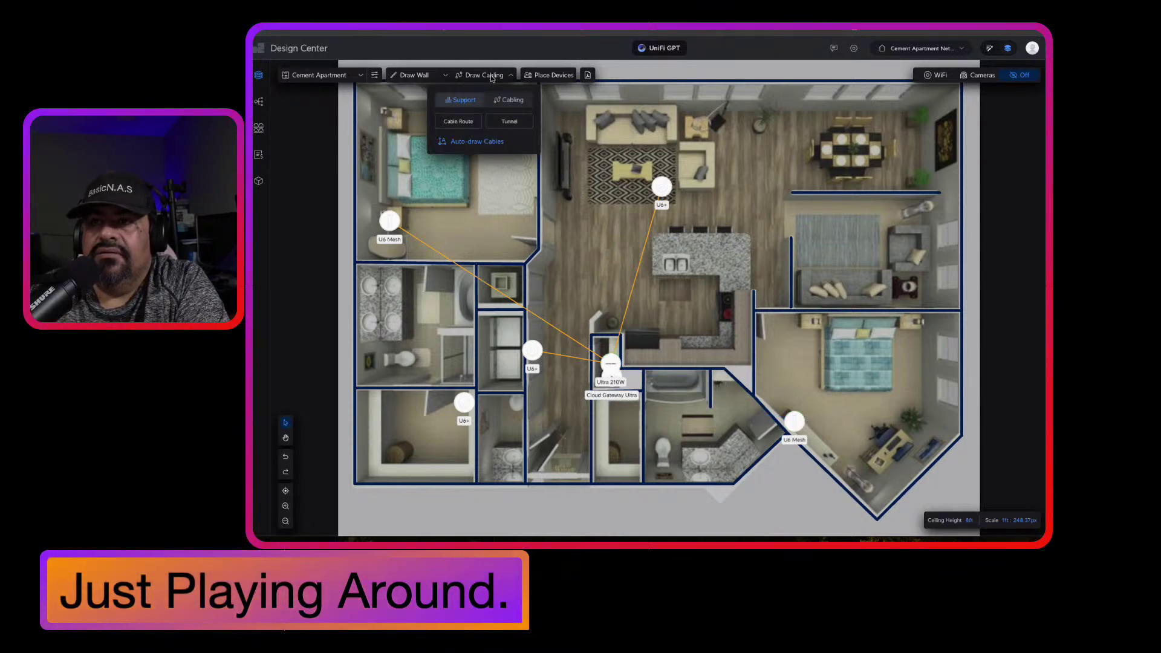
pyautogui.click(513, 99)
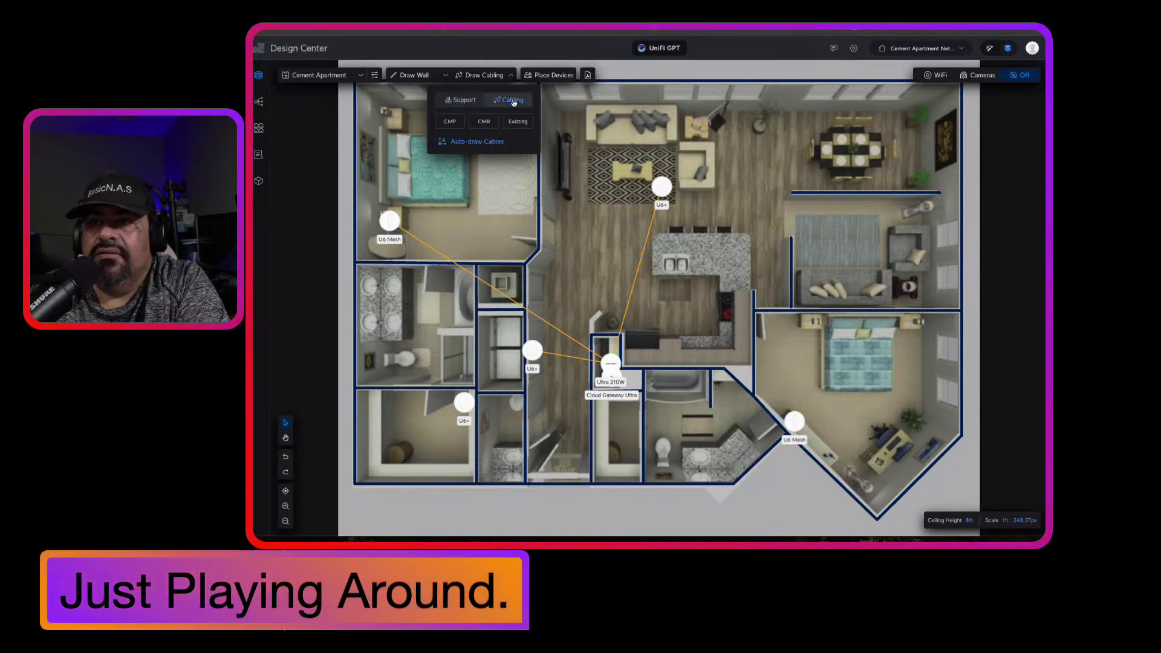
pyautogui.click(449, 122)
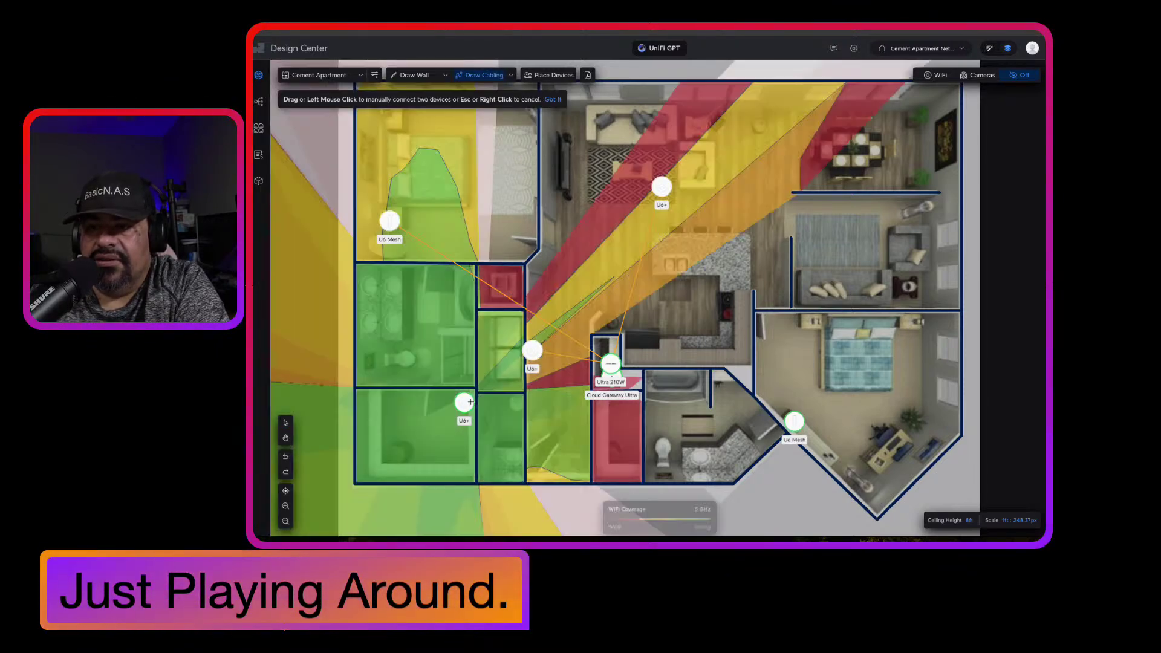
pyautogui.click(465, 402)
pyautogui.click(610, 363)
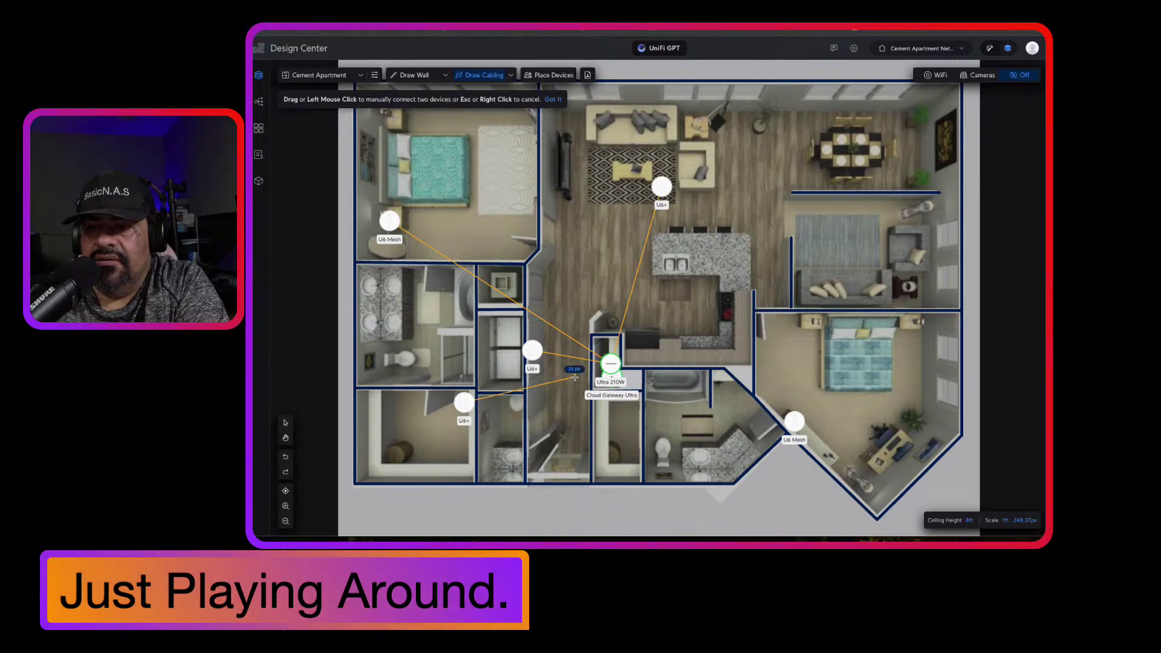
pyautogui.click(612, 363)
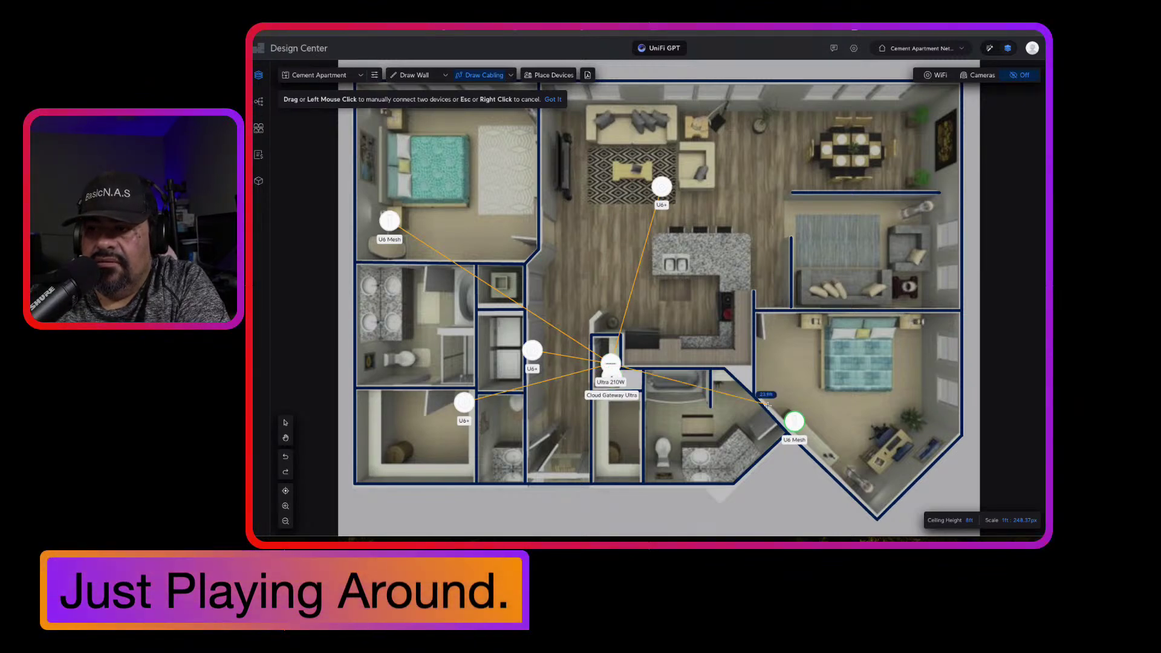
pyautogui.click(792, 421)
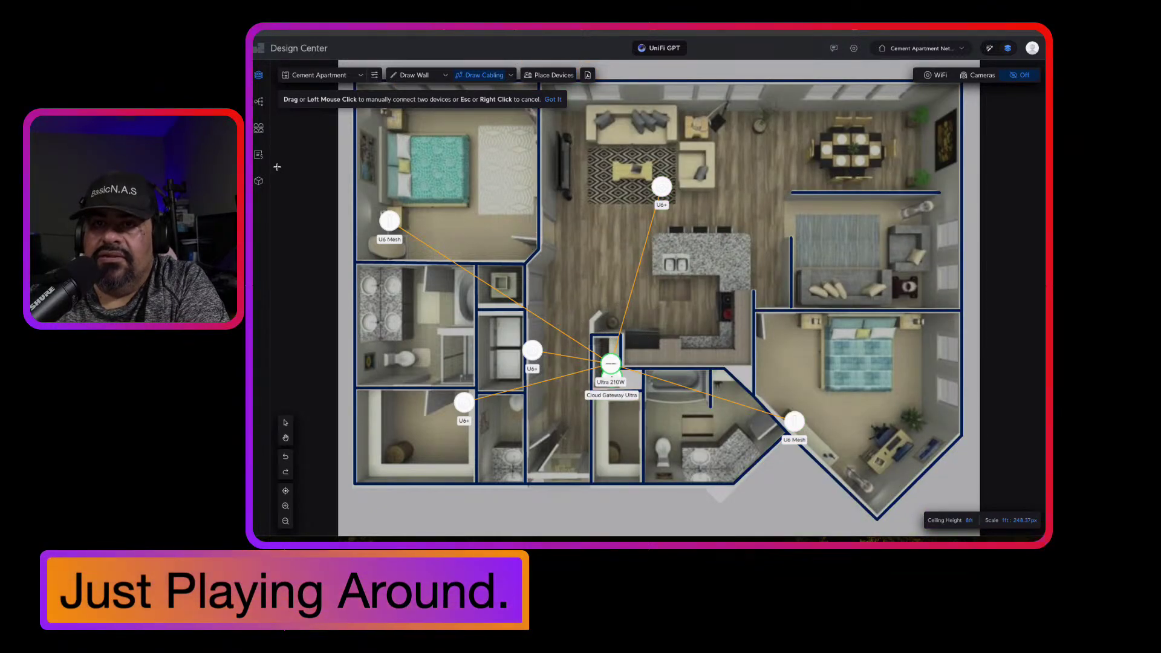
pyautogui.click(259, 154)
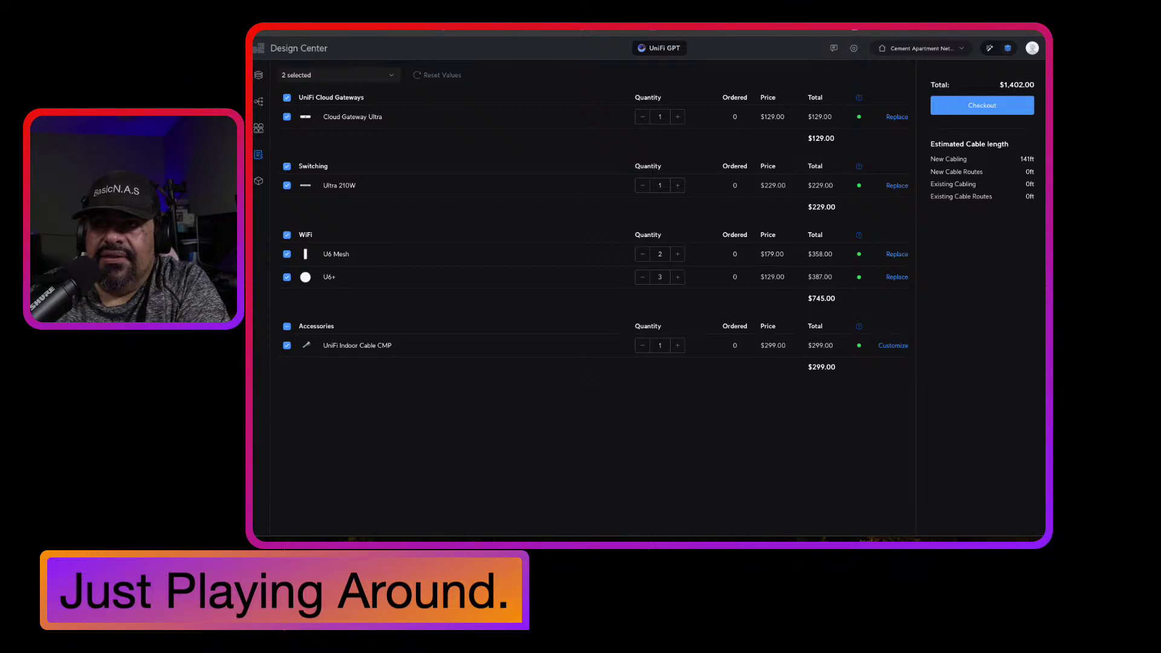
# Search Google in a new browser tab for "cat 6a riser cable", refine it to "cat 6a riser cable box", and review the cable prices.
pyautogui.press('super+t')
pyautogui.click(435, 29)
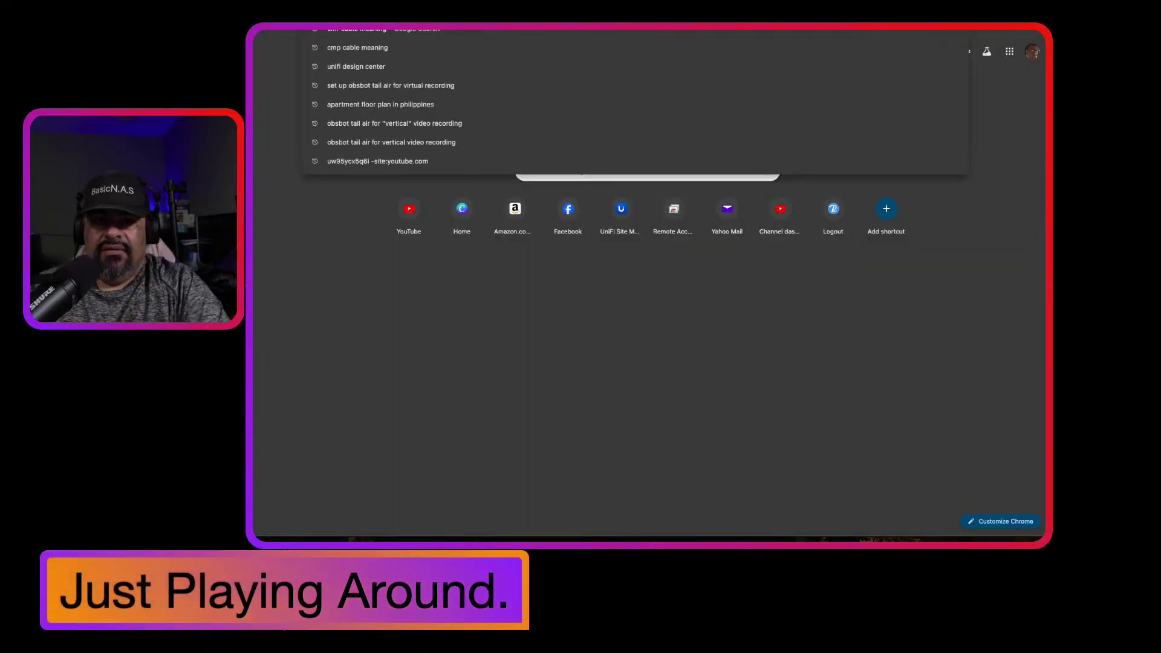
pyautogui.write('cat')
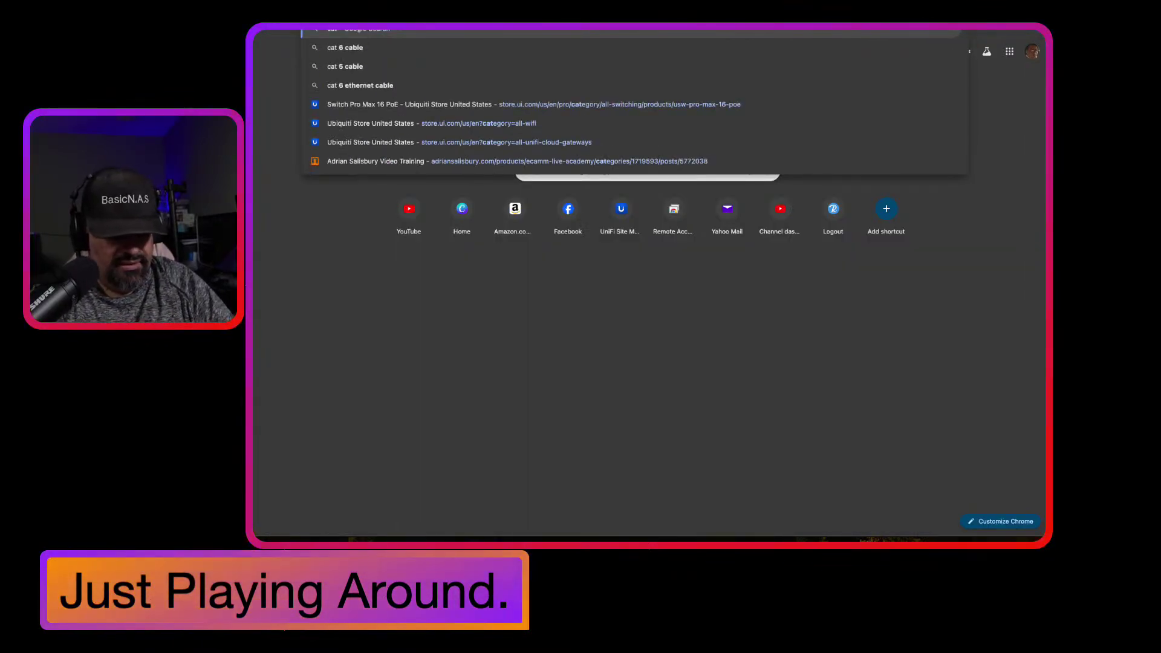
pyautogui.write(' 6a')
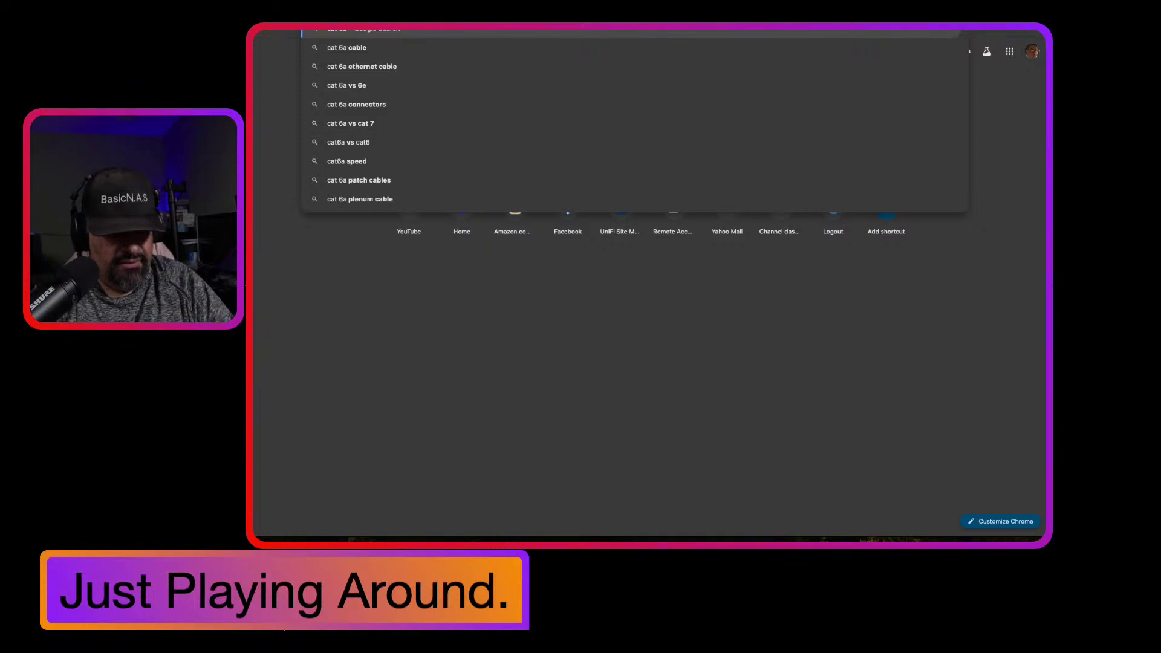
pyautogui.write(' riser')
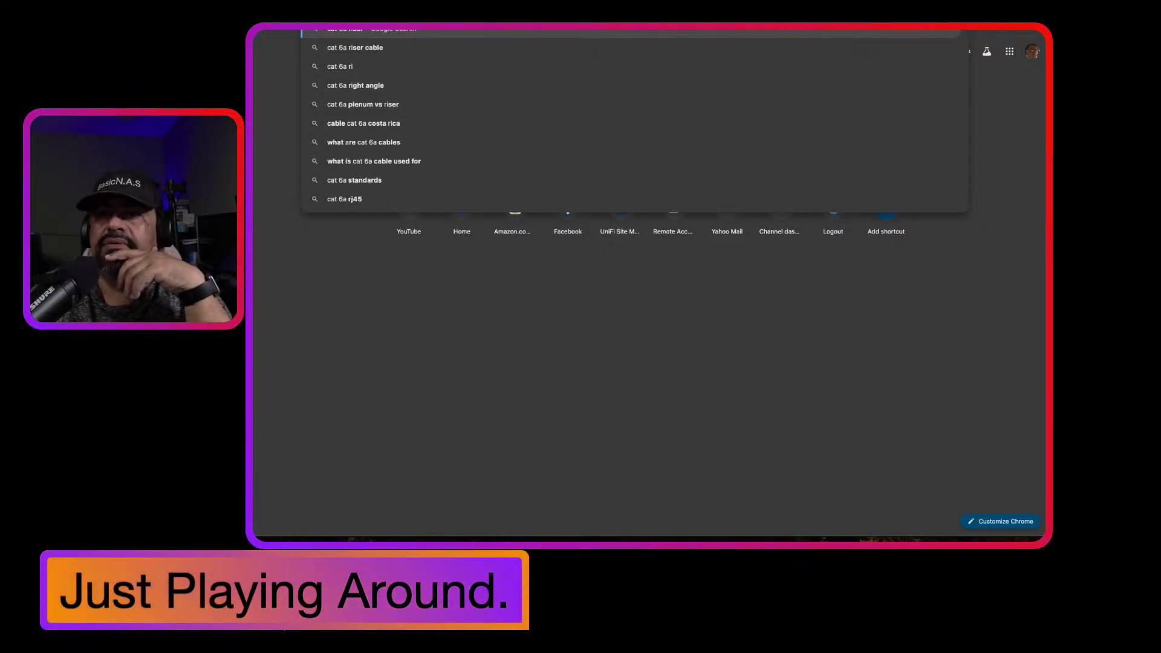
pyautogui.click(380, 52)
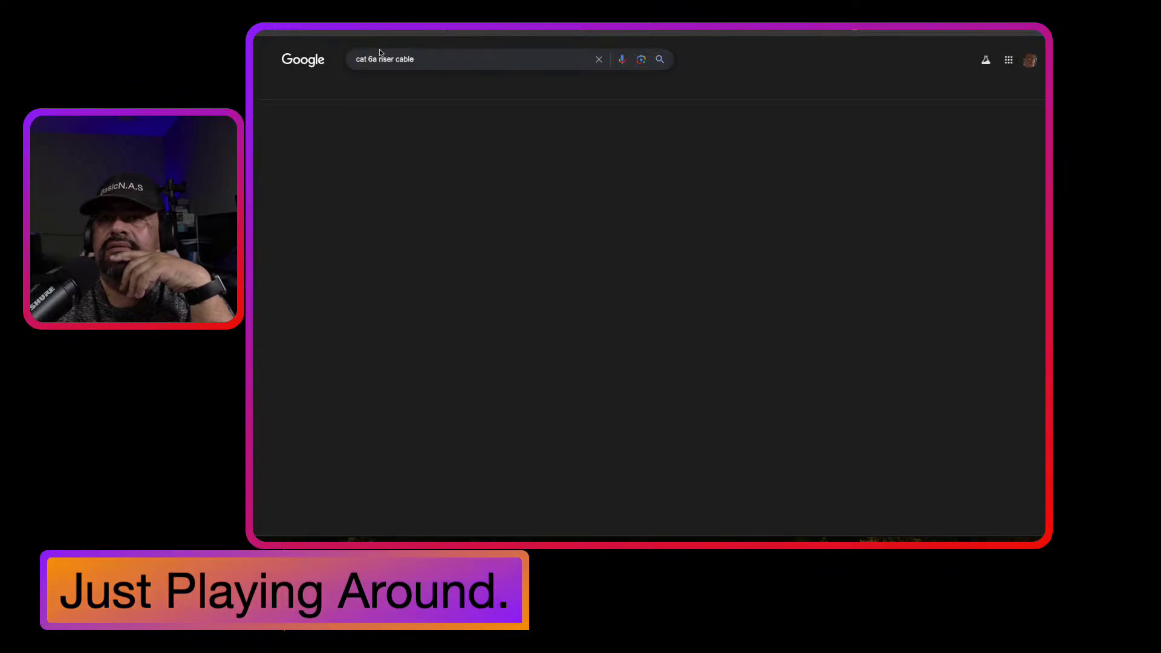
pyautogui.click(448, 58)
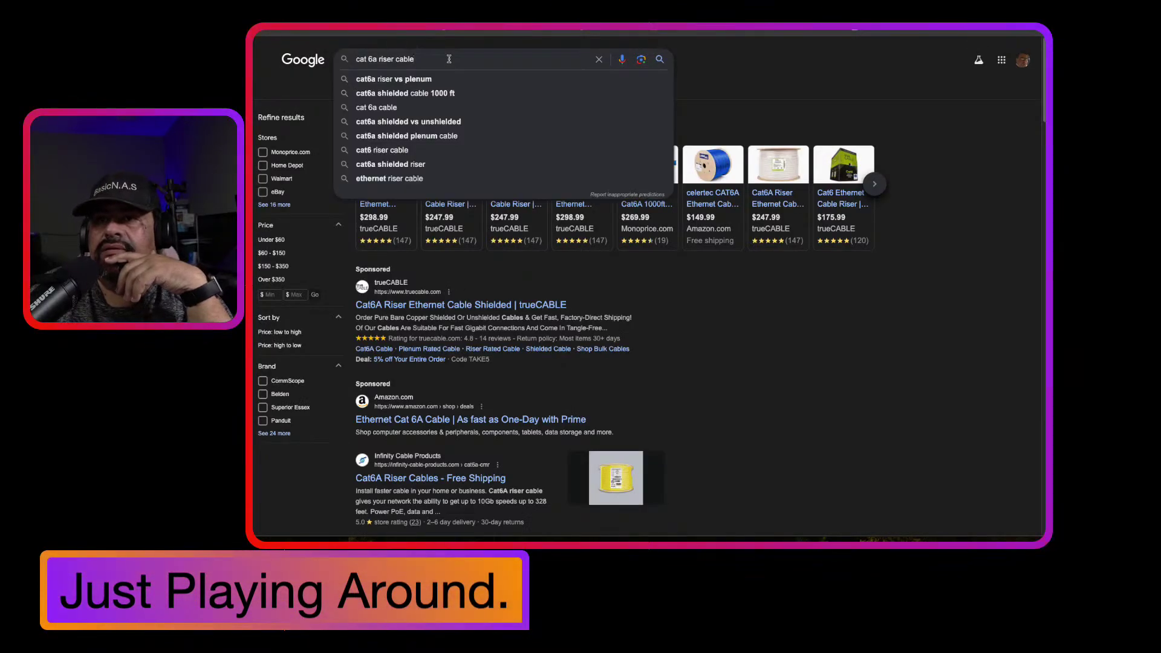
pyautogui.write('box')
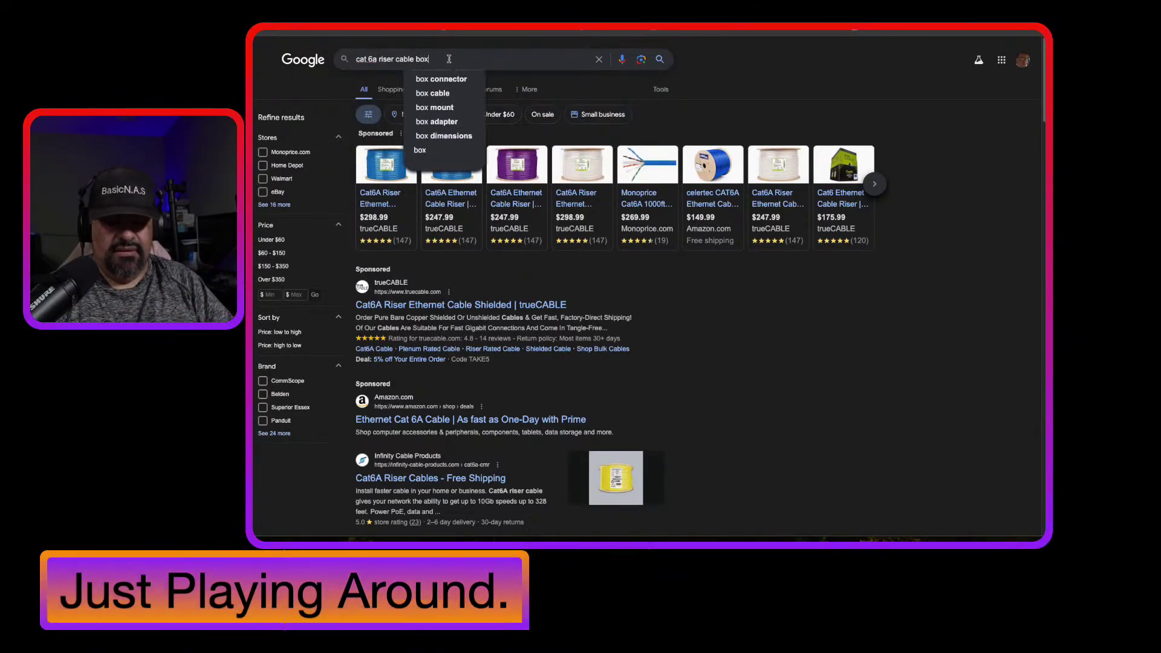
pyautogui.press('Return')
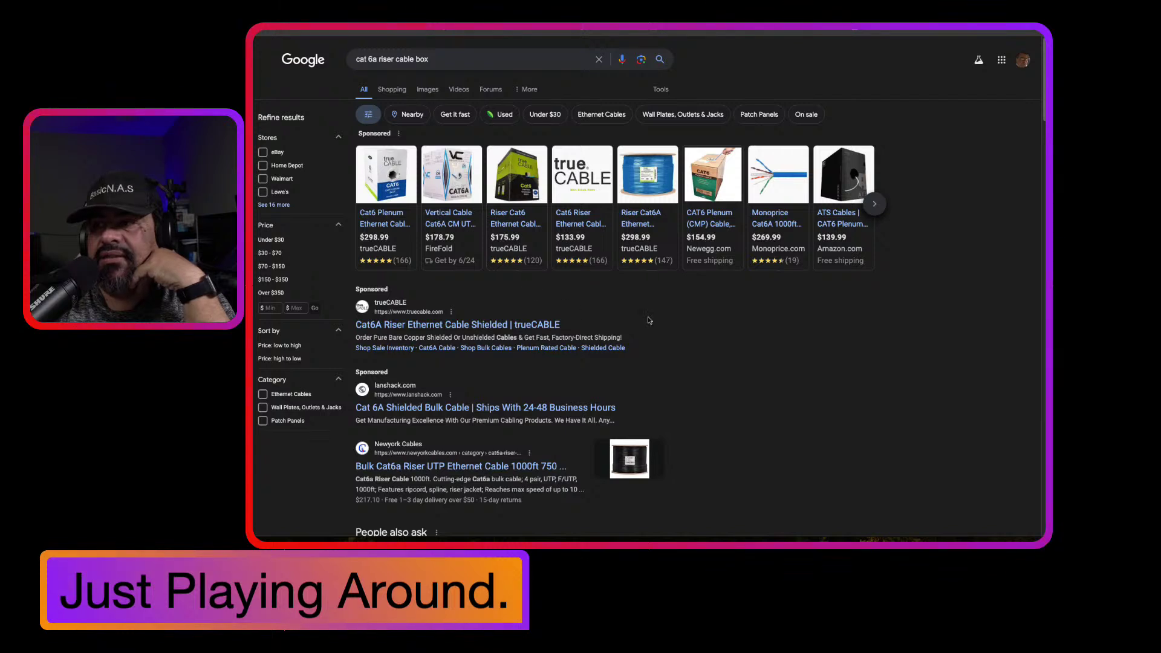
pyautogui.moveTo(779, 270)
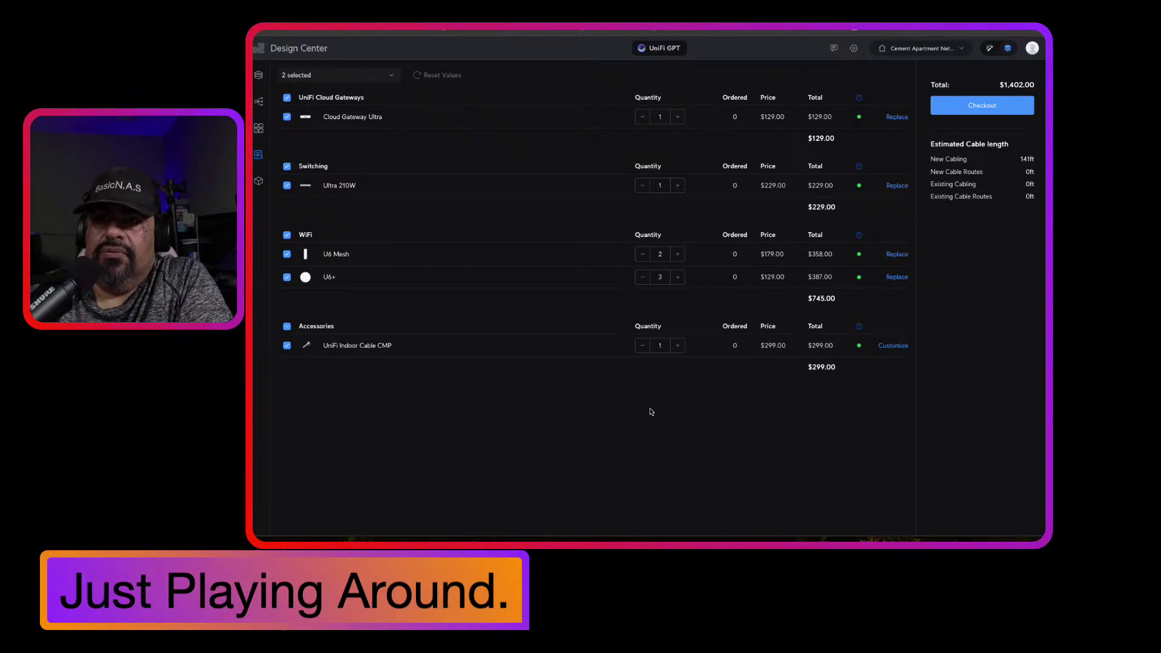
# Compare the 5 GHz and 2.4 GHz WiFi coverage across the whole Cement Apartment floor plan.
pyautogui.click(260, 76)
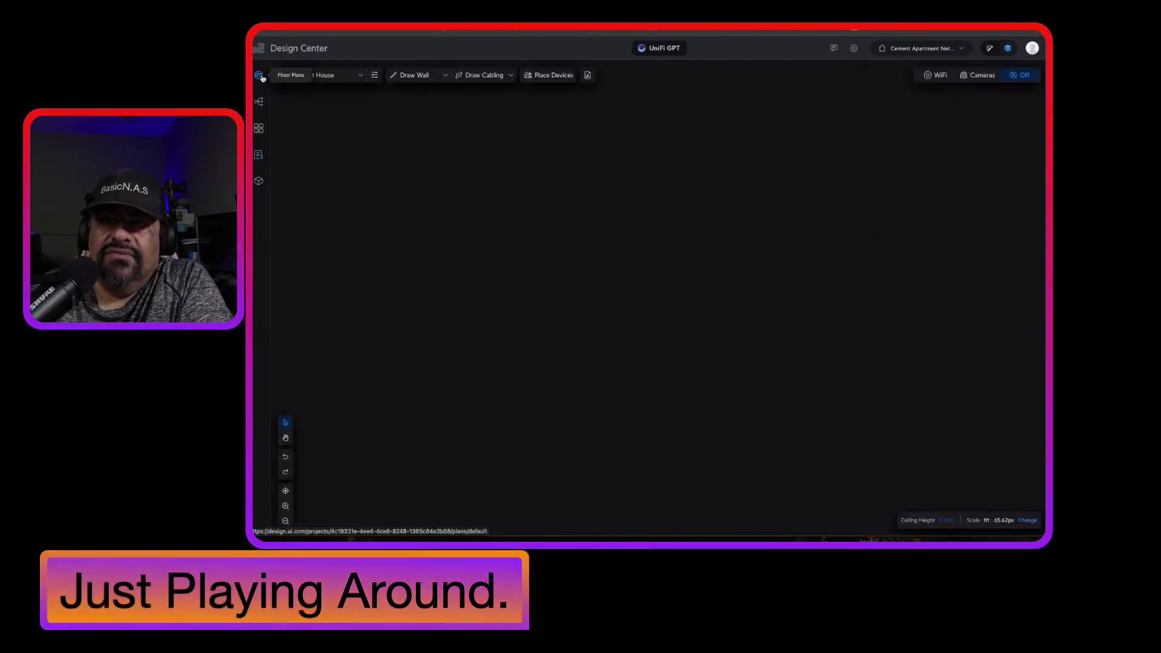
pyautogui.click(323, 76)
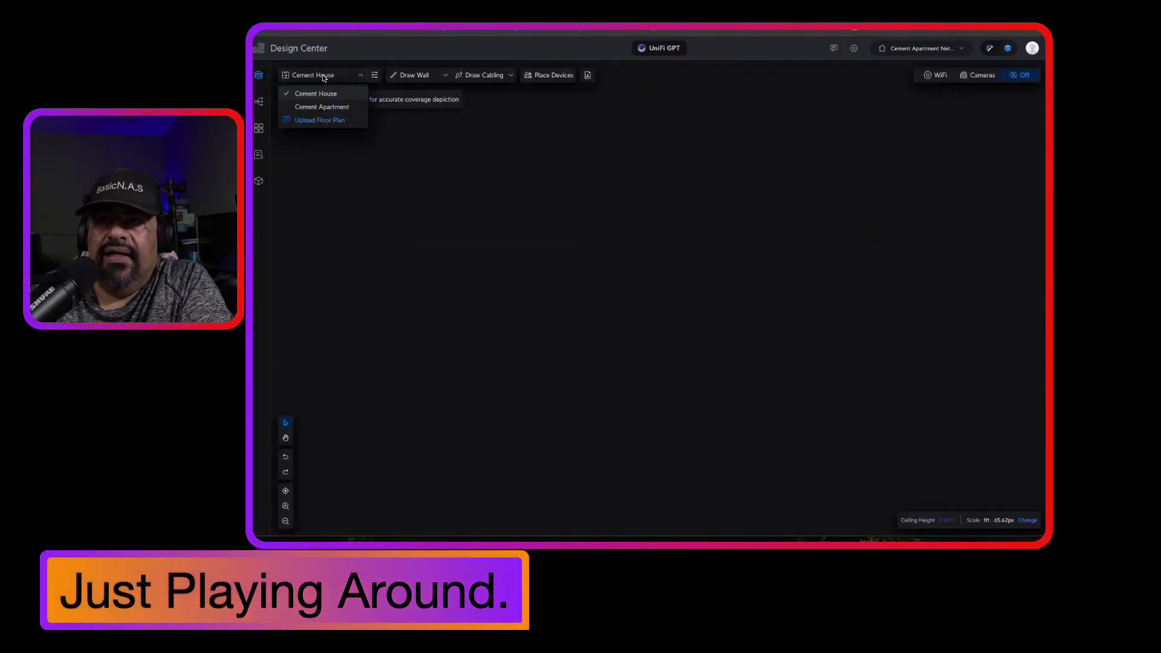
pyautogui.click(315, 107)
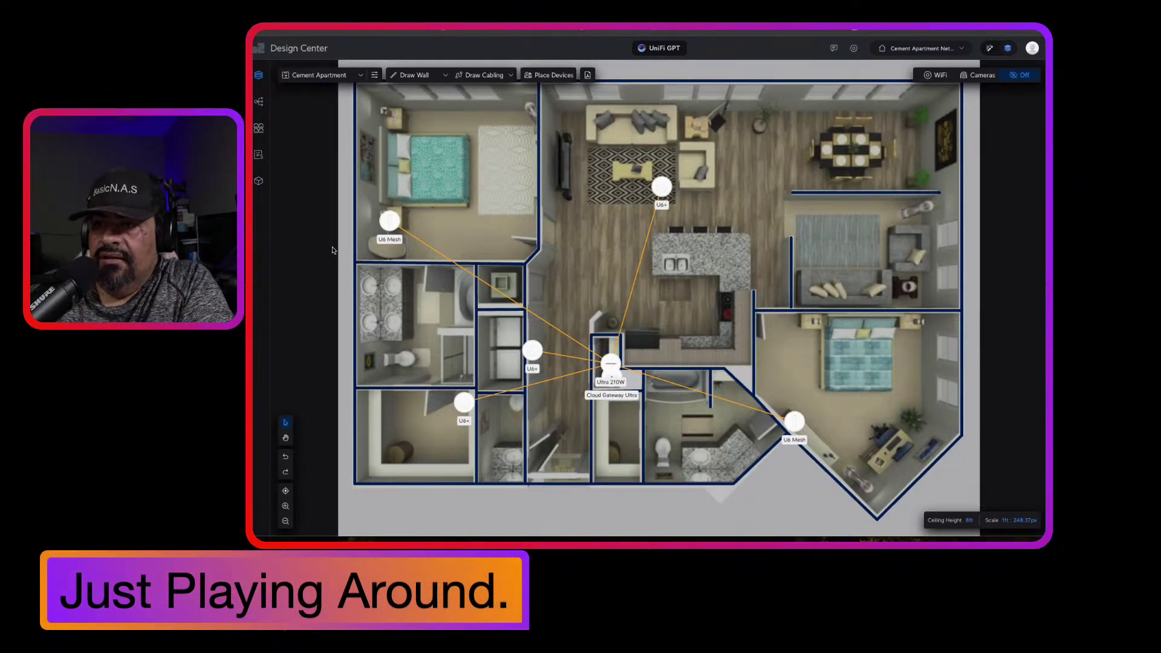
pyautogui.click(284, 522)
pyautogui.click(285, 523)
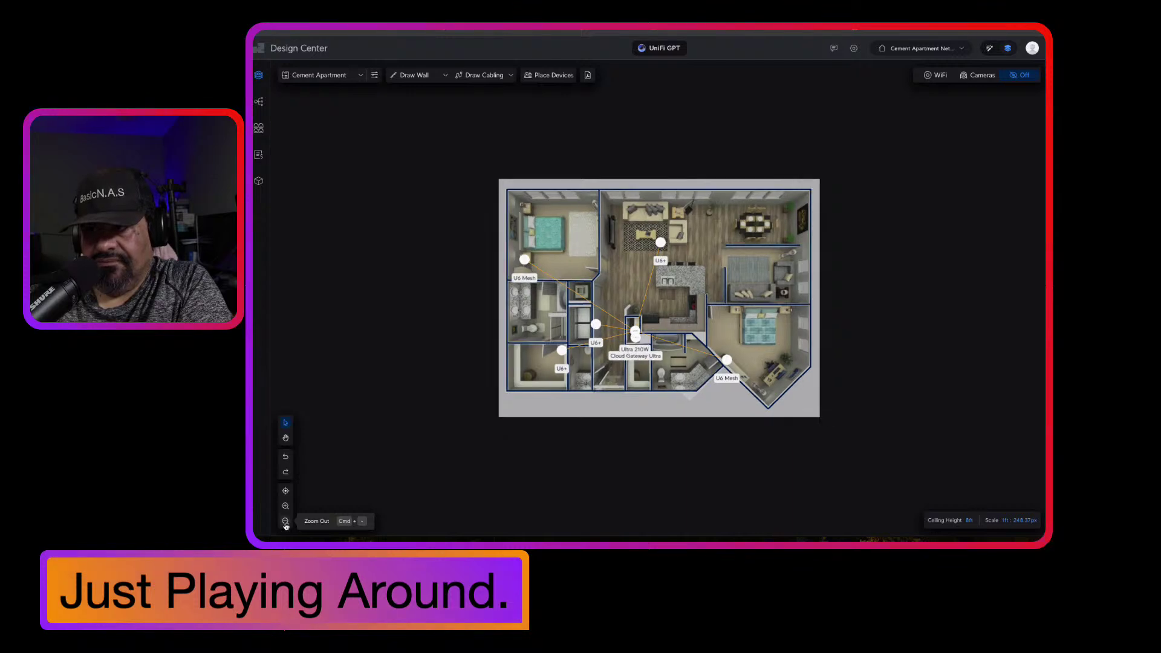
pyautogui.click(936, 75)
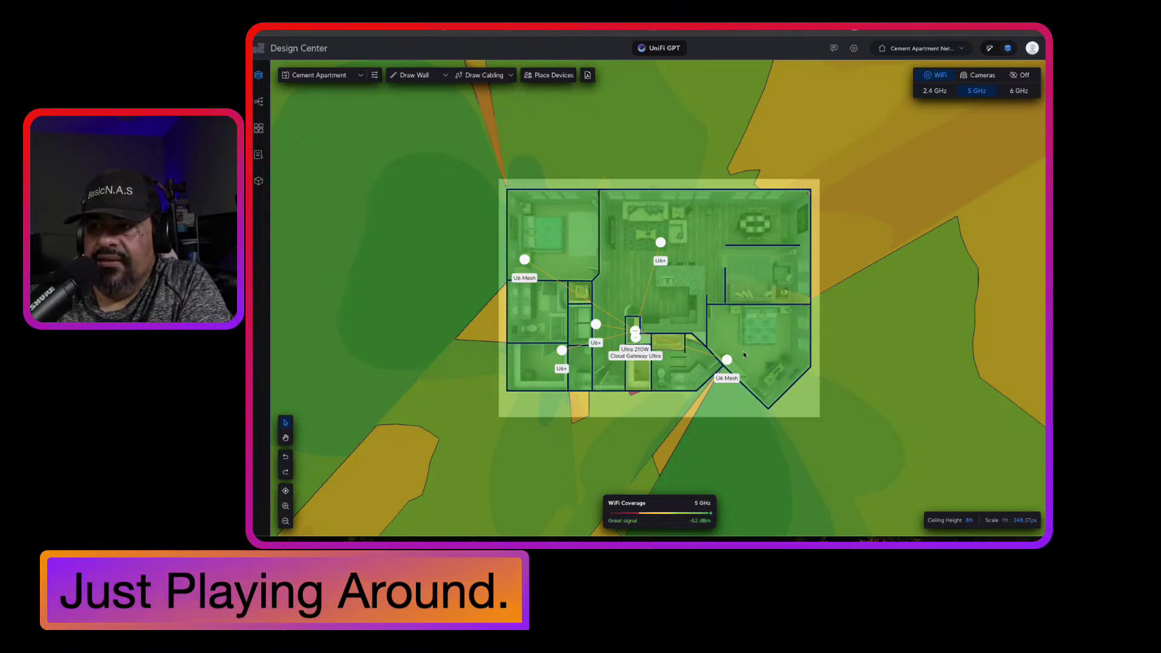
pyautogui.click(934, 92)
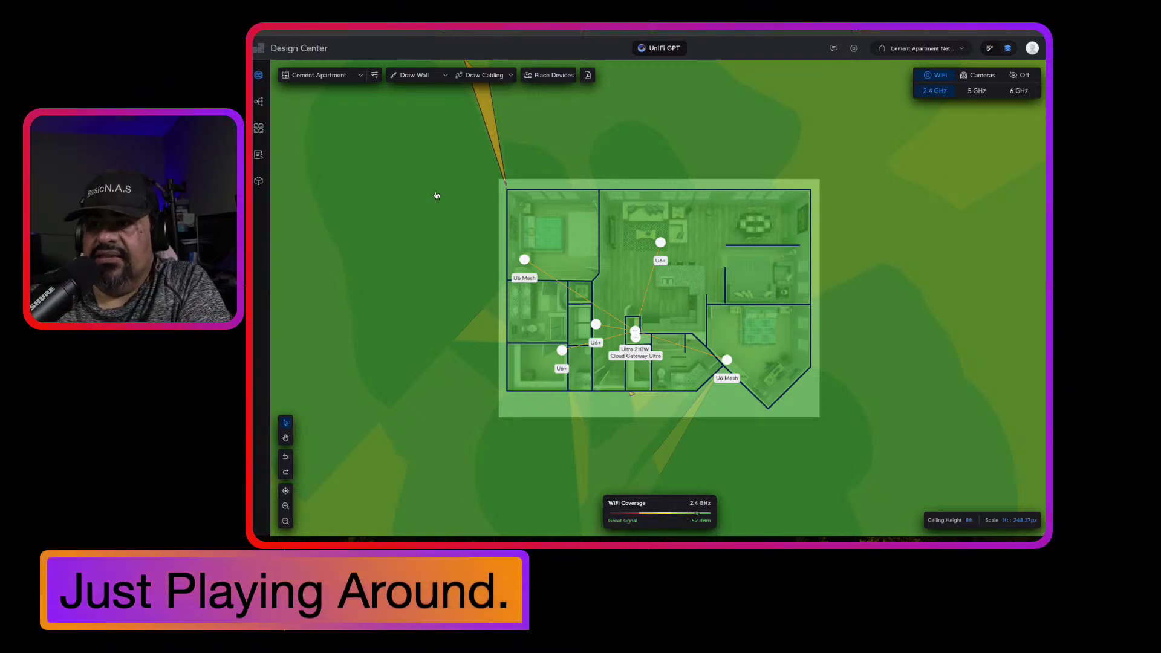
pyautogui.click(981, 92)
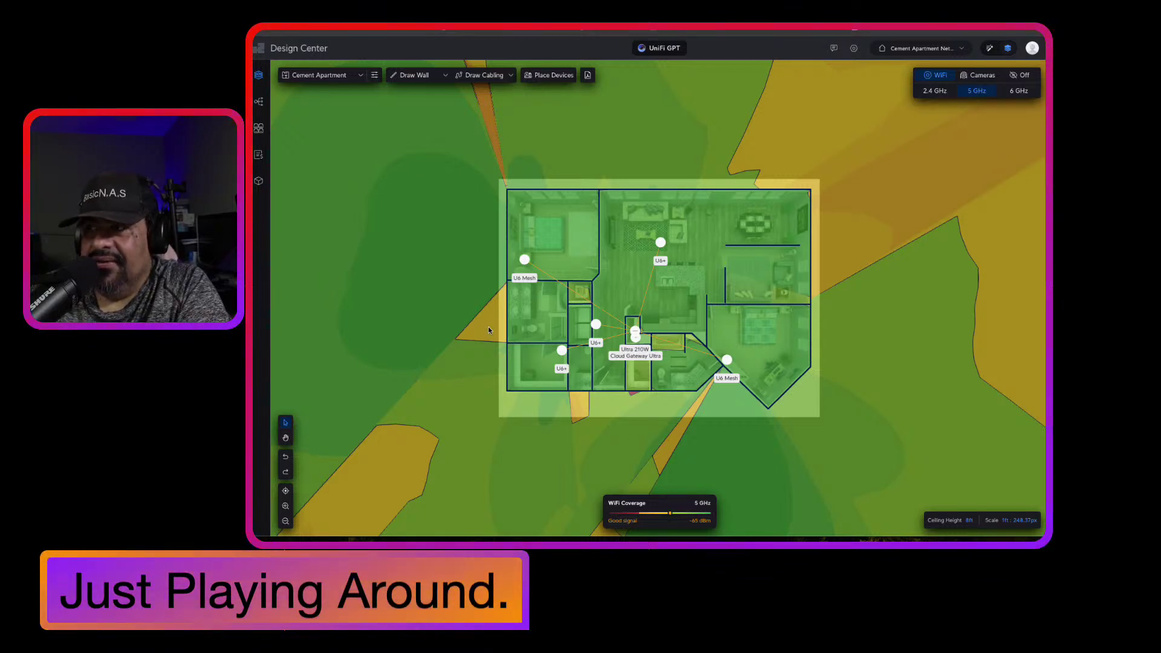
pyautogui.click(935, 91)
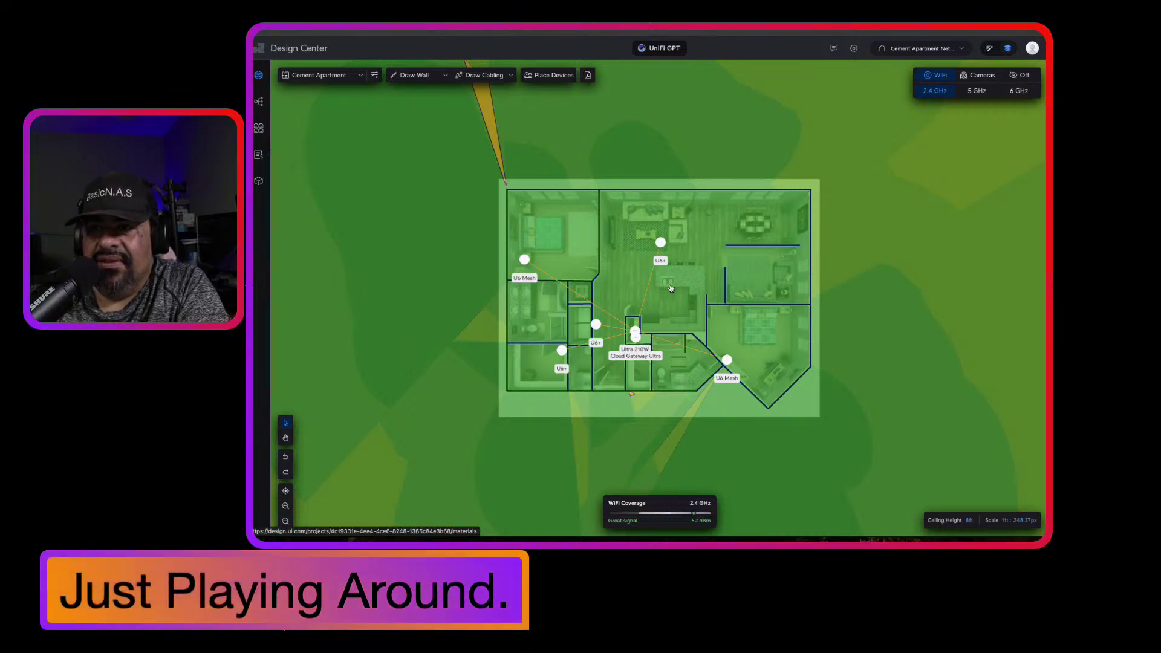
# Recheck the materials list and return to the Cement Apartment floor plan with its 2.4 GHz coverage.
pyautogui.click(259, 156)
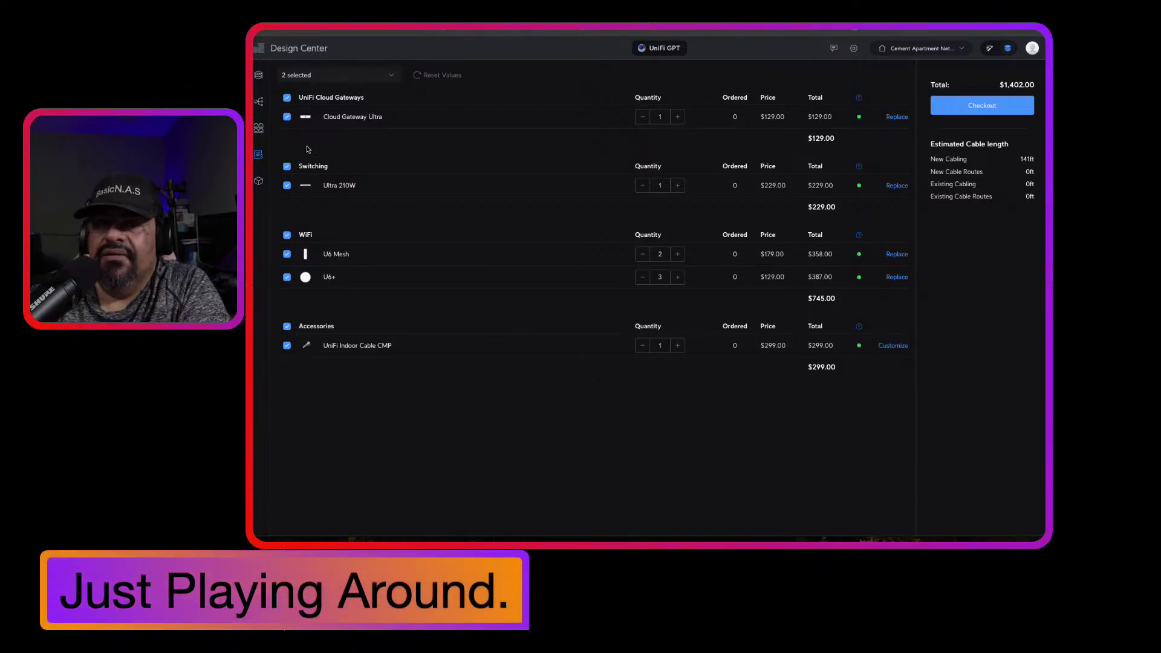
pyautogui.click(260, 78)
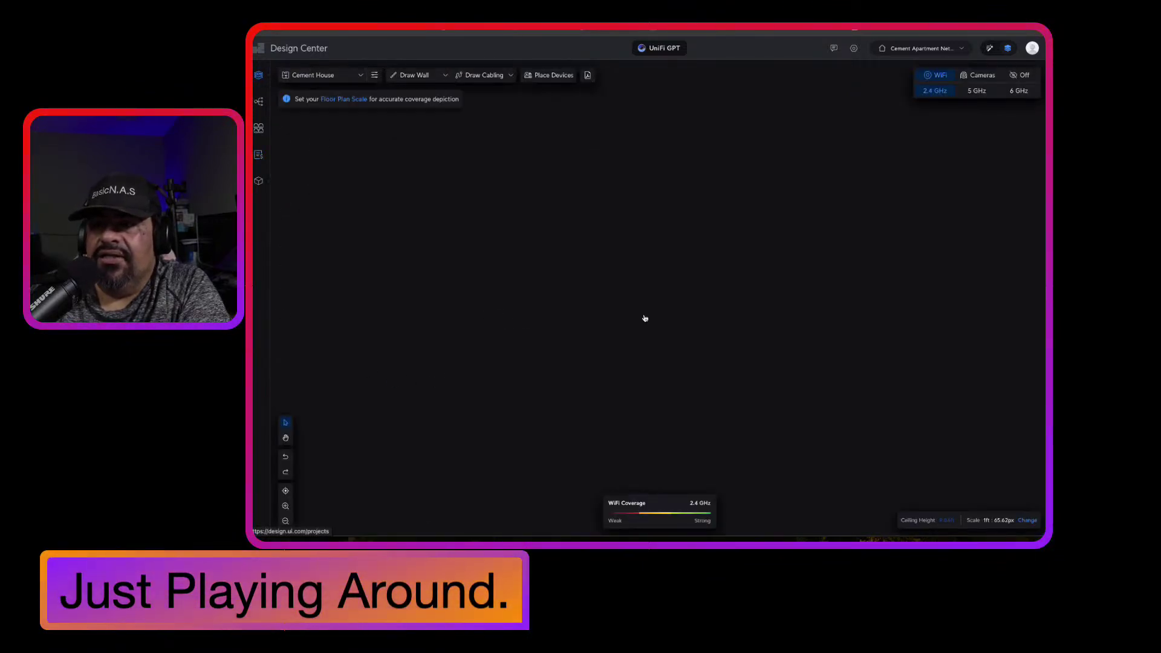
pyautogui.click(323, 81)
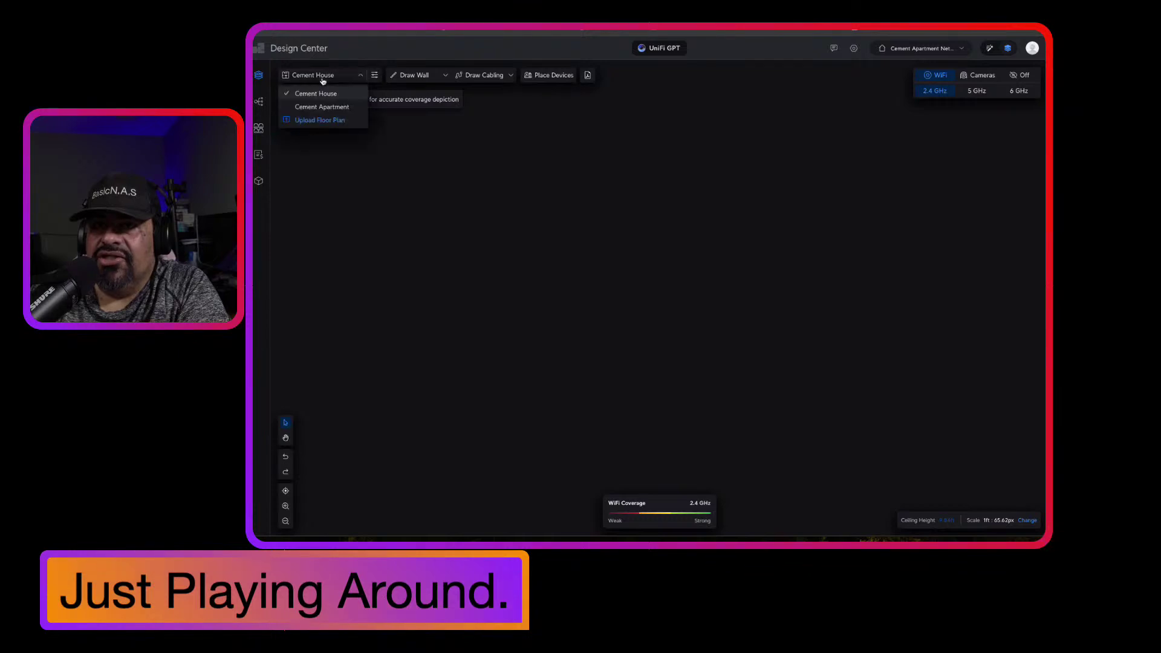
pyautogui.click(313, 107)
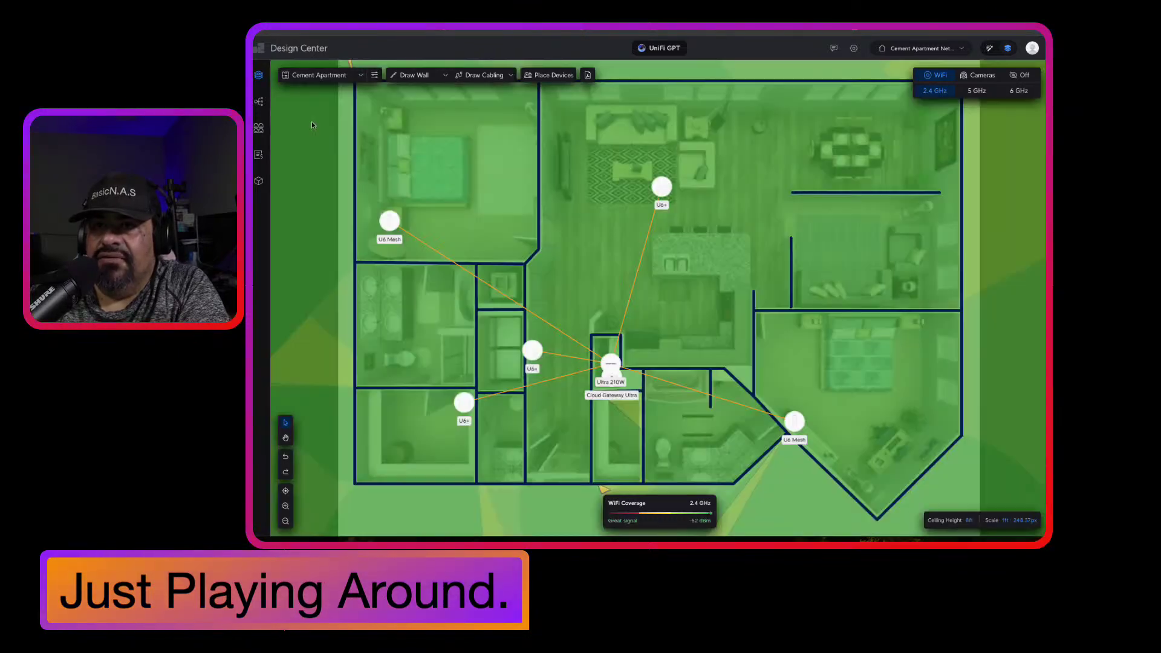
# Delete the U6+ beside the hallway closets and display the 5 GHz WiFi coverage.
pyautogui.click(533, 352)
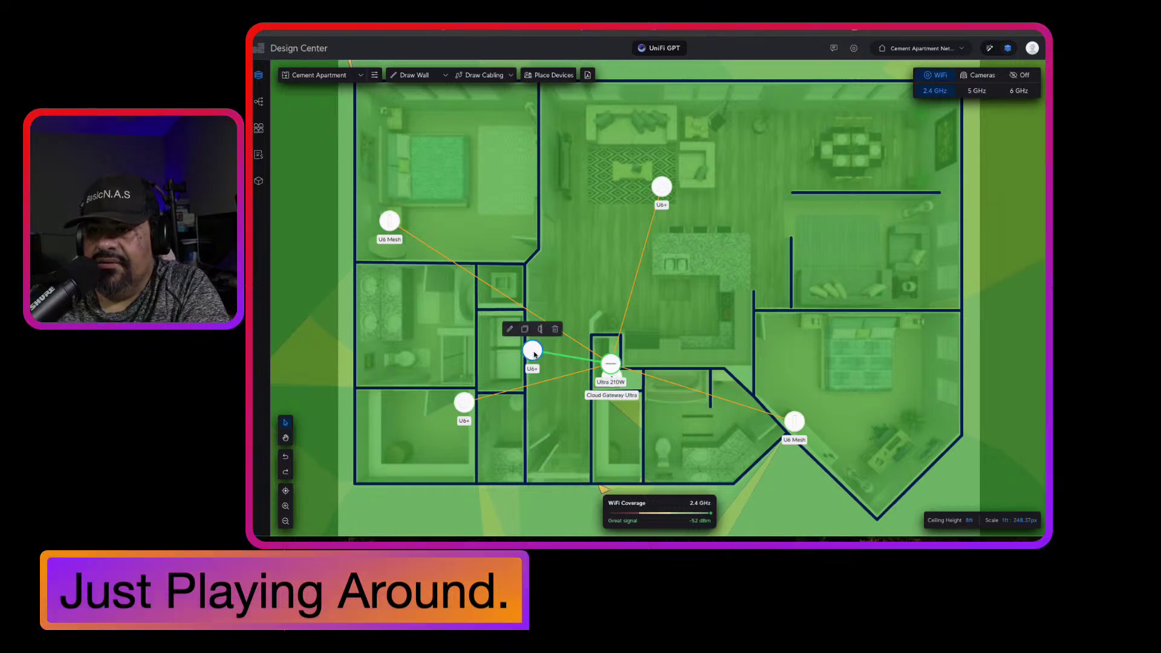
pyautogui.click(557, 333)
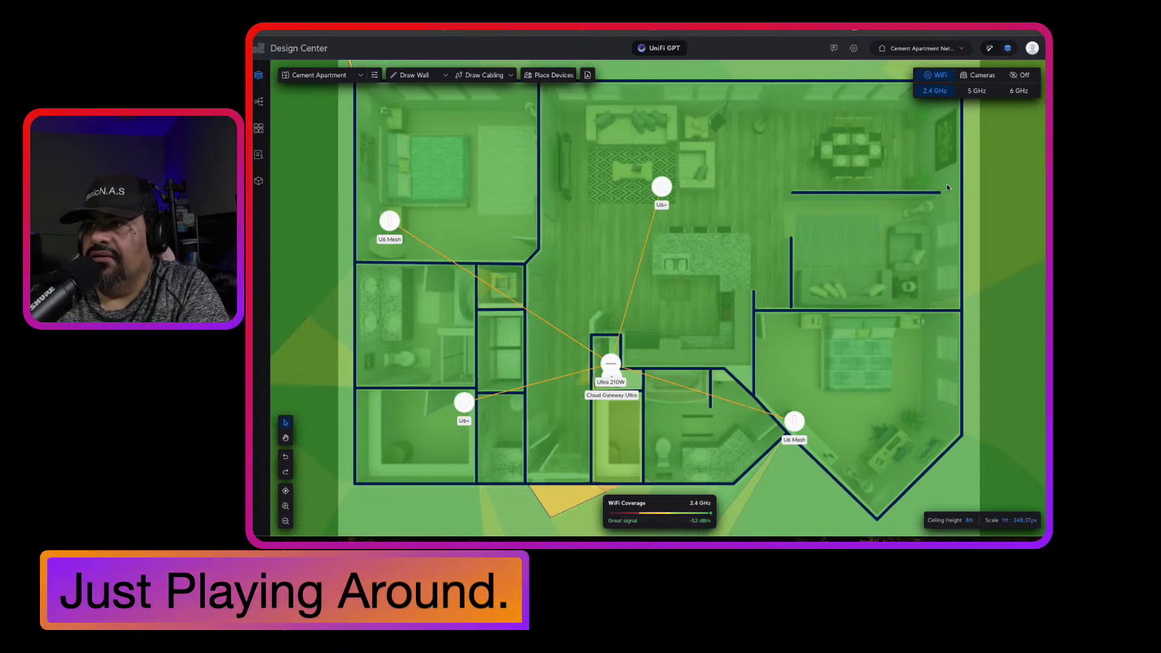
pyautogui.click(976, 91)
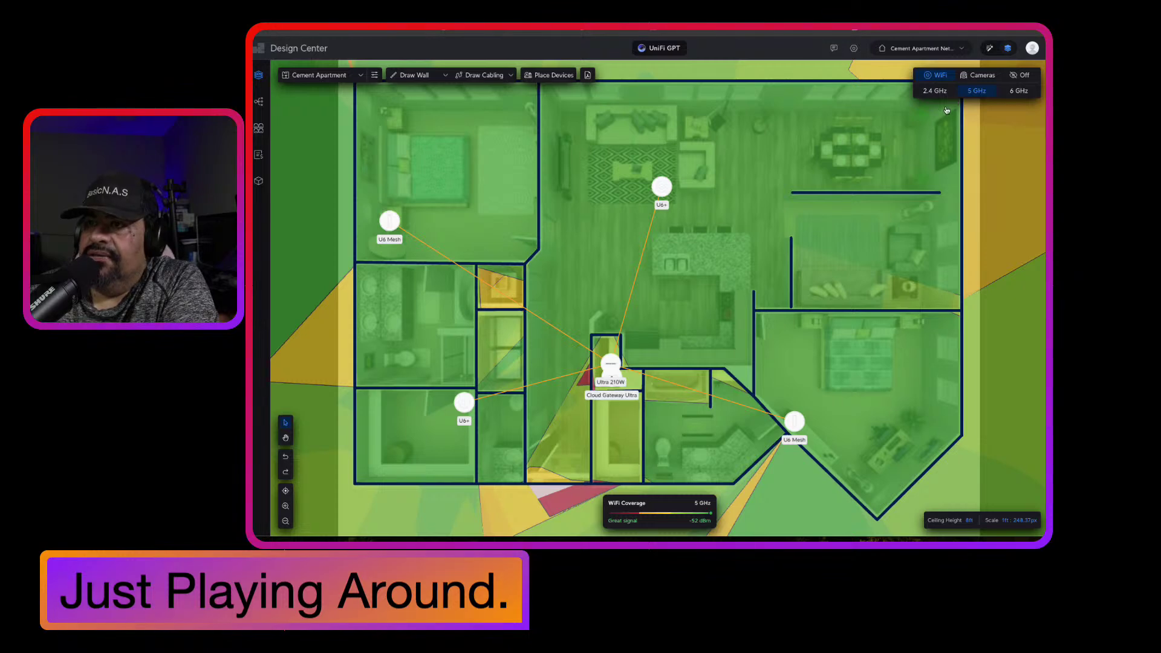
# Place two U7 Pro Wall access points, one at the upper-left bedroom's hallway corner and one on the lower-right bedroom's diagonal wall.
pyautogui.click(553, 75)
pyautogui.click(918, 193)
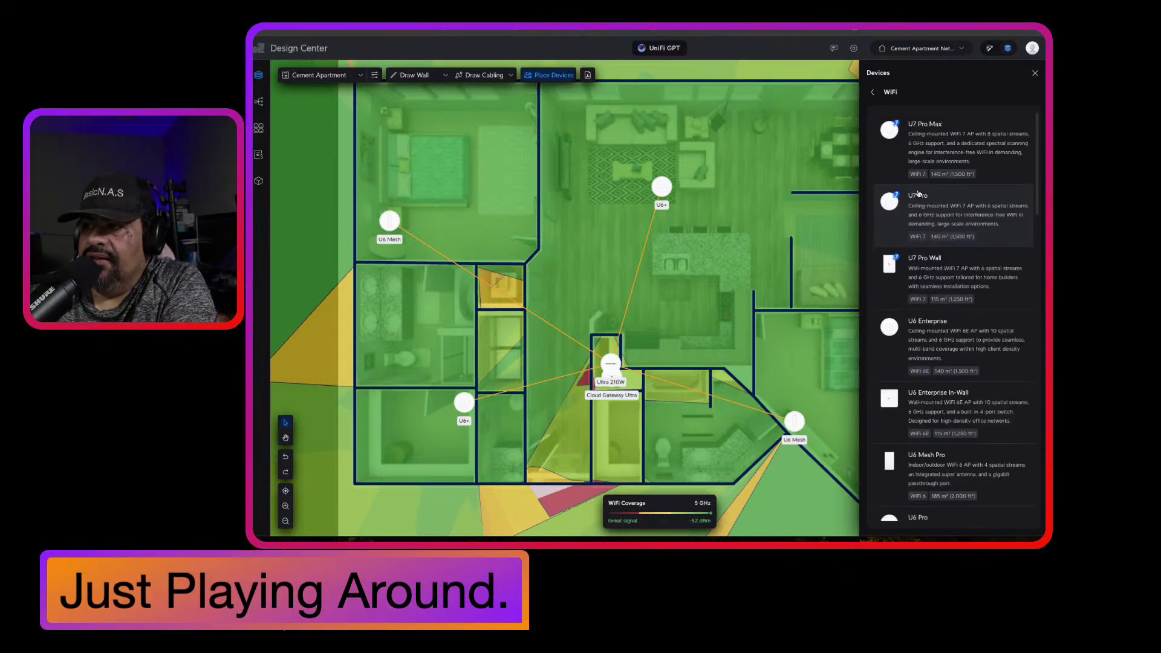
pyautogui.click(956, 282)
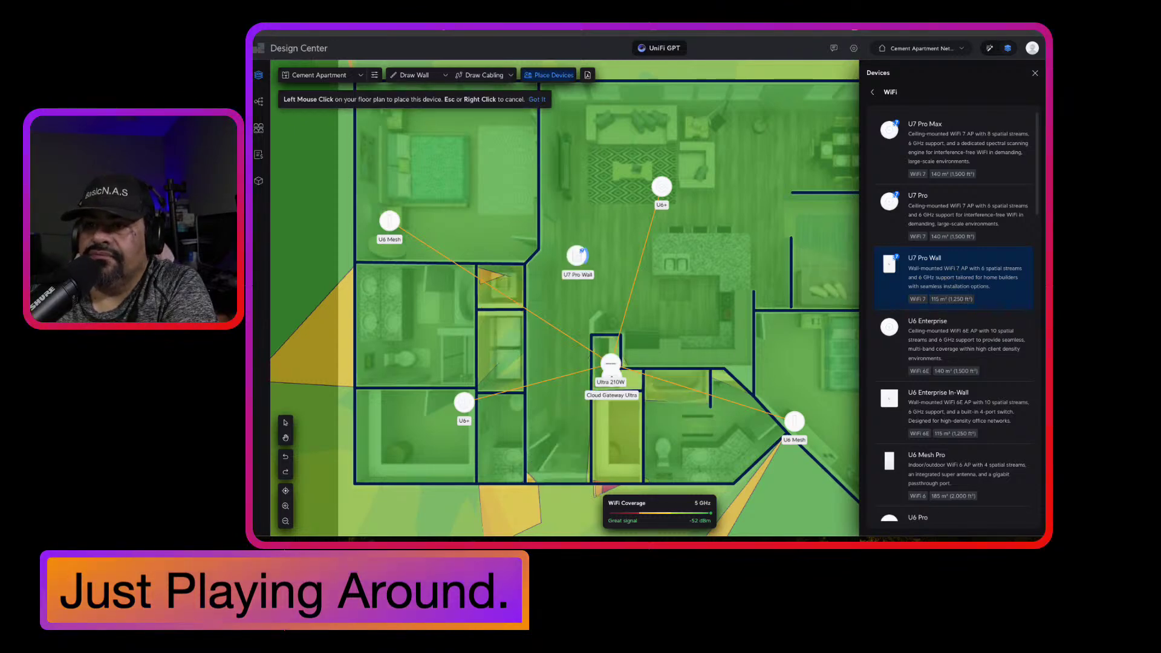
pyautogui.click(536, 289)
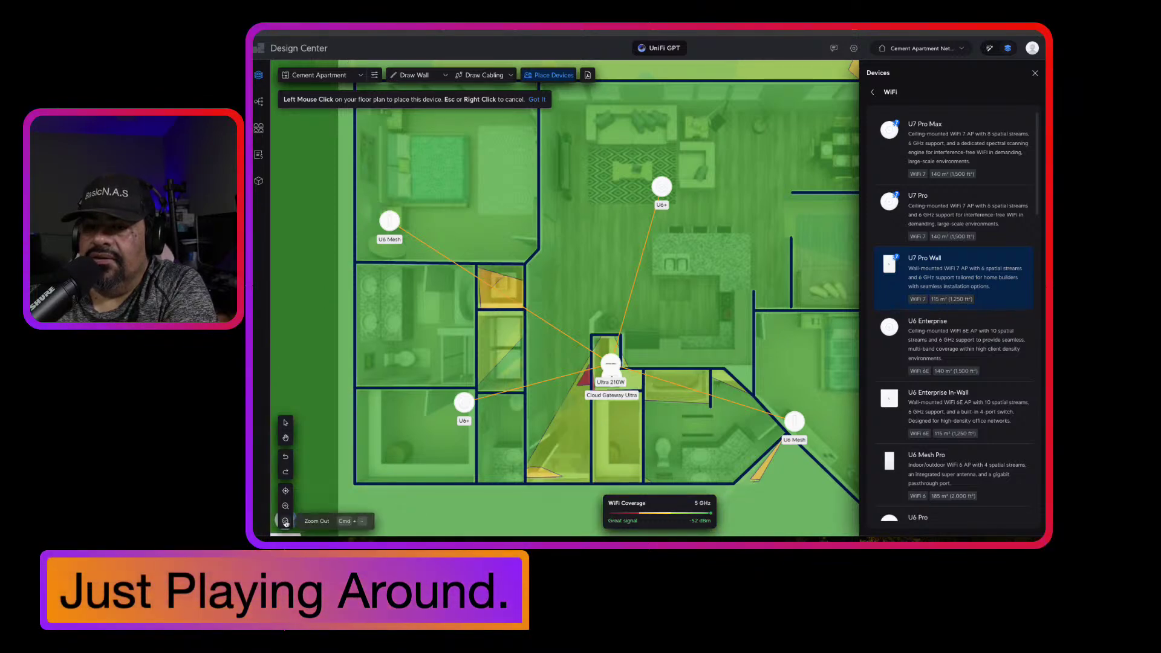
pyautogui.click(285, 521)
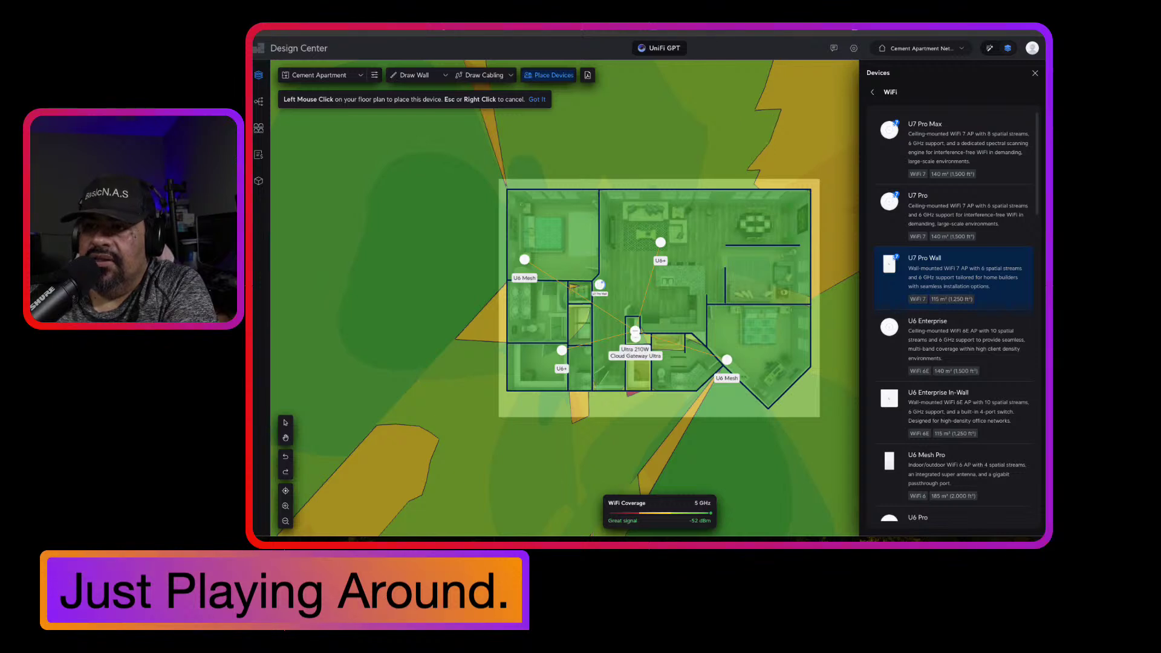
pyautogui.click(598, 283)
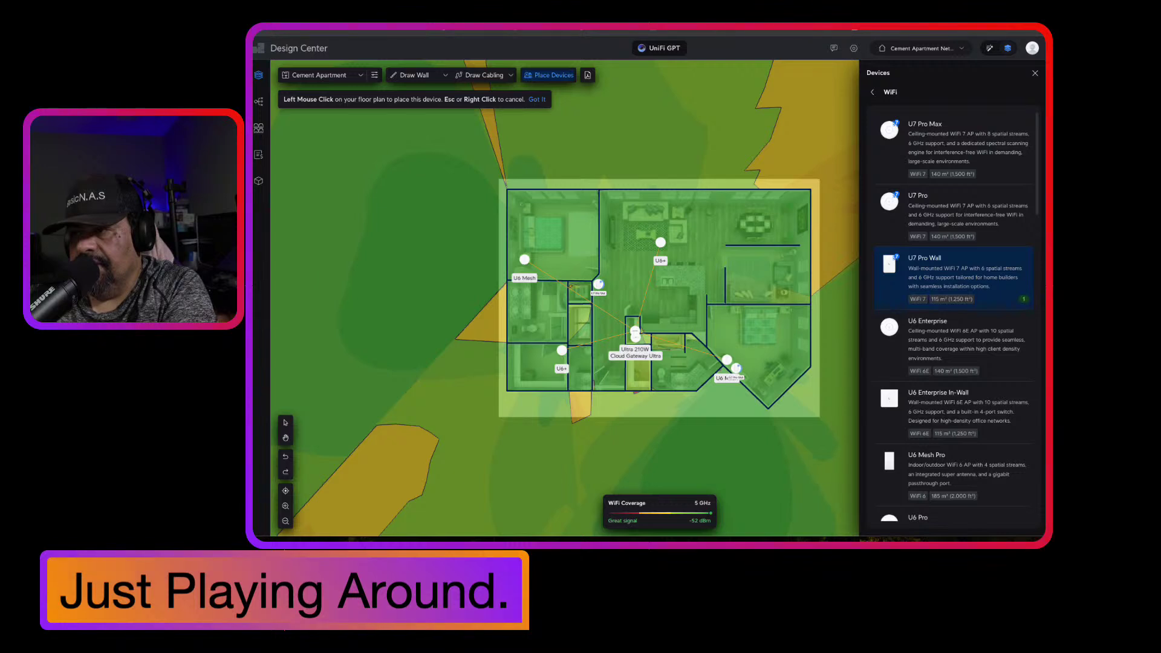
pyautogui.click(717, 348)
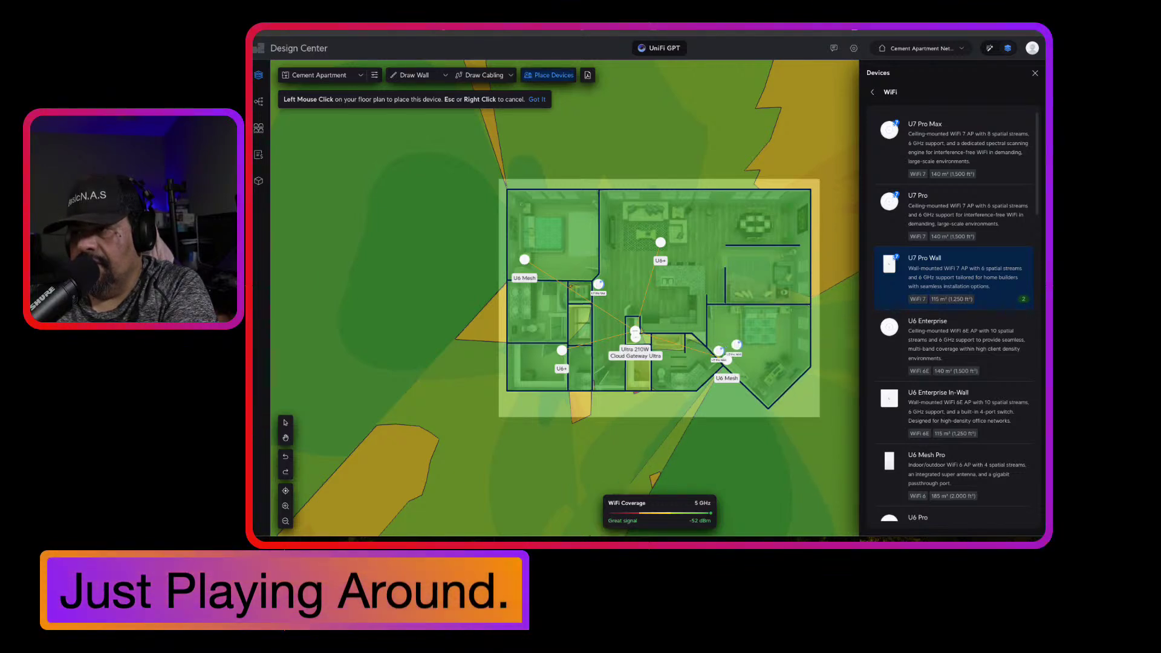
pyautogui.press('Escape')
pyautogui.press('Escape')
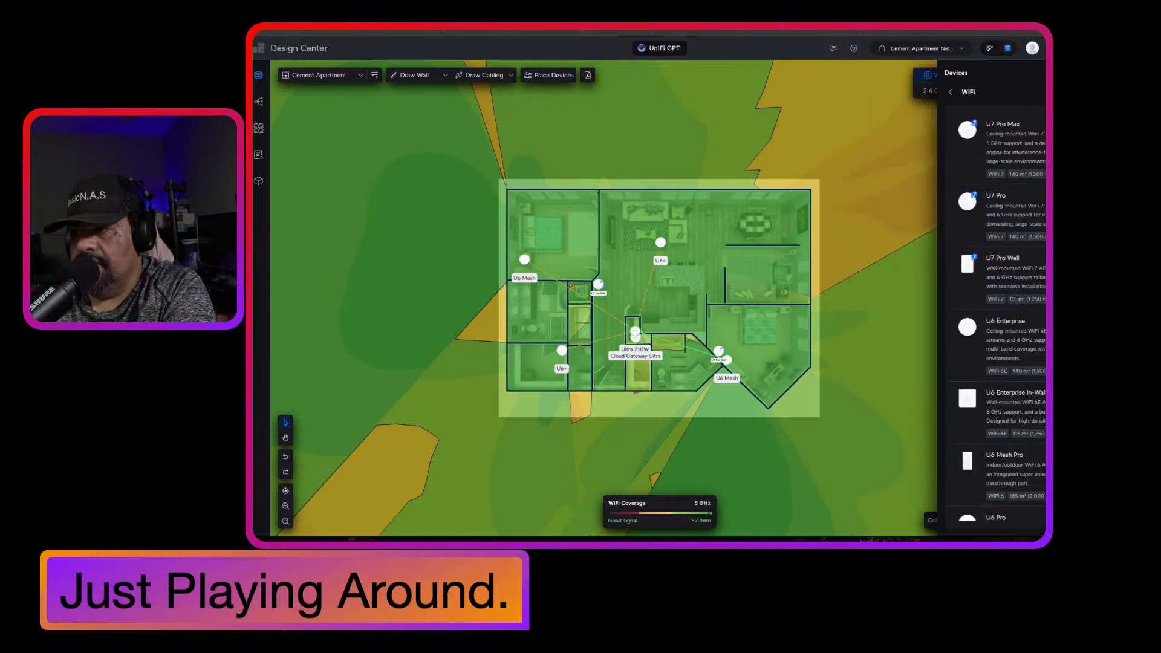
# Delete the U6 Mesh by the lower-right bedroom and the U6+ in the living room.
pyautogui.click(728, 363)
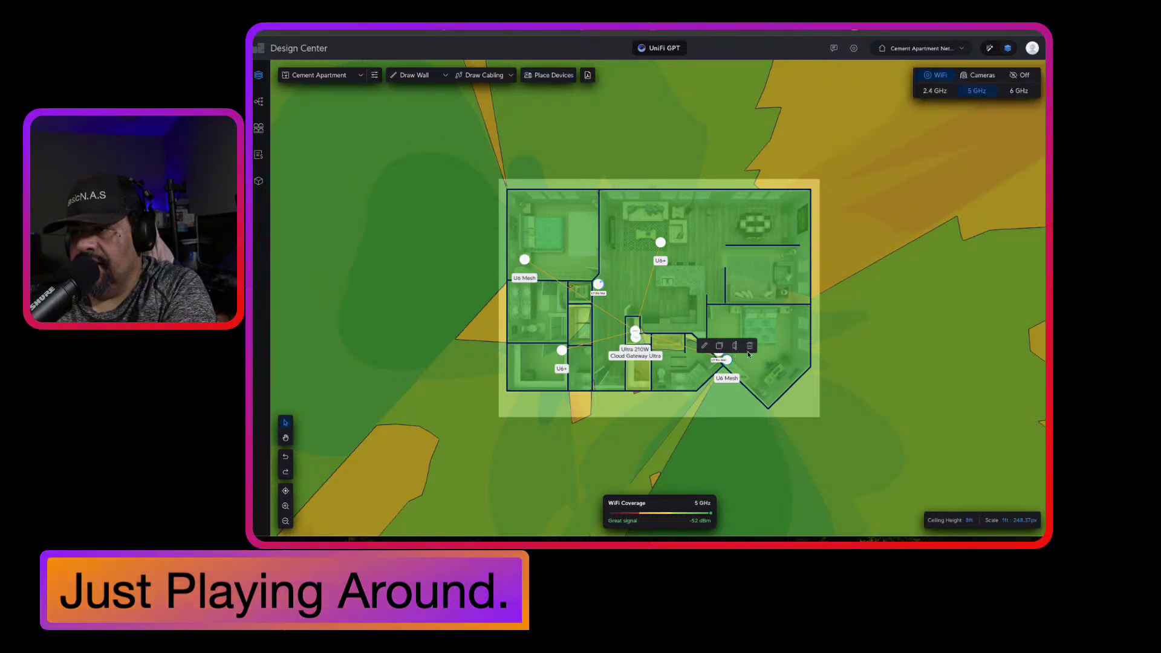
pyautogui.click(750, 345)
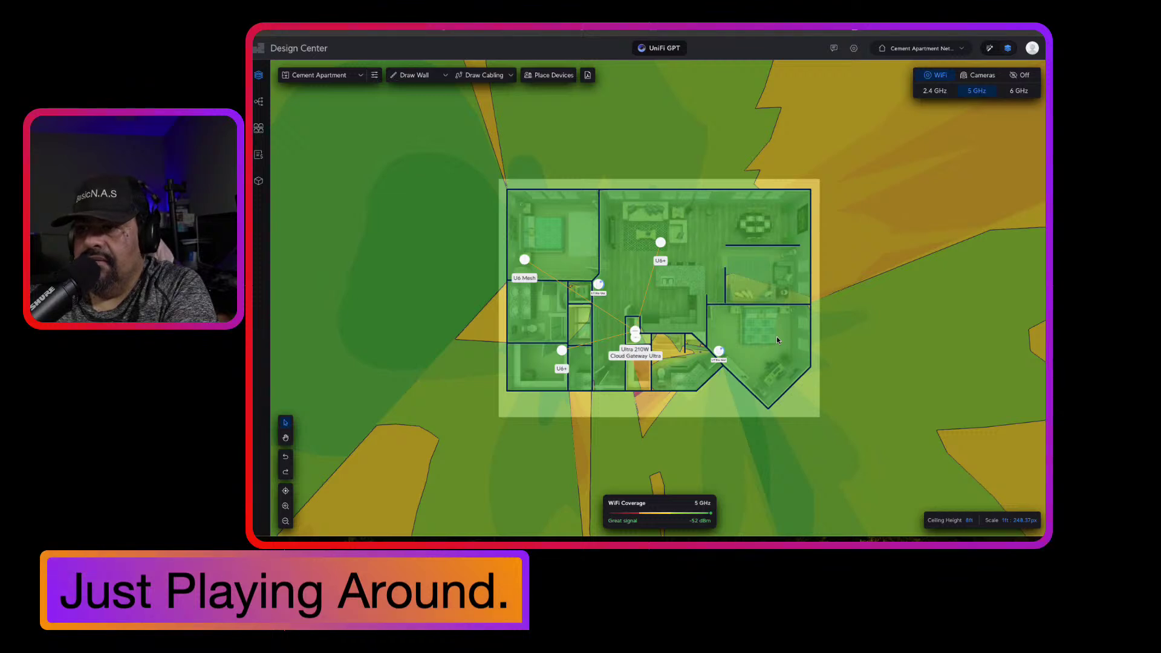
pyautogui.click(661, 244)
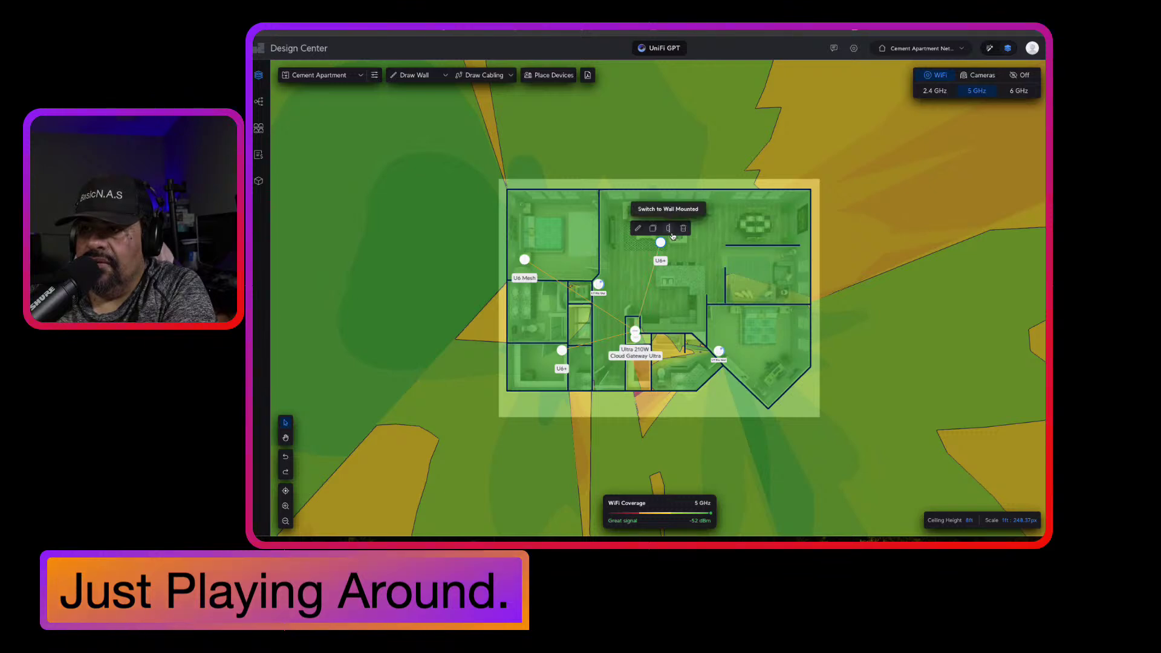
pyautogui.click(684, 229)
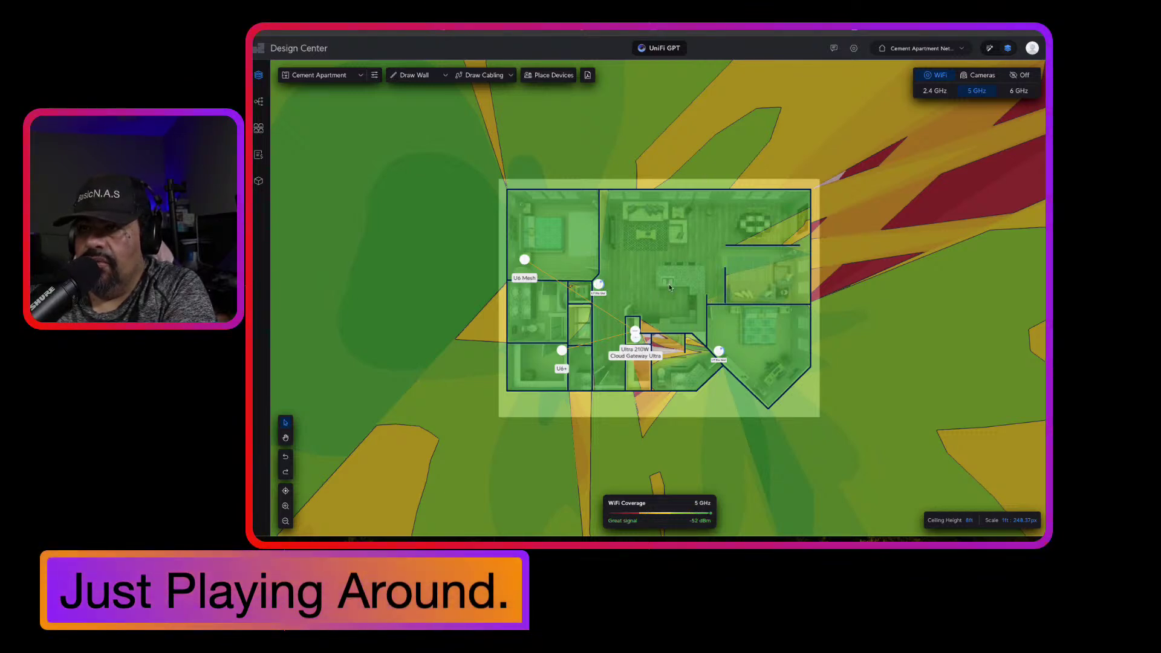
# Draw CMP cables from the Ultra 210W to both U7 Pro Wall access points.
pyautogui.click(482, 76)
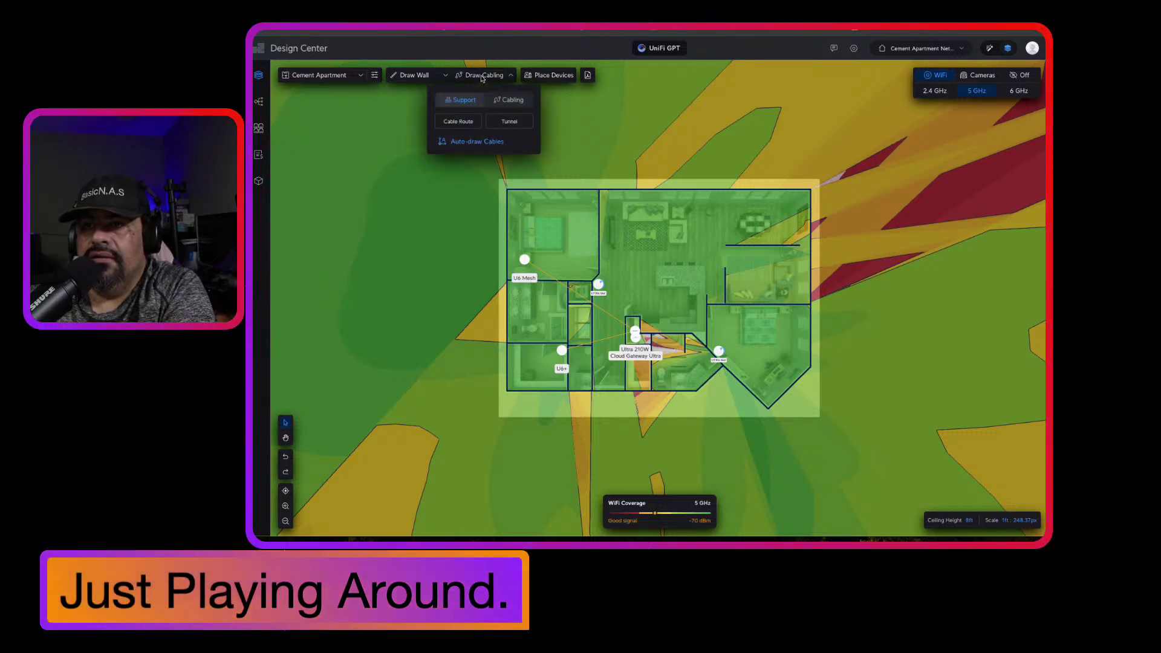
pyautogui.click(459, 121)
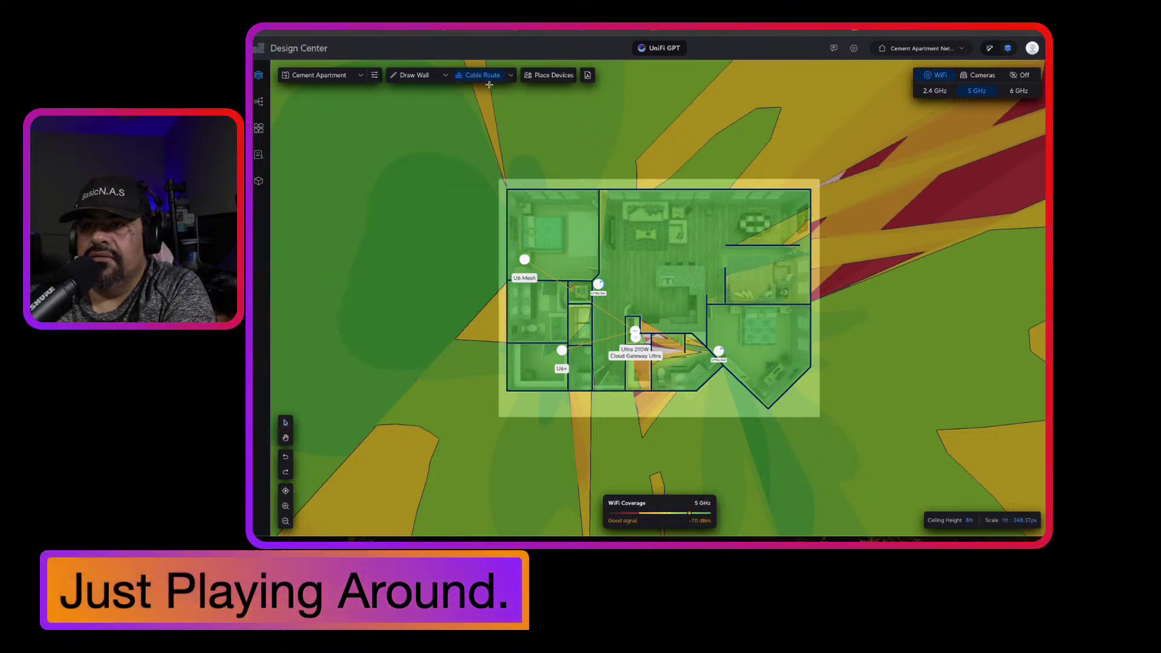
pyautogui.click(511, 77)
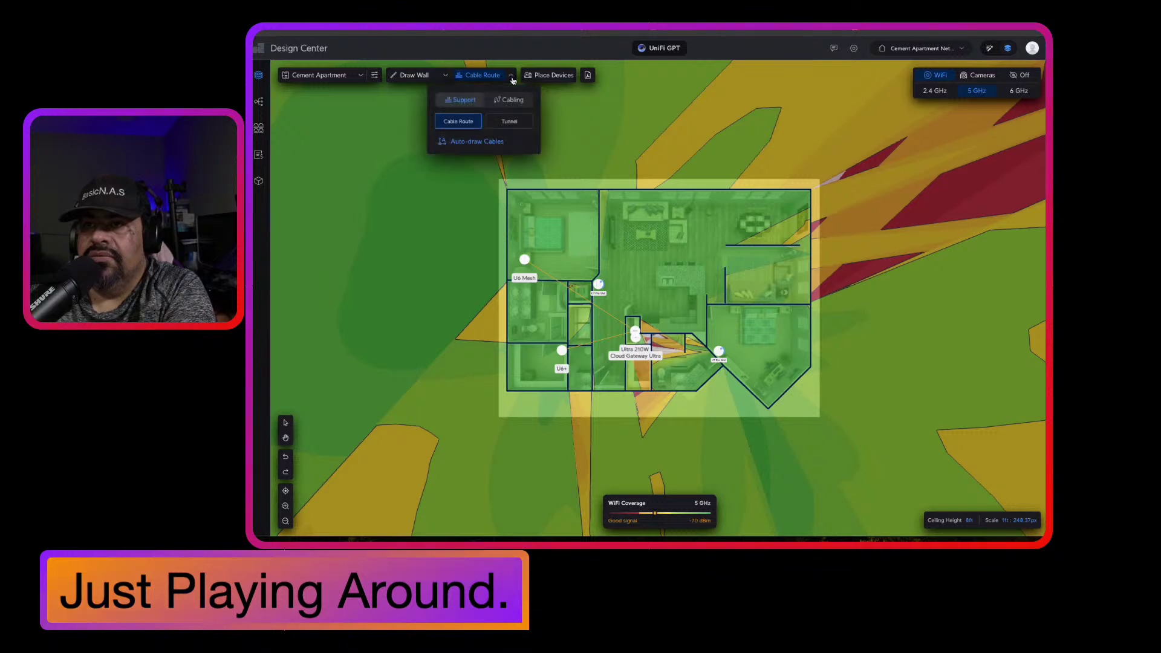
pyautogui.click(508, 99)
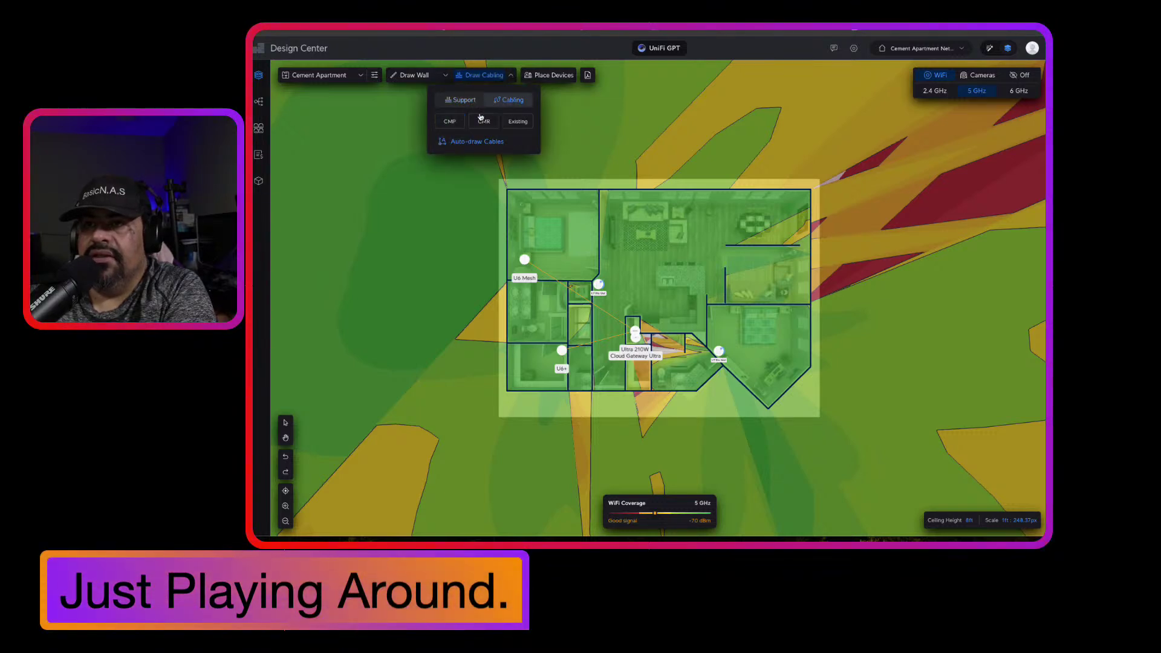
pyautogui.click(454, 122)
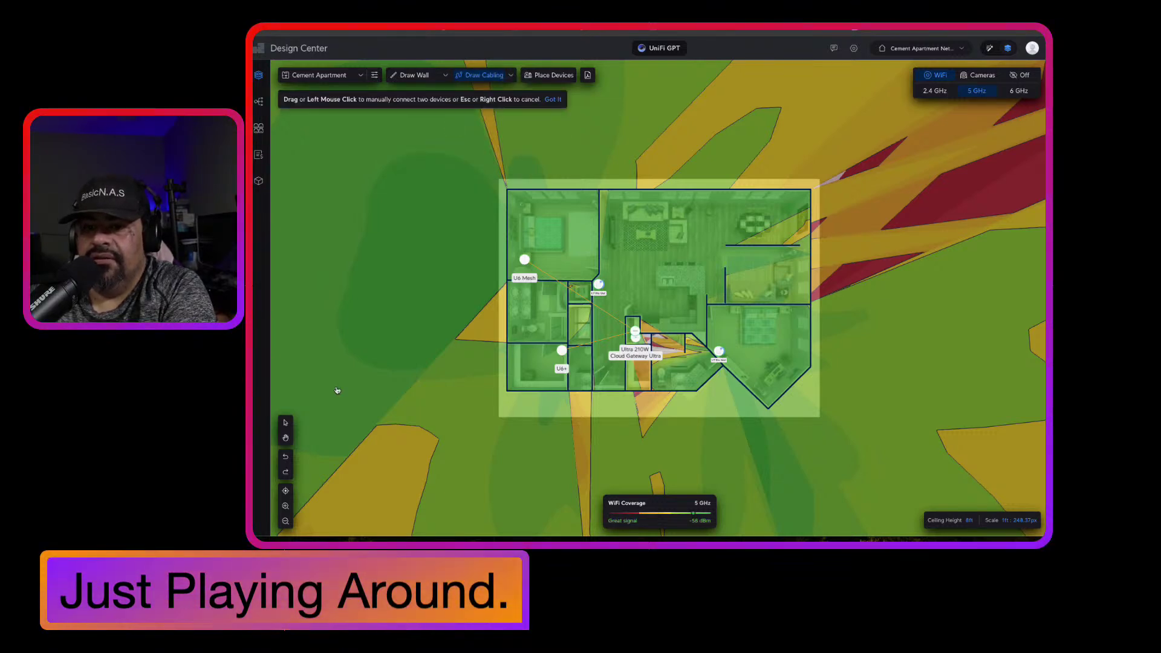
pyautogui.click(286, 507)
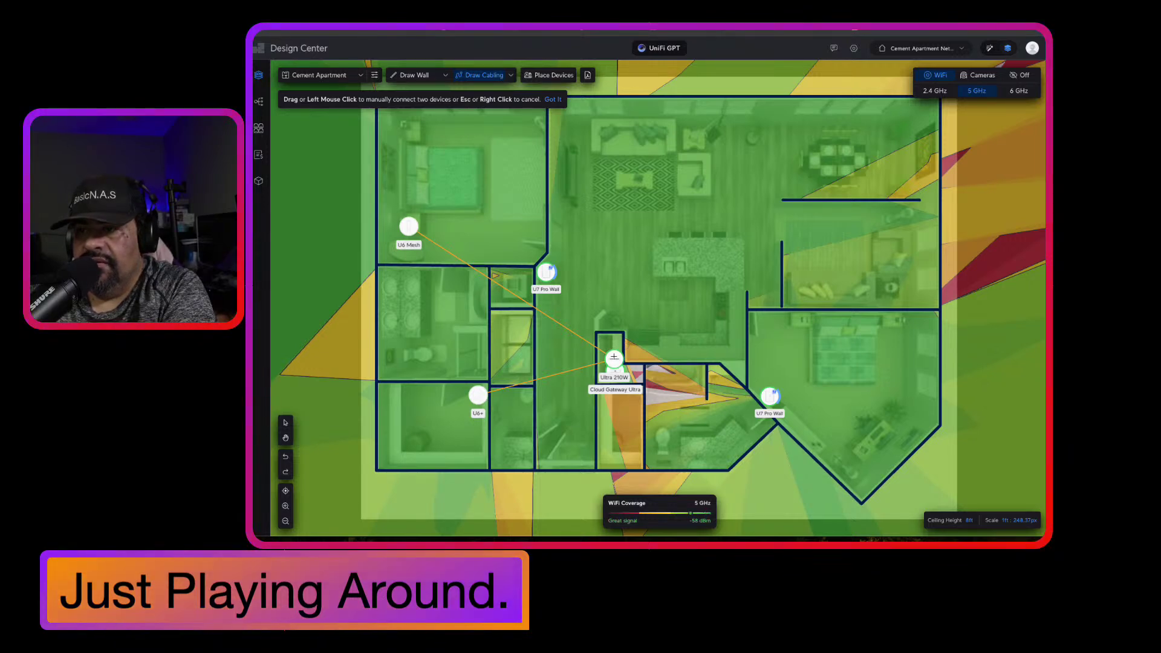
pyautogui.moveTo(614, 357); pyautogui.dragTo(554, 277)
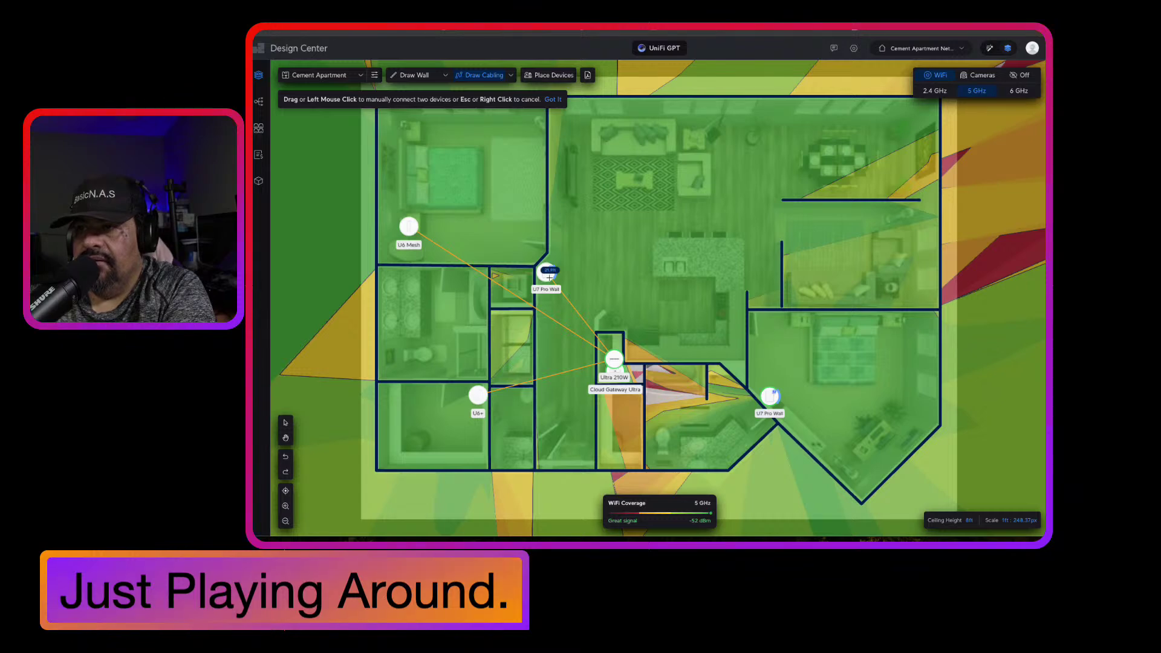
pyautogui.click(549, 277)
pyautogui.click(615, 359)
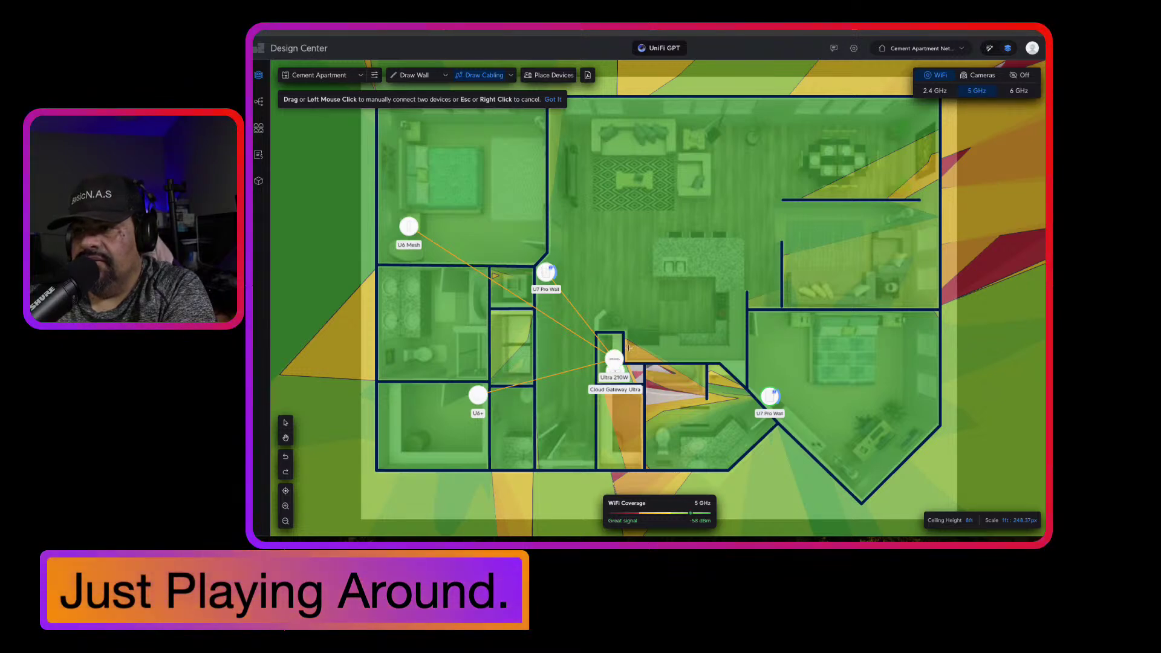
pyautogui.click(768, 392)
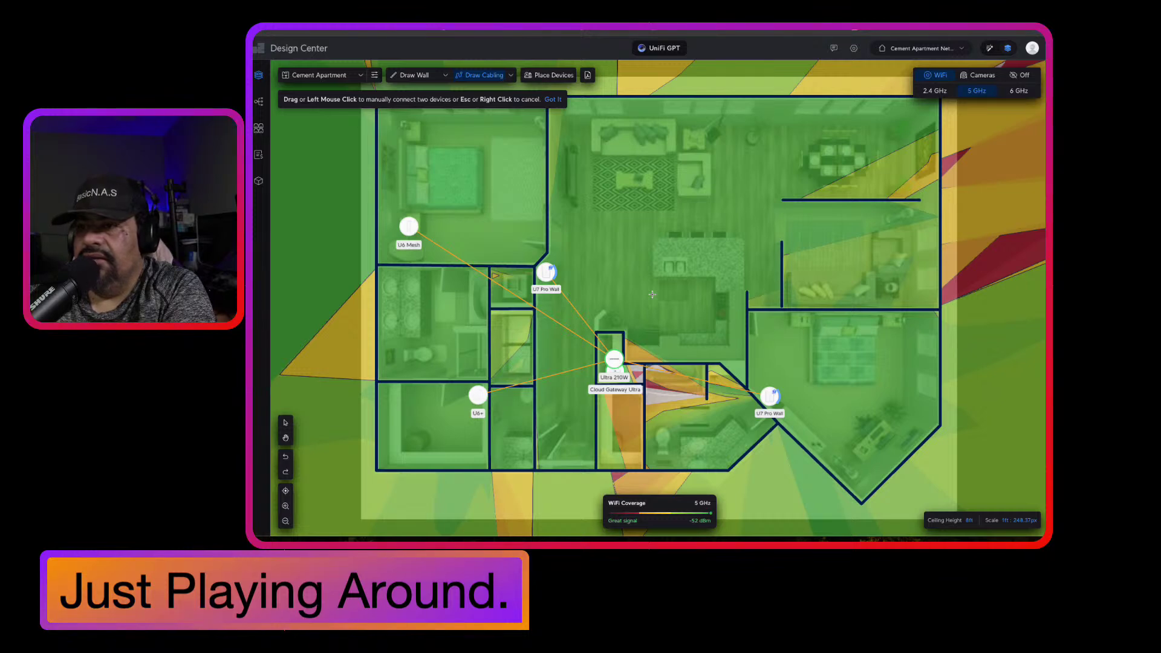
pyautogui.press('Escape')
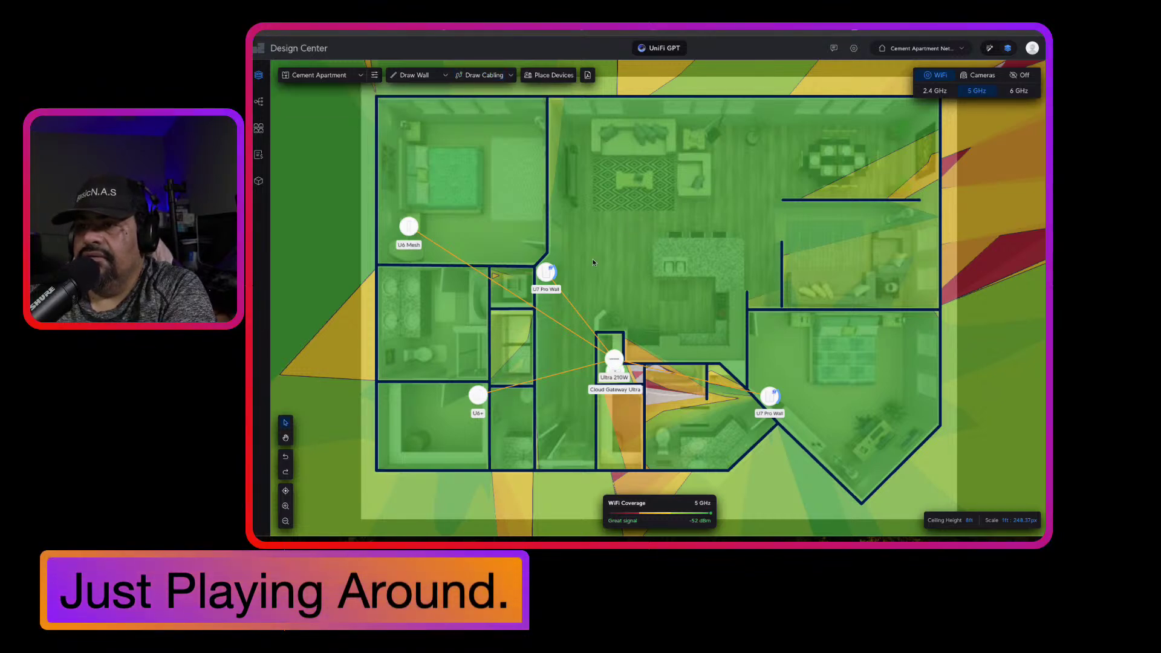
# Try the hallway U7 Pro Wall on the living room's left wall and beside the small closets to compare 5 GHz coverage.
pyautogui.click(548, 274)
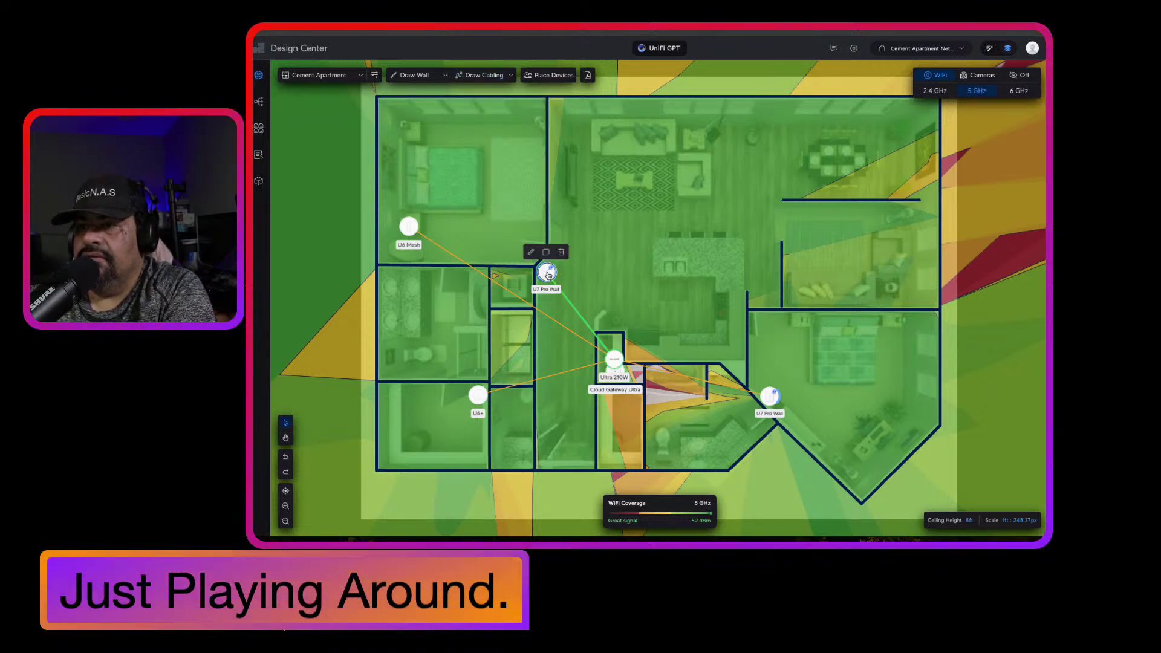
pyautogui.moveTo(548, 275); pyautogui.dragTo(553, 171)
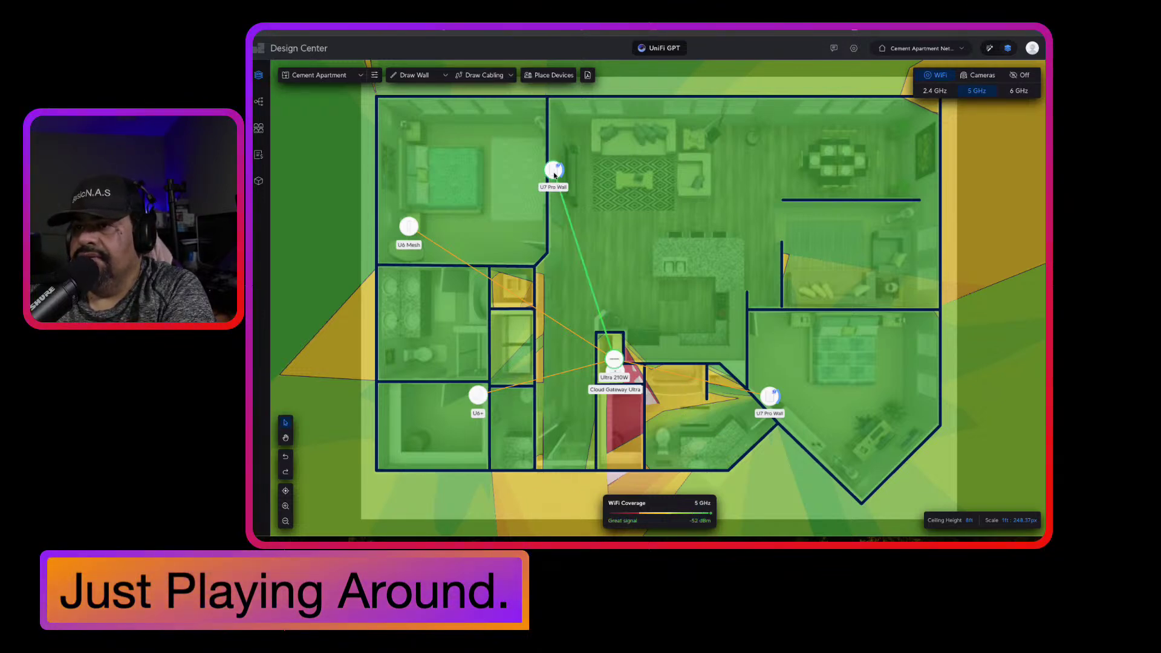
pyautogui.moveTo(553, 173); pyautogui.dragTo(543, 311)
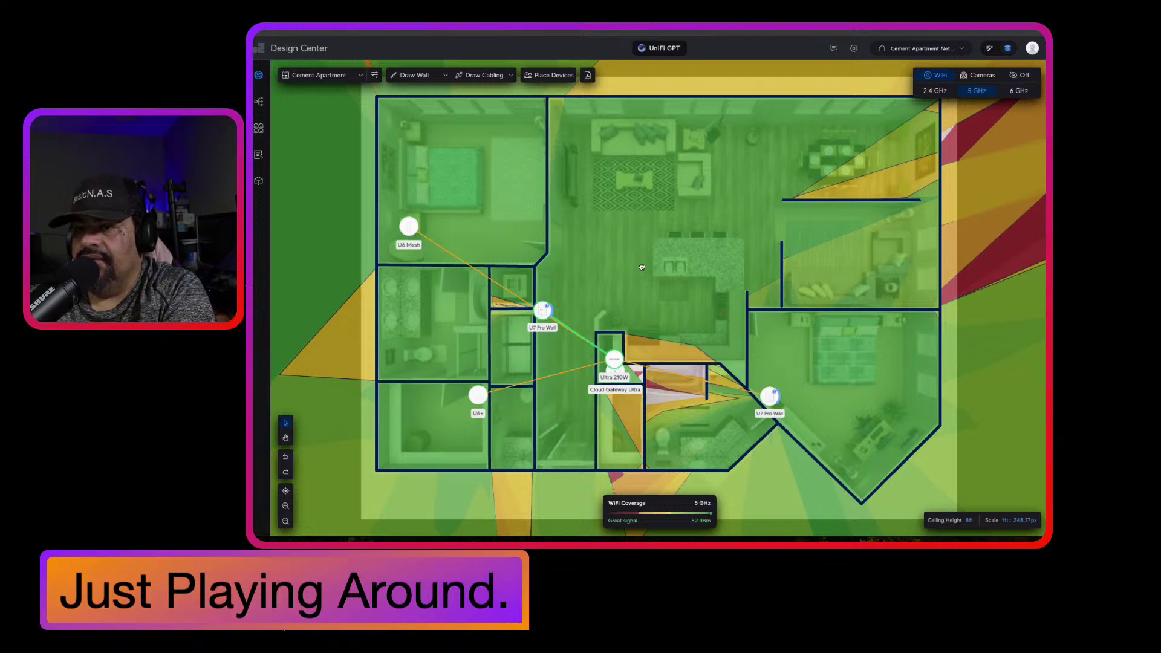
# With 2.4 GHz coverage shown, move the right U7 Pro Wall to the diagonal wall's upper end and the other onto the living room's left wall.
pyautogui.click(931, 93)
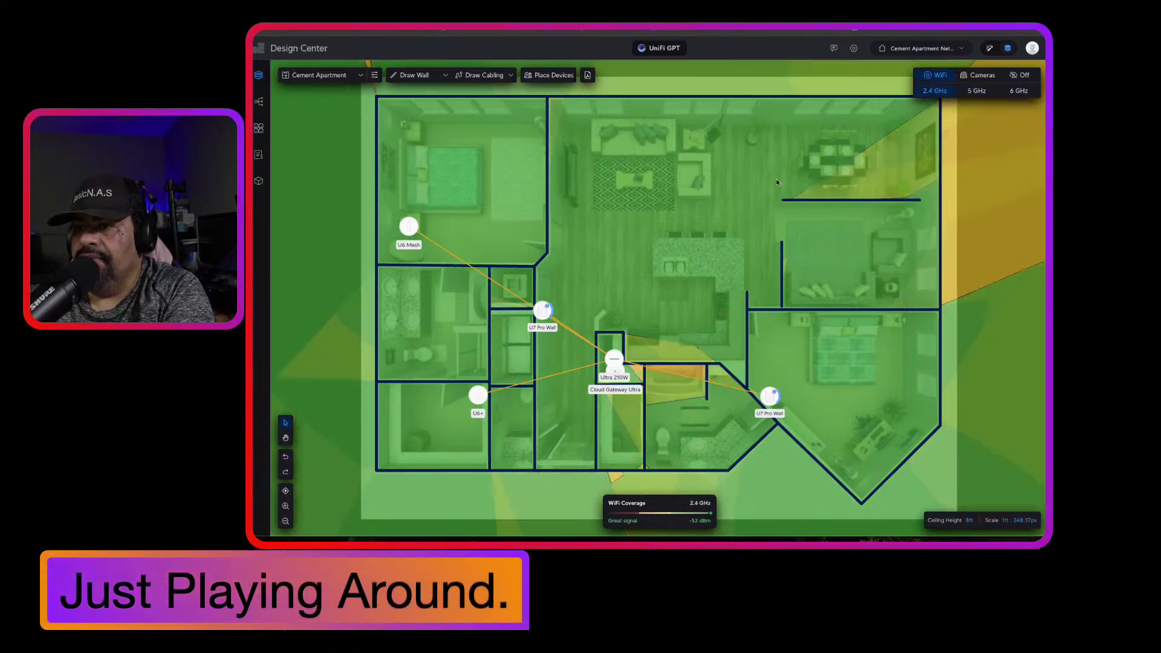
pyautogui.click(770, 397)
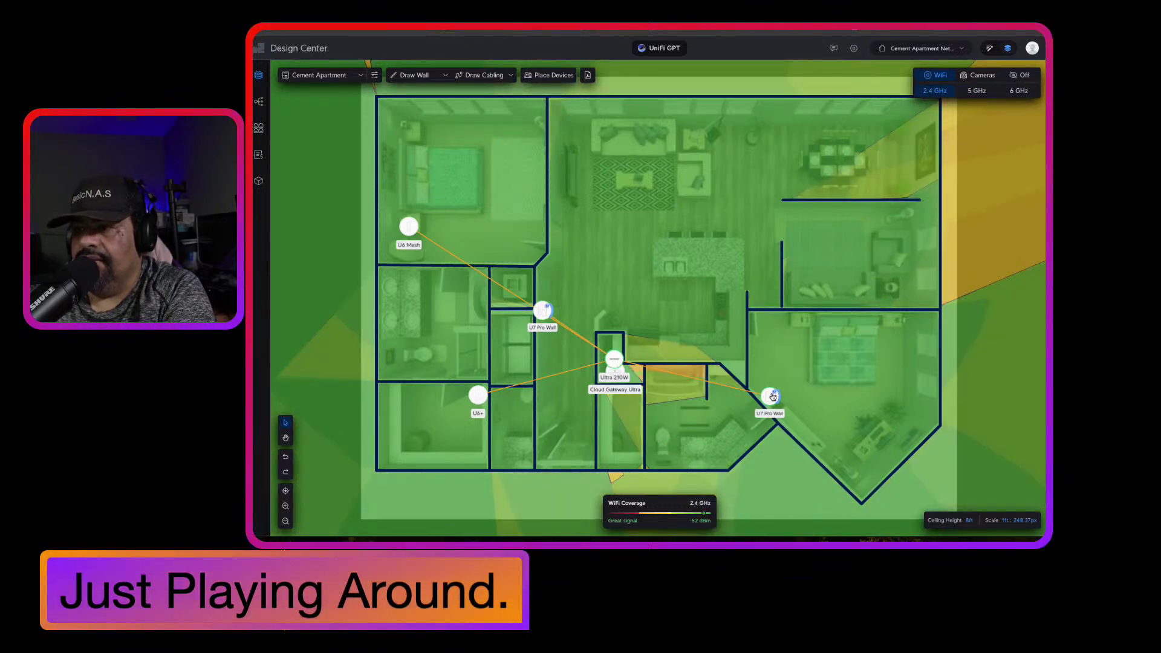
pyautogui.moveTo(770, 398); pyautogui.dragTo(736, 367)
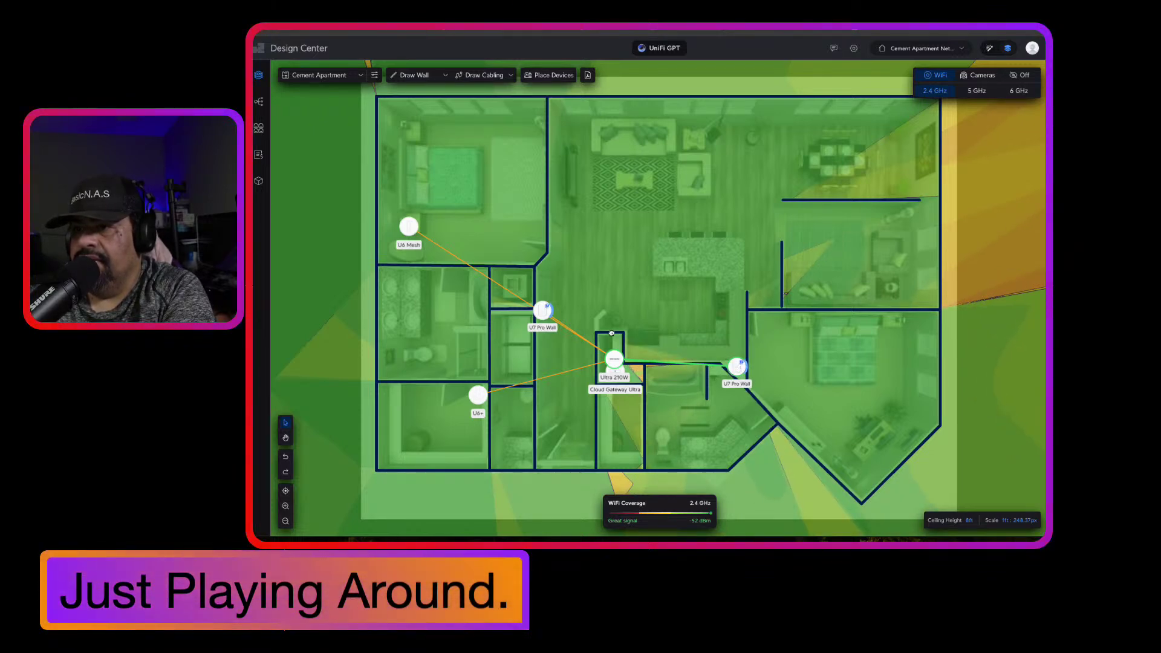
pyautogui.click(543, 311)
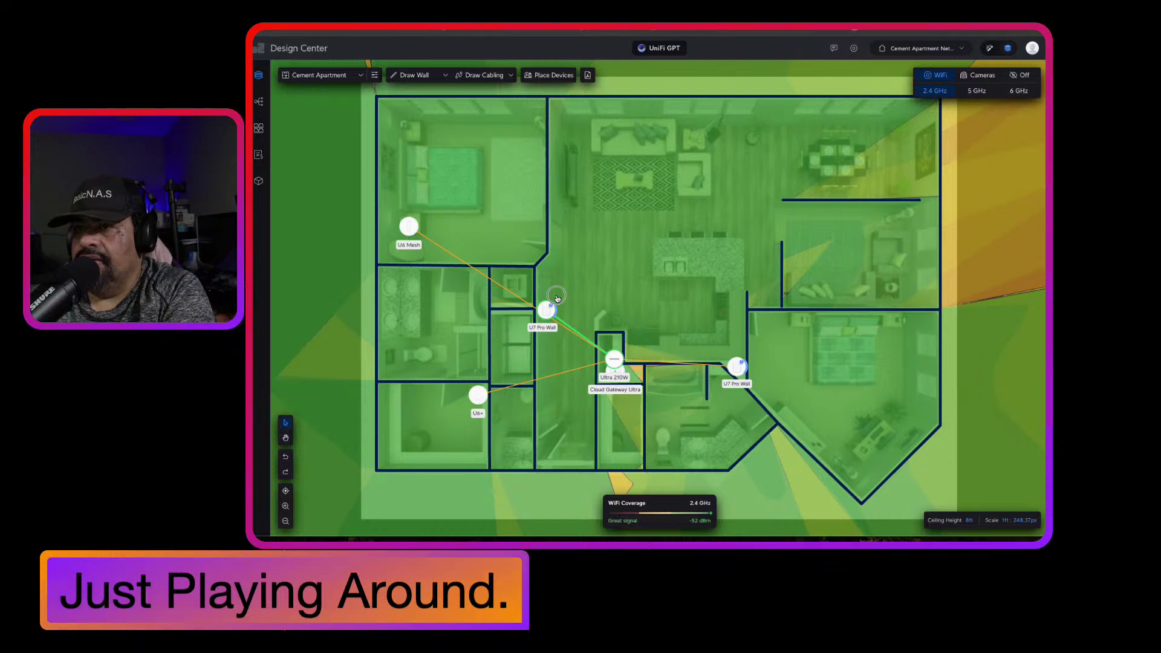
pyautogui.moveTo(557, 296); pyautogui.dragTo(555, 175)
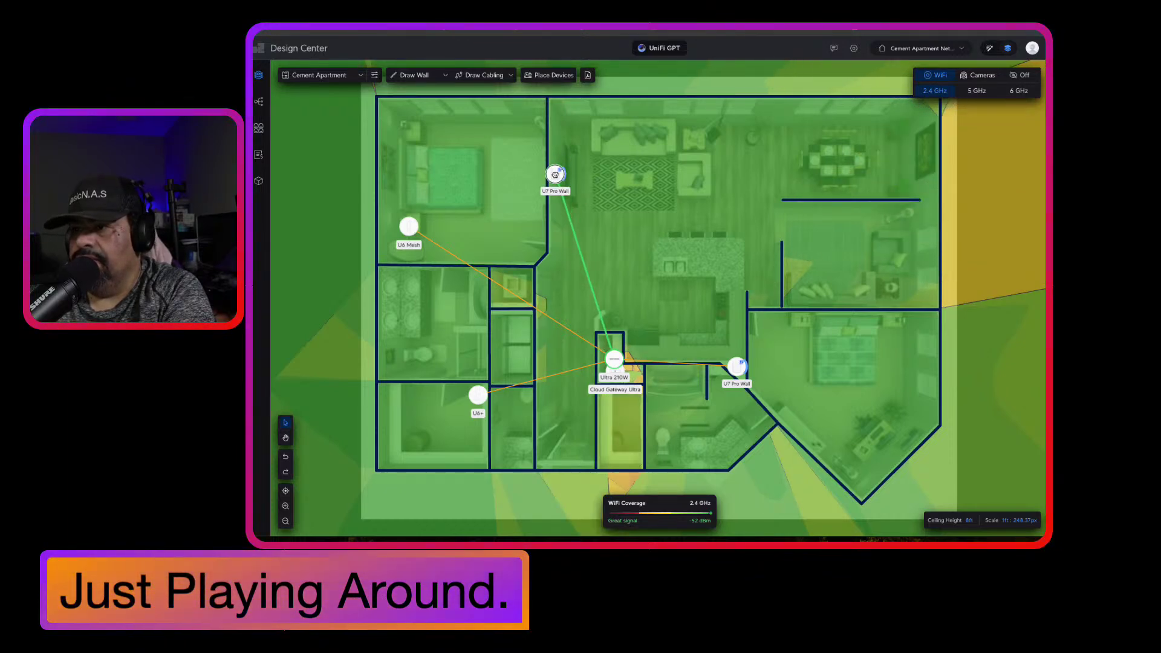
# Delete the U6+ in the lower-left room.
pyautogui.click(478, 397)
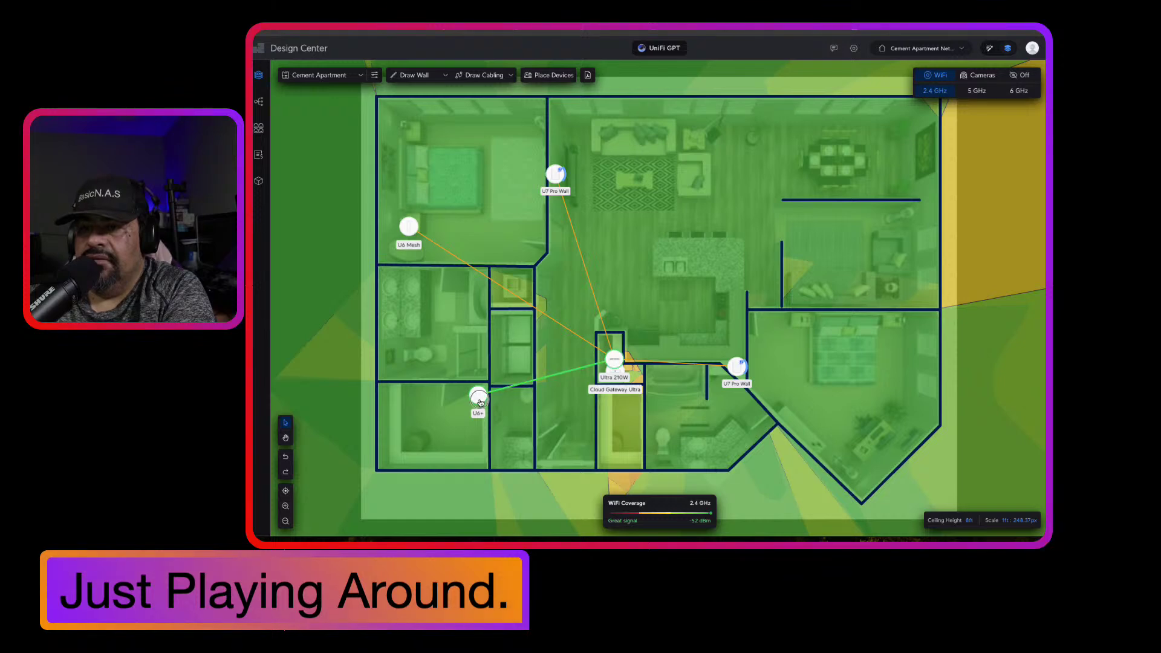
pyautogui.click(480, 403)
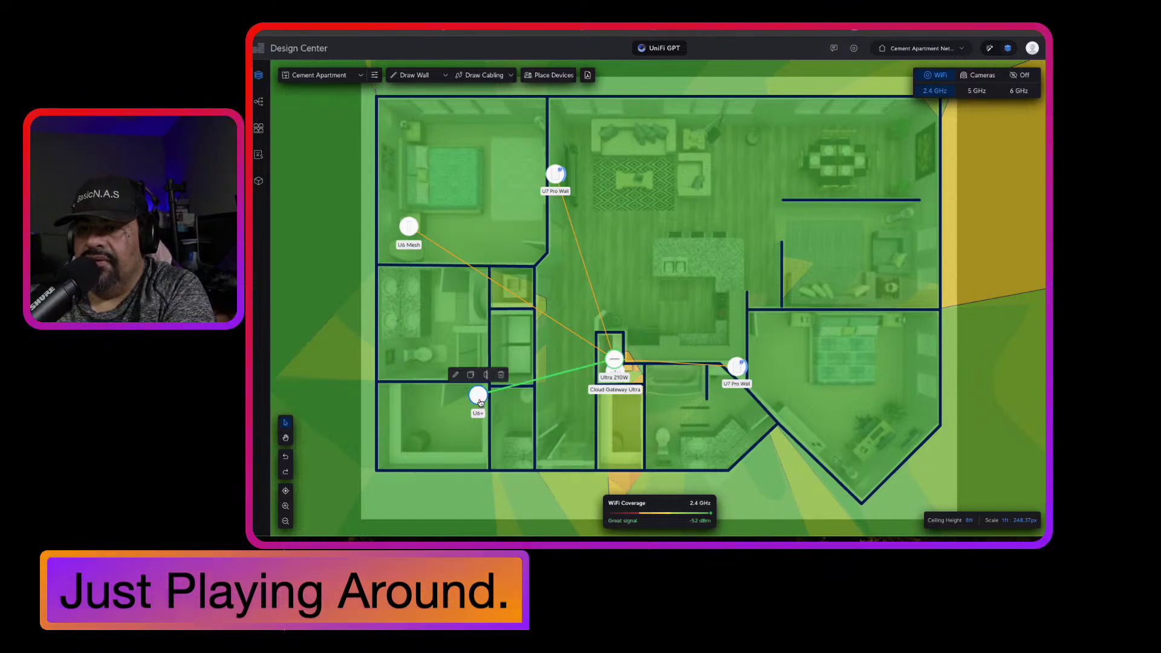
pyautogui.click(501, 376)
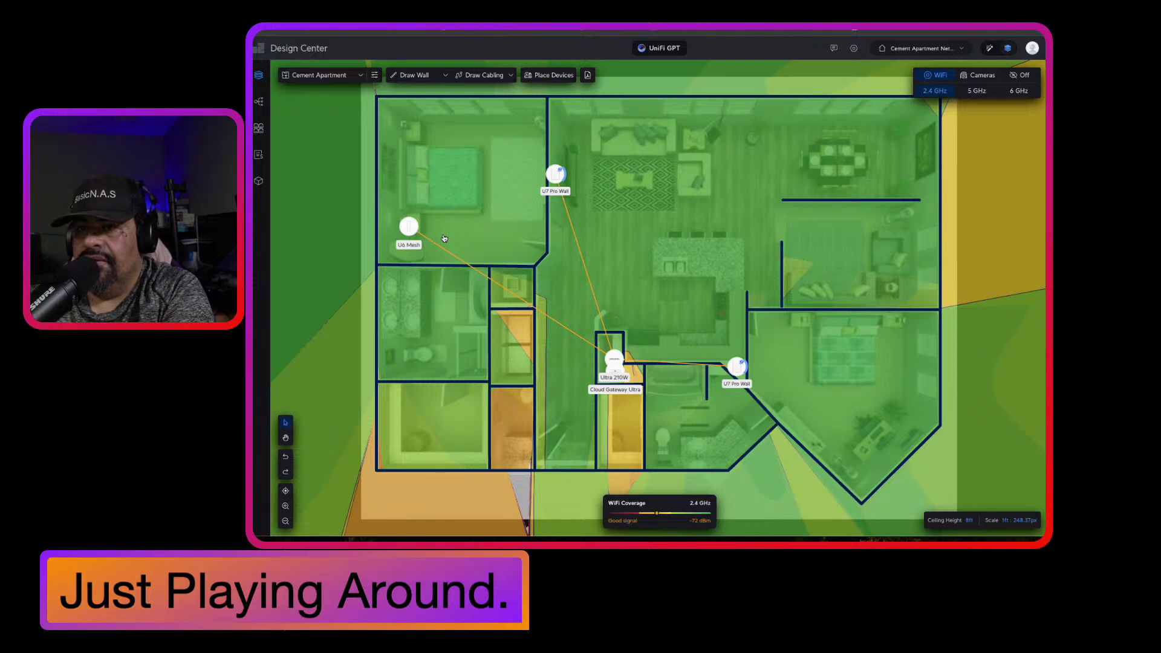
# Delete the U6 Mesh in the upper-left bedroom.
pyautogui.click(409, 229)
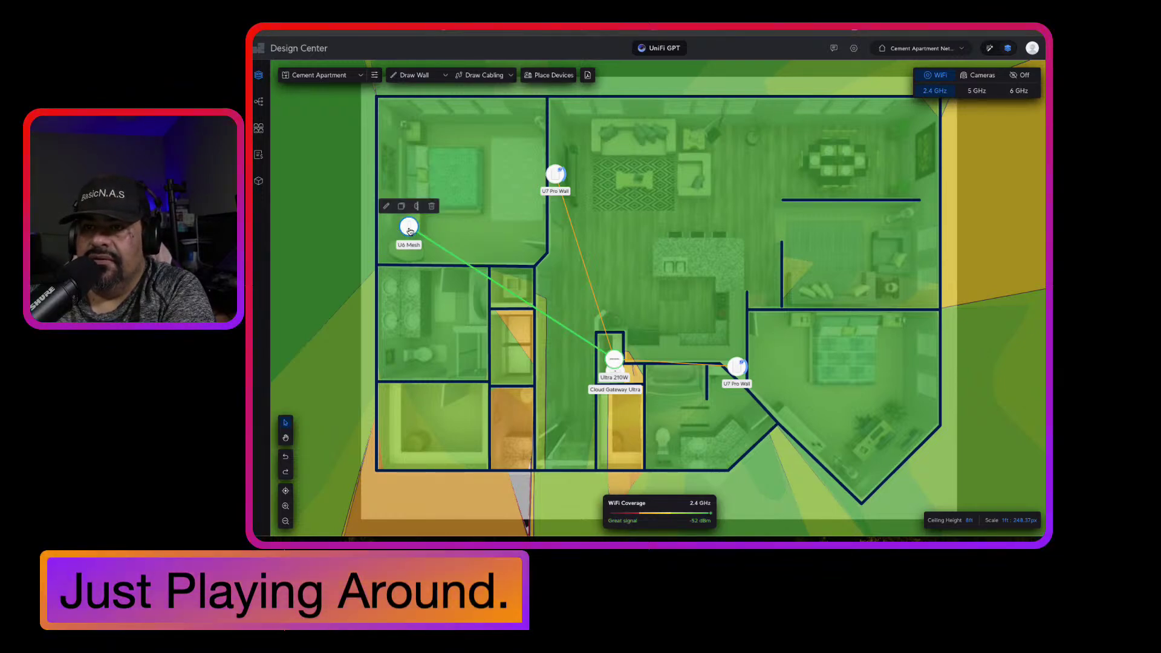
pyautogui.click(432, 207)
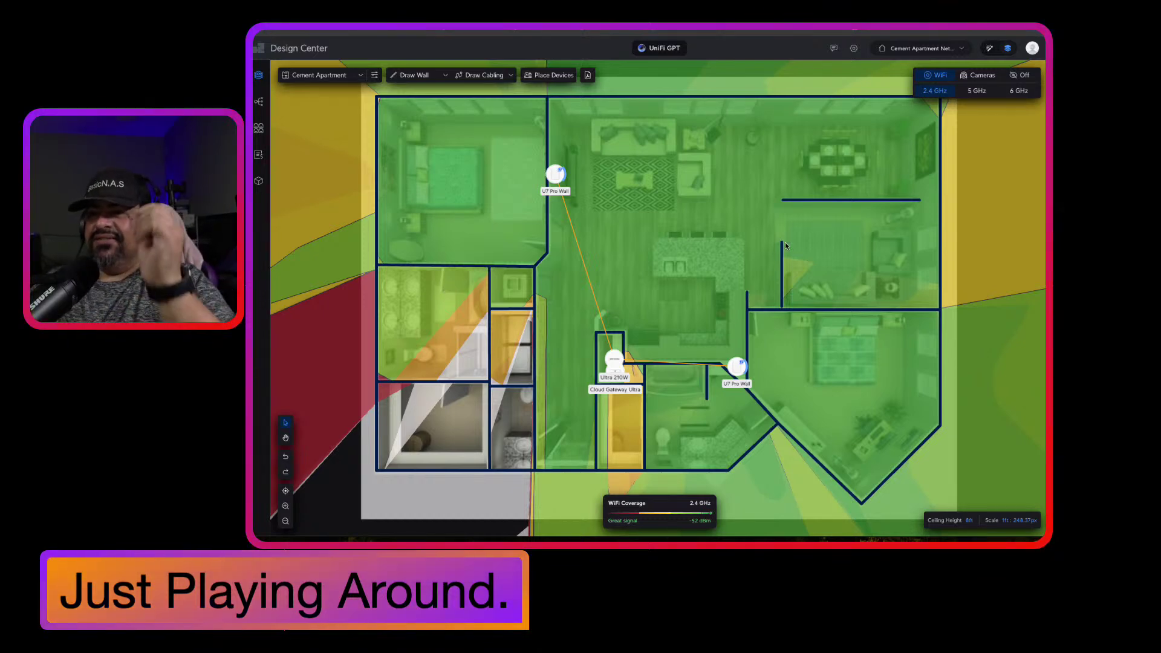
# Move the right U7 Pro Wall farther down the diagonal wall and the other one to the lower end of the living room's left wall.
pyautogui.click(733, 369)
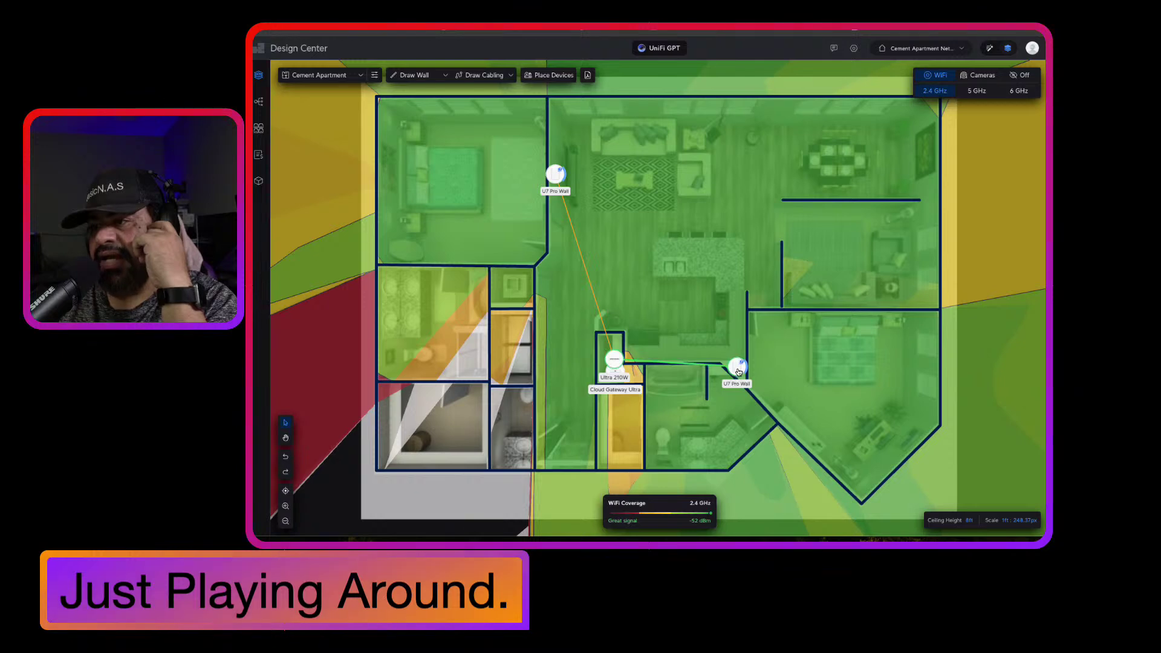
pyautogui.moveTo(733, 368); pyautogui.dragTo(757, 391)
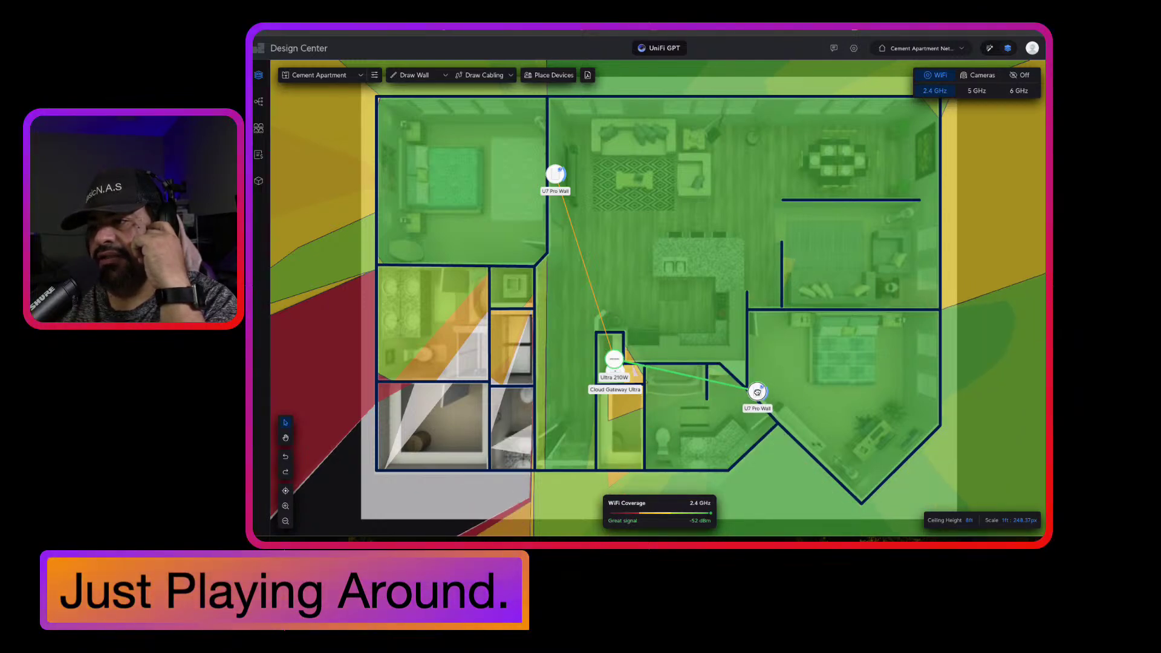
pyautogui.moveTo(757, 391); pyautogui.dragTo(759, 385)
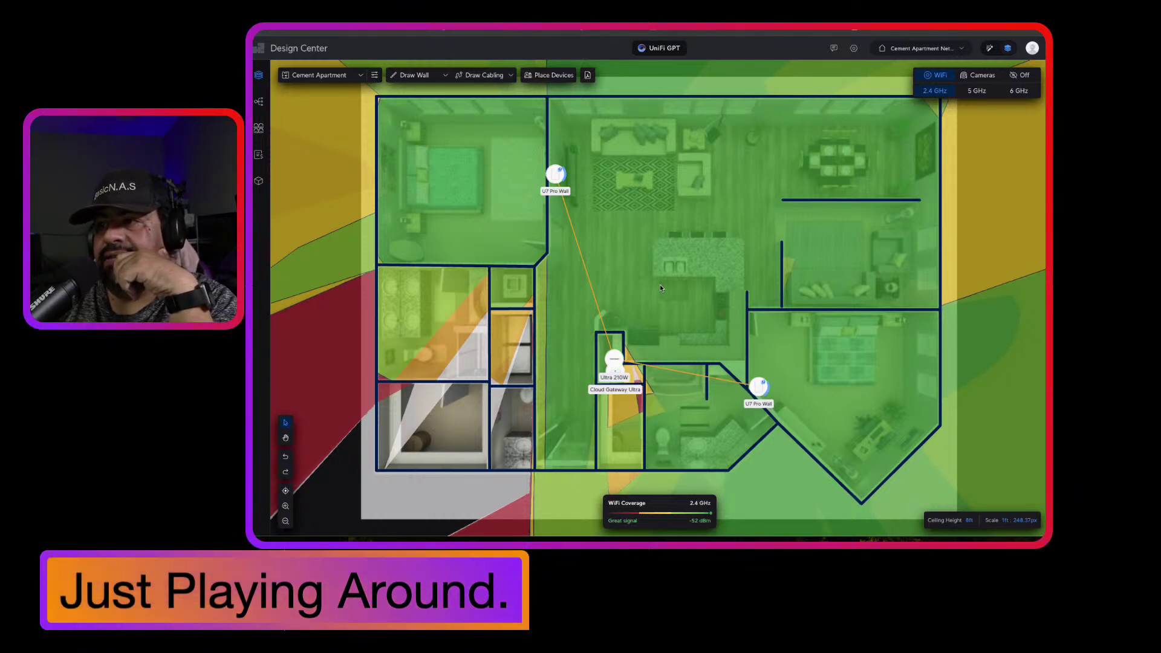
pyautogui.click(555, 177)
pyautogui.moveTo(556, 176); pyautogui.dragTo(550, 227)
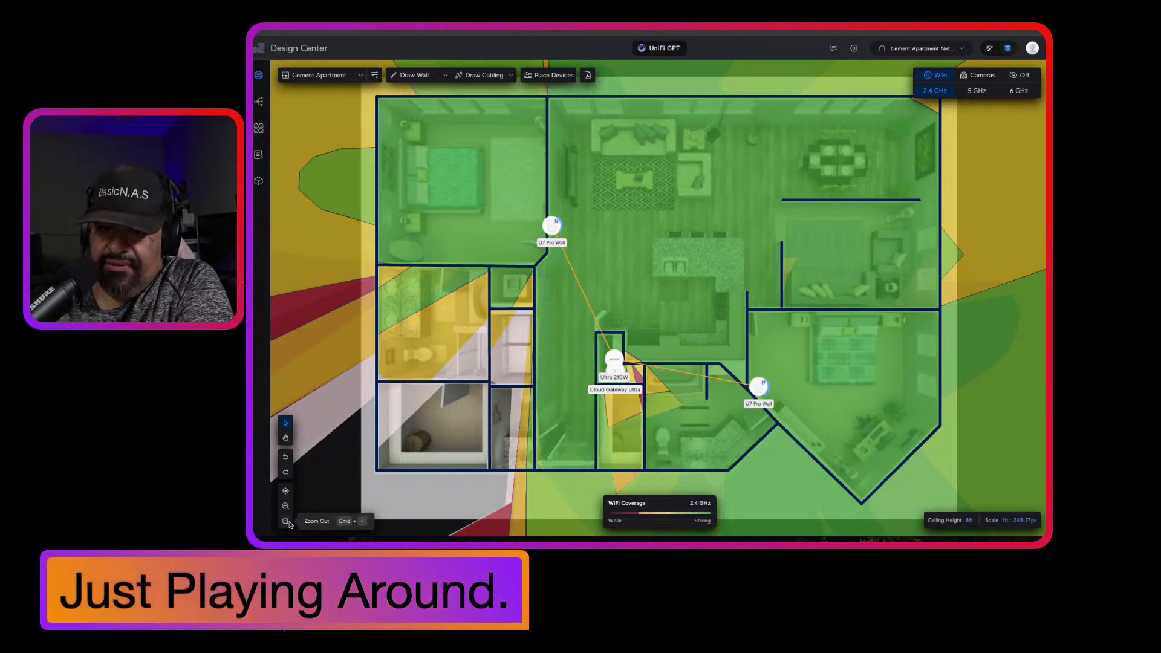
# Switch the WiFi coverage to 5 GHz and examine the signal inside and around the whole apartment.
pyautogui.click(286, 520)
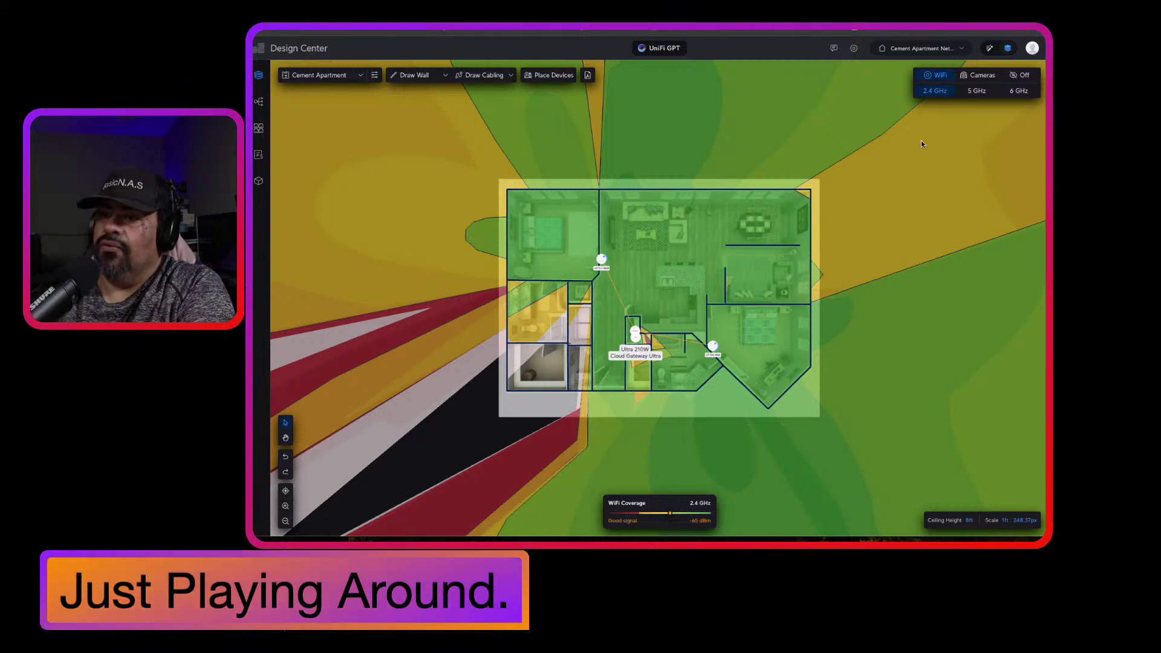
pyautogui.click(976, 91)
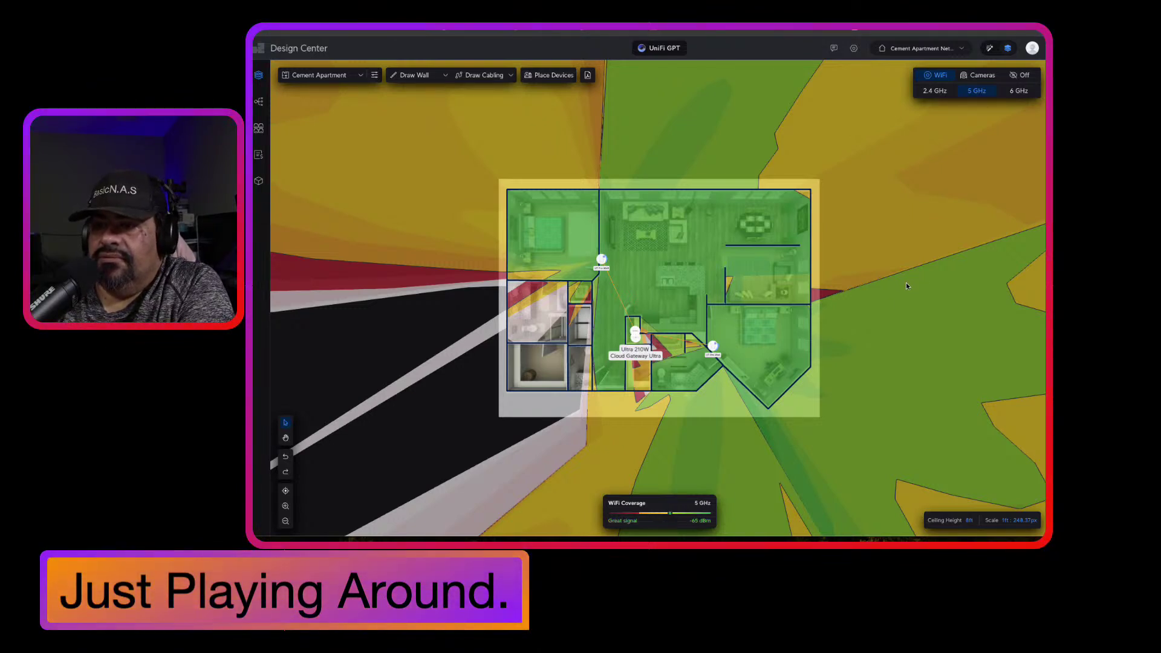
pyautogui.click(285, 506)
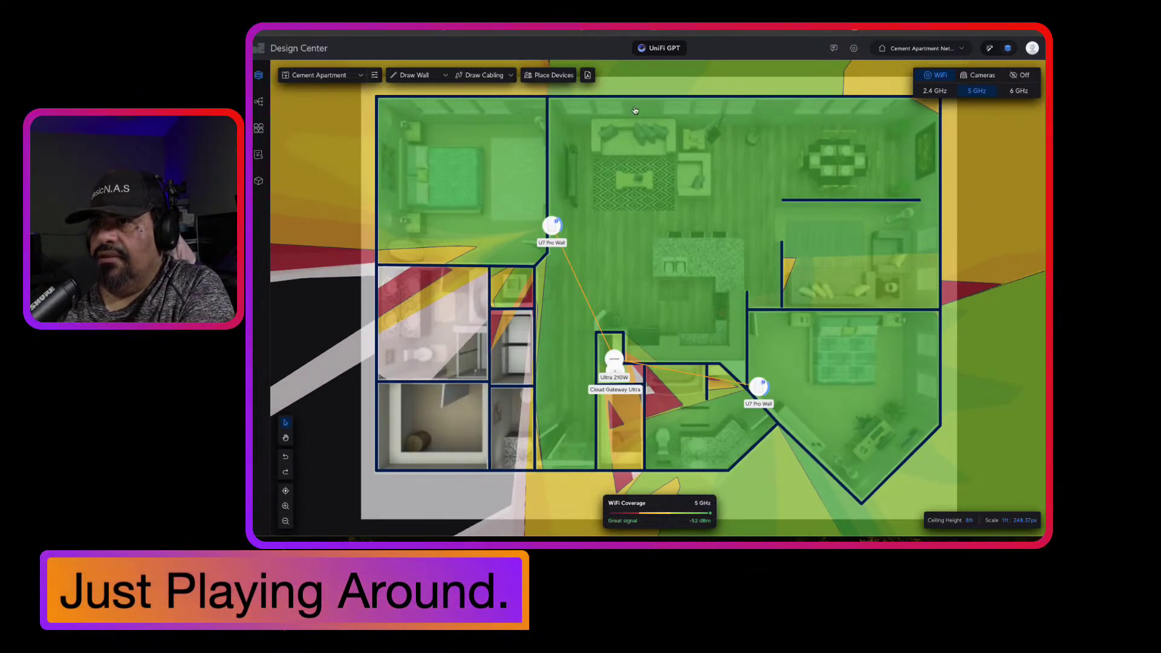
# Place one U6+ access point in the upper-right corner of the apartment's lower-left room.
pyautogui.click(553, 76)
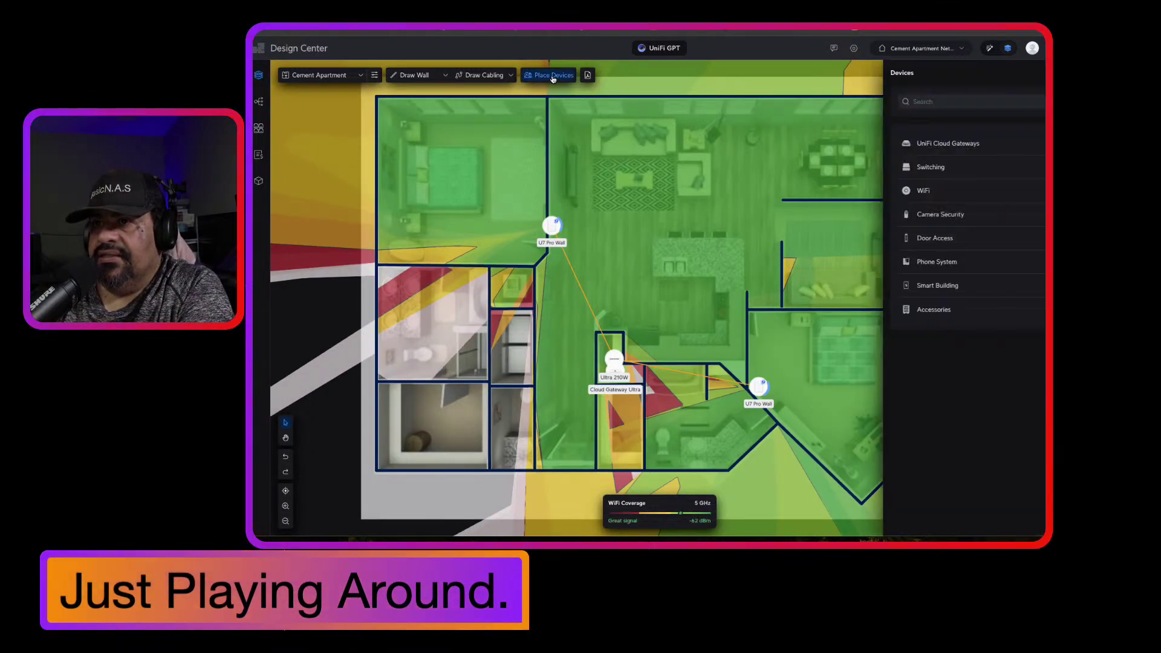
pyautogui.click(912, 191)
pyautogui.scroll(-3, 975, 341)
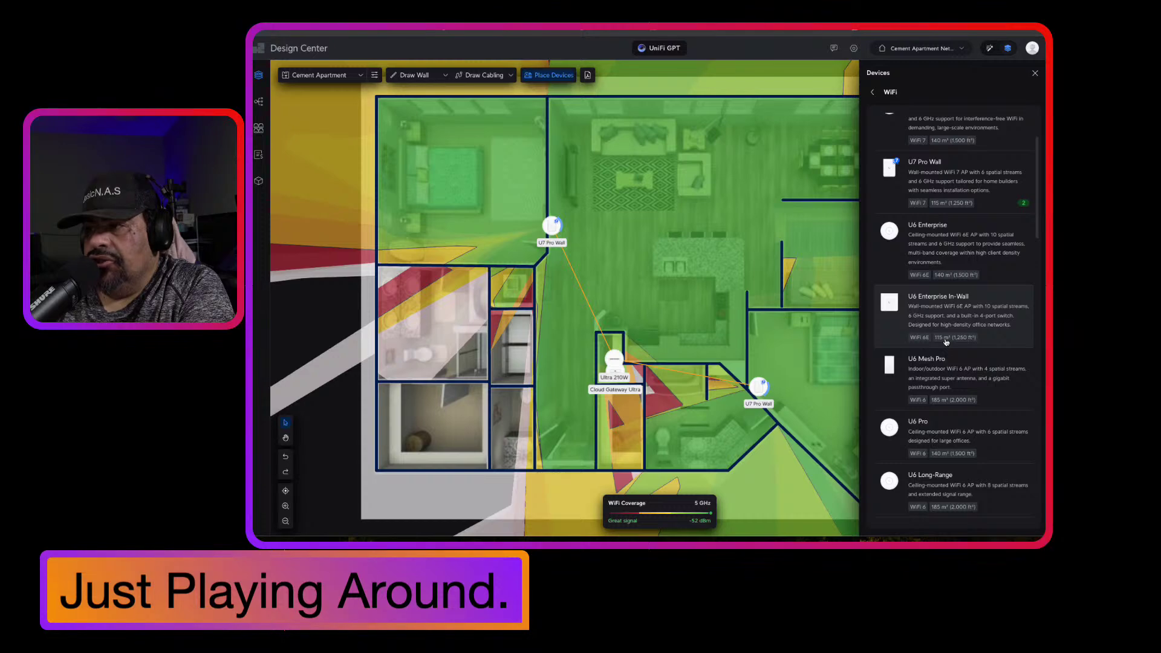
pyautogui.scroll(-3, 947, 342)
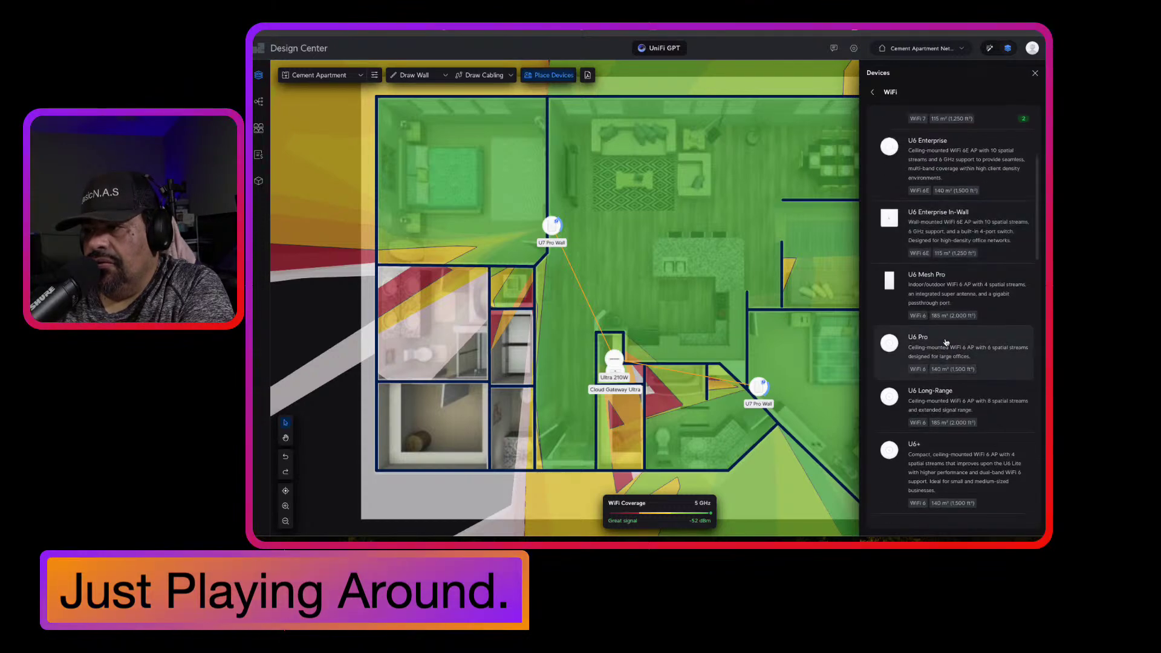
pyautogui.click(944, 465)
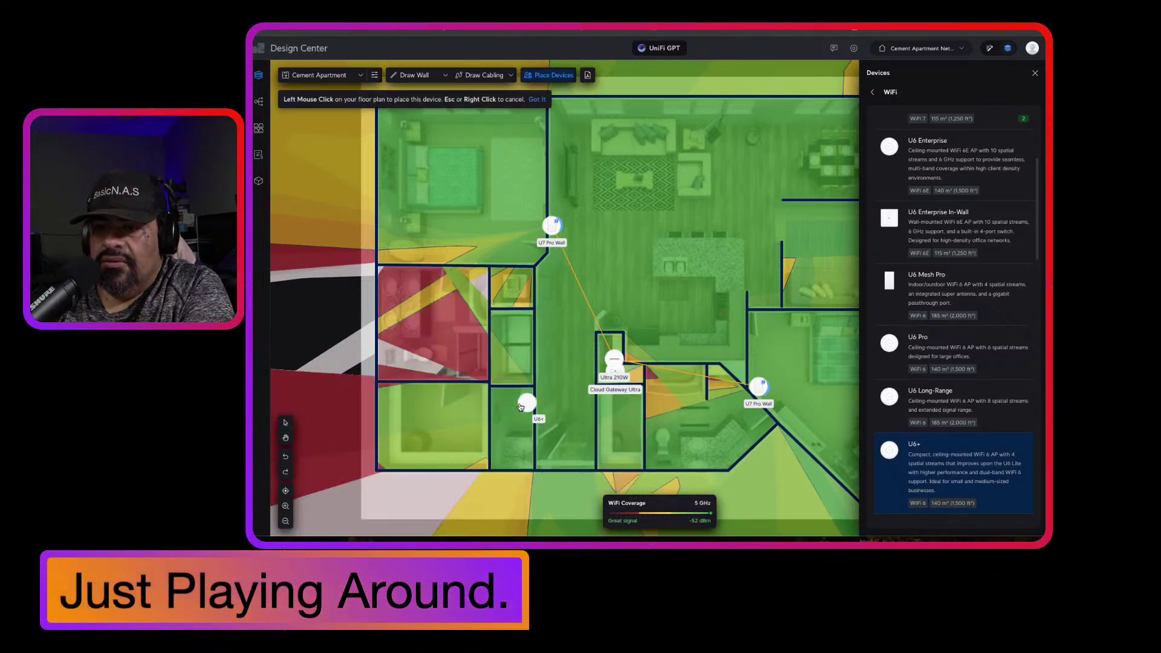
pyautogui.click(479, 393)
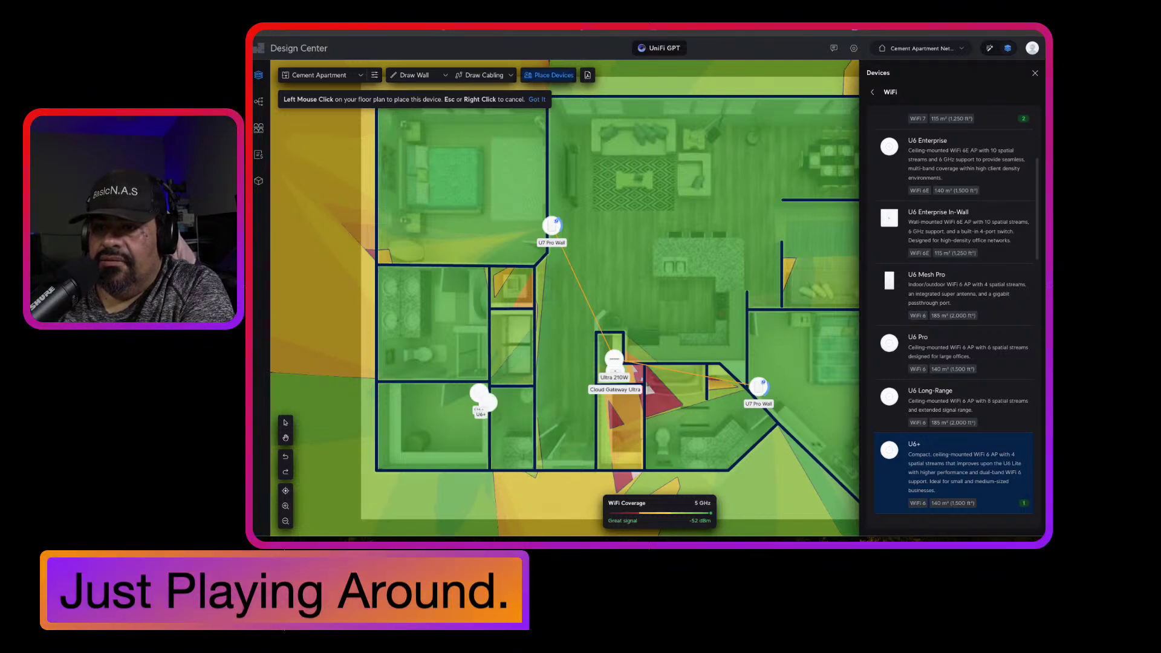
pyautogui.press('Escape')
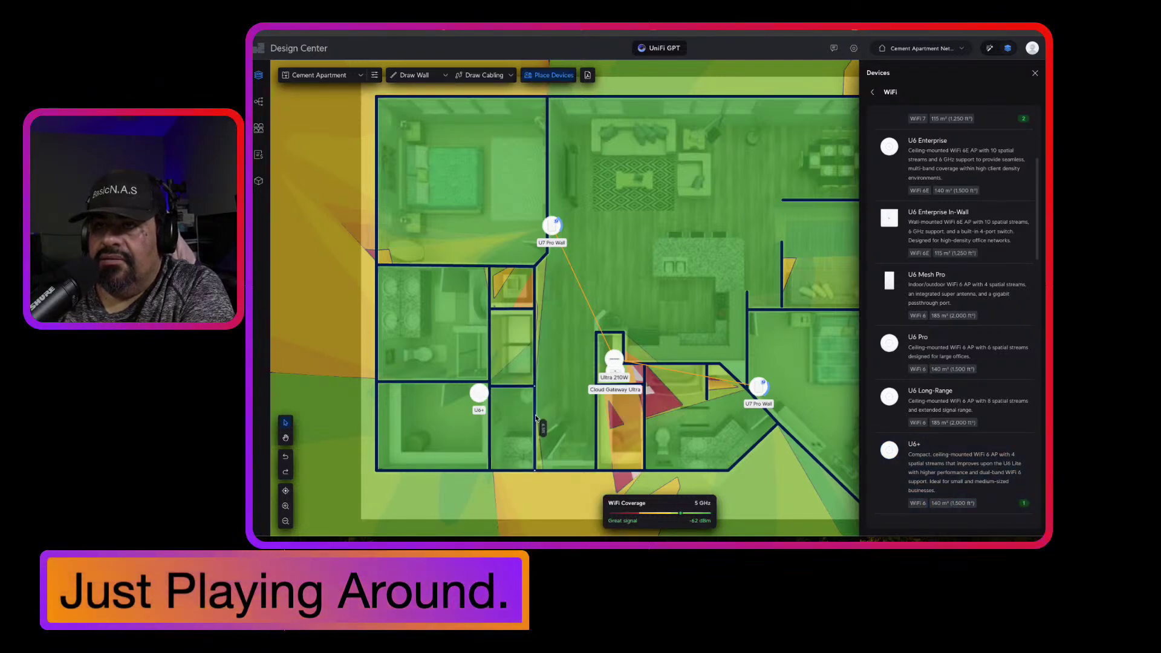
# Draw a cable from the new U6+ to the Ultra 210W.
pyautogui.click(487, 76)
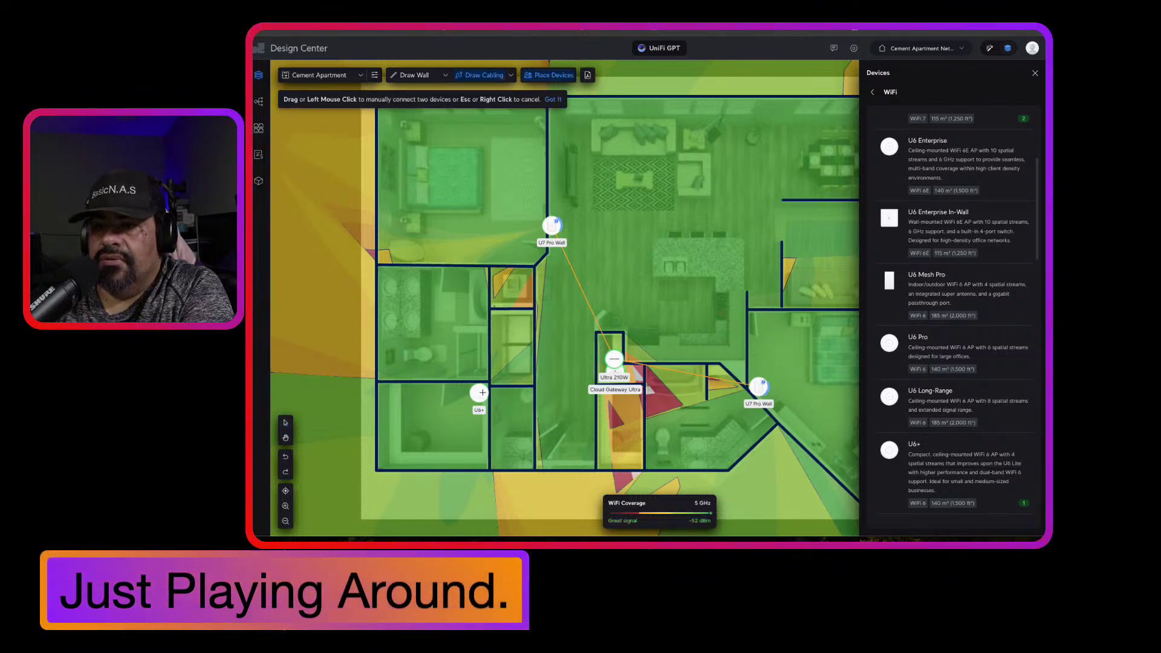
pyautogui.moveTo(482, 393); pyautogui.dragTo(611, 360)
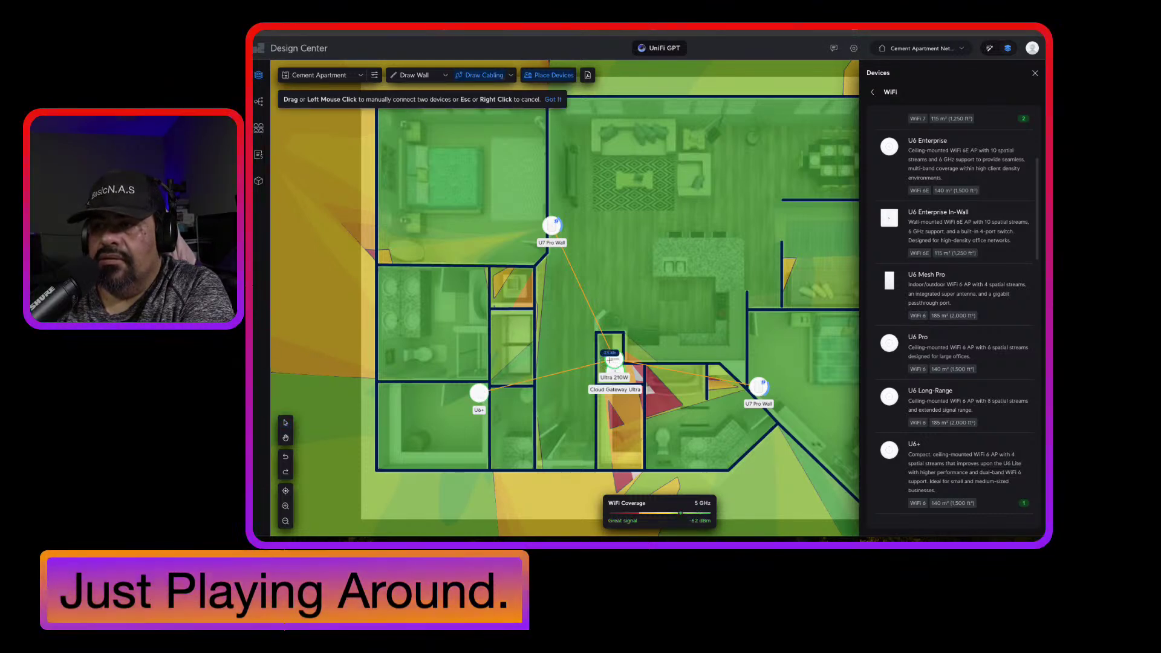
pyautogui.click(1035, 73)
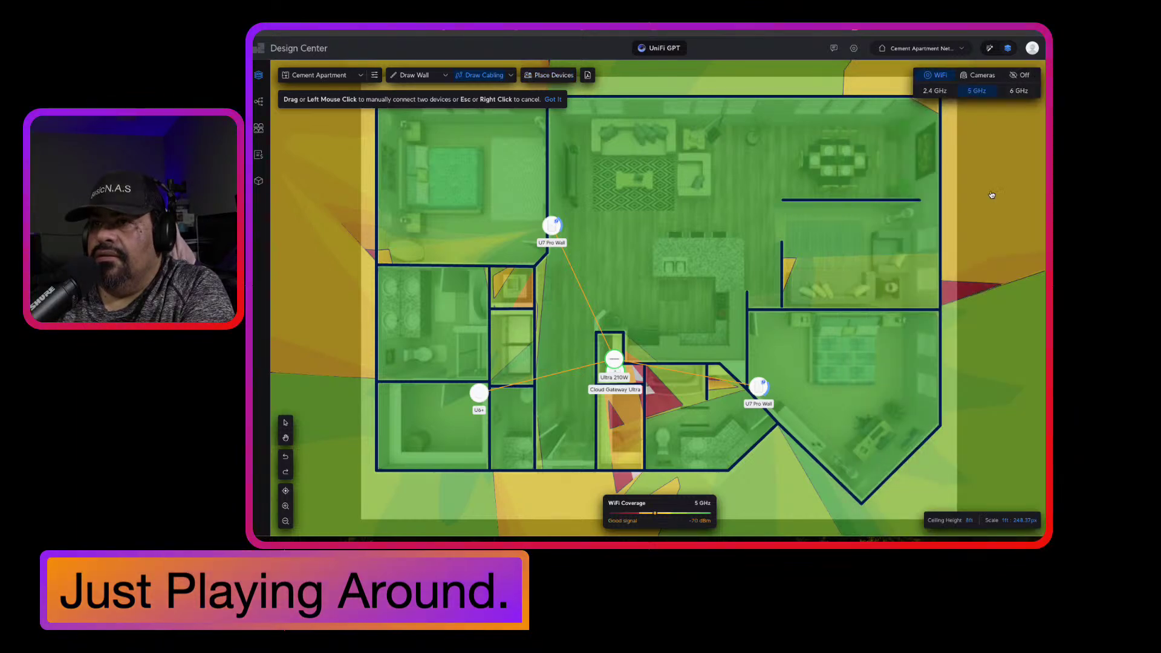
pyautogui.click(553, 100)
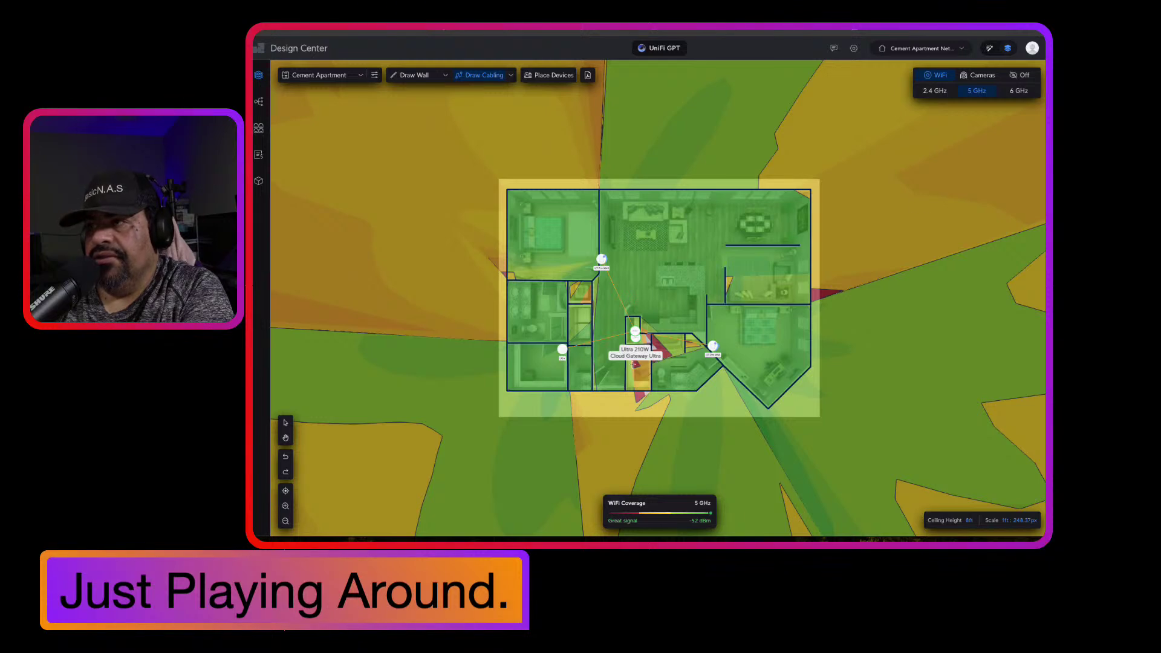
# Compare the 2.4 GHz and 5 GHz coverage of the three access points across the apartment.
pyautogui.click(935, 91)
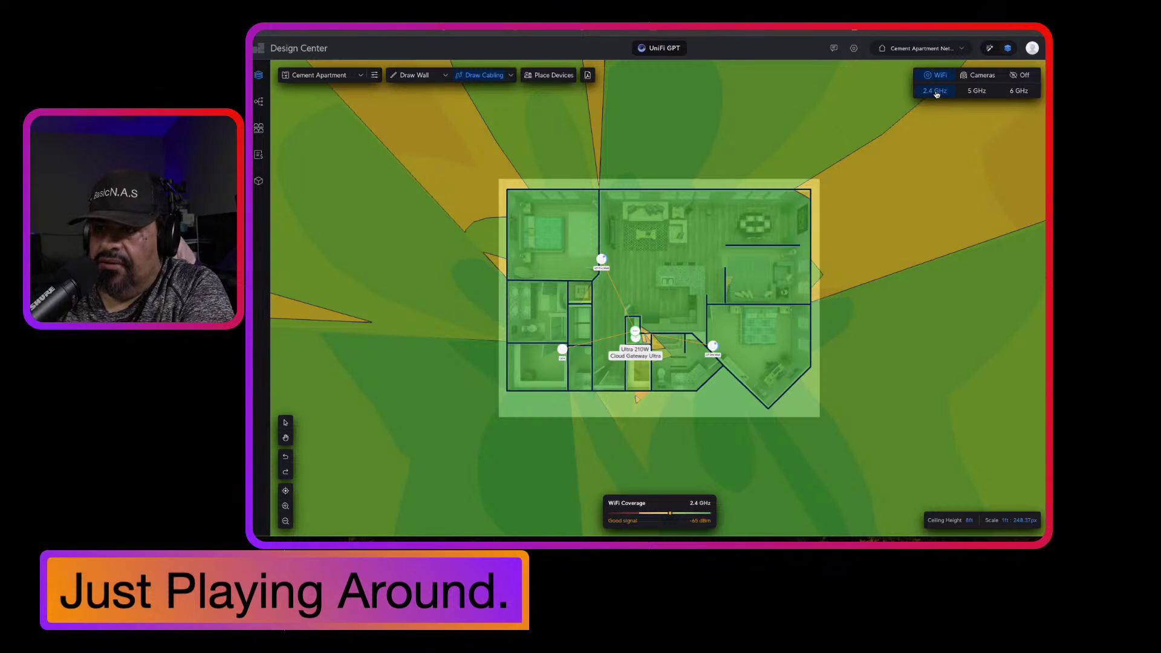
pyautogui.click(974, 92)
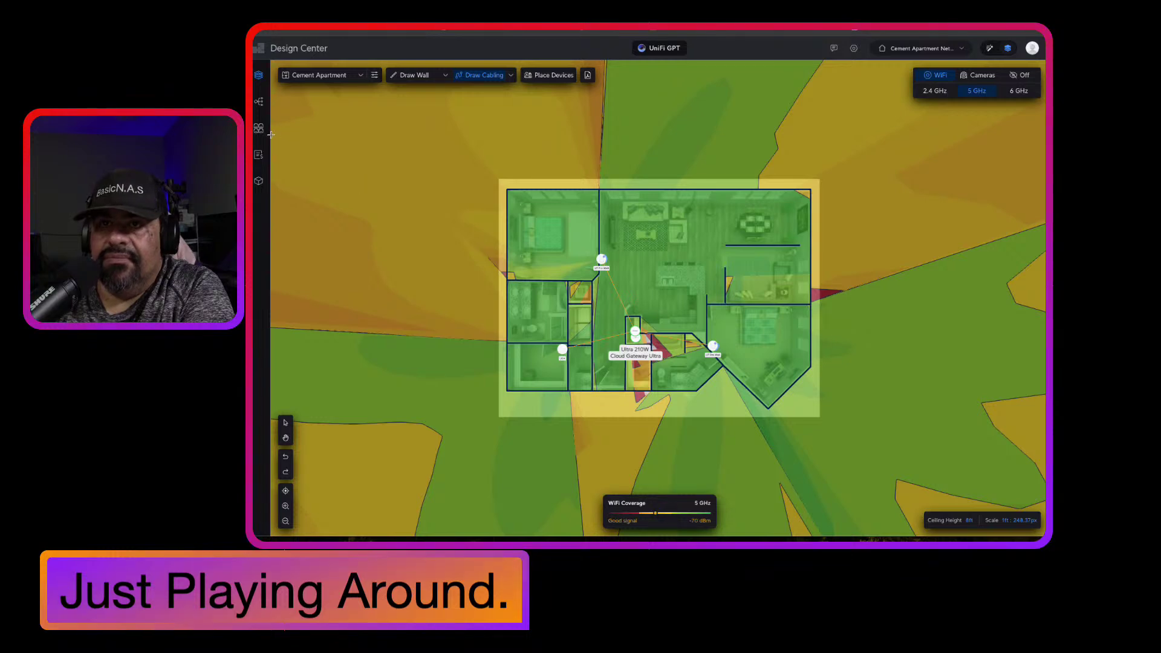
# Review the design's equipment list with prices and the topology from the Cloud Gateway Ultra to the access points.
pyautogui.click(259, 156)
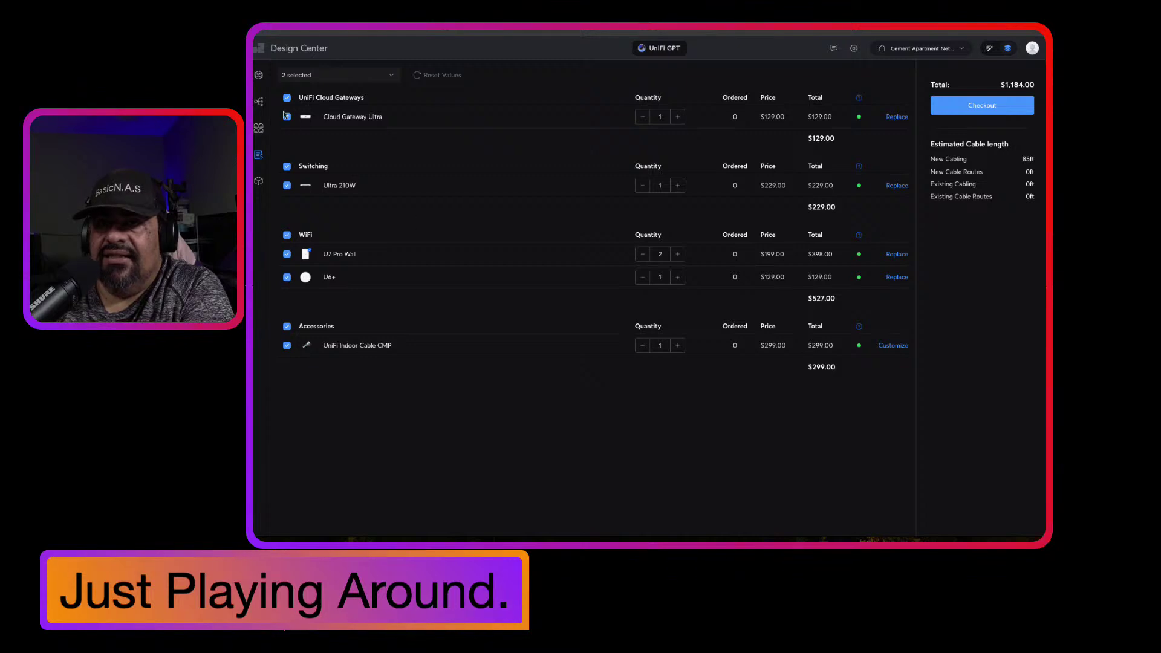
pyautogui.click(258, 102)
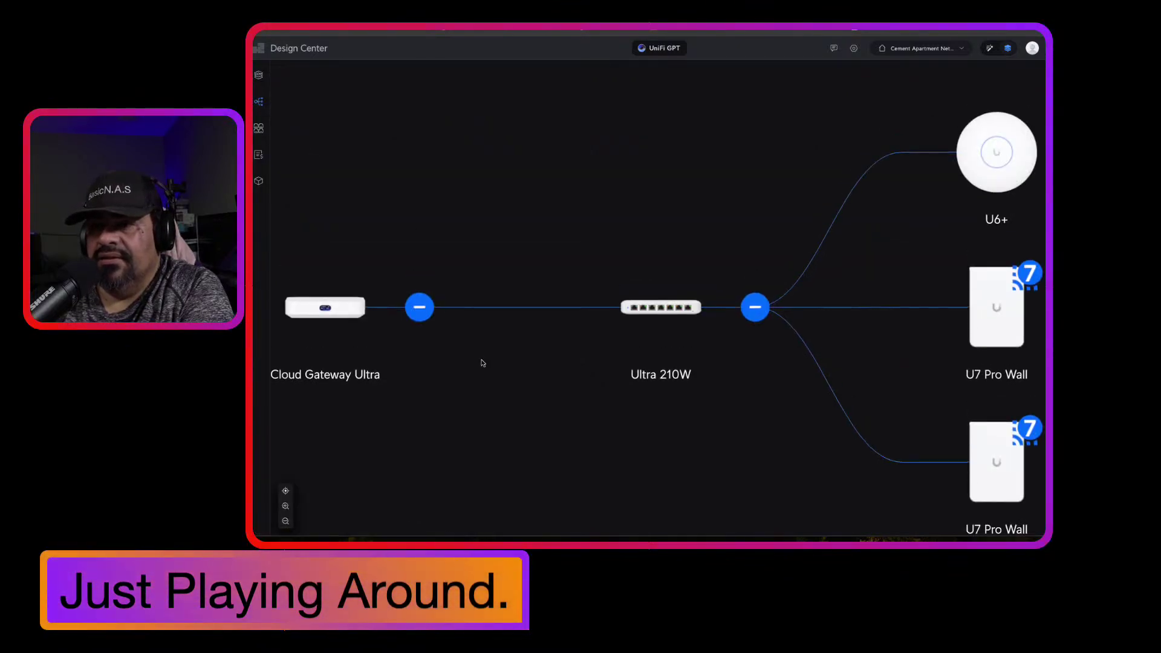
pyautogui.click(285, 522)
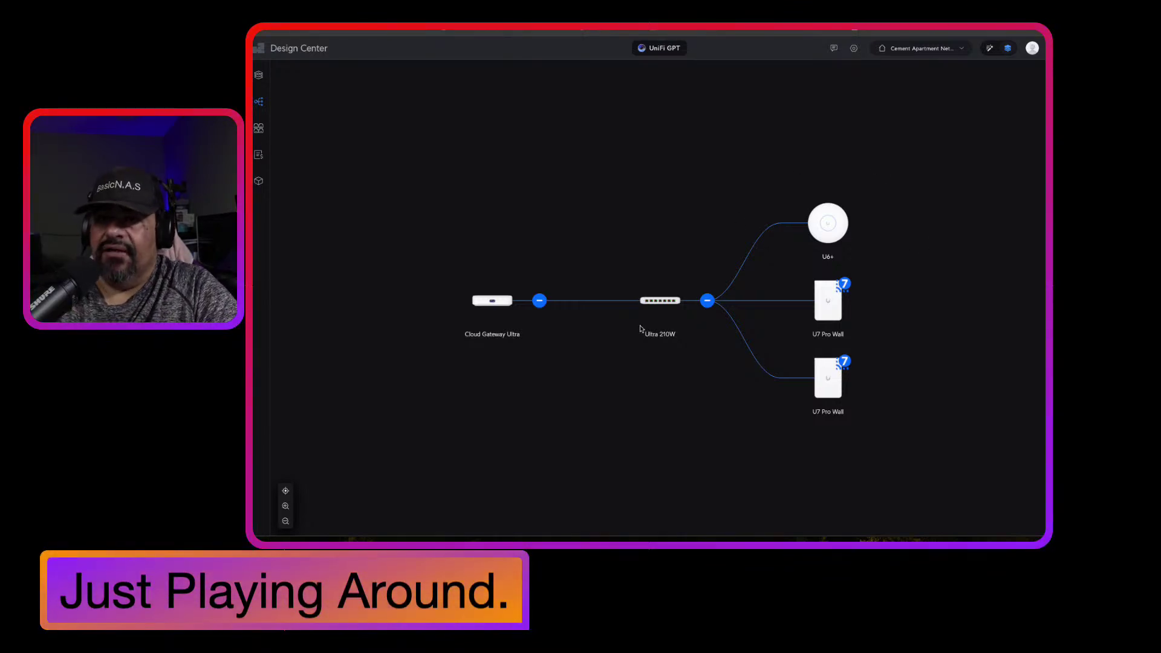
pyautogui.click(258, 155)
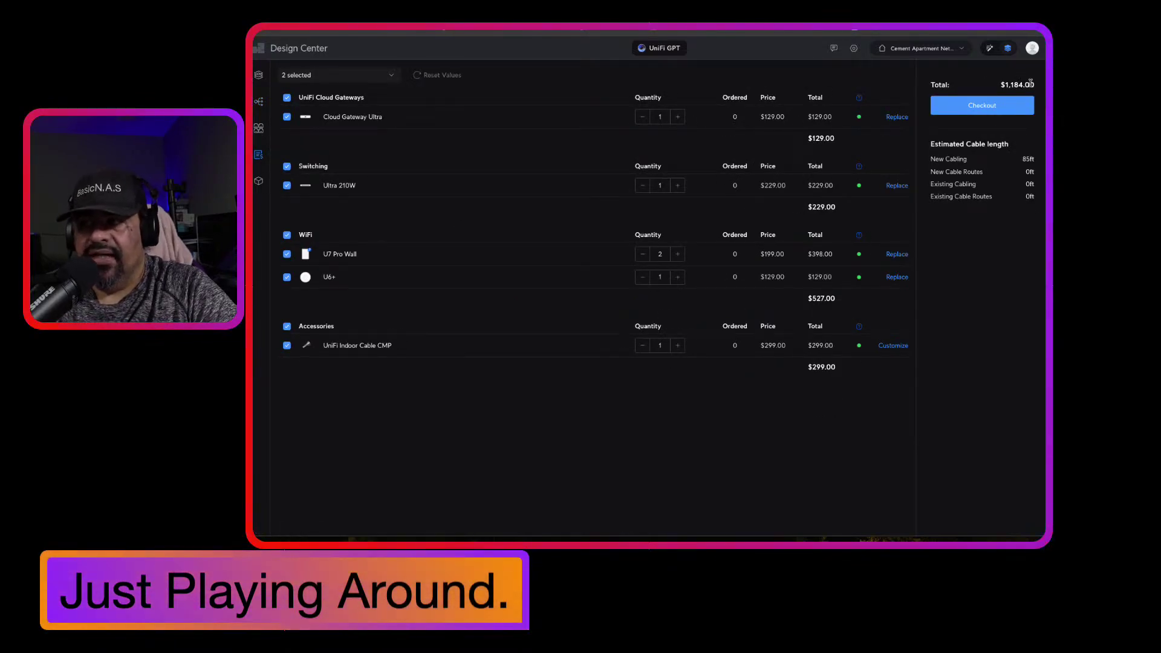
# Reopen the Cement Apartment floor plan and compare the whole plan with the WiFi coverage off and on at 5 GHz.
pyautogui.click(258, 74)
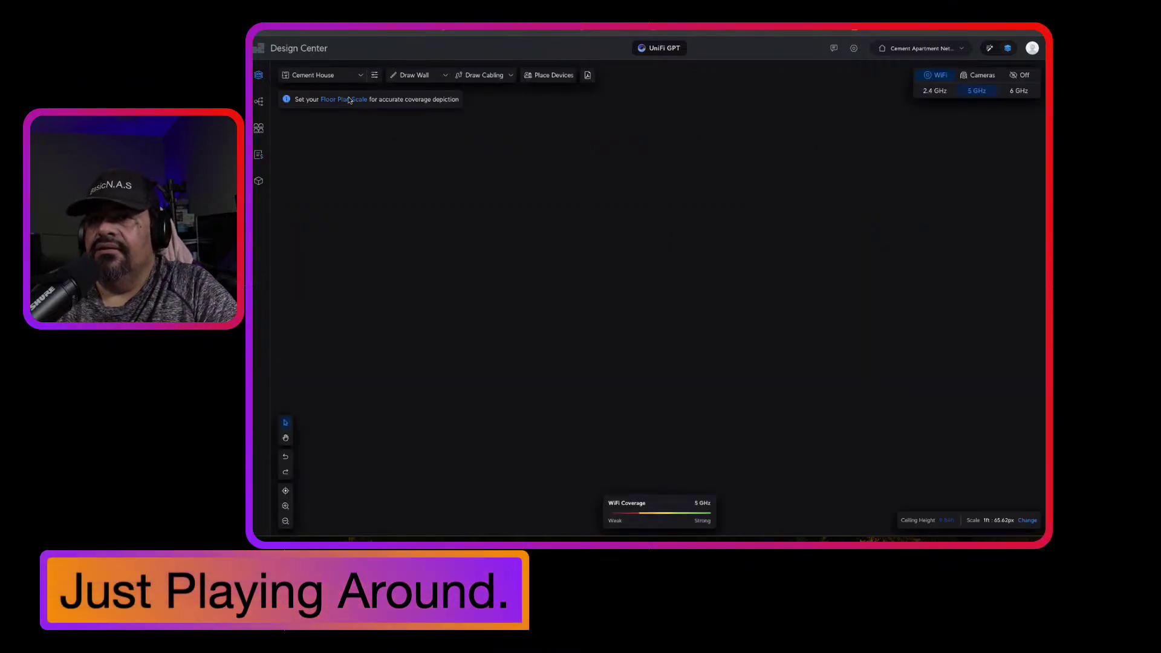
pyautogui.click(323, 78)
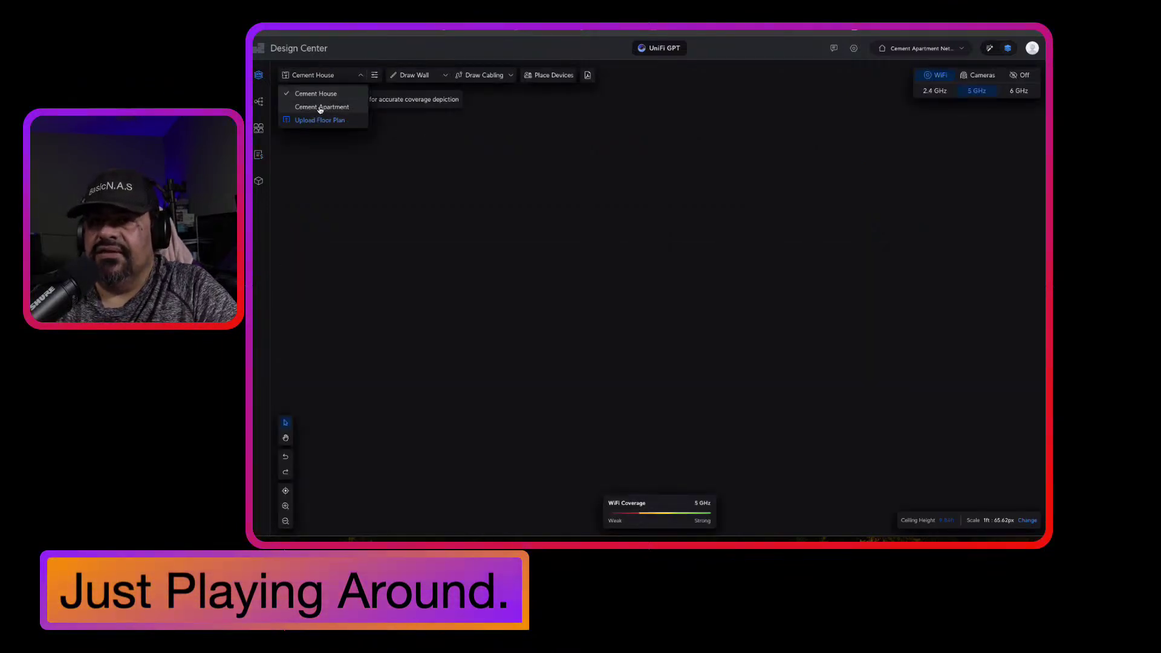
pyautogui.click(320, 107)
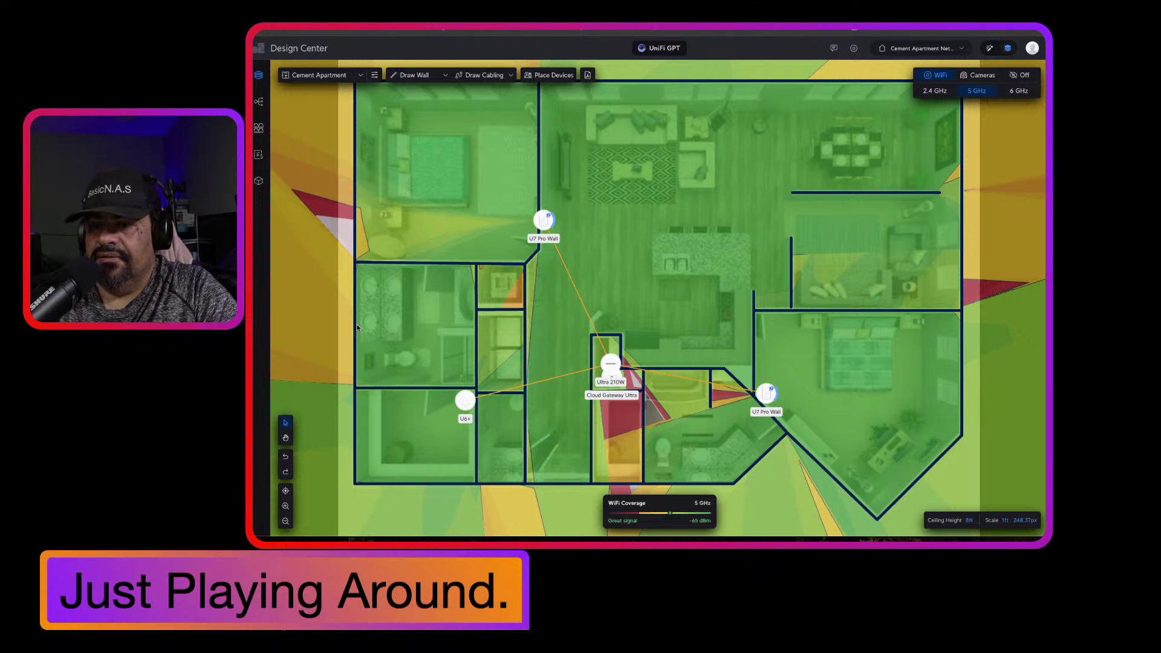
pyautogui.click(286, 521)
pyautogui.click(286, 521)
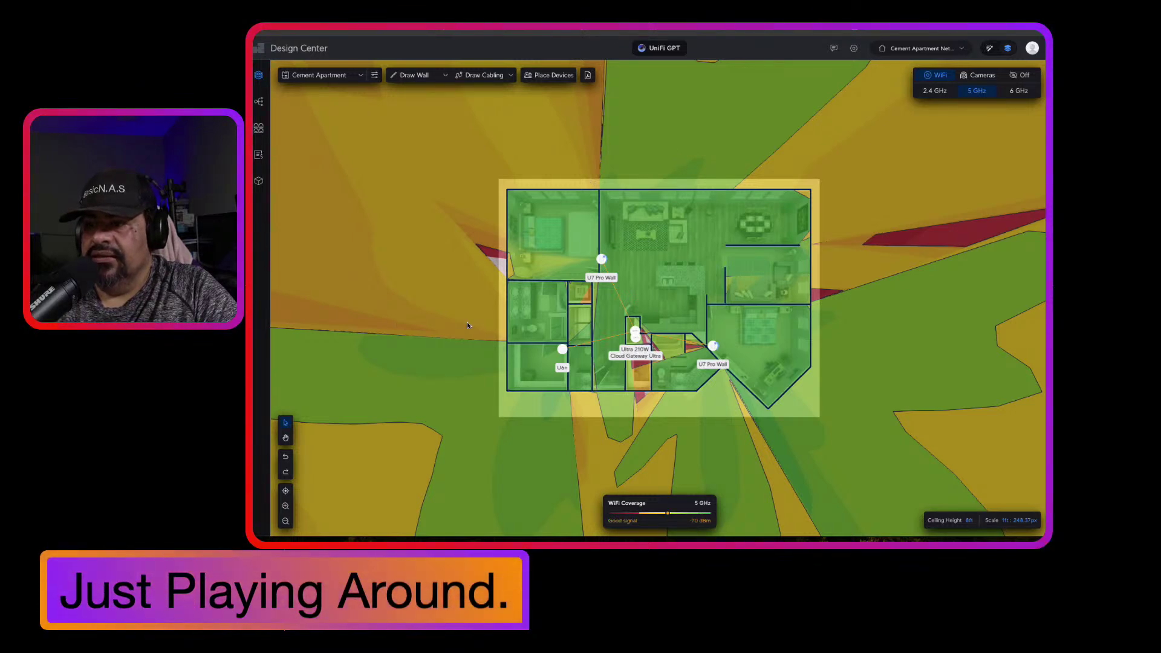
pyautogui.click(1025, 75)
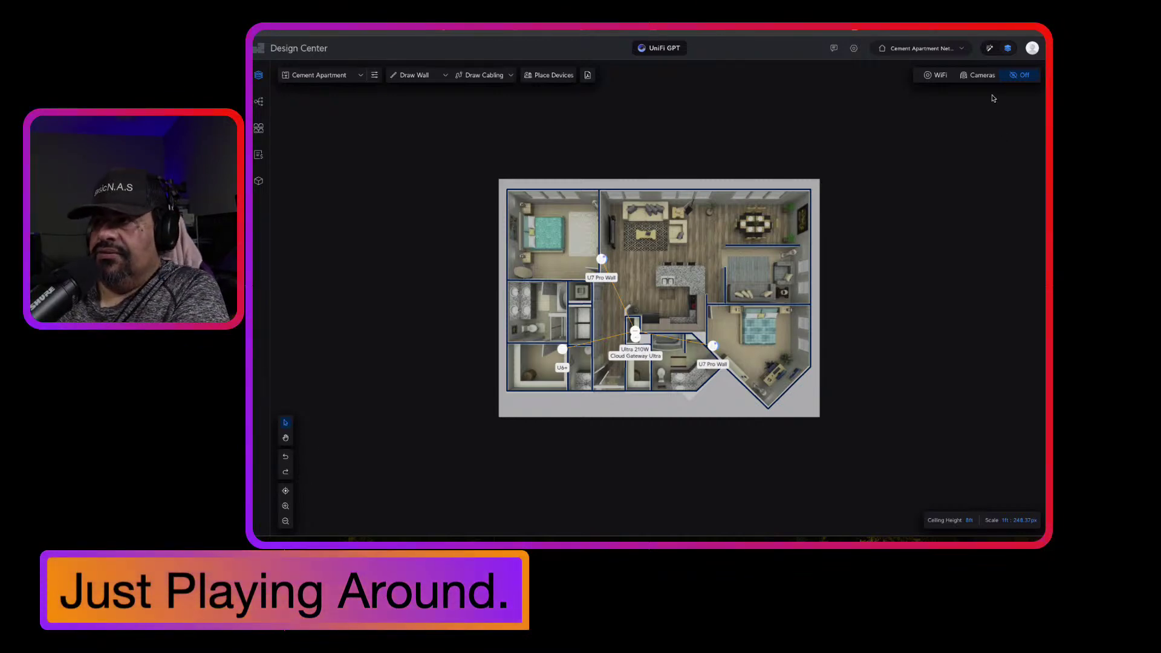
pyautogui.click(940, 76)
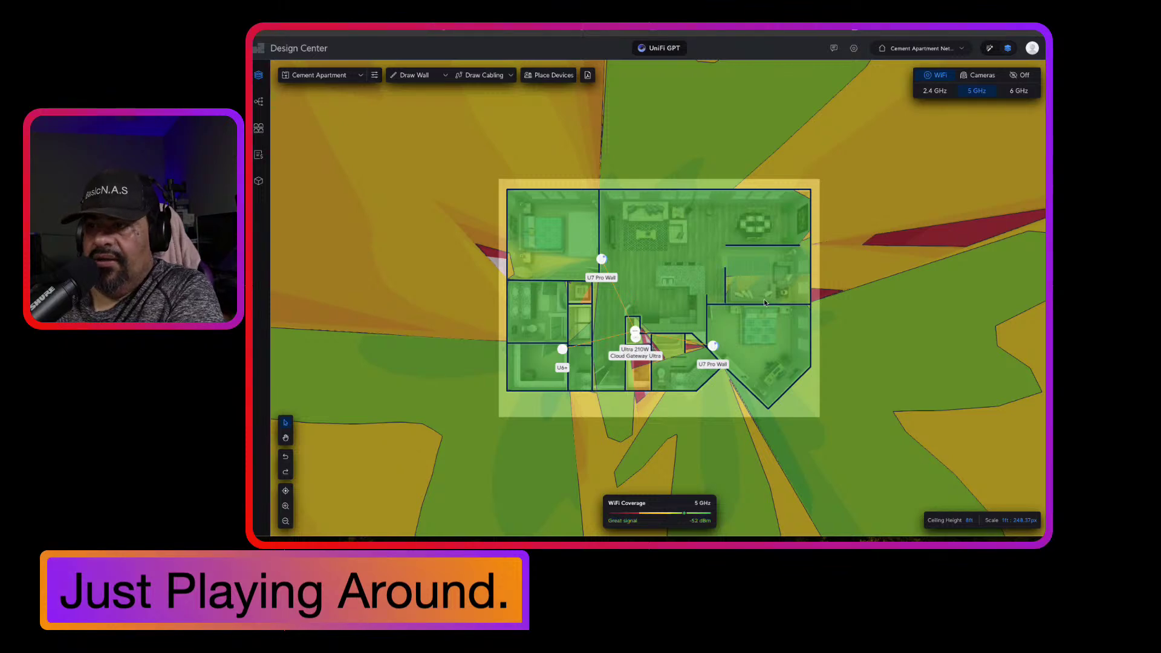
# Delete the freestanding wall below the dining table and the short vertical wall of the sitting area beneath it.
pyautogui.click(749, 245)
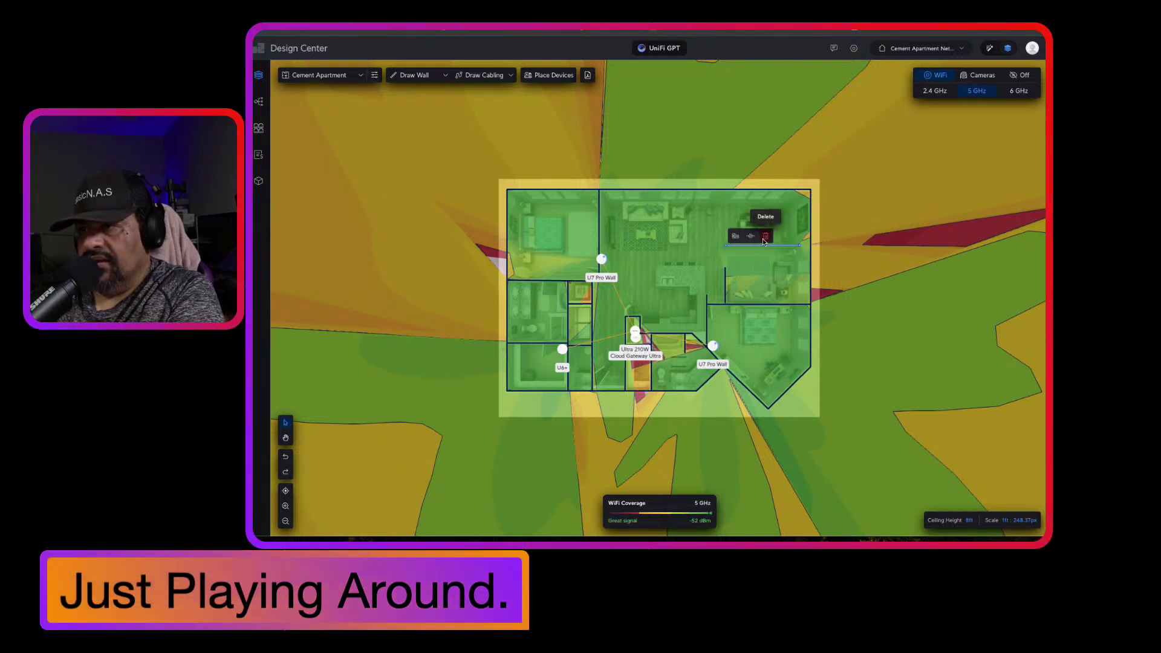
pyautogui.click(766, 236)
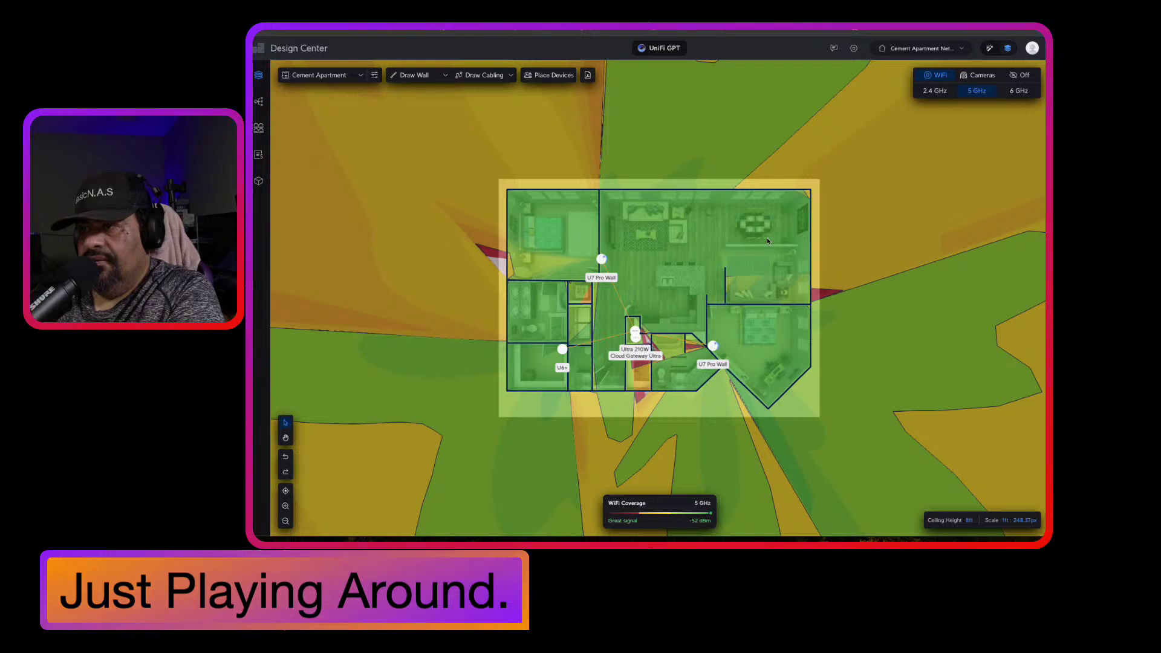
pyautogui.click(726, 286)
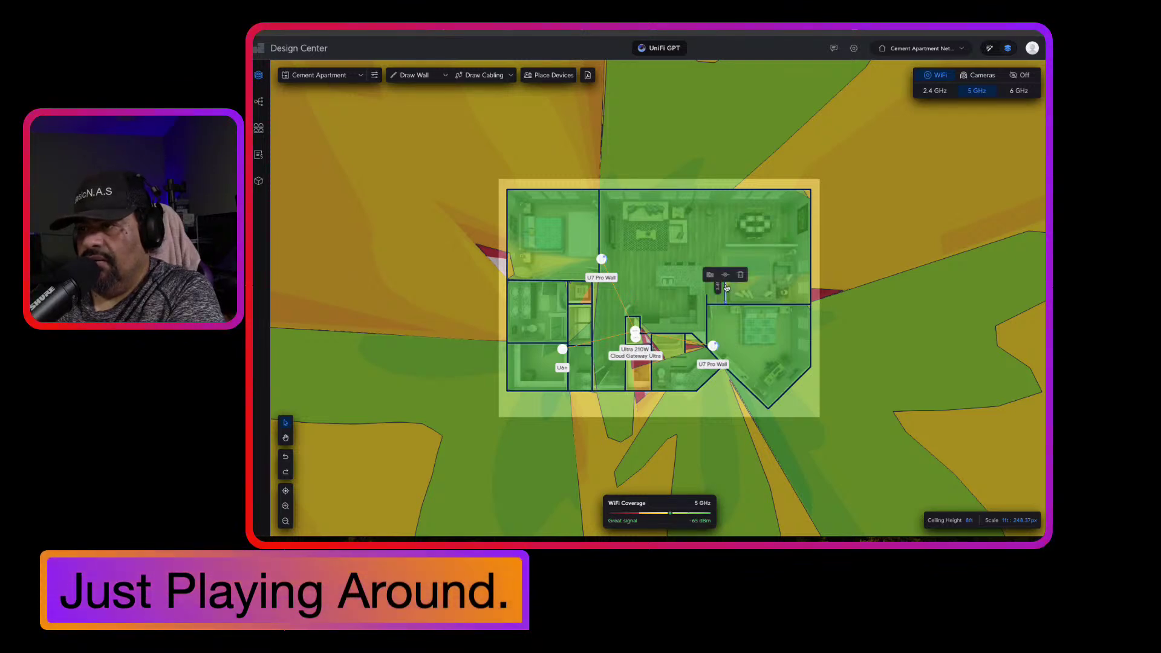
pyautogui.click(740, 274)
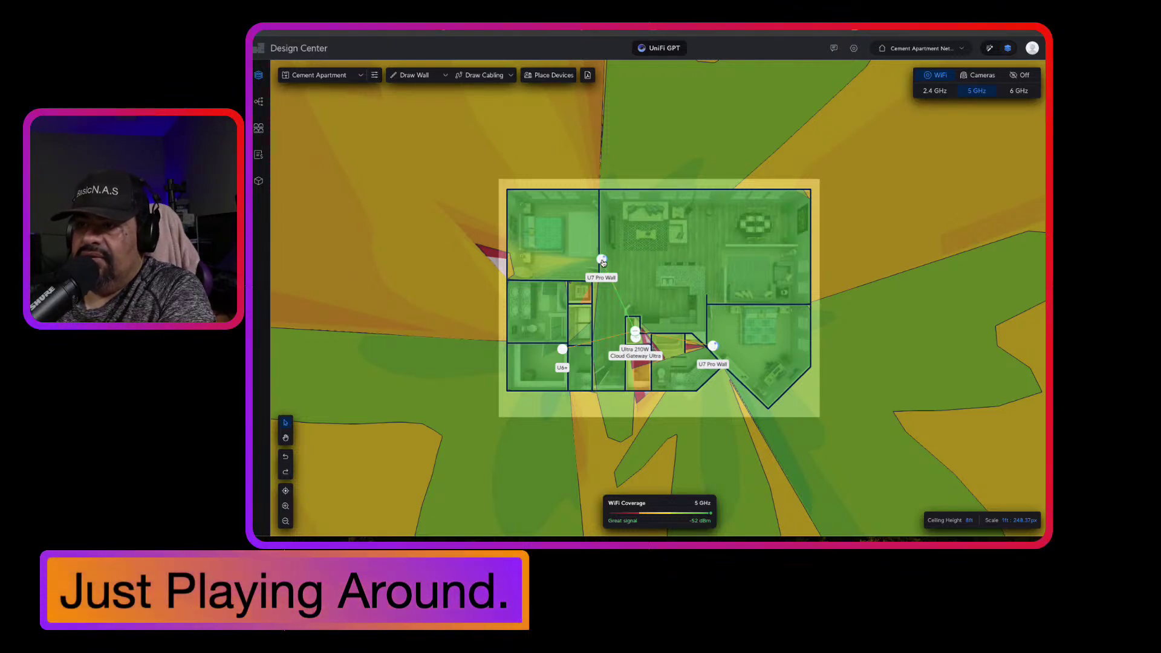
# Remove the U7 Pro Wall beside the upper-left bedroom's wall from the floor plan.
pyautogui.moveTo(602, 259)
pyautogui.mouseDown()
pyautogui.moveTo(677, 222)
pyautogui.moveTo(607, 269)
pyautogui.mouseUp()
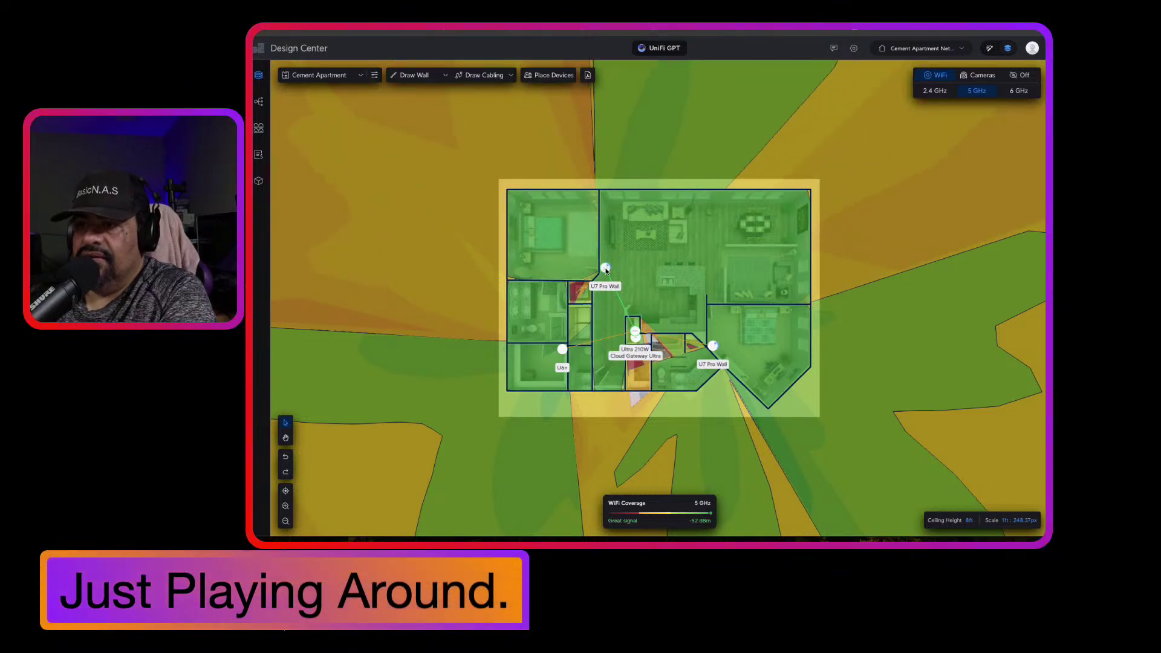
pyautogui.click(606, 270)
pyautogui.click(620, 254)
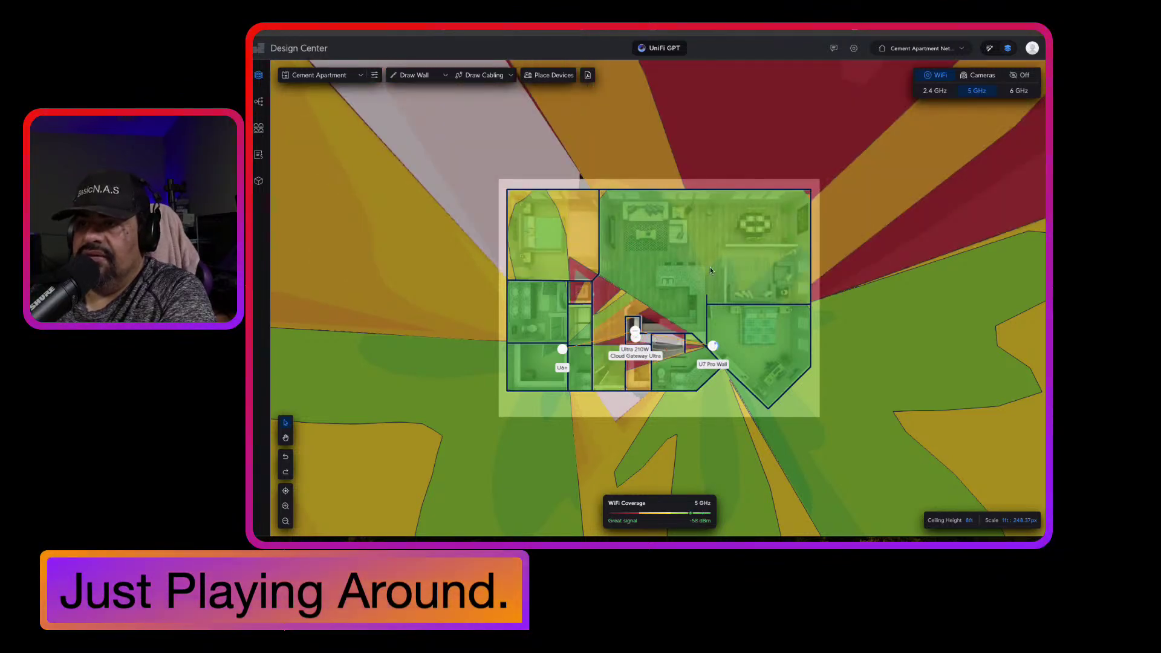
# Place a second U6+ in the open hallway above the Ultra 210W and nudge the existing U6+ slightly.
pyautogui.click(553, 77)
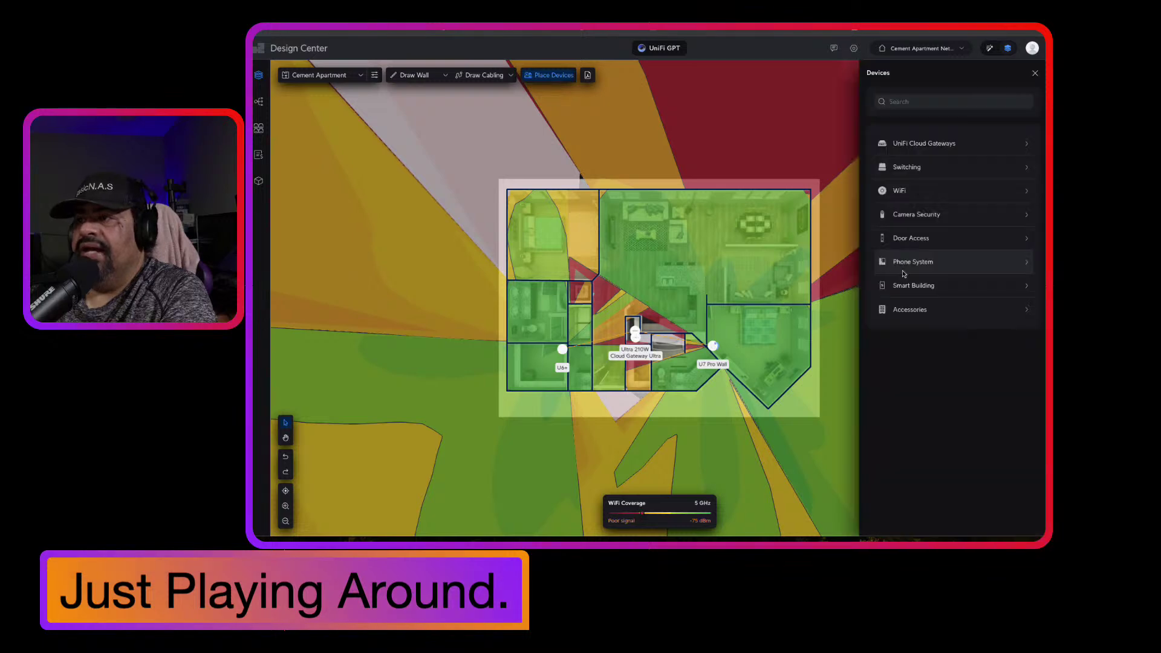
pyautogui.click(903, 192)
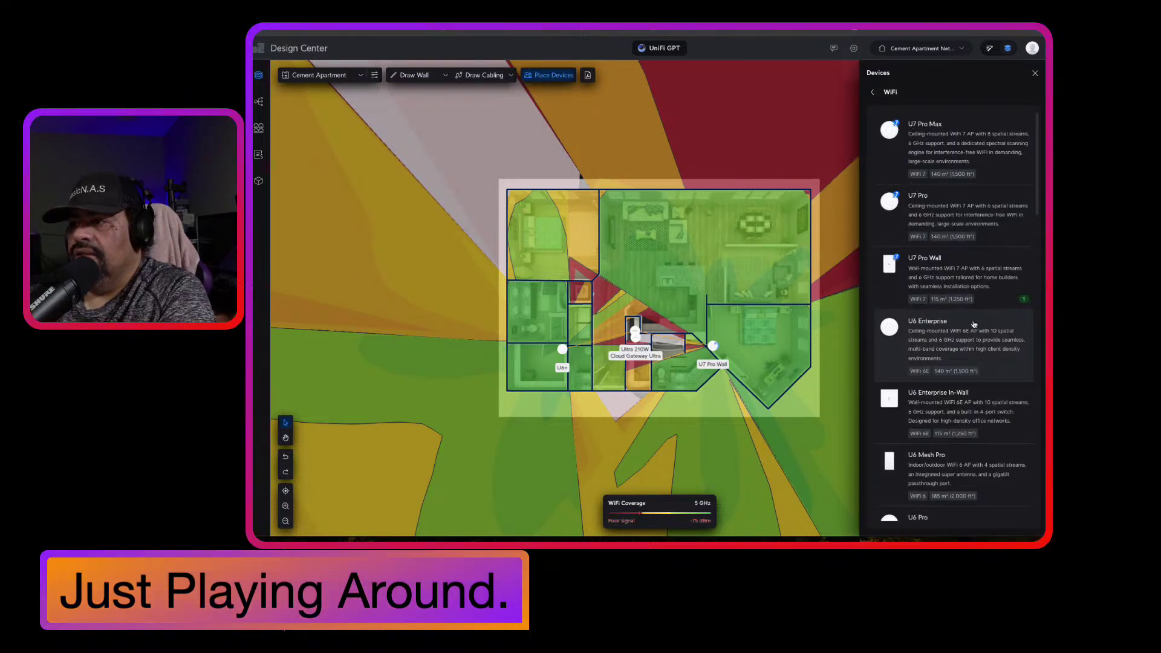
pyautogui.scroll(-1, 937, 361)
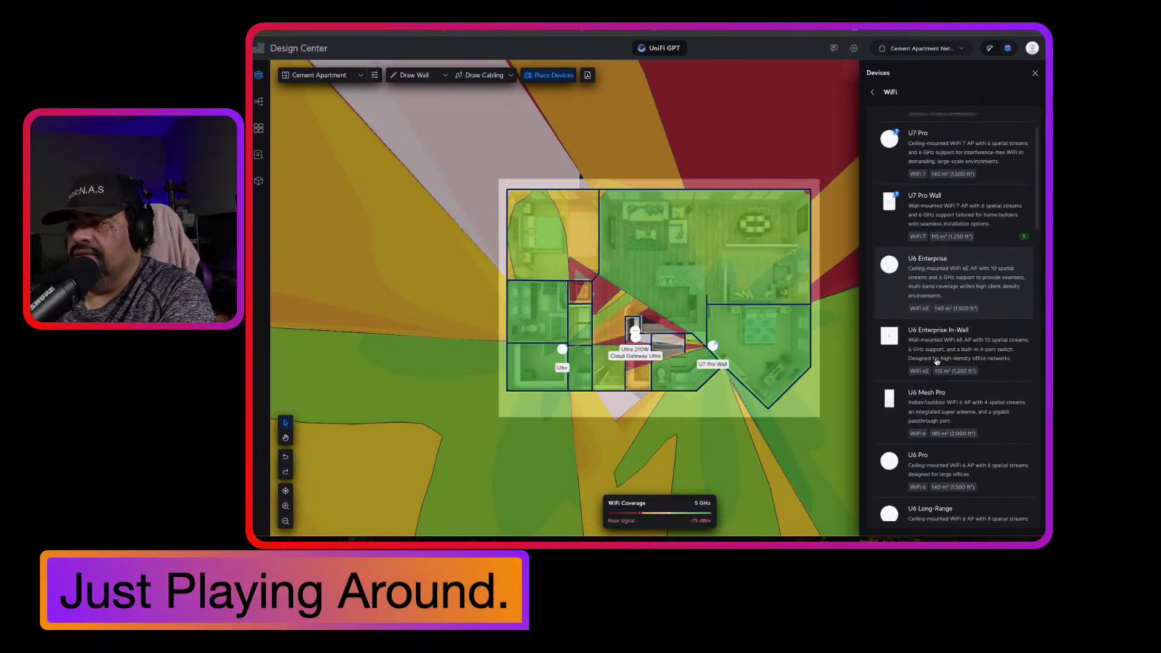
pyautogui.scroll(-1, 937, 361)
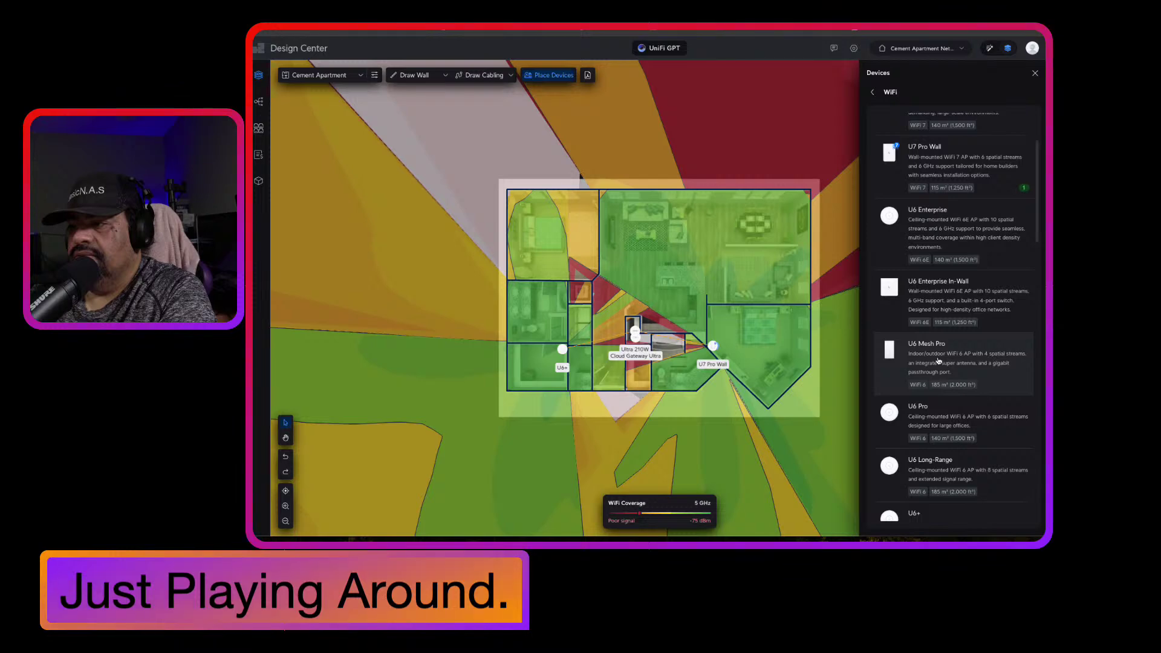
pyautogui.scroll(-2, 940, 375)
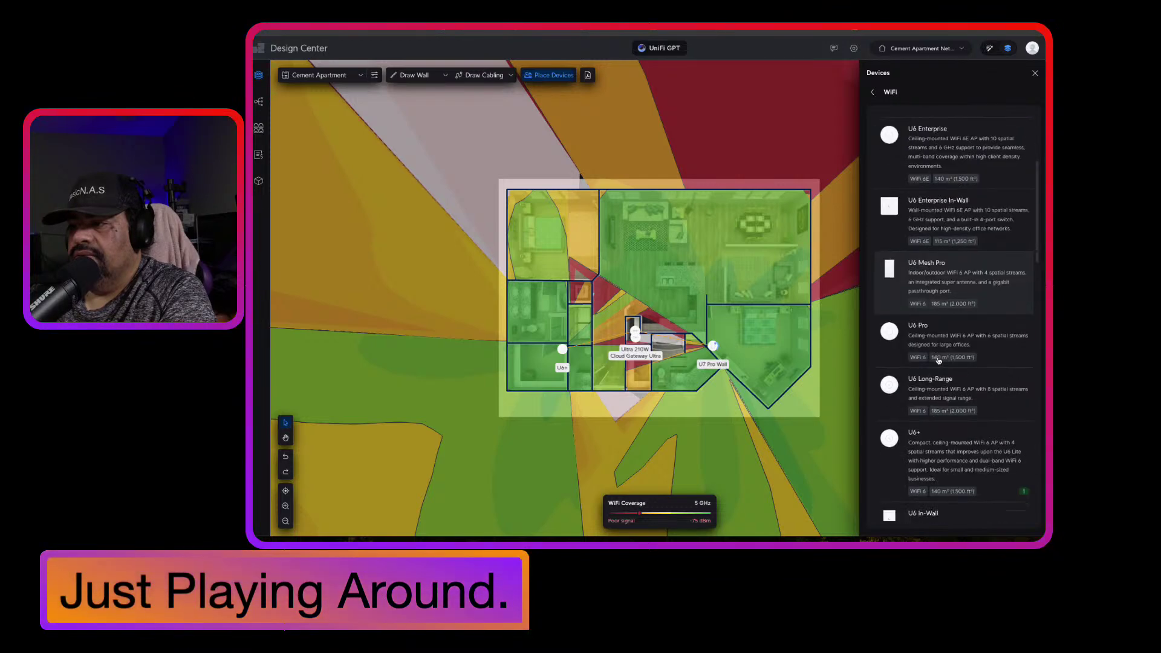
pyautogui.click(963, 460)
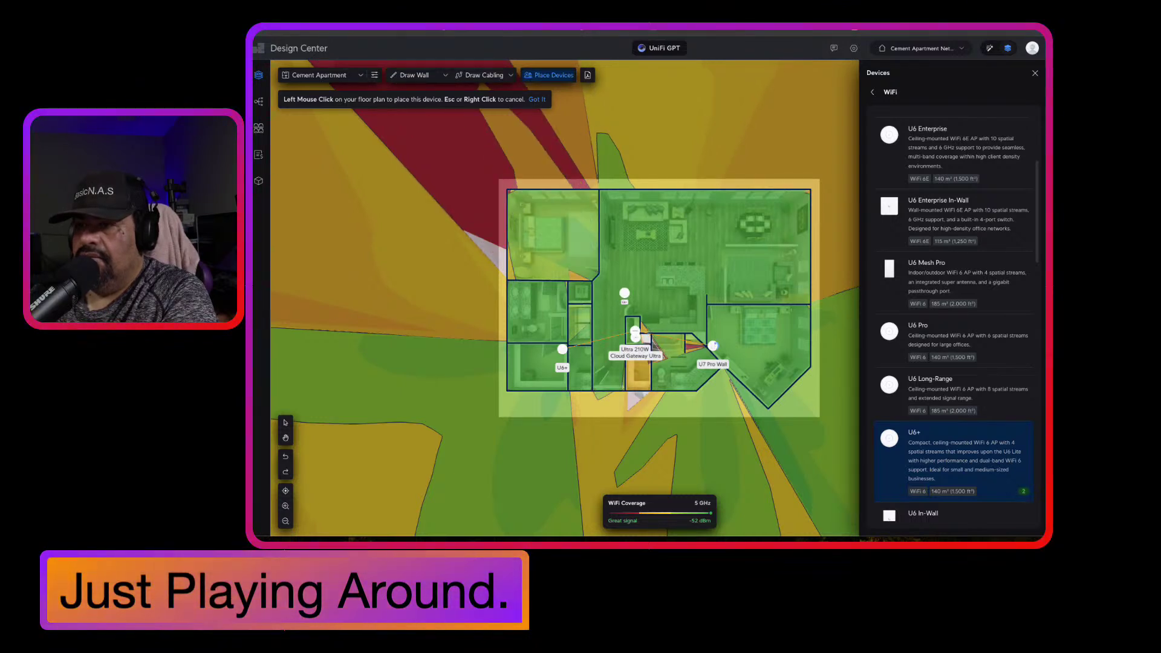
pyautogui.press('Escape')
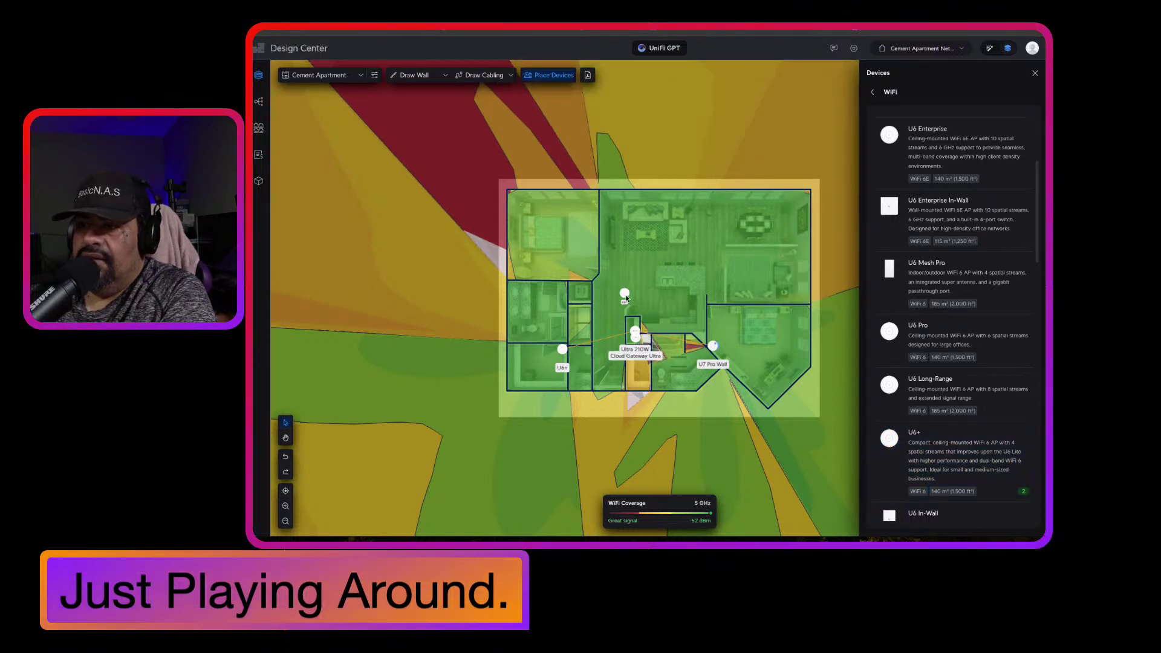
pyautogui.moveTo(561, 349)
pyautogui.mouseDown()
pyautogui.moveTo(549, 225)
pyautogui.moveTo(532, 309)
pyautogui.moveTo(551, 357)
pyautogui.moveTo(540, 380)
pyautogui.moveTo(563, 348)
pyautogui.mouseUp()
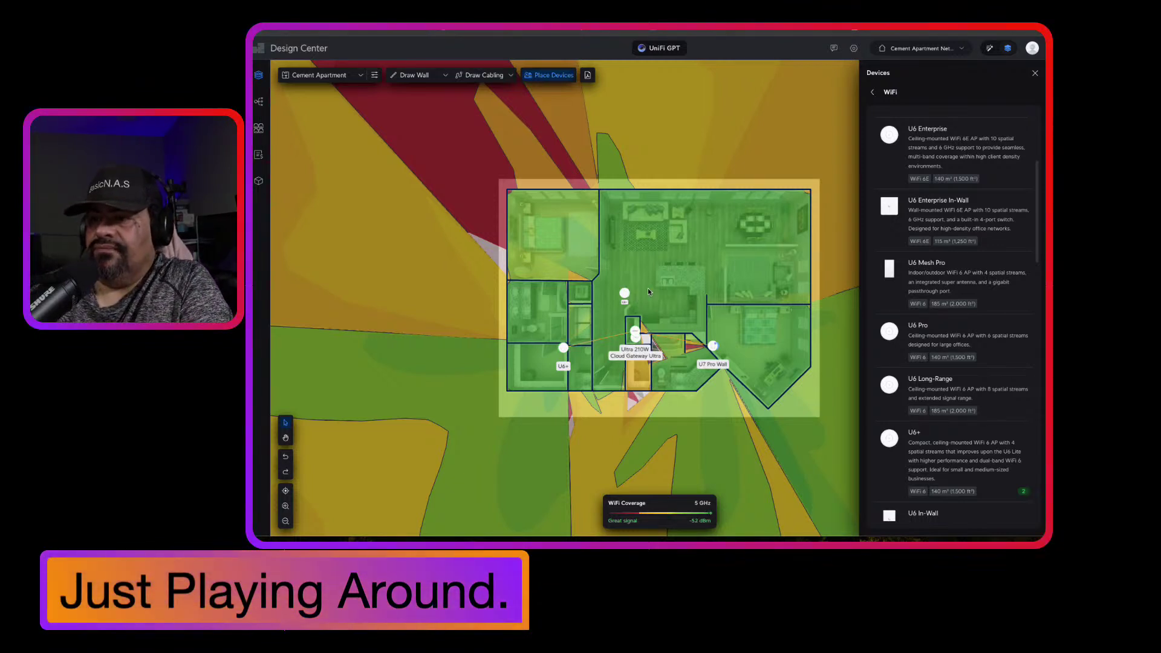
pyautogui.click(1035, 75)
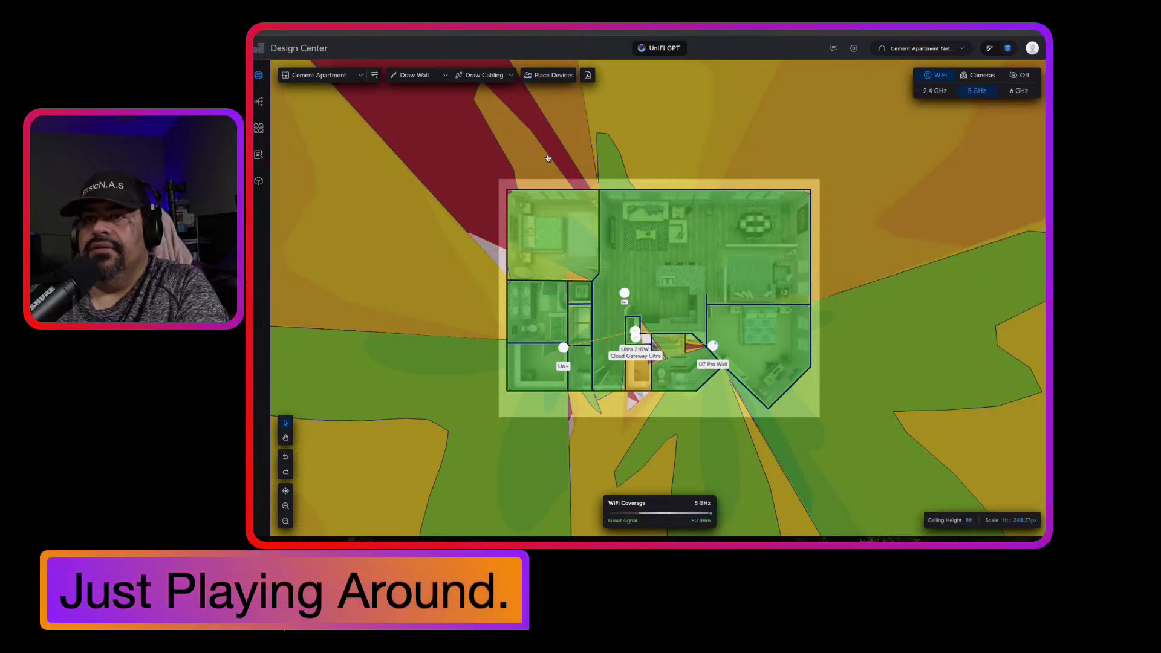
# Draw a cable route from the hallway U6+ to the Ultra 210W.
pyautogui.click(482, 74)
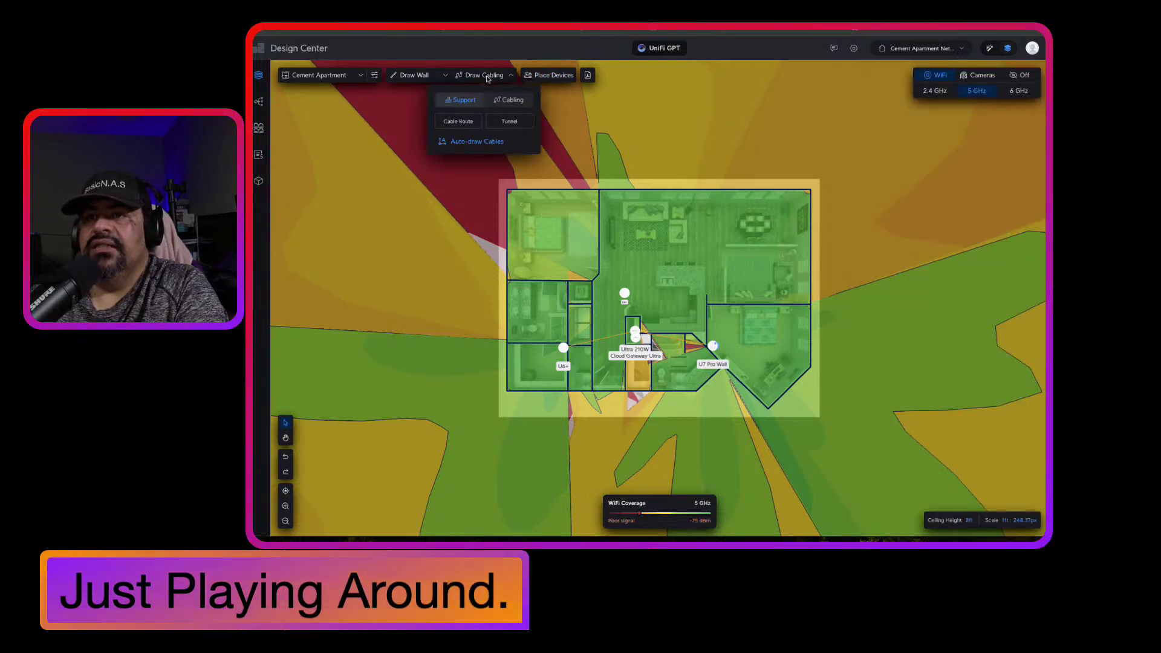
pyautogui.click(459, 122)
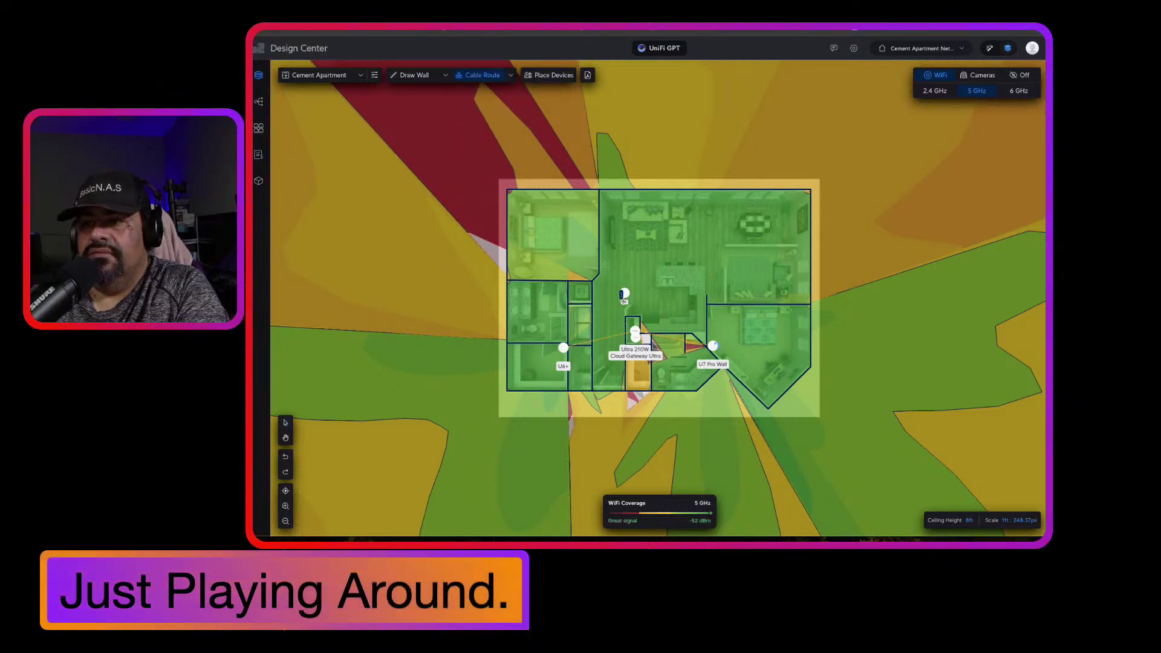
pyautogui.click(635, 330)
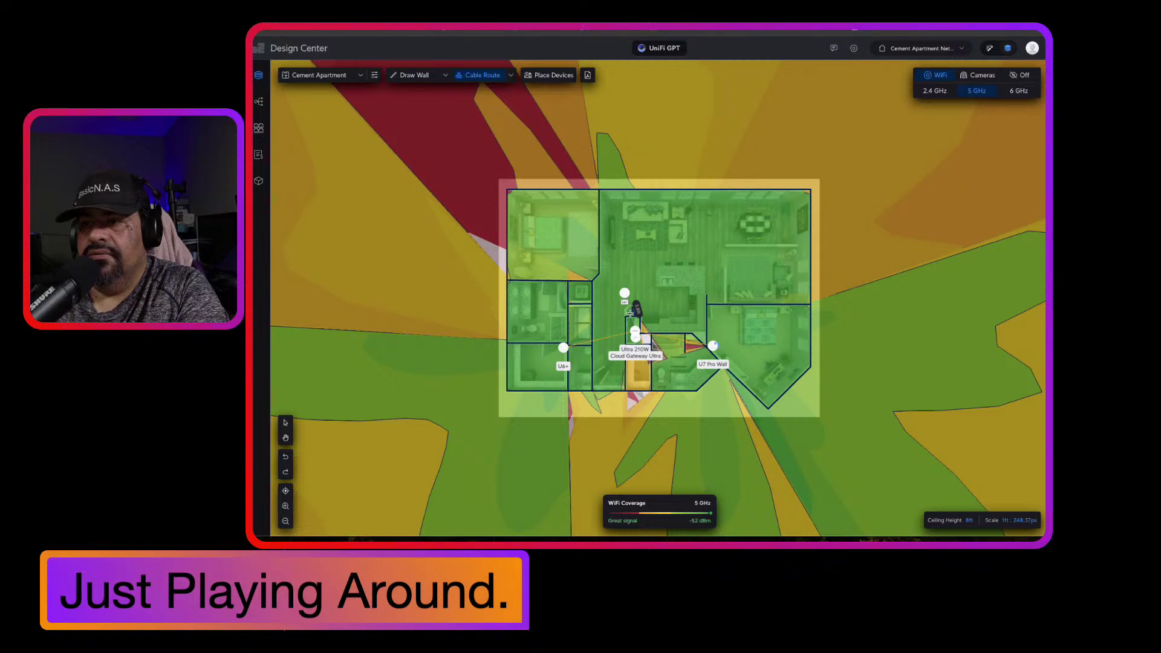
pyautogui.press('Escape')
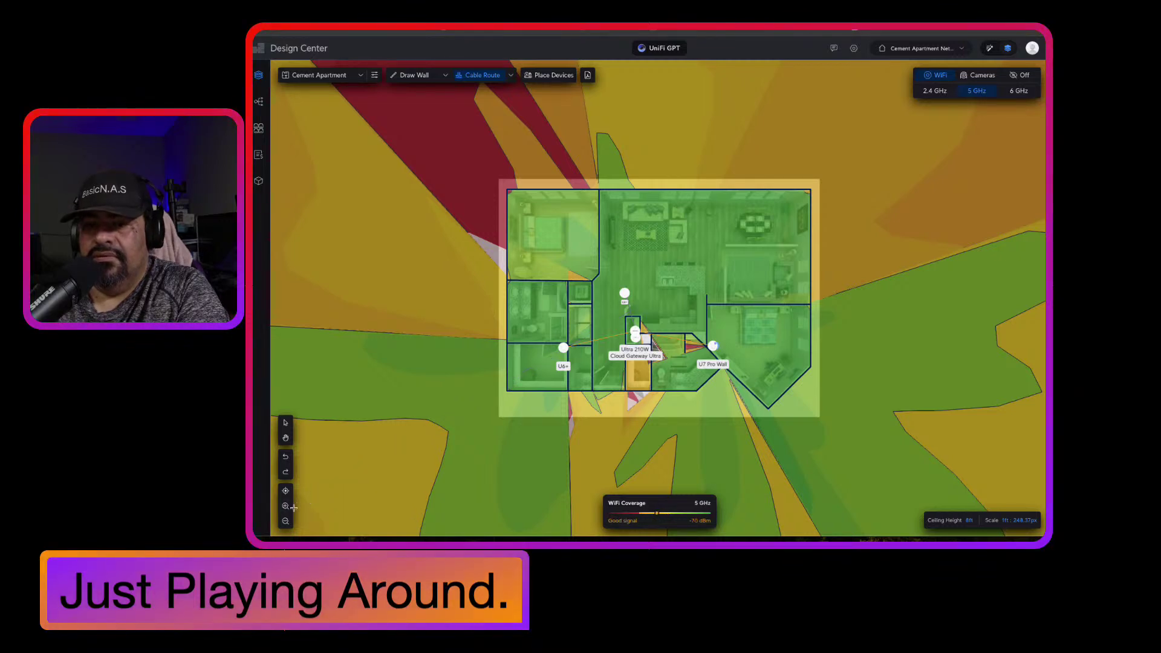
# Run a CMP cable along the new cable route between the hallway U6+ and the Ultra 210W.
pyautogui.click(286, 506)
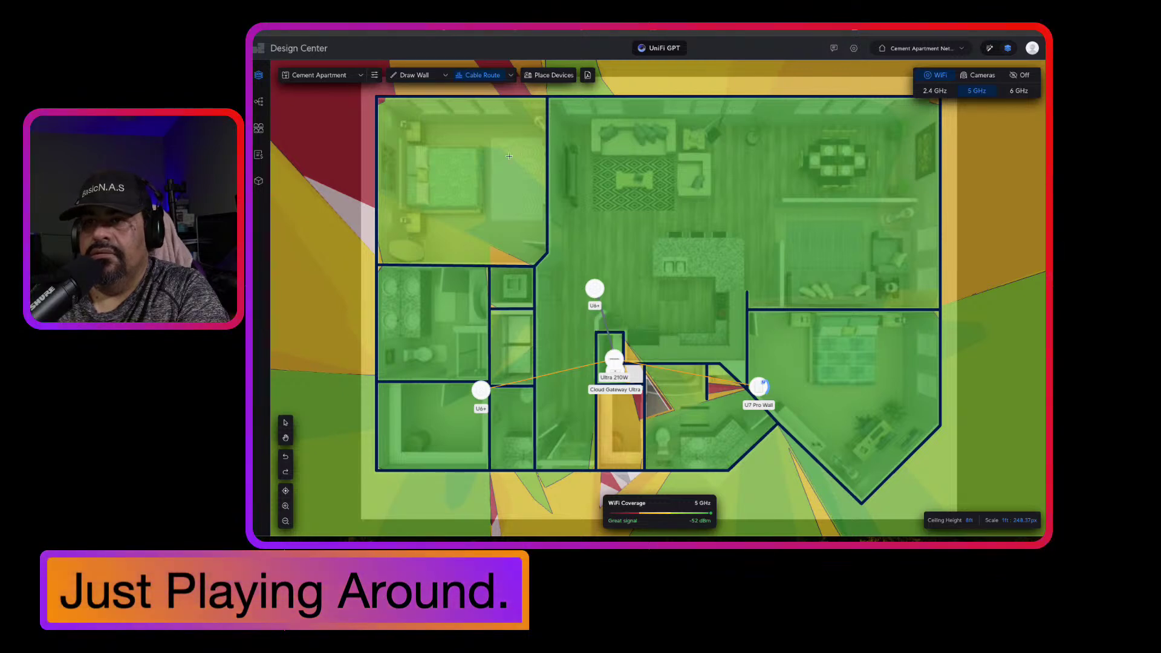
pyautogui.click(510, 76)
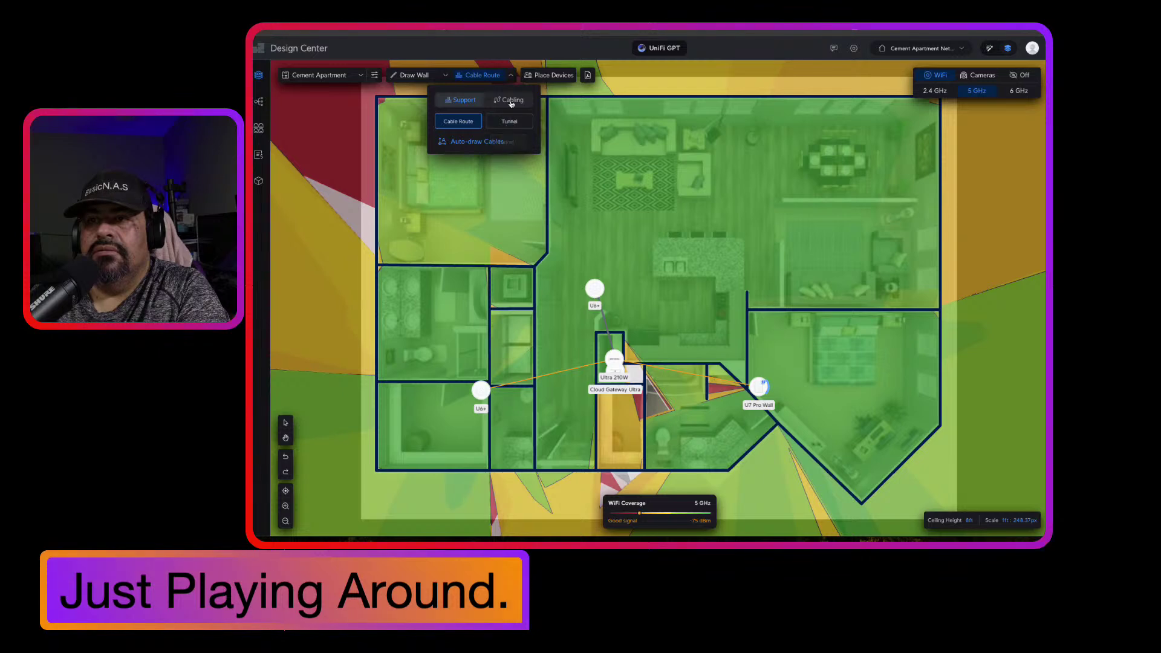
pyautogui.click(510, 101)
pyautogui.click(452, 121)
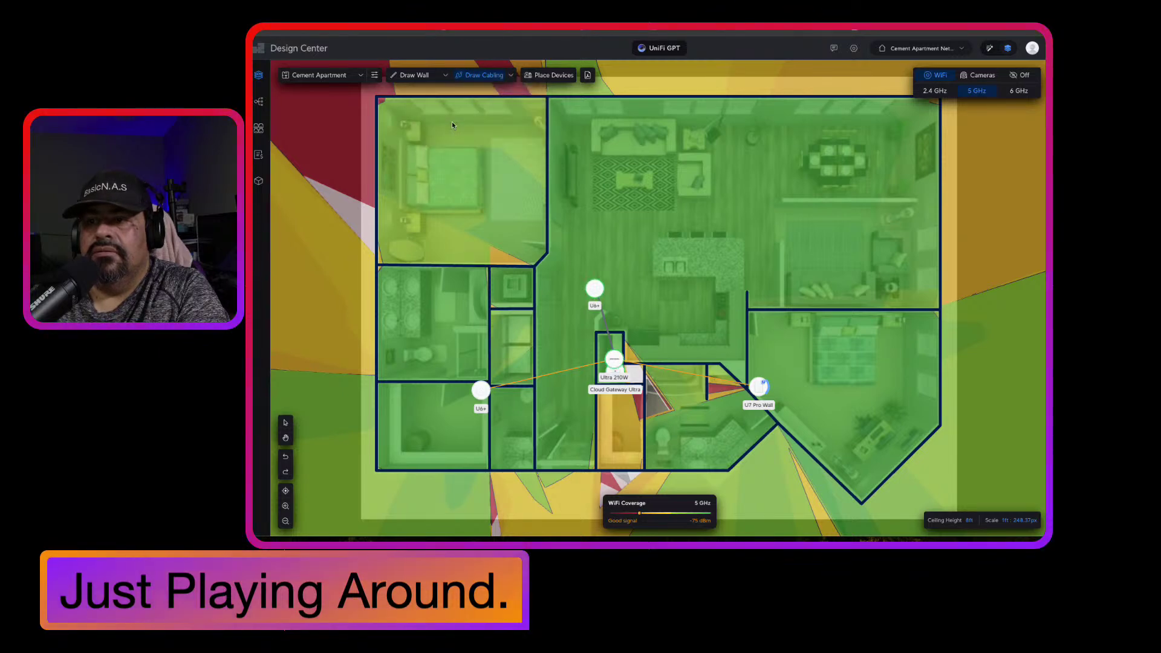
pyautogui.click(601, 297)
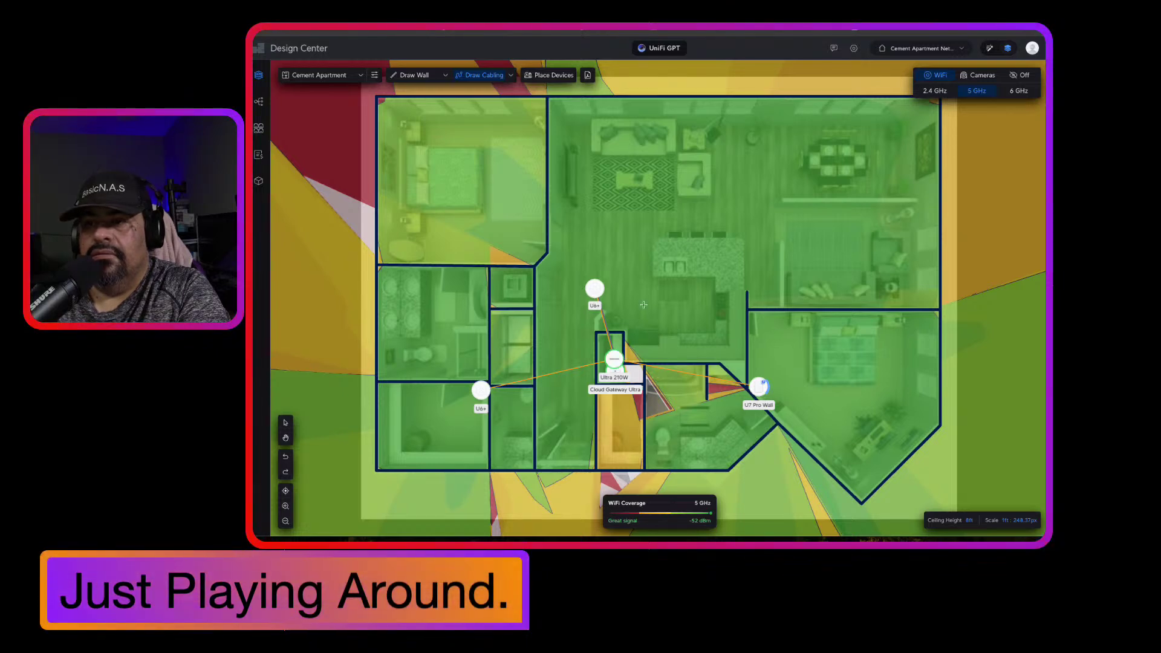
# Delete the cable between the hallway U6+ and the Ultra 210W.
pyautogui.click(285, 521)
pyautogui.click(285, 506)
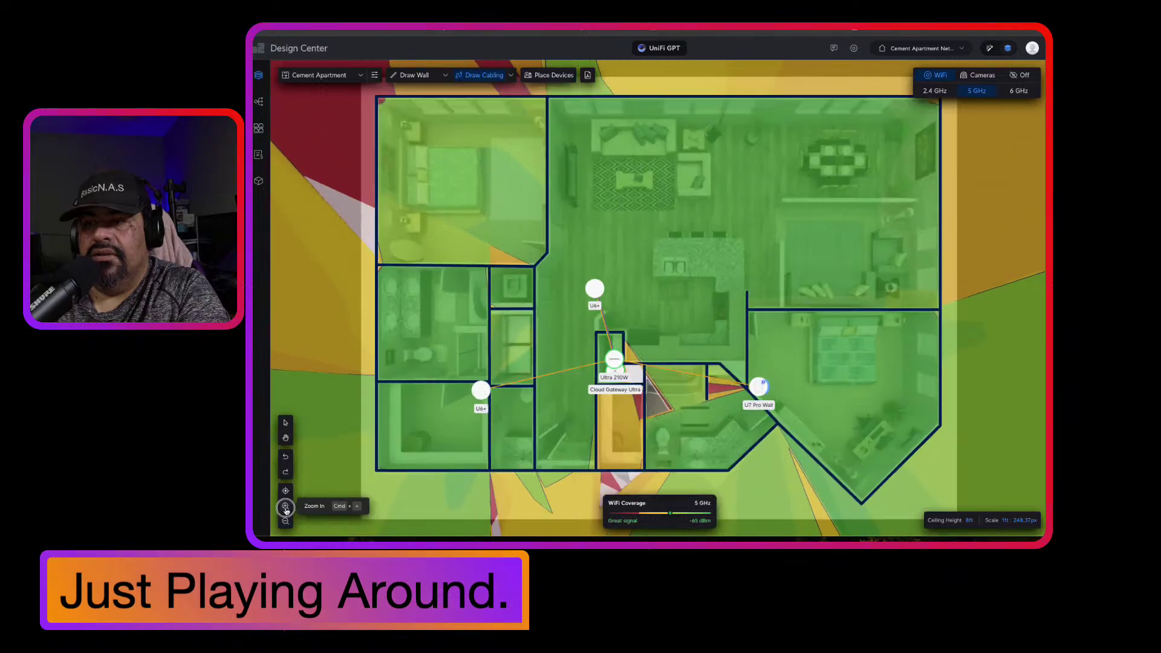
pyautogui.click(285, 506)
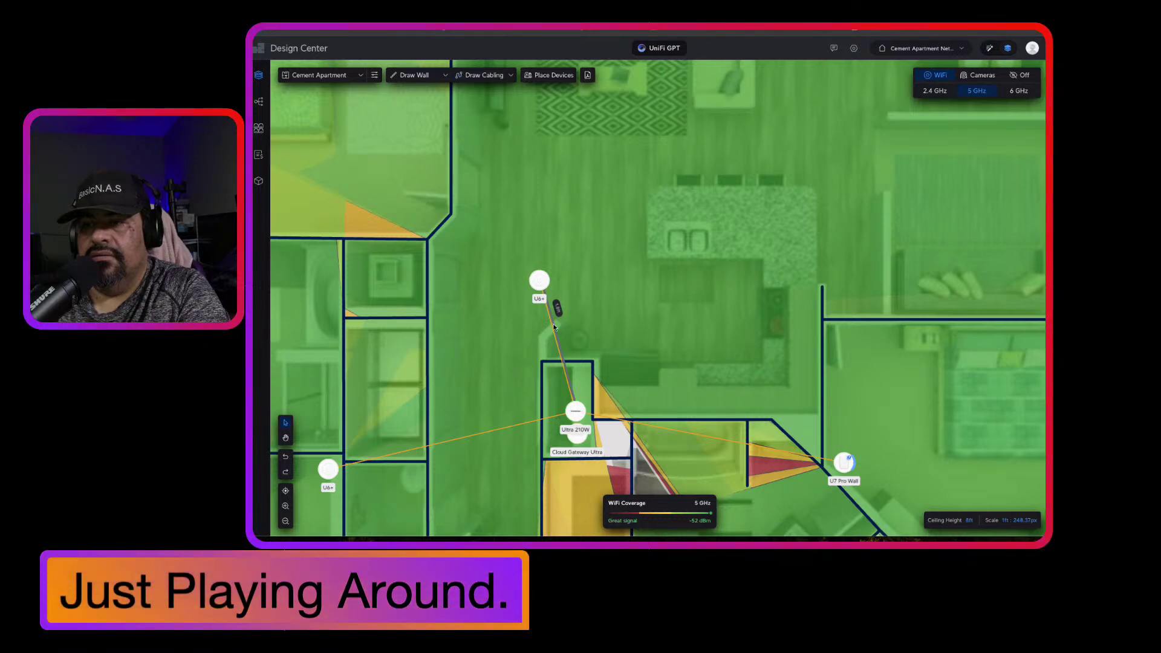
pyautogui.click(553, 325)
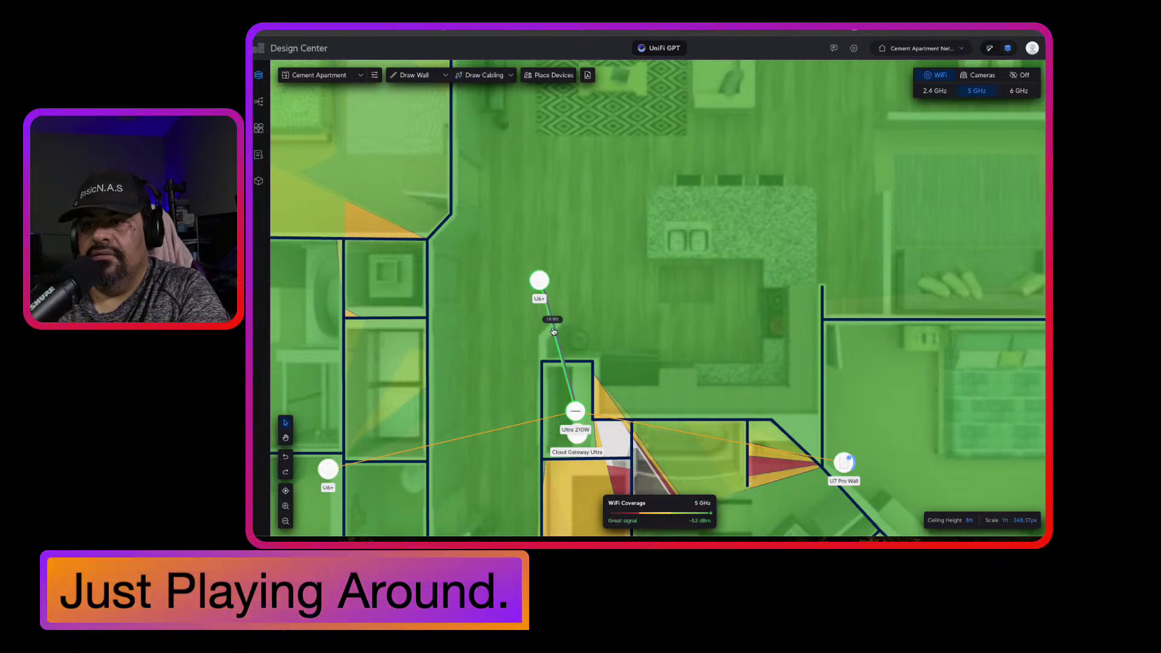
pyautogui.click(551, 330)
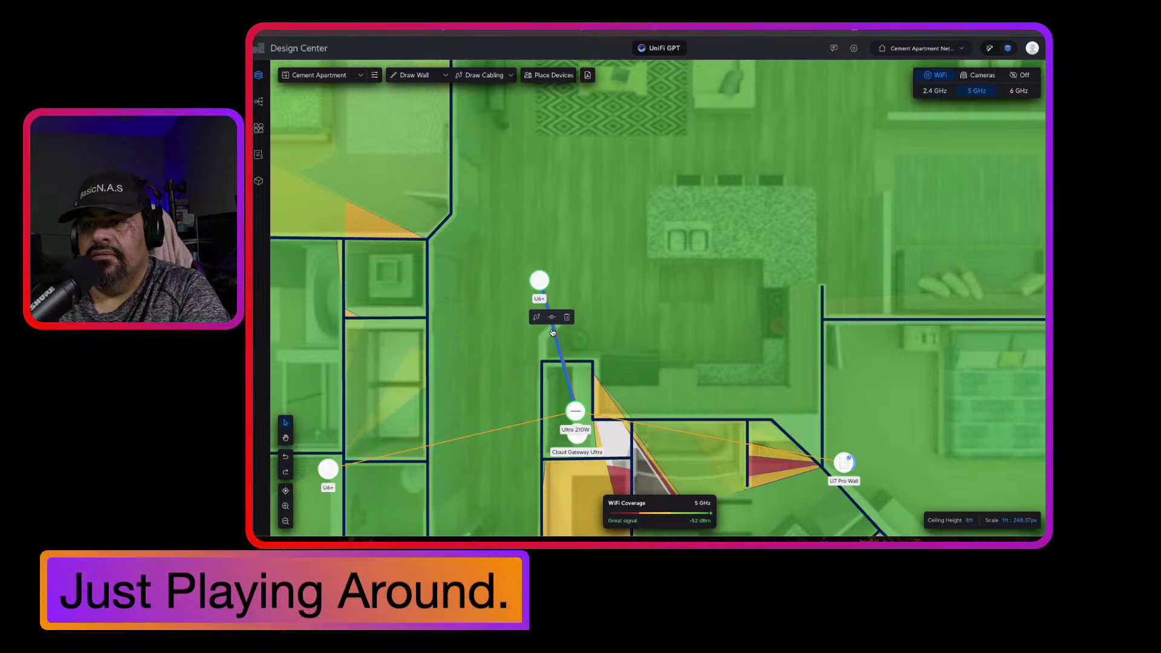
pyautogui.click(567, 317)
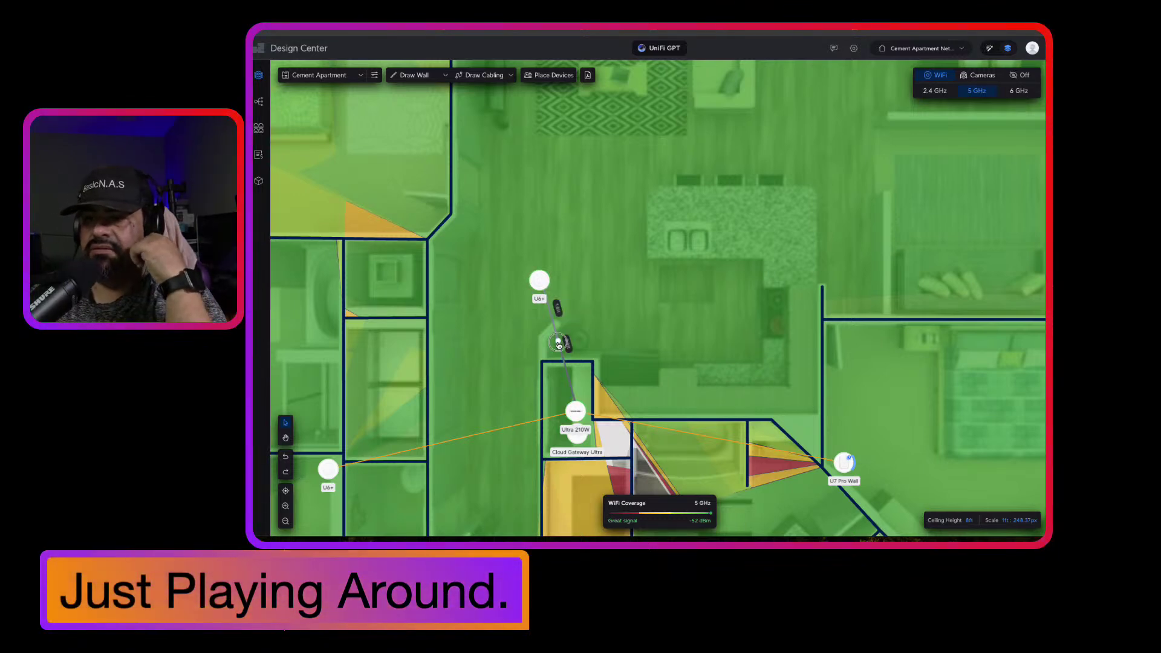
# Try bending the cable route toward the kitchen island, and undo the edits back through the route itself.
pyautogui.moveTo(558, 343); pyautogui.dragTo(627, 223)
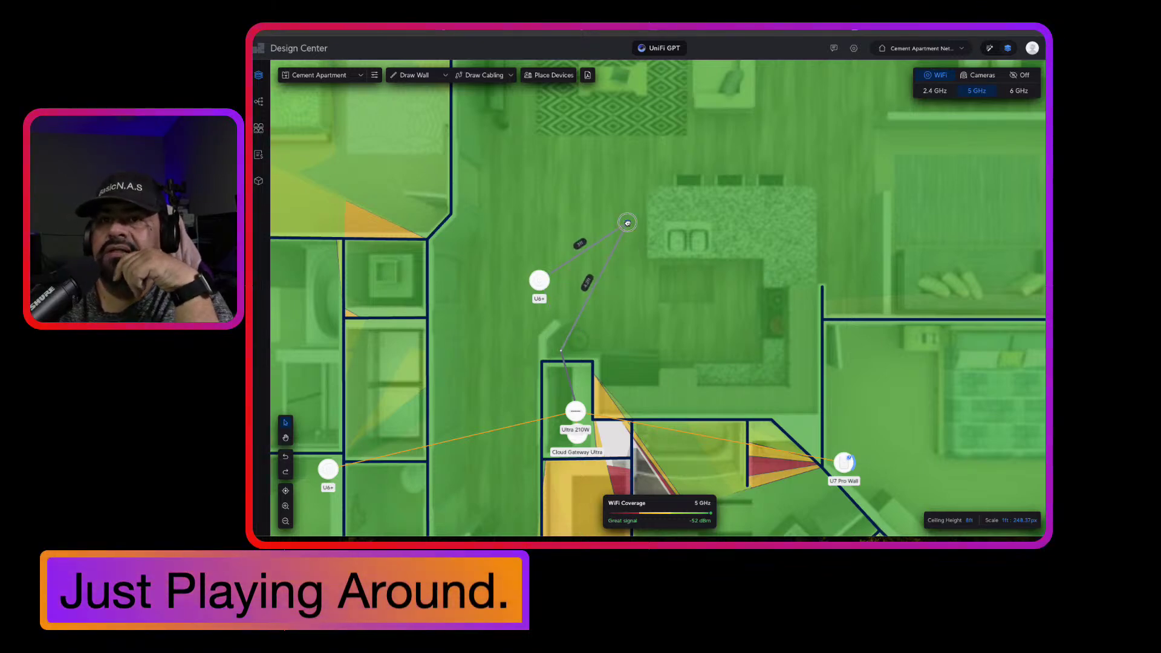
pyautogui.moveTo(627, 222); pyautogui.dragTo(576, 315)
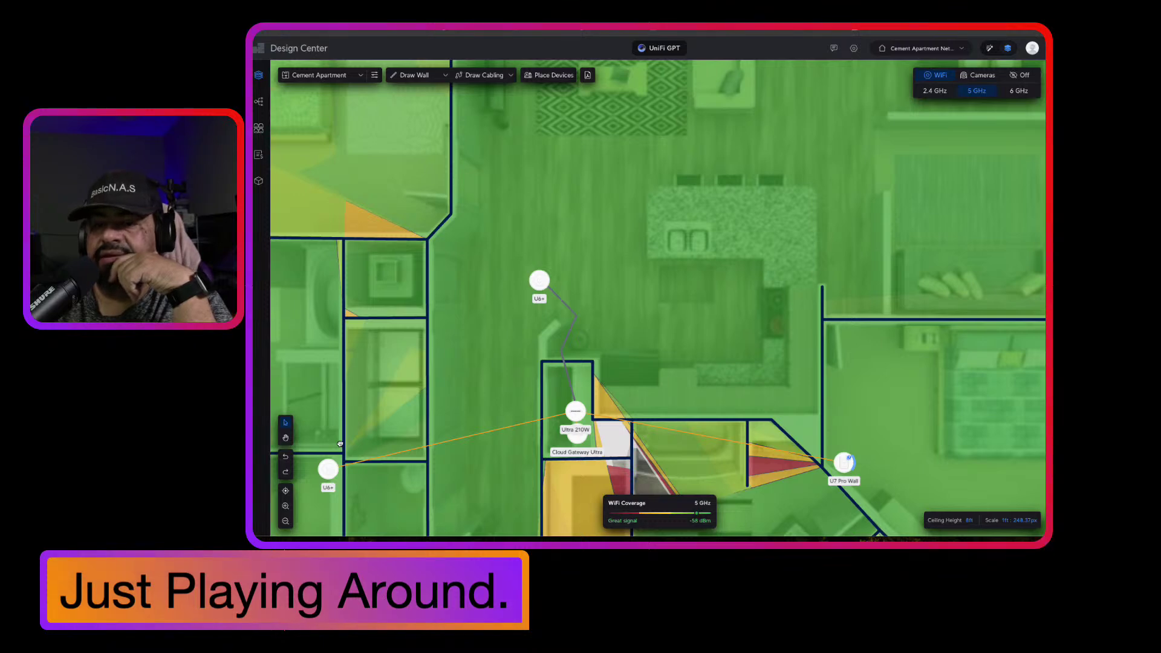
pyautogui.click(285, 457)
pyautogui.click(286, 457)
pyautogui.click(285, 457)
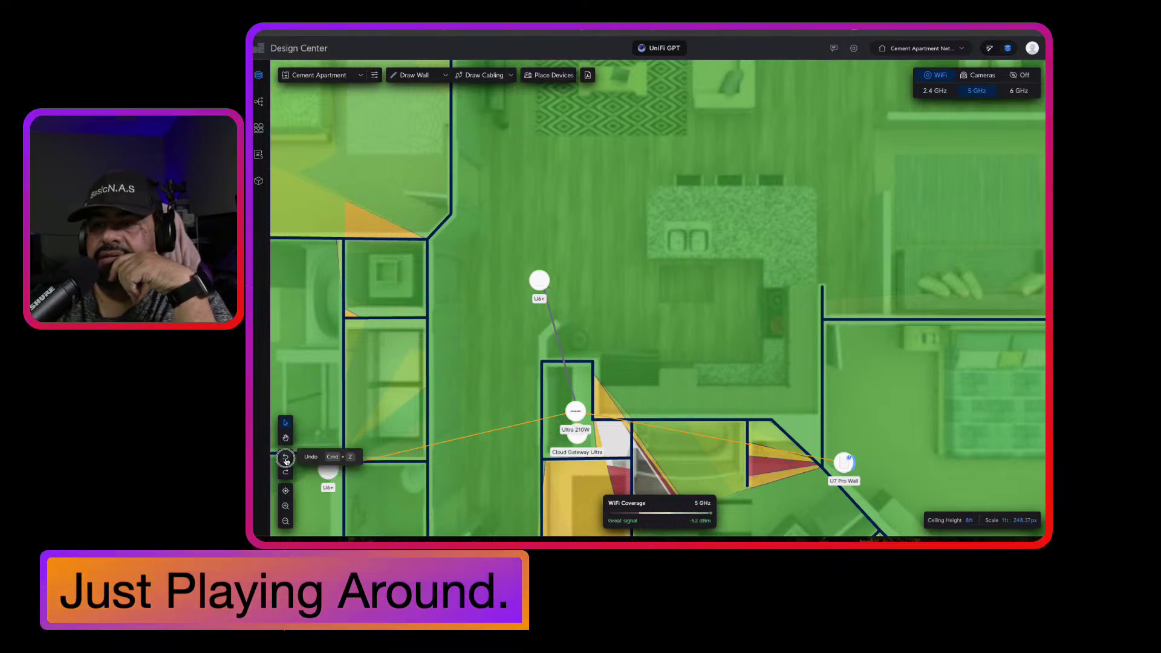
pyautogui.click(286, 457)
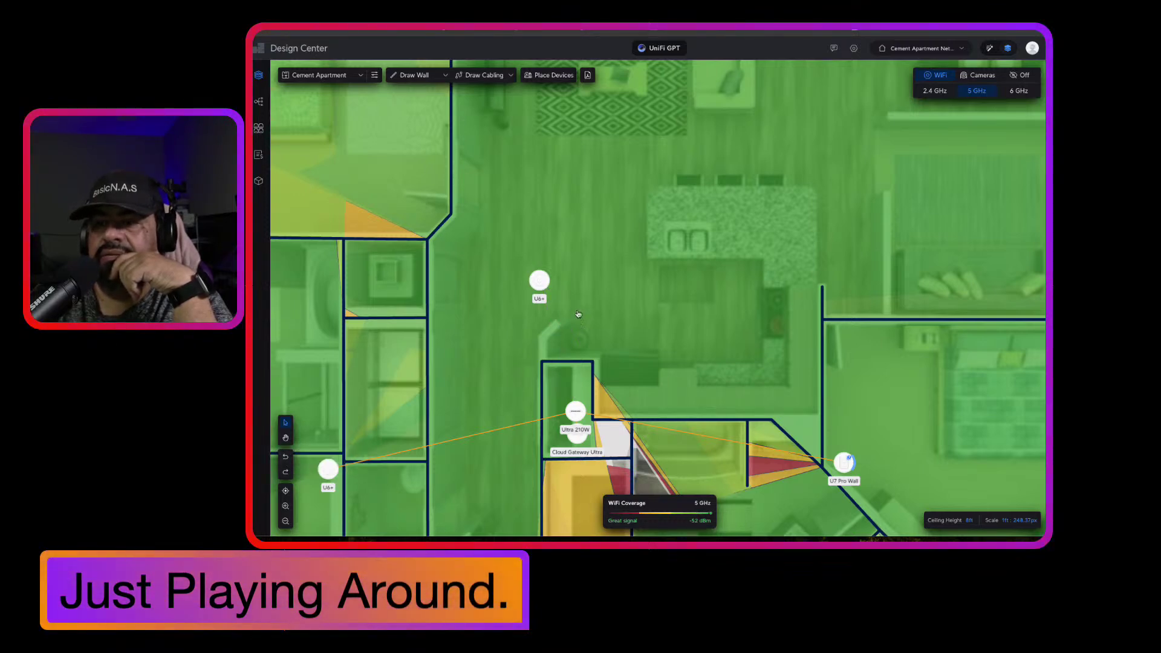
# Draw a CMP cable directly from the hallway U6+ to the Ultra 210W.
pyautogui.click(493, 76)
pyautogui.click(510, 75)
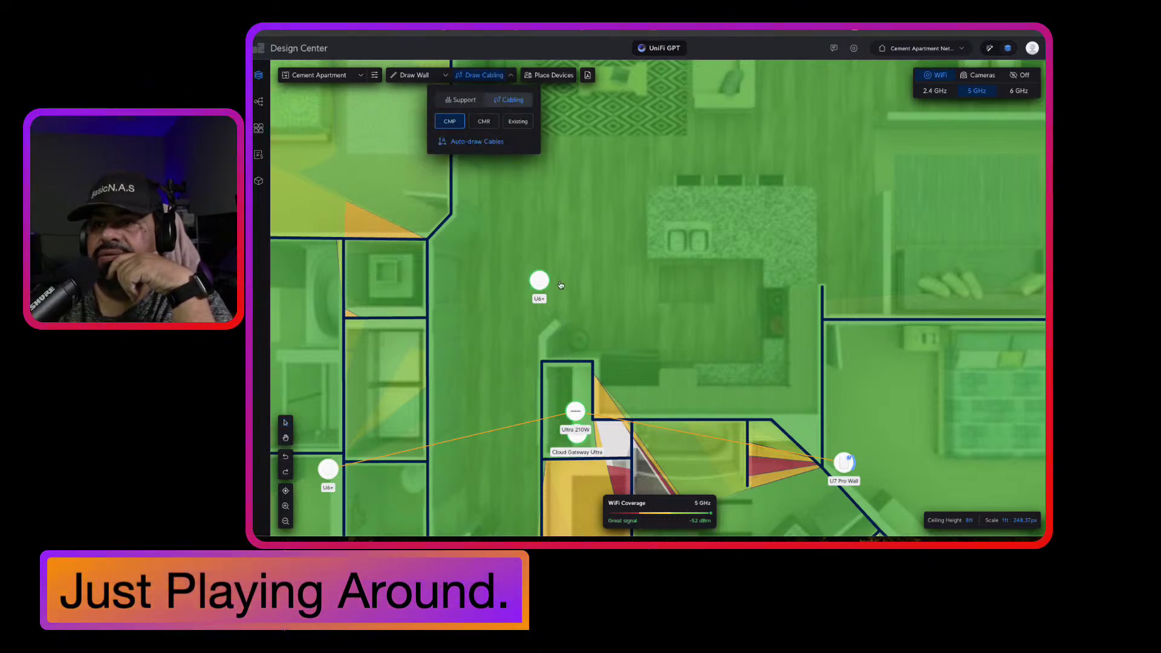
pyautogui.click(540, 284)
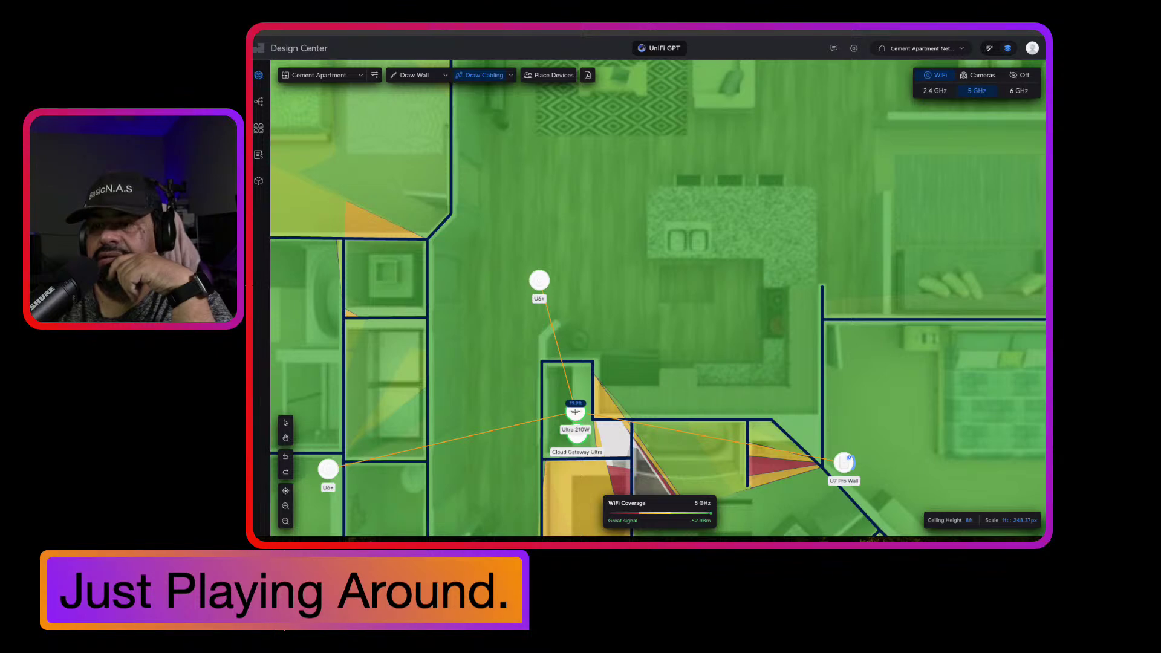
pyautogui.click(575, 412)
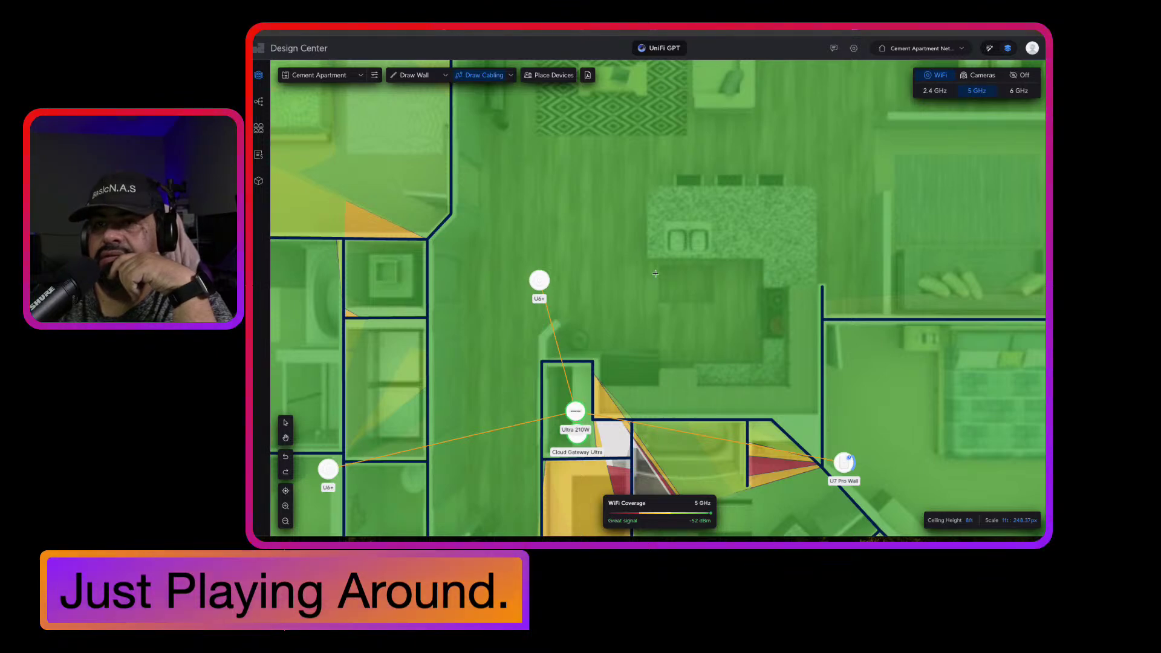
# Show the whole apartment's WiFi coverage at 2.4 GHz.
pyautogui.click(286, 522)
pyautogui.click(286, 522)
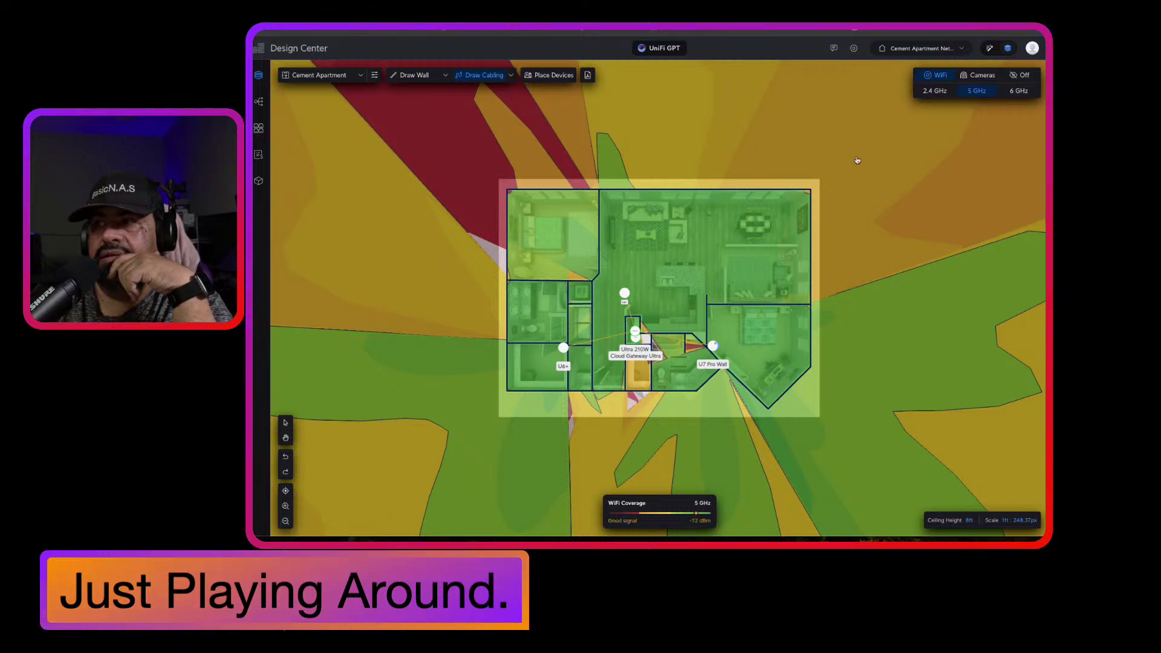
pyautogui.click(935, 91)
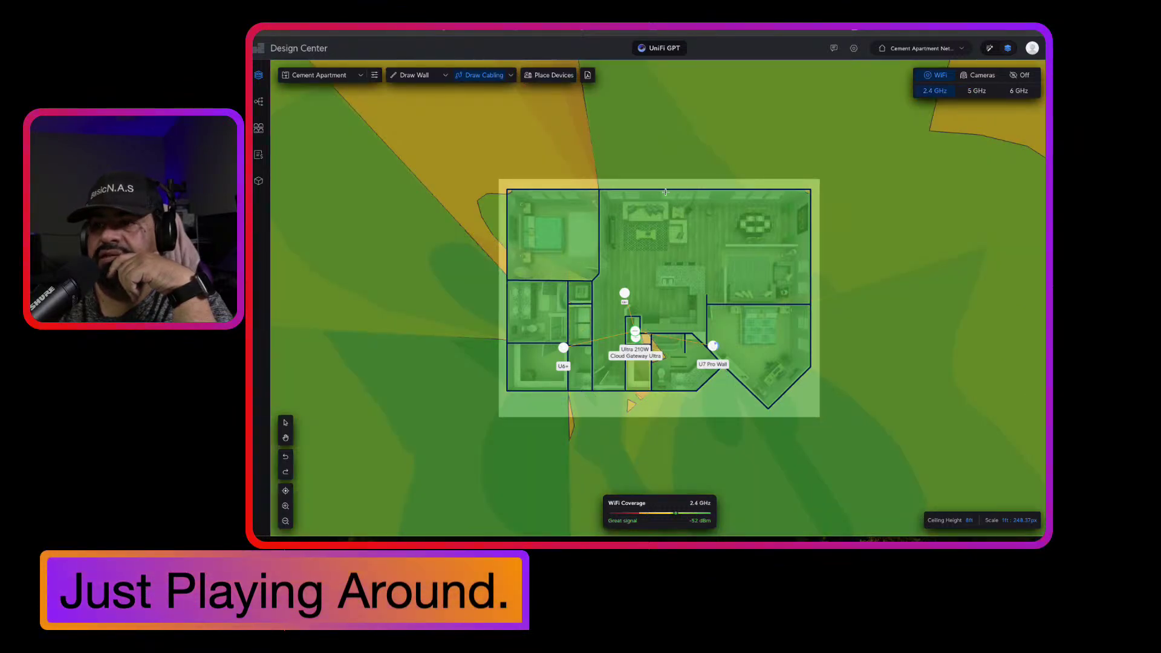